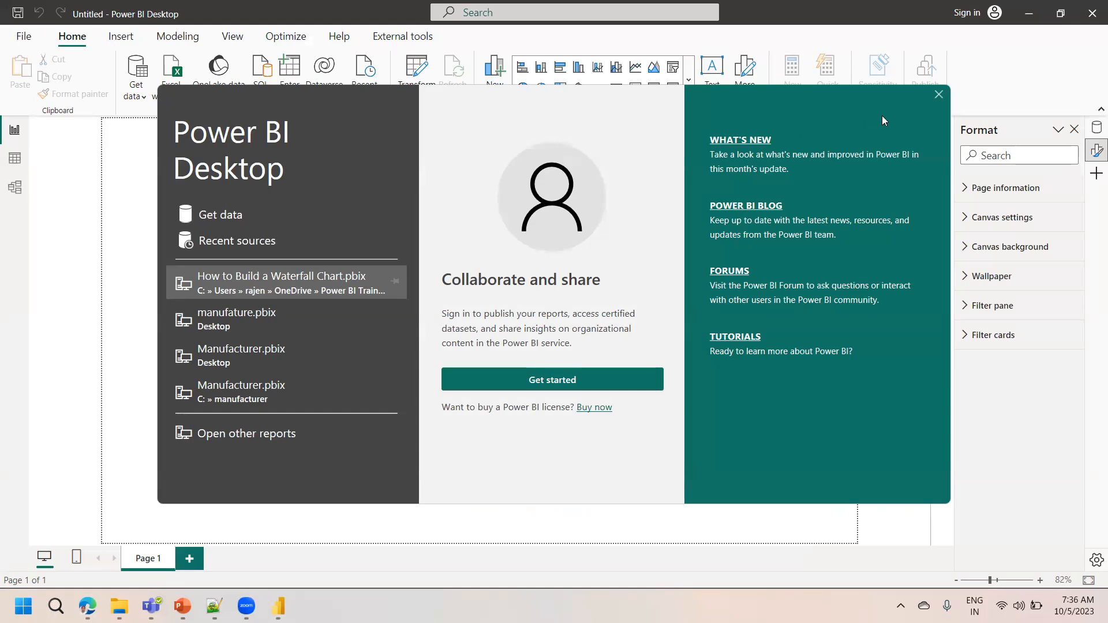
- Close the Power BI Desktop welcome screen to reach the blank report
{"action": "left_click", "coordinate": [937, 95]}
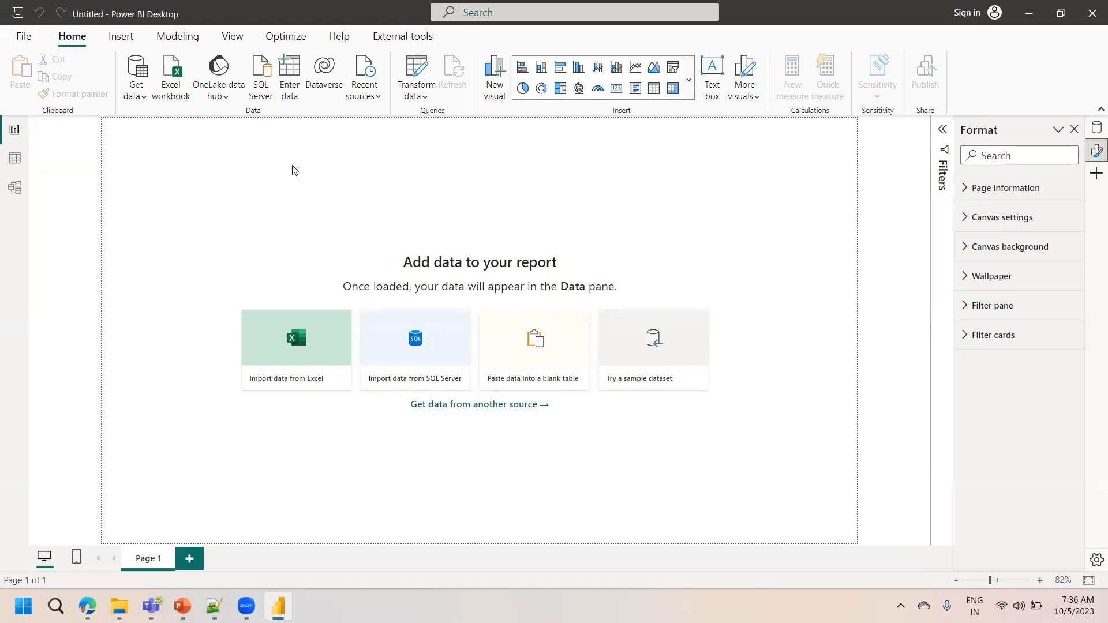
- Switch to Google Drive in the browser, try the search terms conver and .csv, and enter sales as the search text
{"action": "left_click", "coordinate": [87, 606]}
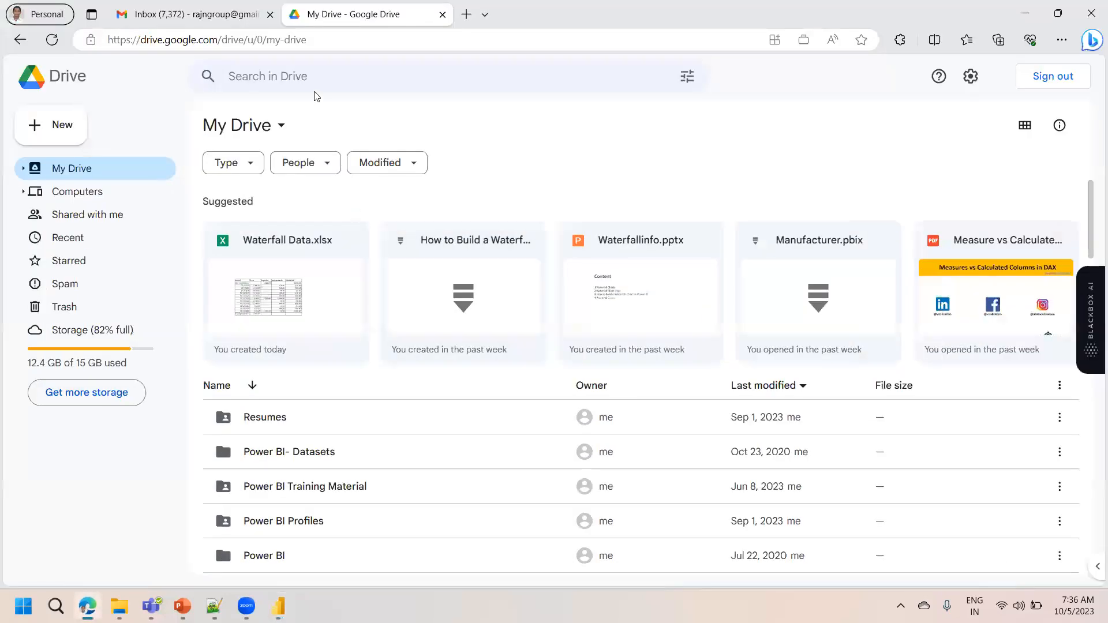
{"action": "left_click", "coordinate": [315, 79]}
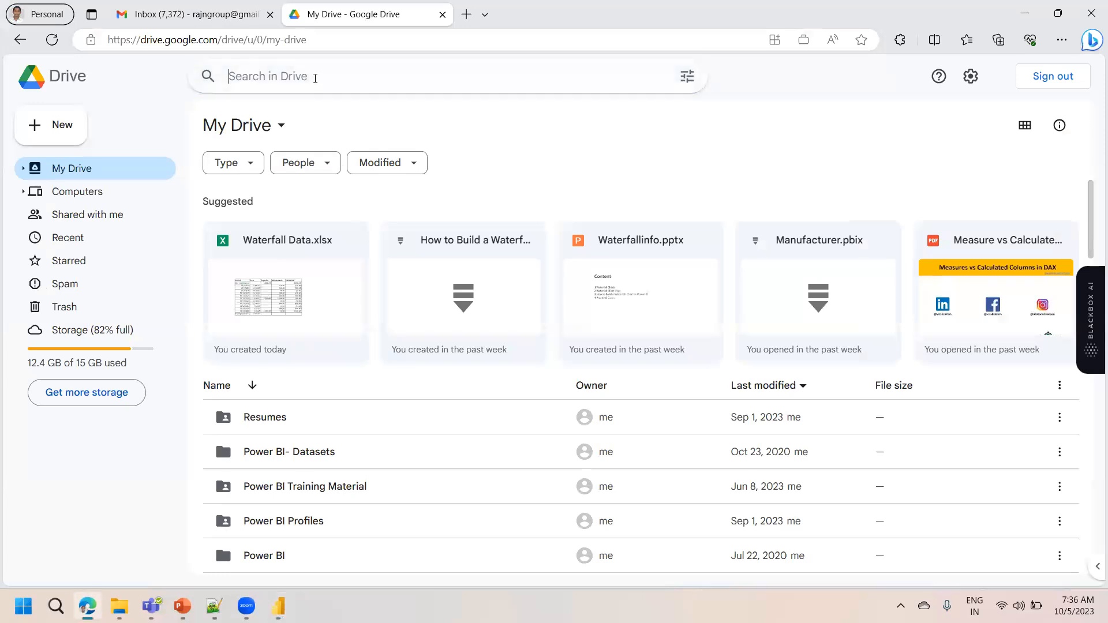
{"action": "type", "text": "sales"}
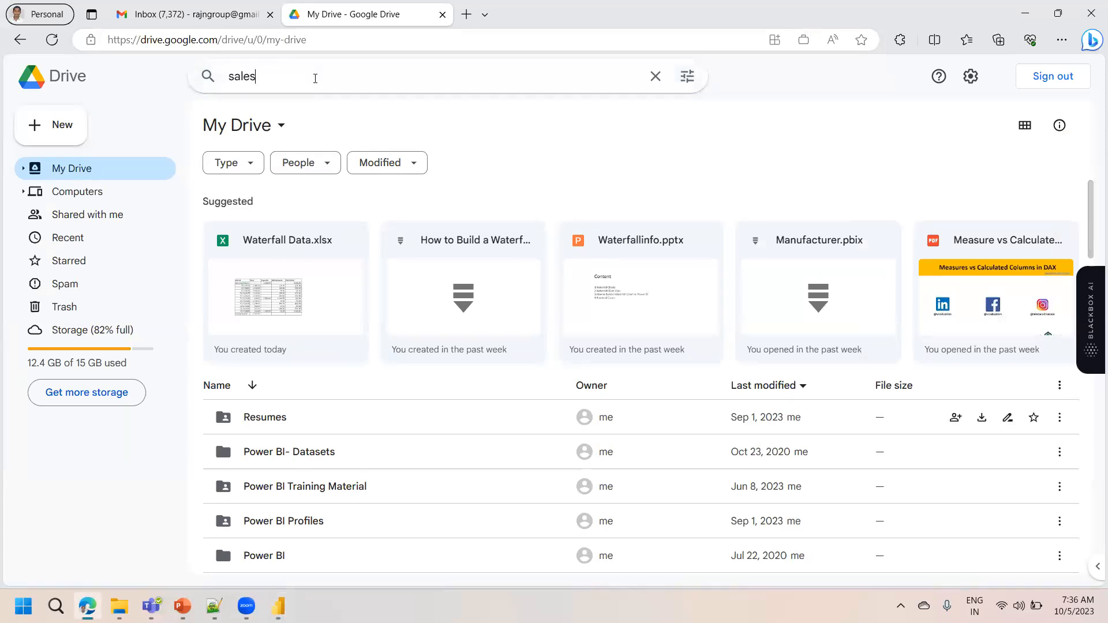
{"action": "key", "text": "BackSpace"}
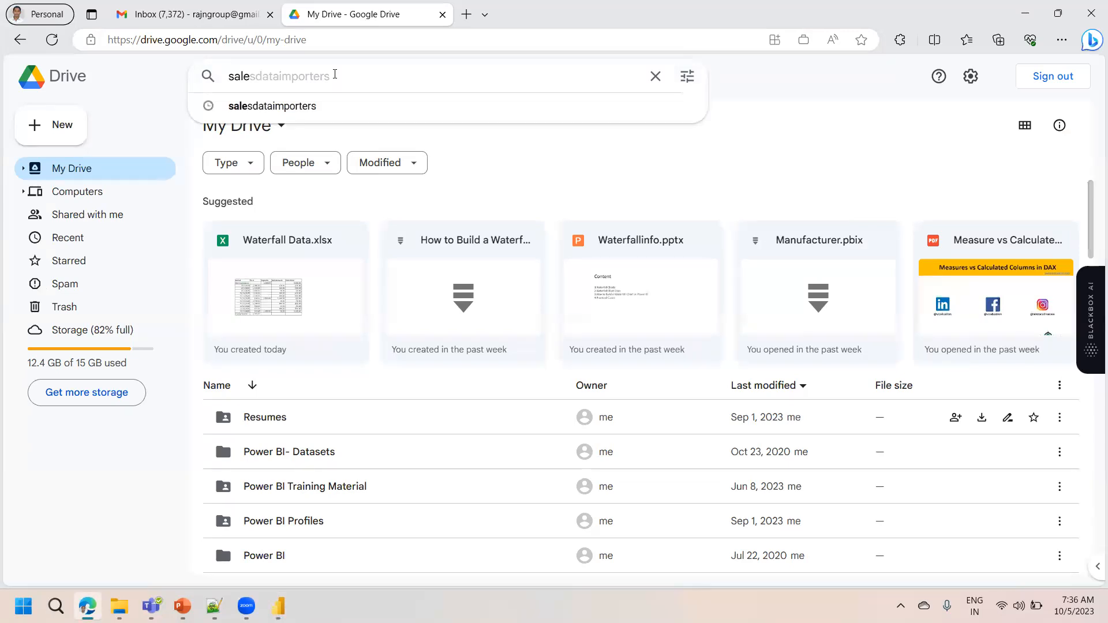
{"action": "key", "text": "BackSpace"}
{"action": "key", "text": "BackSpace"}
{"action": "key", "text": "BackSpace"}
{"action": "key", "text": "BackSpace"}
{"action": "type", "text": "conver"}
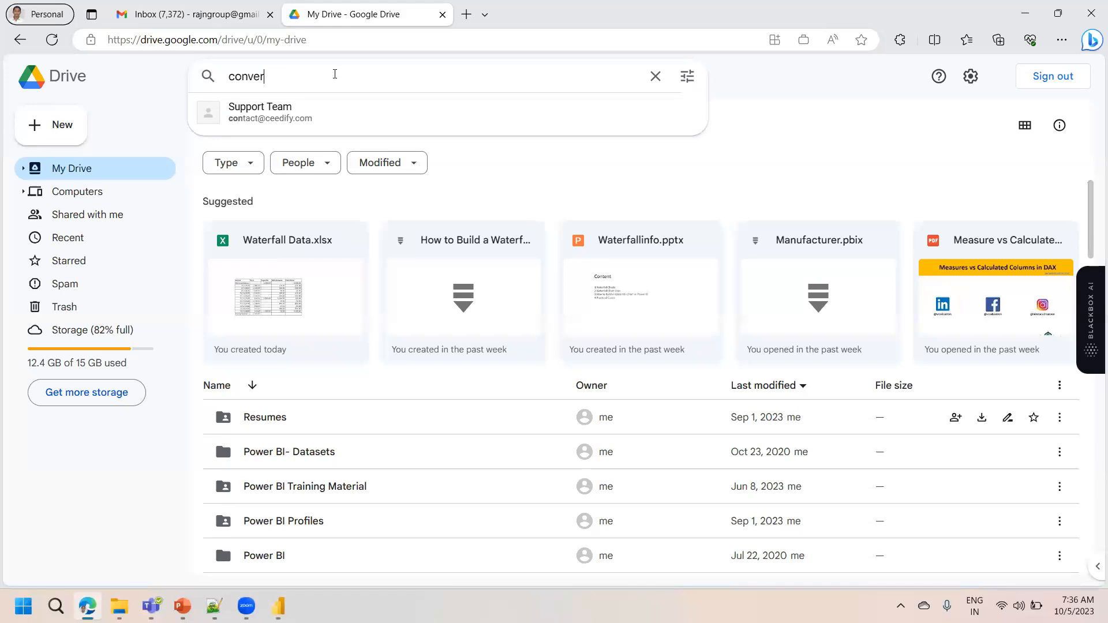
{"action": "key", "text": "BackSpace"}
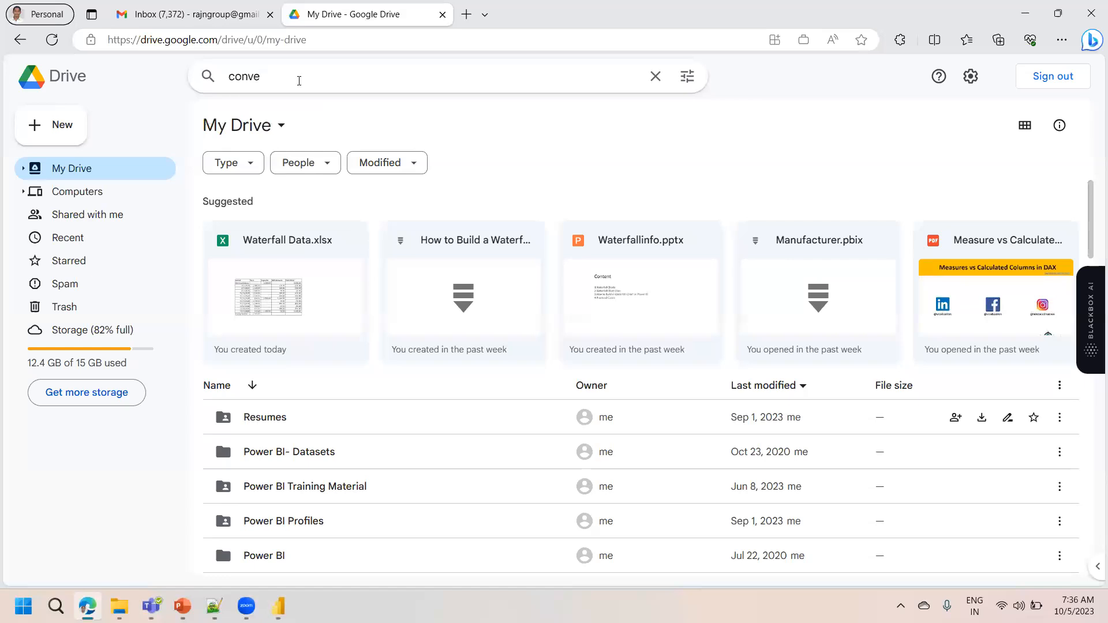
{"action": "key", "text": "BackSpace"}
{"action": "key", "text": "BackSpace"}
{"action": "key", "text": "BackSpace"}
{"action": "key", "text": "BackSpace"}
{"action": "key", "text": "BackSpace"}
{"action": "type", "text": ".csv"}
{"action": "key", "text": "BackSpace"}
{"action": "key", "text": "BackSpace"}
{"action": "key", "text": "BackSpace"}
{"action": "key", "text": "BackSpace"}
{"action": "type", "text": "l"}
{"action": "key", "text": "BackSpace"}
{"action": "type", "text": "sales"}
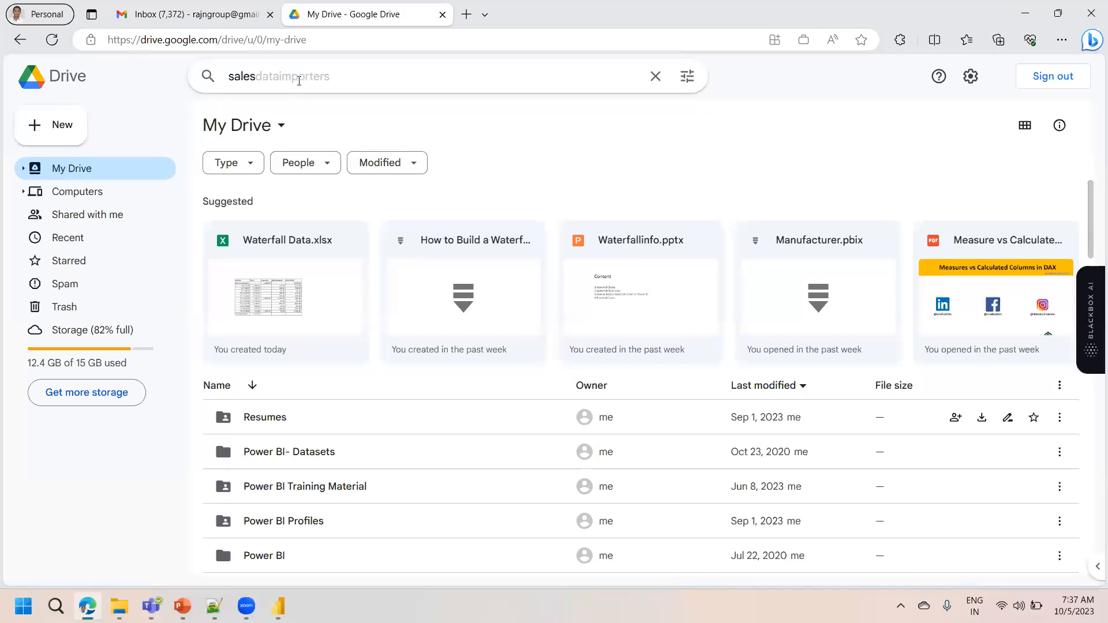
- Switch to File Explorer and look through the CSV files in Power BI Training > Power BIEL training > Edatasets
{"action": "left_click", "coordinate": [119, 606]}
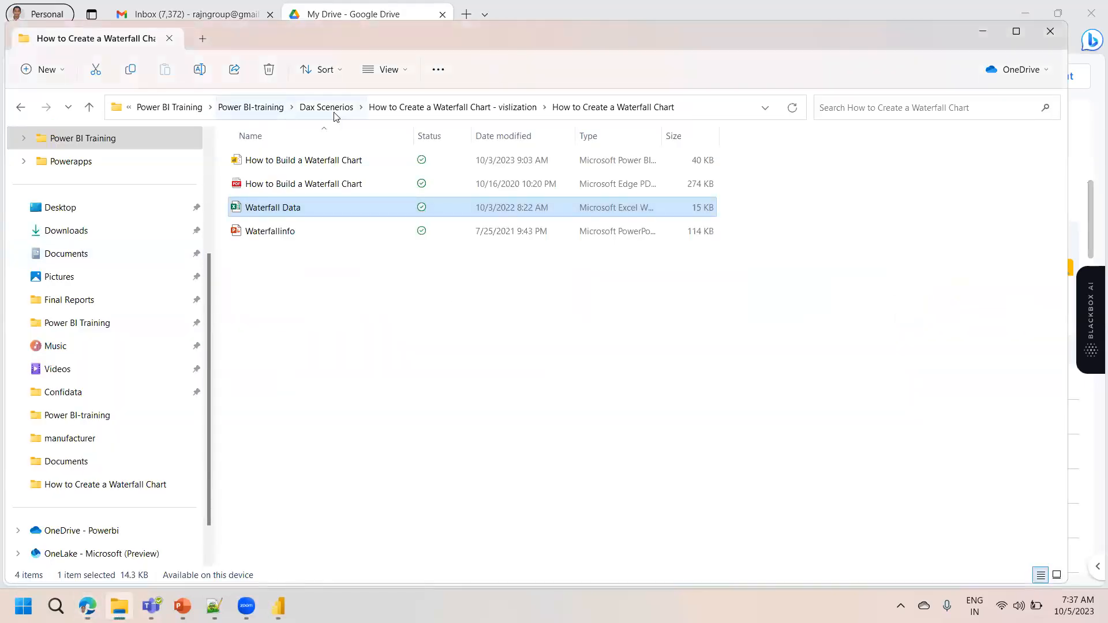
{"action": "left_click", "coordinate": [283, 110]}
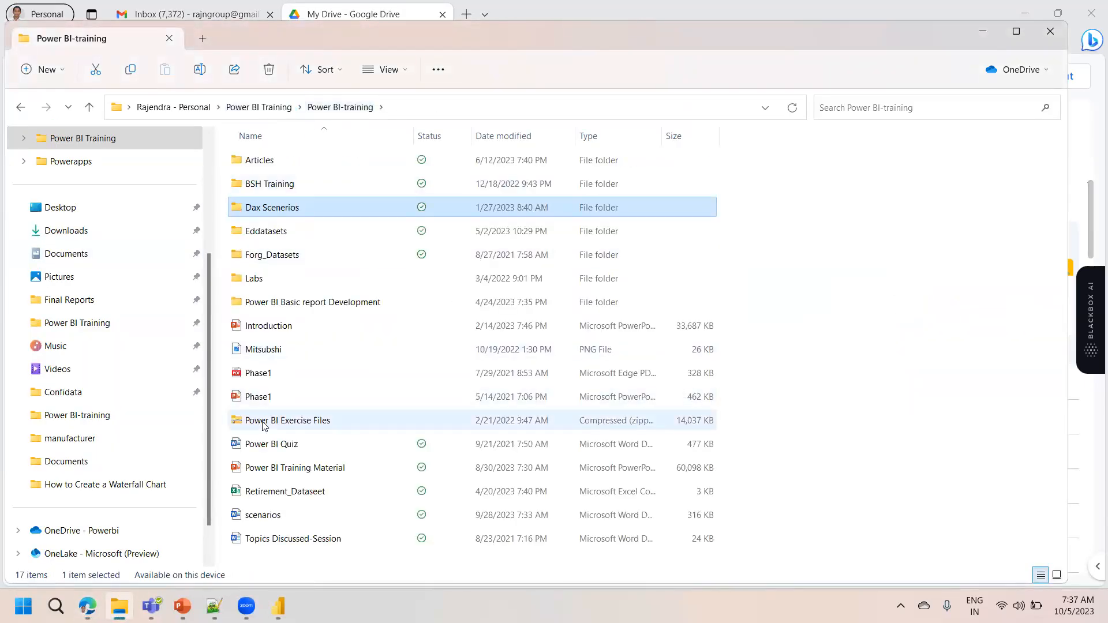
{"action": "double_click", "coordinate": [275, 231]}
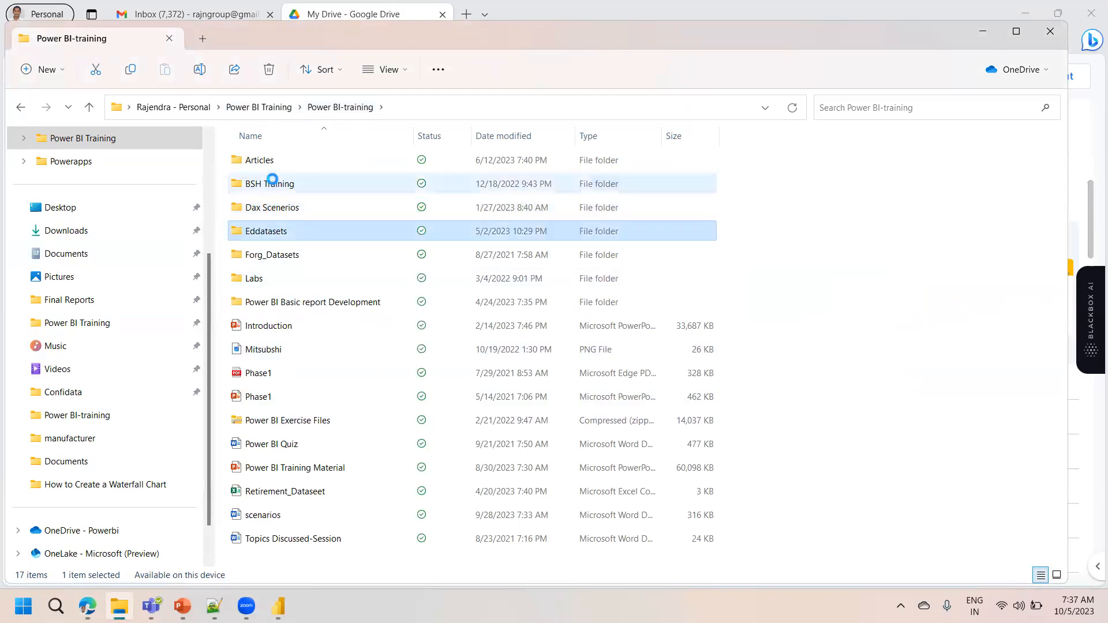
{"action": "left_click", "coordinate": [259, 107]}
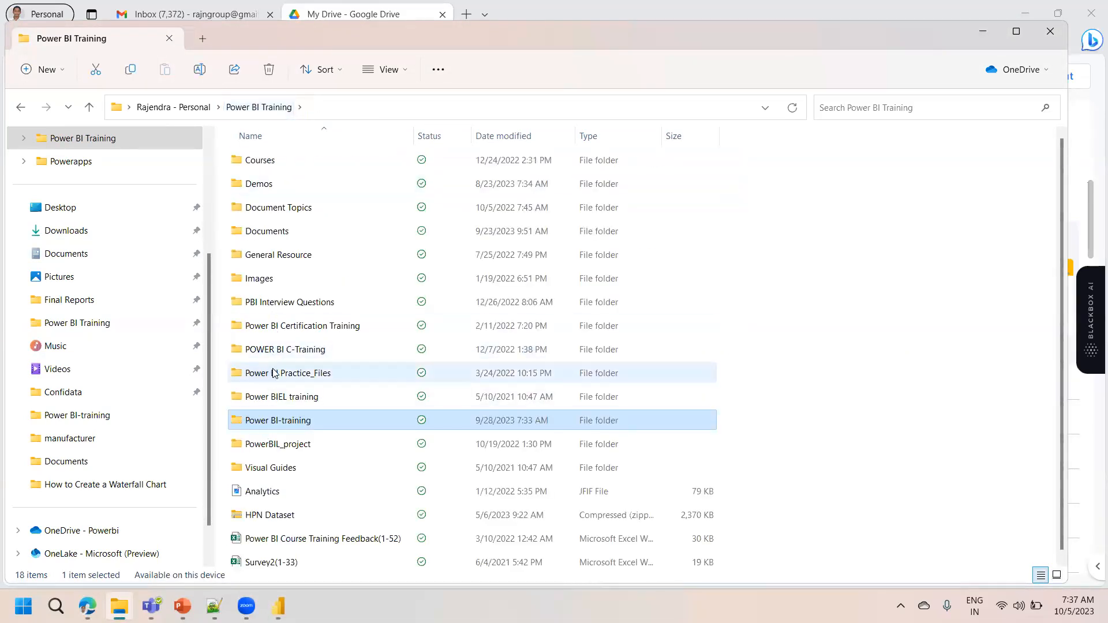
{"action": "left_click", "coordinate": [273, 398]}
{"action": "double_click", "coordinate": [273, 398]}
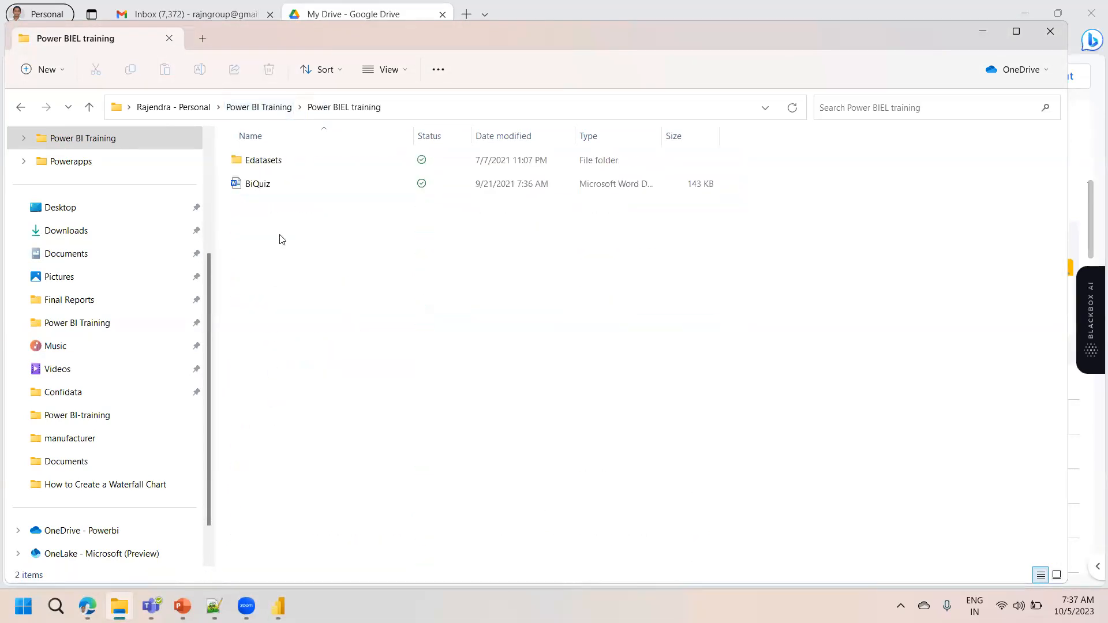
{"action": "double_click", "coordinate": [264, 167]}
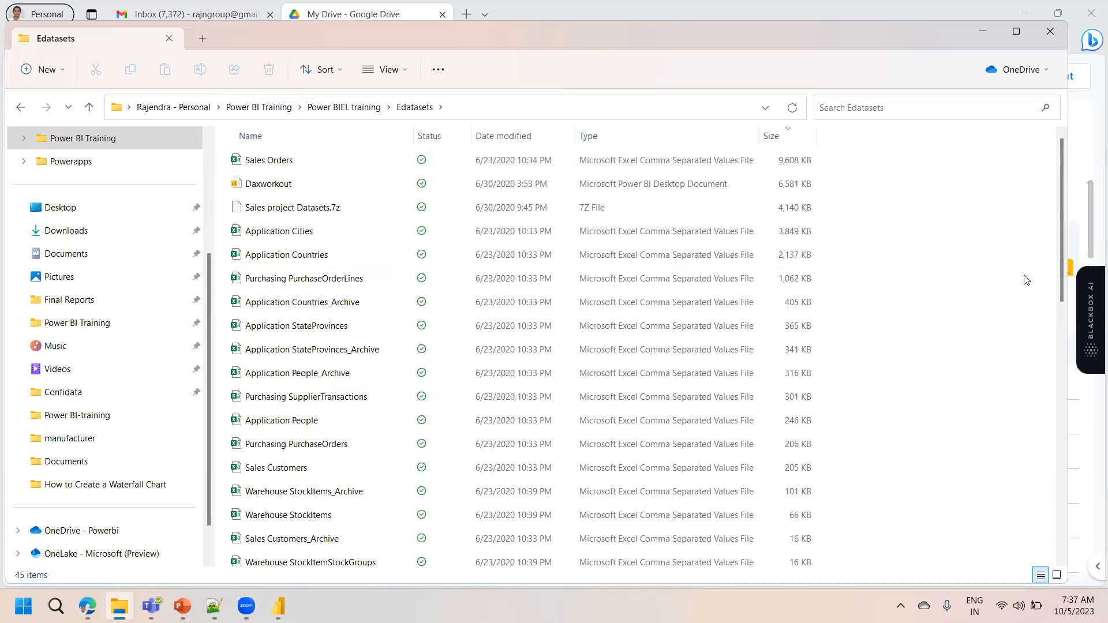
{"action": "left_click_drag", "start_coordinate": [1060, 270], "coordinate": [1053, 332]}
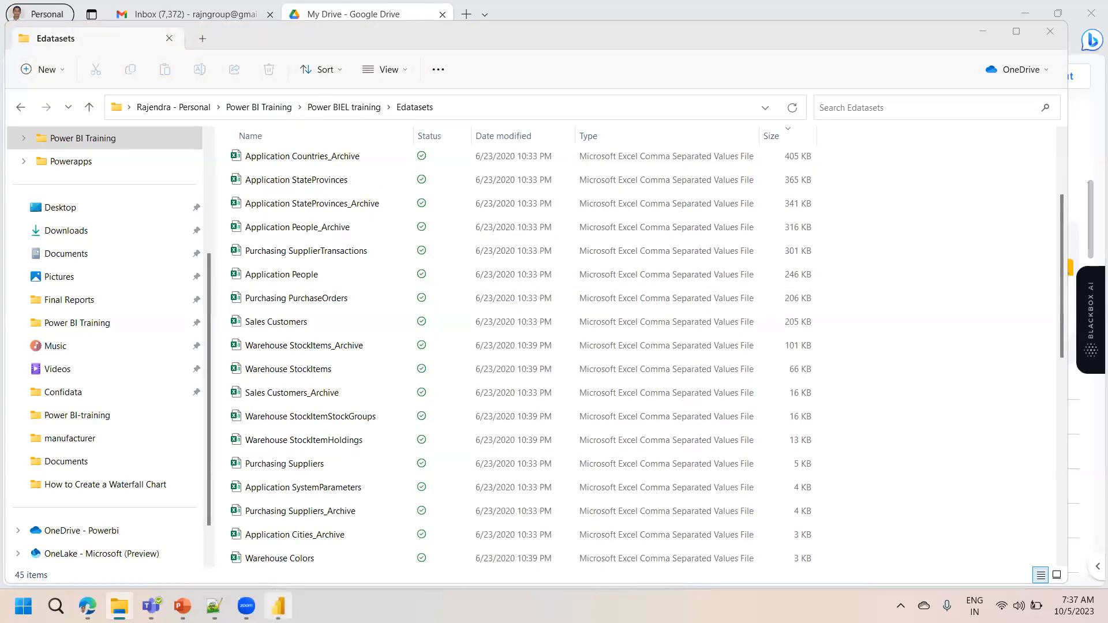
- Switch to the Introduction presentation in PowerPoint and review slides 75 back to 73 on the sales report's design and requirements
{"action": "left_click", "coordinate": [56, 605]}
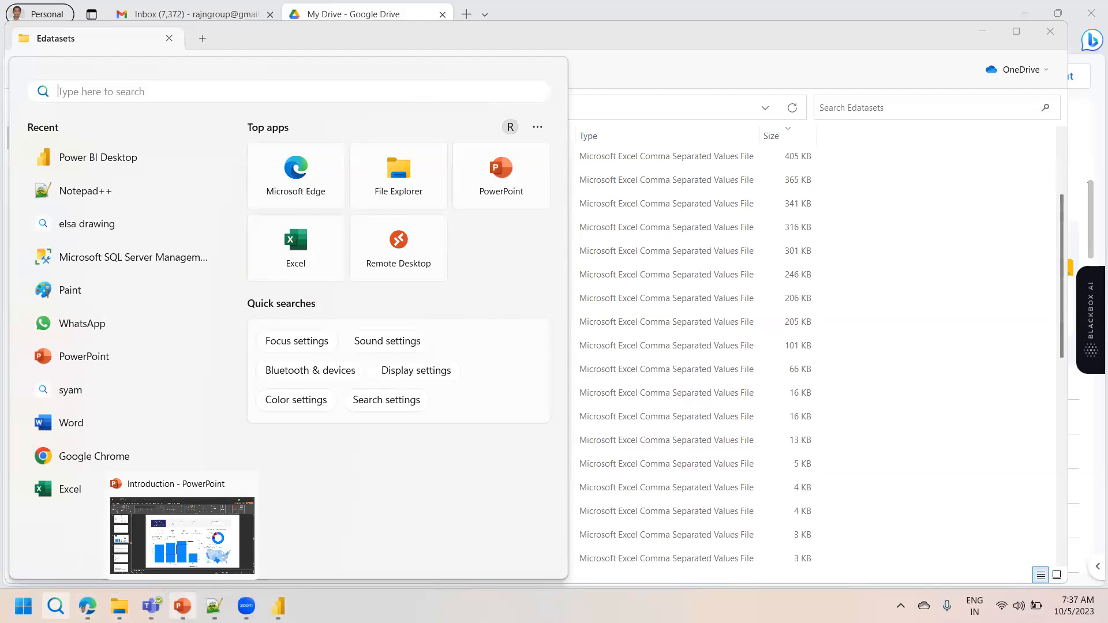
{"action": "left_click", "coordinate": [182, 606]}
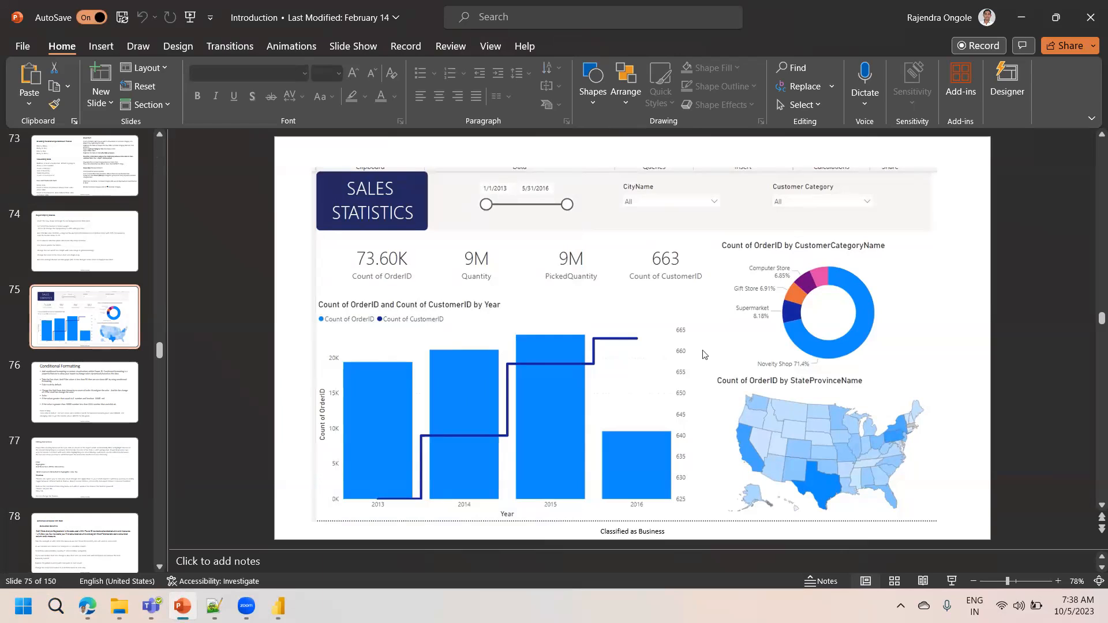
{"action": "key", "text": "Up"}
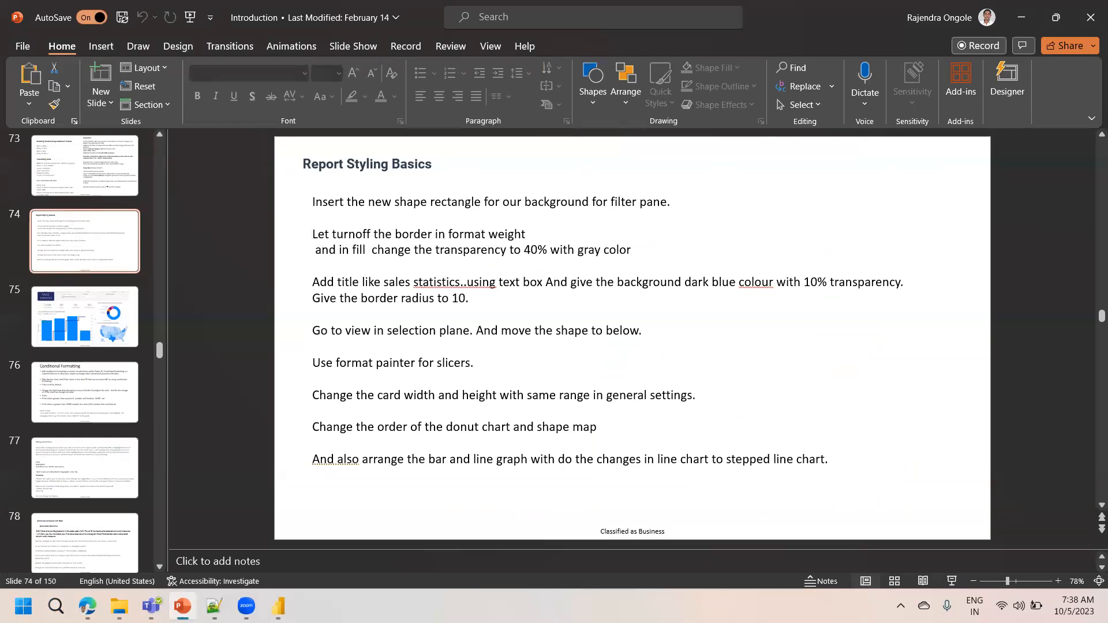
{"action": "key", "text": "Up"}
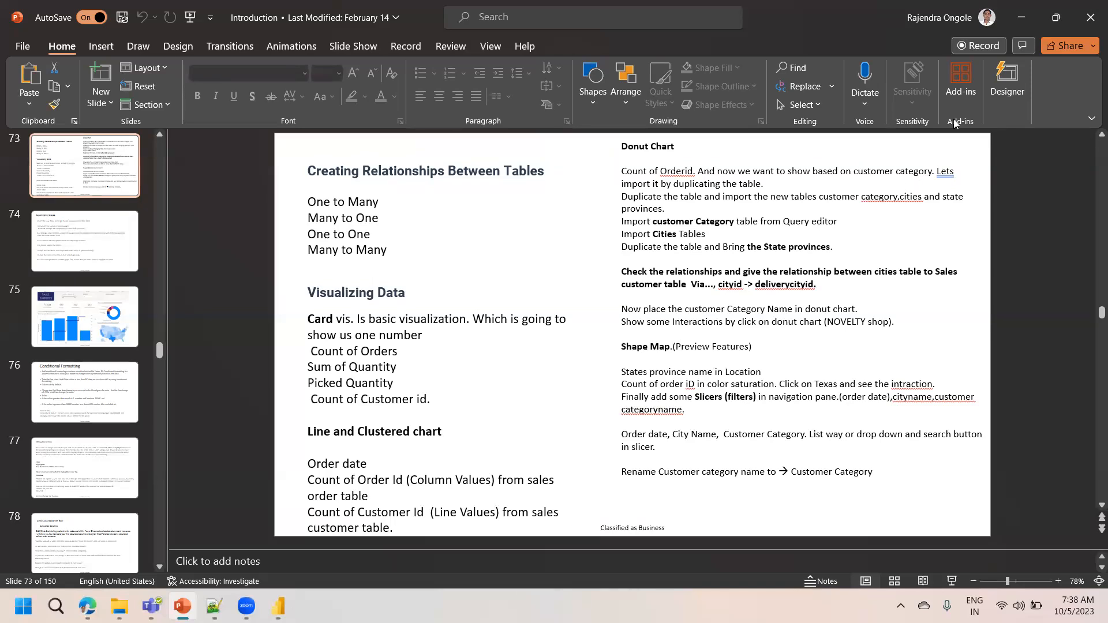
{"action": "left_click", "coordinate": [1056, 18]}
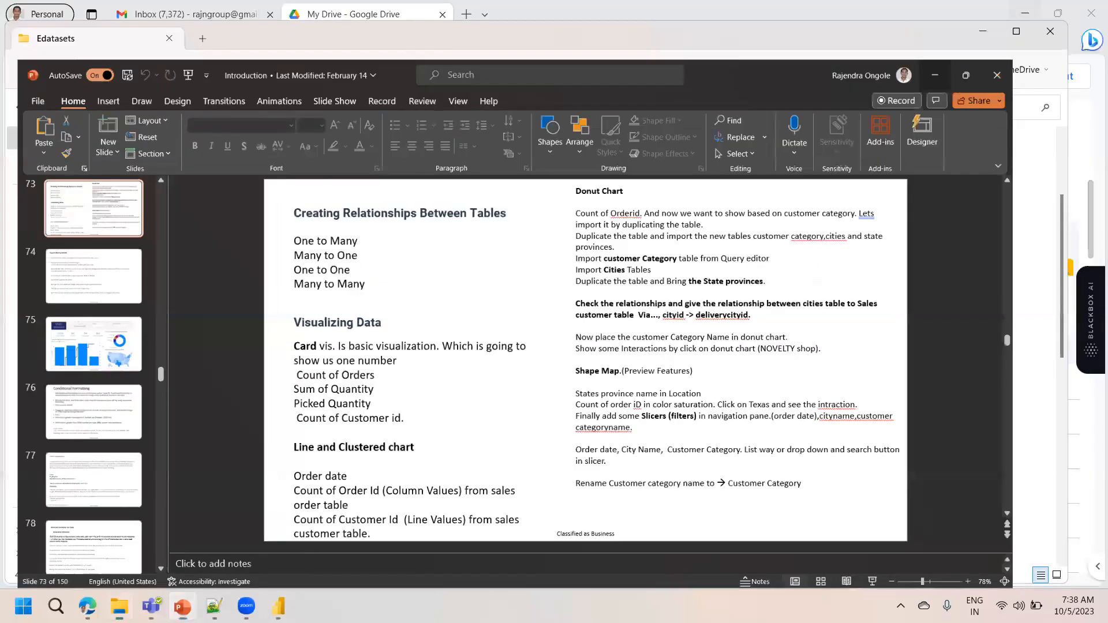
- Start a SQL Server import in Power BI Desktop, and connect SQL Server Management Studio 18 to LAPTOP-J4D61H4C\SQLEXPRESS with Windows Authentication
{"action": "left_click", "coordinate": [279, 606]}
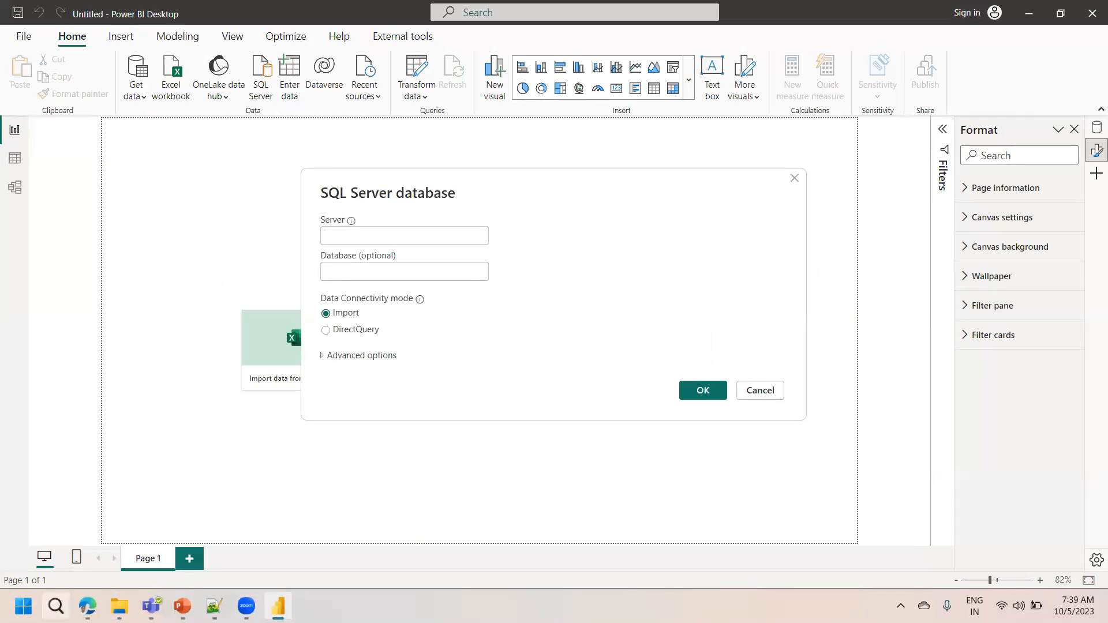
{"action": "left_click", "coordinate": [56, 606]}
{"action": "type", "text": "ssms"}
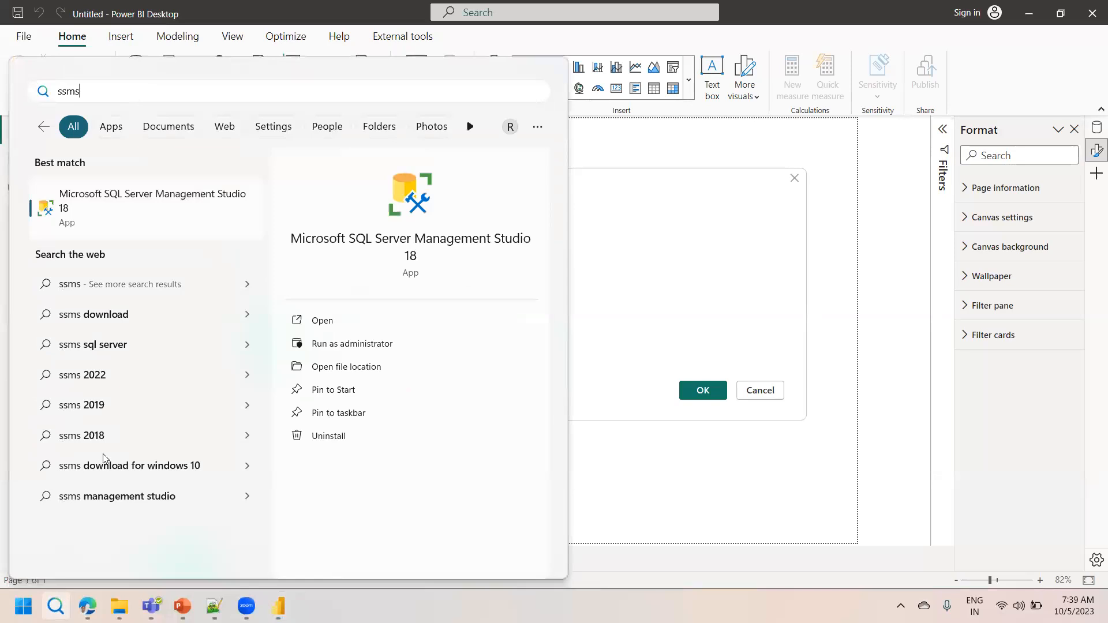
{"action": "left_click", "coordinate": [135, 182]}
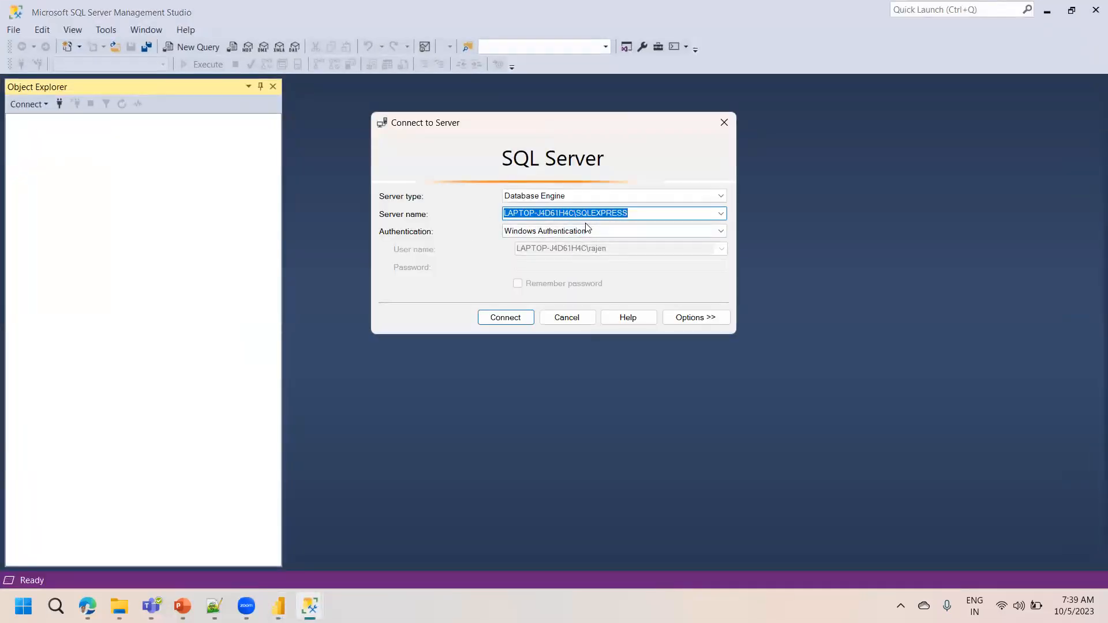
{"action": "left_click", "coordinate": [506, 320]}
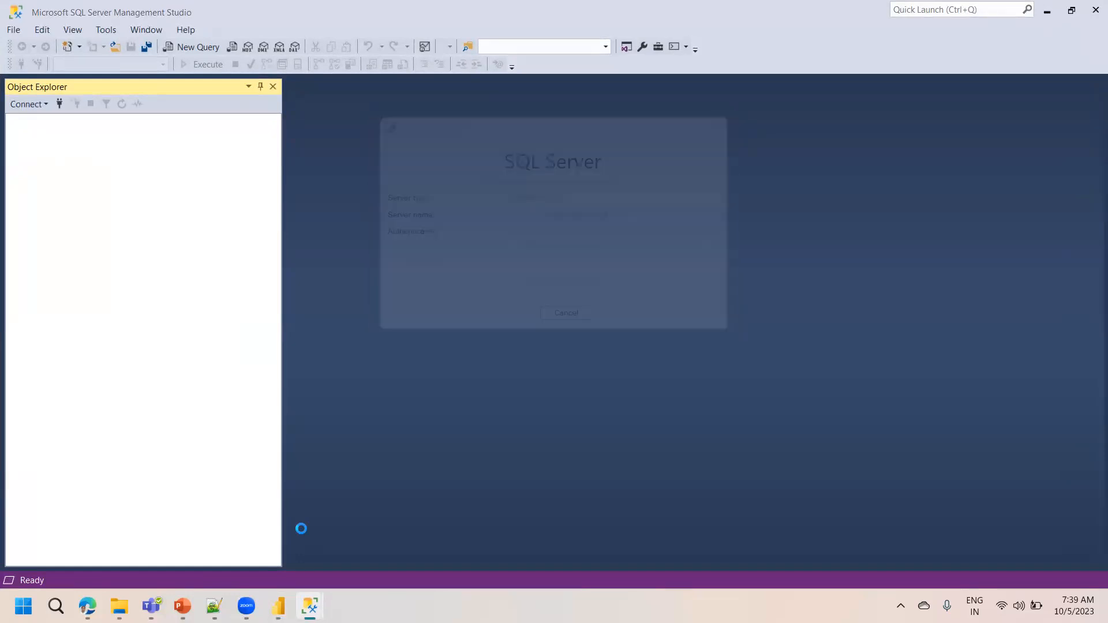
- Switch to Power BI Desktop and set the SQL Server connection's server to LAPTOP-J4D61H4C\SQLEXPRESS
{"action": "left_click", "coordinate": [279, 607]}
{"action": "left_click", "coordinate": [384, 236]}
{"action": "type", "text": "LAPTOP-J4D61H4C\\SQLEXPRESS"}
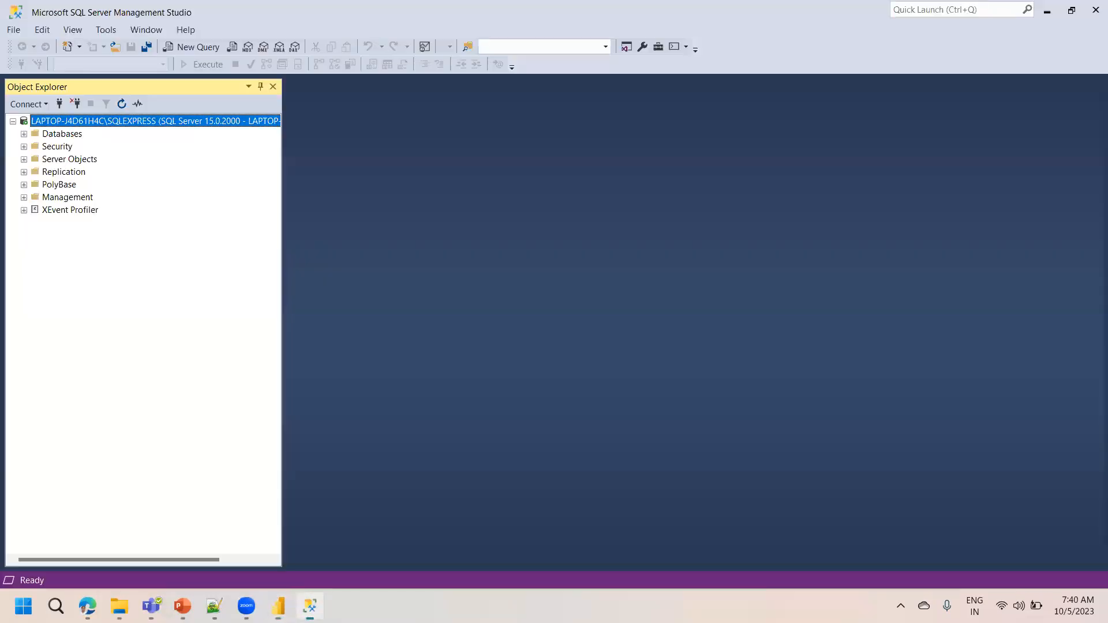
- Switch to SQL Server Management Studio, expand the server's databases and copy the name of the SalesdataImporters database
{"action": "left_click", "coordinate": [310, 606]}
{"action": "left_click", "coordinate": [24, 134]}
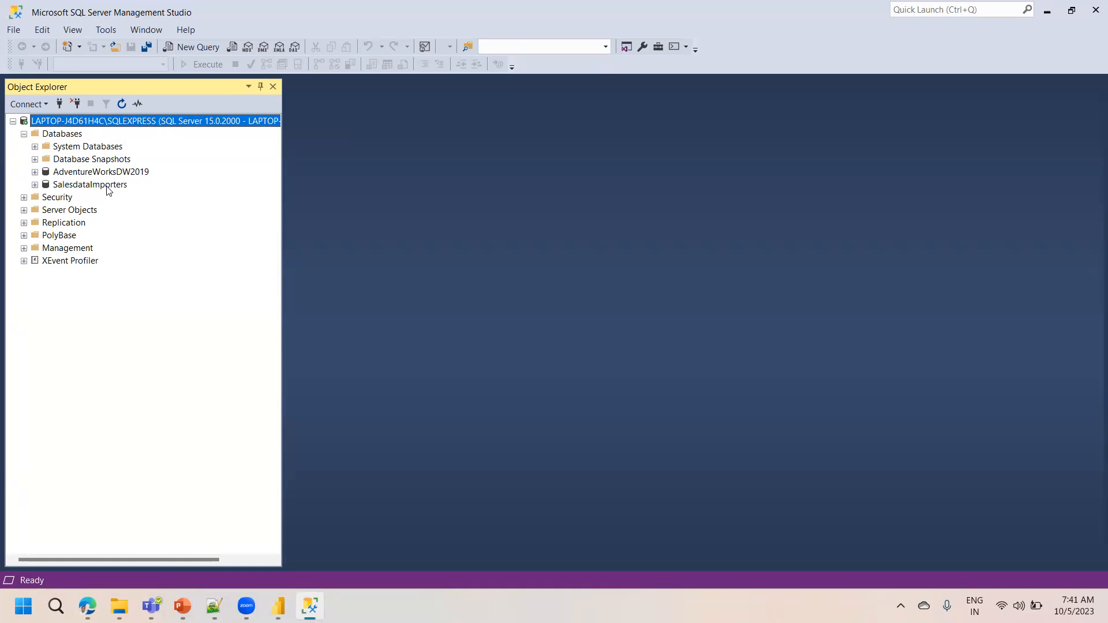
{"action": "right_click", "coordinate": [106, 187]}
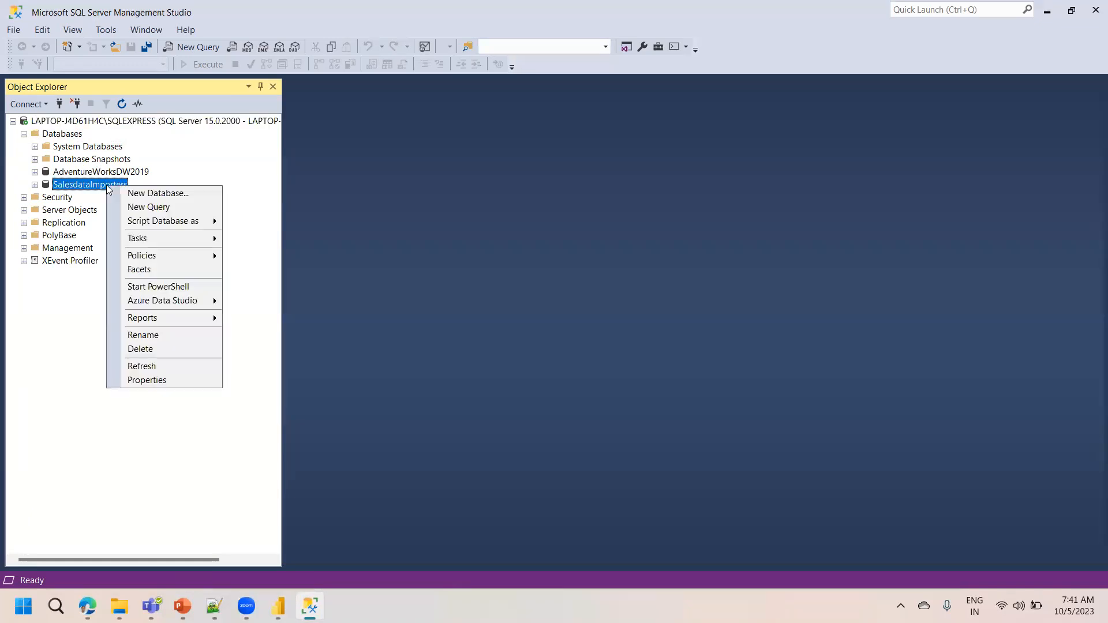
{"action": "left_click", "coordinate": [150, 336]}
{"action": "key", "text": "ctrl+c"}
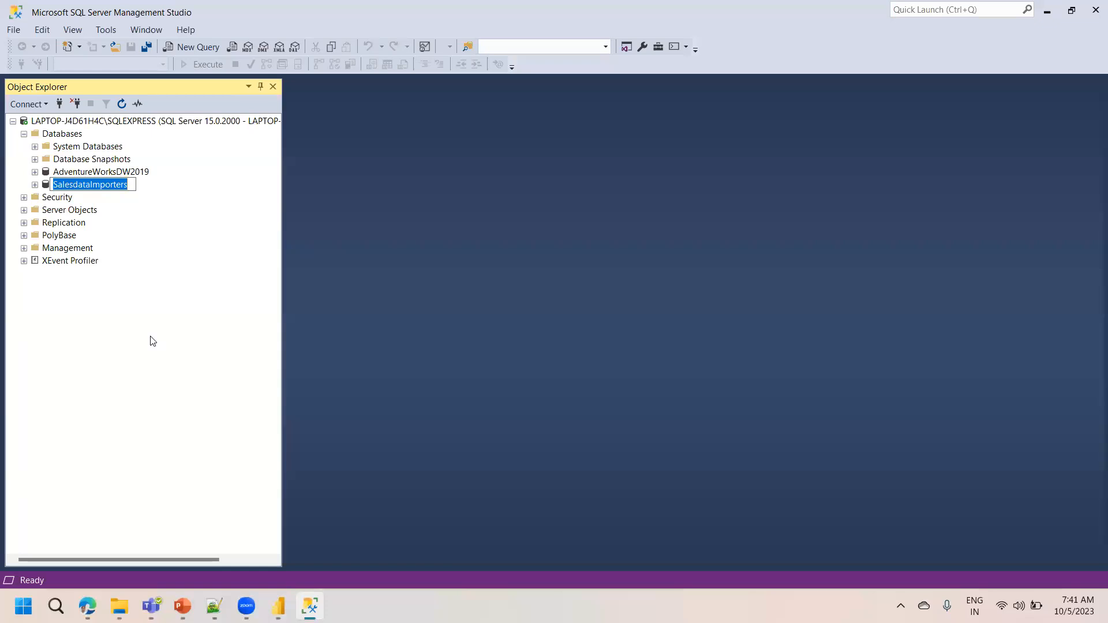
{"action": "left_click", "coordinate": [167, 403]}
- In Power BI Desktop, connect to the SalesdataImporters database in Import mode to list its tables, and cancel the table selection
{"action": "left_click", "coordinate": [278, 606]}
{"action": "left_click", "coordinate": [403, 275]}
{"action": "key", "text": "ctrl+v"}
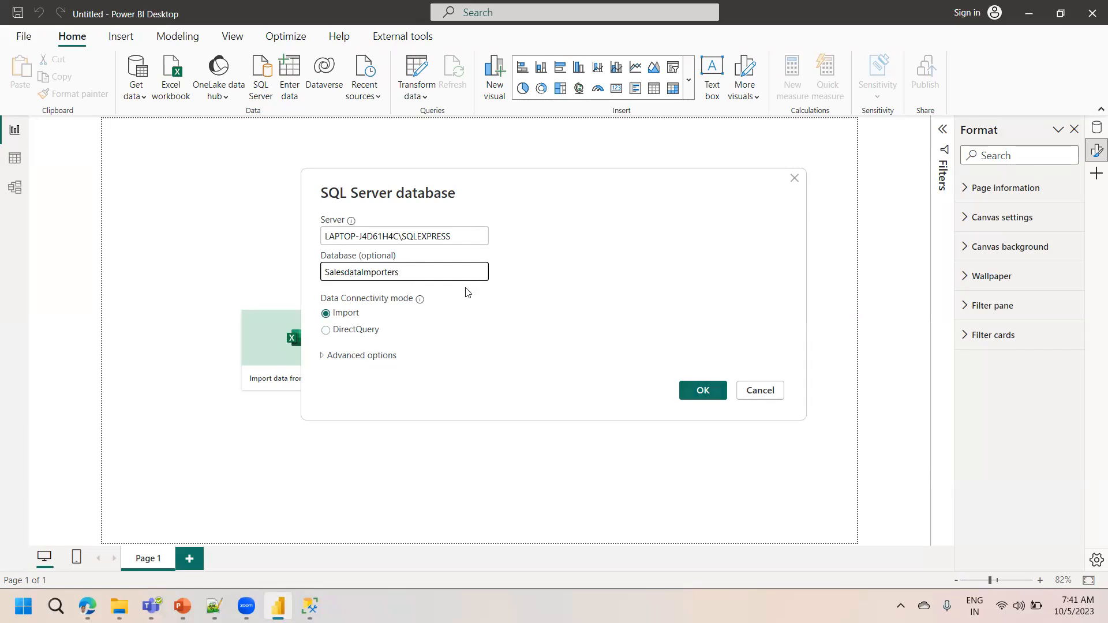
{"action": "left_click", "coordinate": [704, 391]}
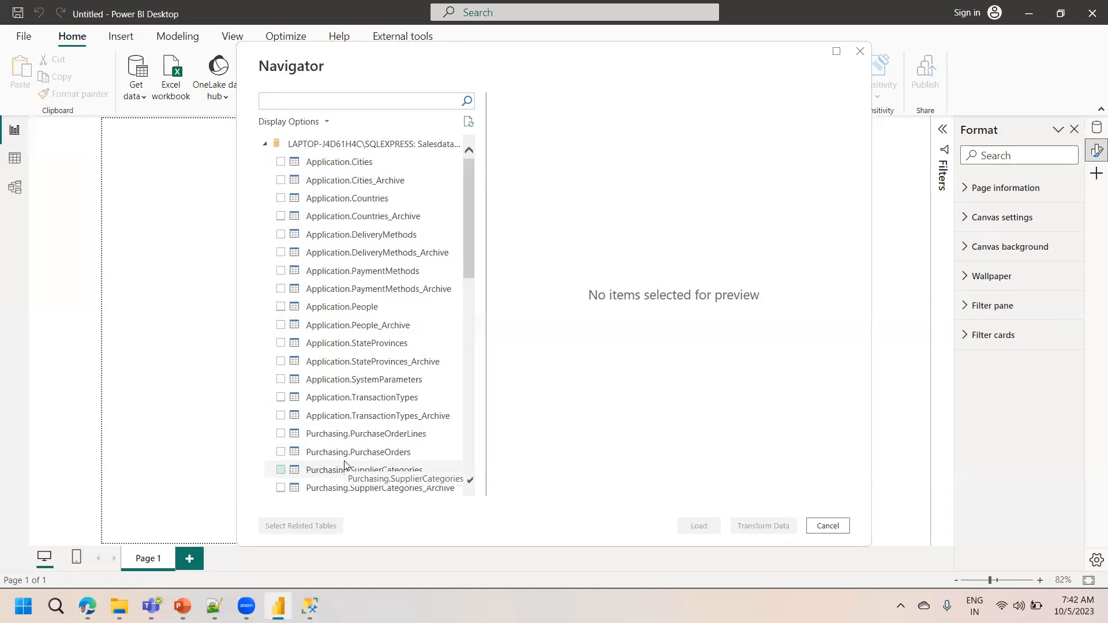
{"action": "left_click", "coordinate": [827, 526]}
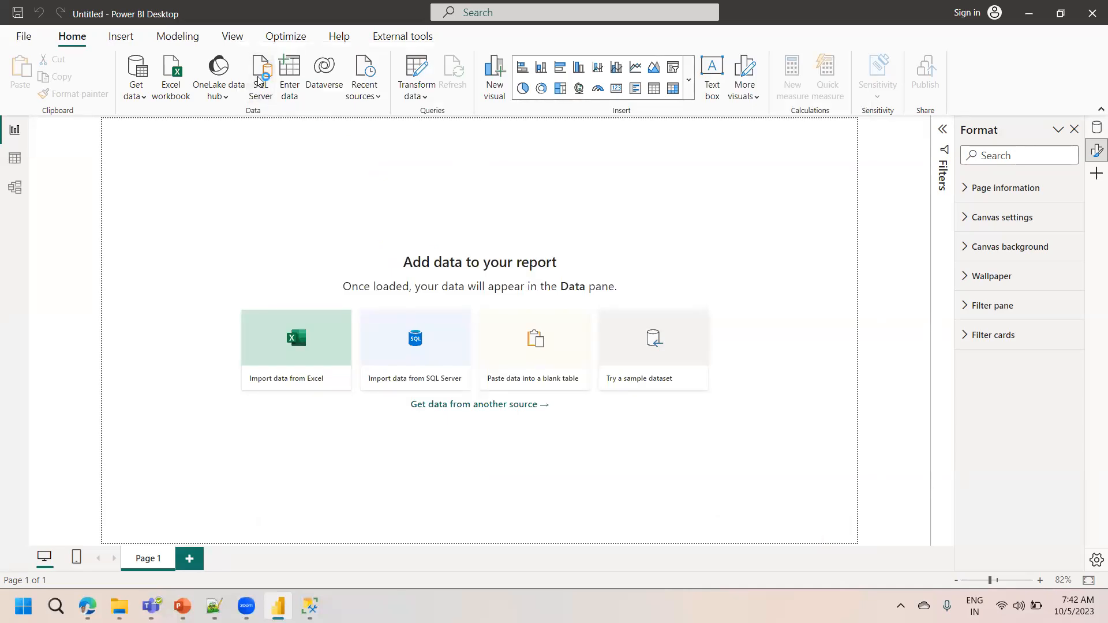
- Start a SQL Server import, and switch to SQL Server Management Studio to copy the server name from a new connection's details
{"action": "left_click", "coordinate": [429, 314]}
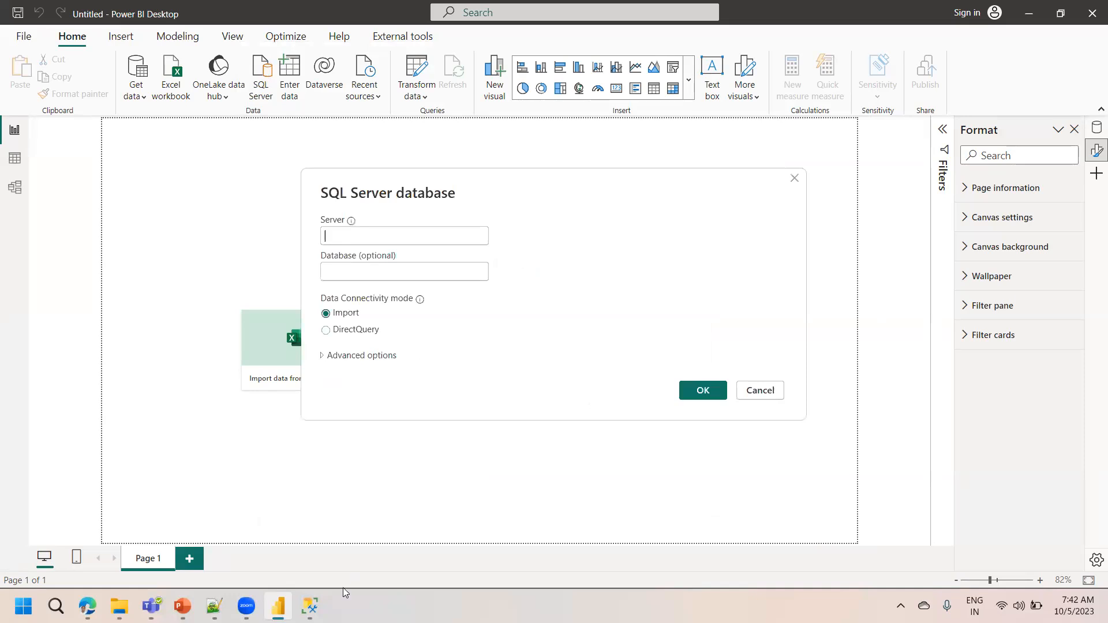
{"action": "left_click", "coordinate": [310, 606]}
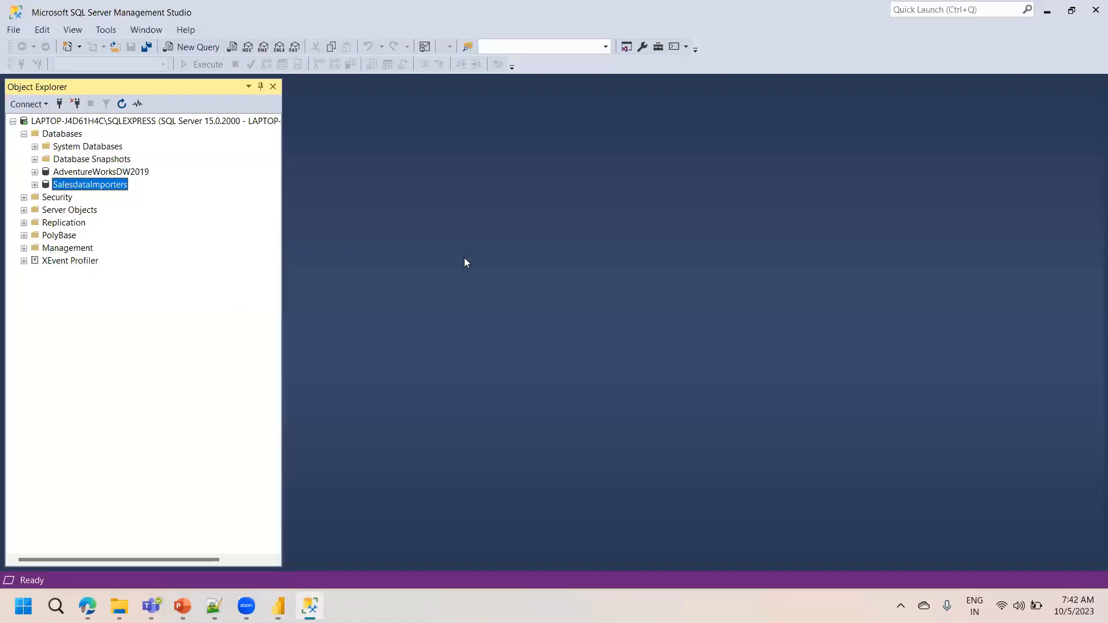
{"action": "left_click", "coordinate": [93, 122]}
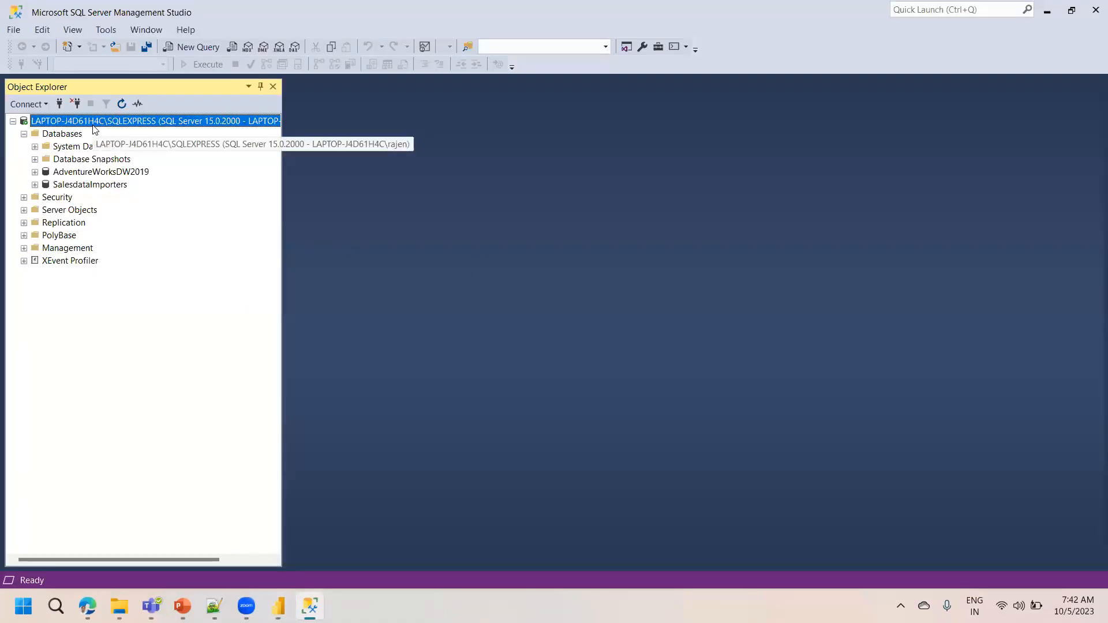
{"action": "right_click", "coordinate": [137, 124]}
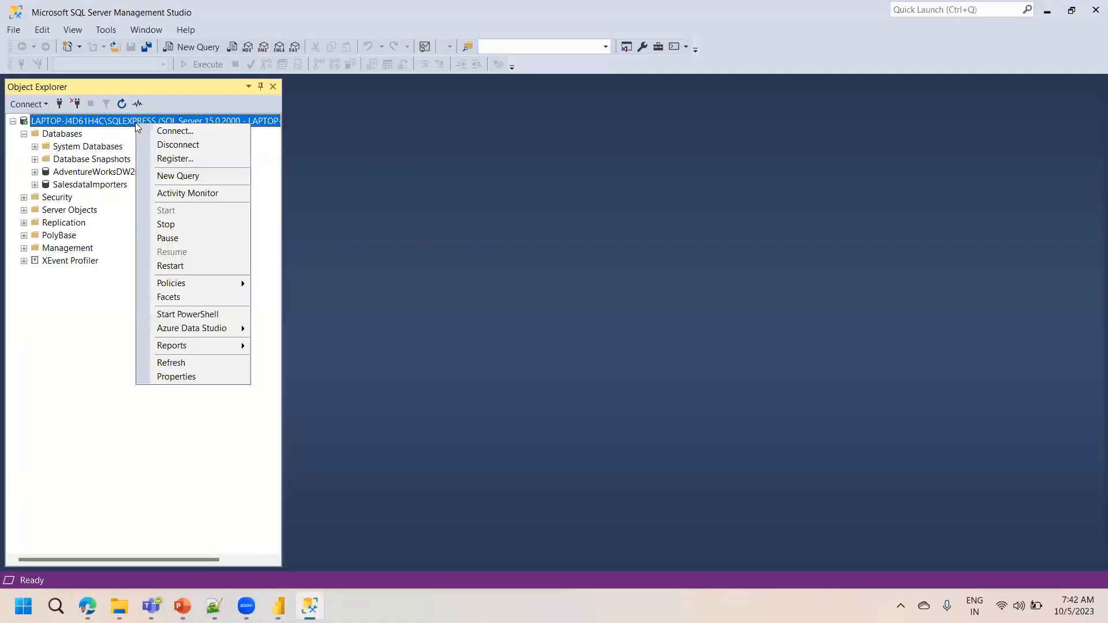
{"action": "left_click", "coordinate": [170, 131]}
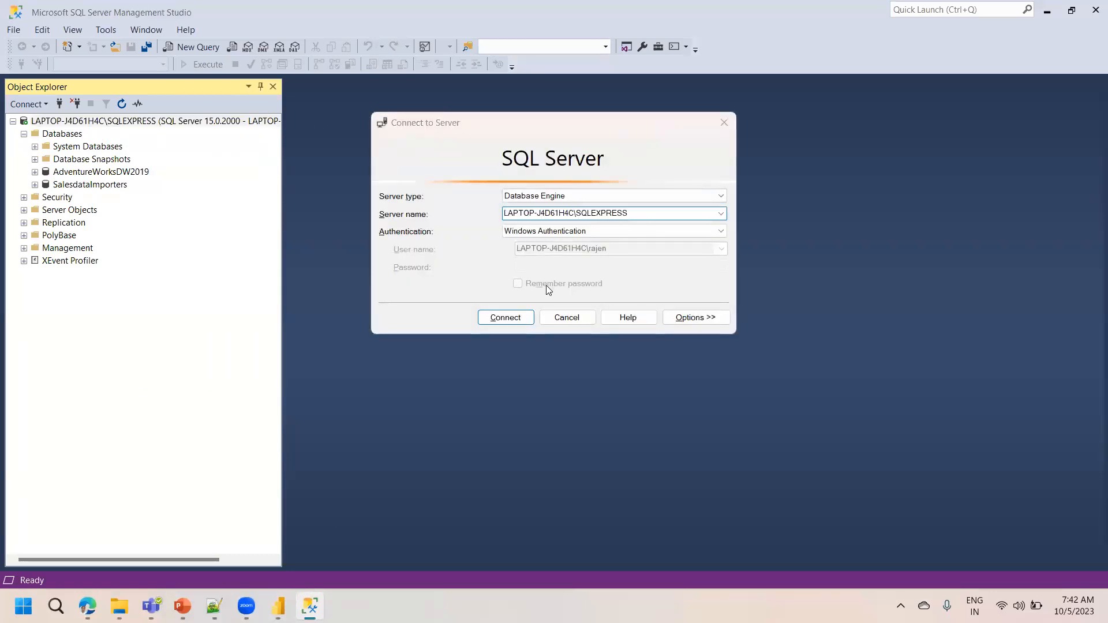
- In Power BI Desktop, connect to LAPTOP-J4D61H4C\SQLEXPRESS in Import mode without a database, and list the tables of SalesdataImporters and AdventureWorksDW2019
{"action": "key", "text": "alt+Tab"}
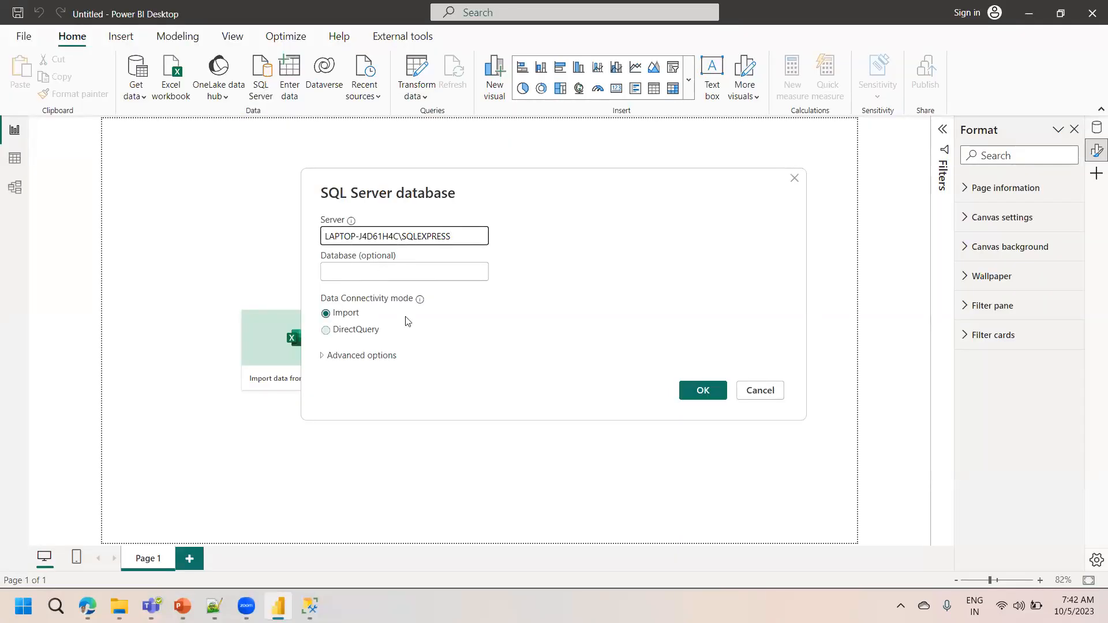
{"action": "left_click", "coordinate": [700, 390]}
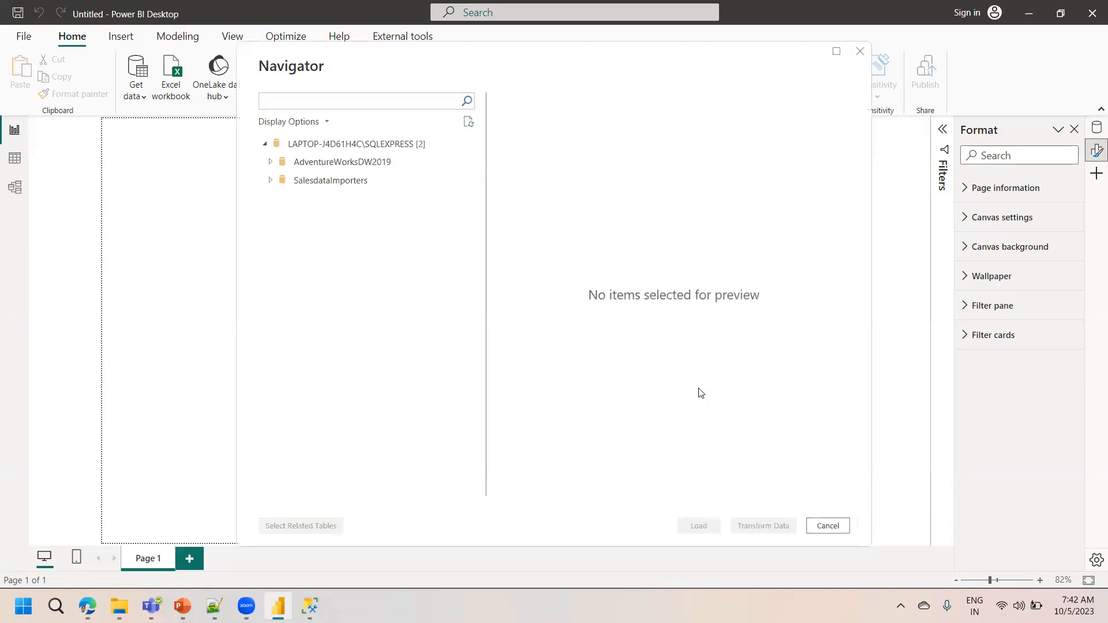
{"action": "left_click", "coordinate": [271, 181]}
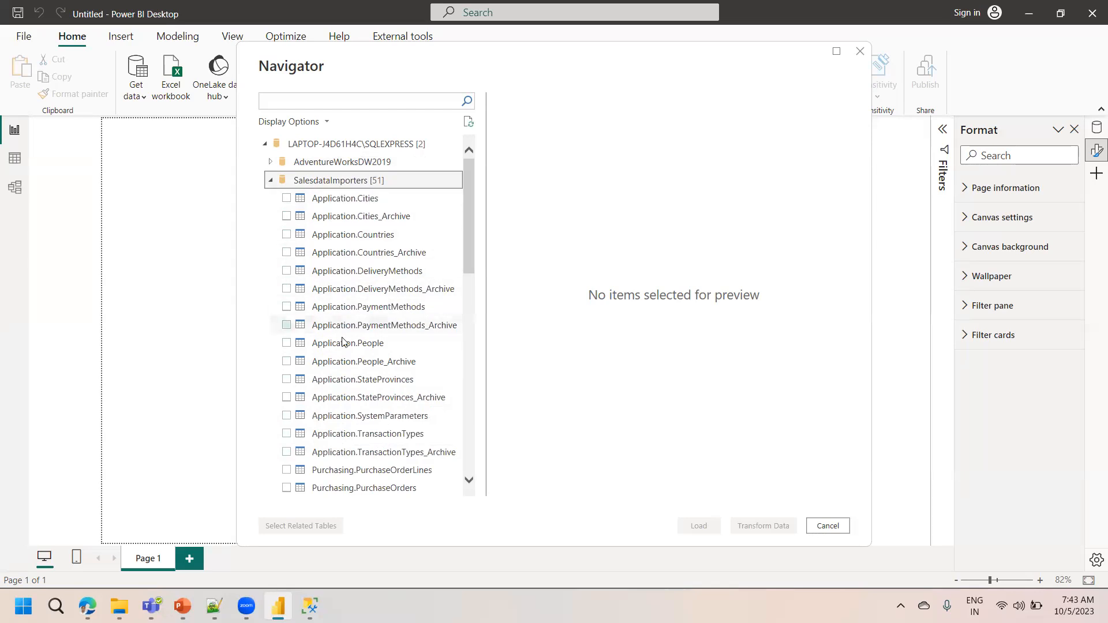
{"action": "left_click", "coordinate": [271, 162]}
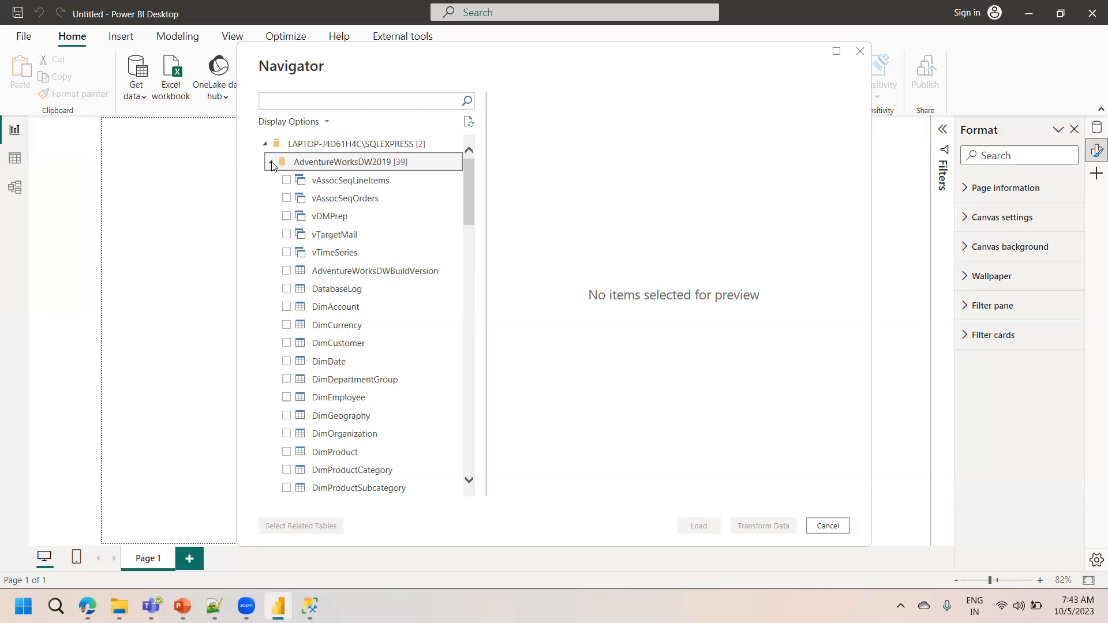
{"action": "left_click", "coordinate": [272, 163]}
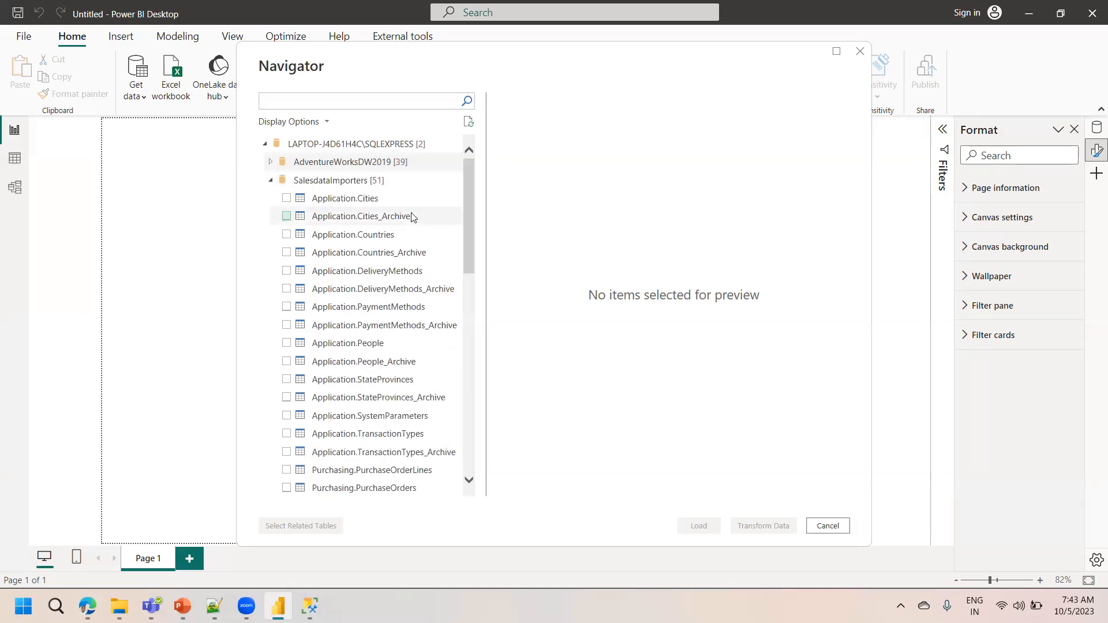
- Select the Sales.Customers, Sales.Orders, Sales.OrderLines and Warehouse.StockItems tables of SalesdataImporters for import
{"action": "left_click_drag", "start_coordinate": [471, 237], "coordinate": [471, 281]}
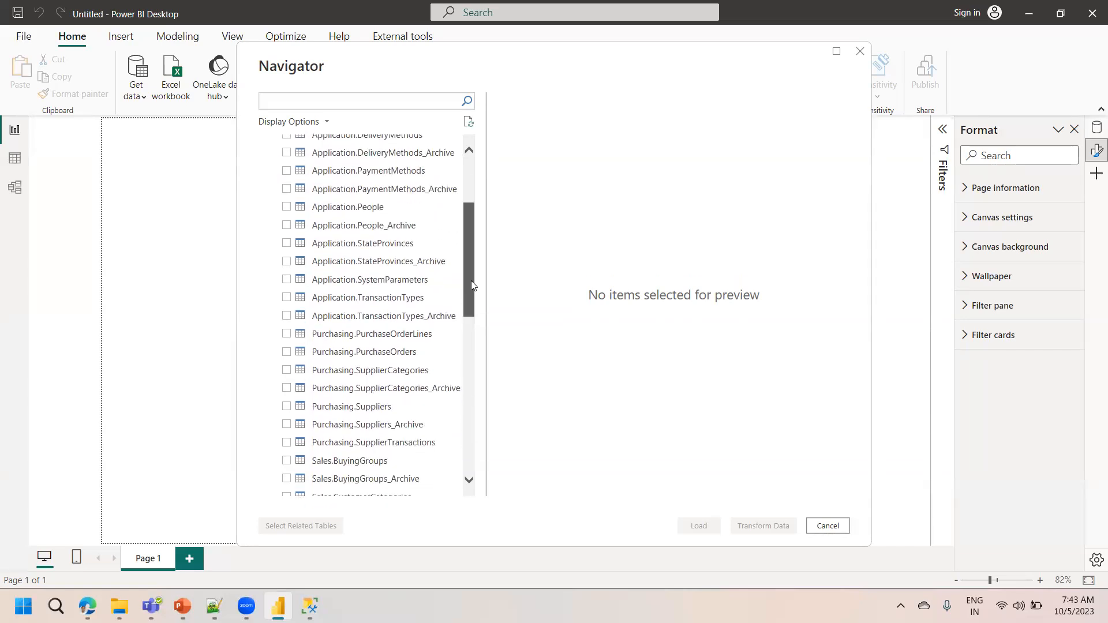
{"action": "left_click_drag", "start_coordinate": [471, 283], "coordinate": [463, 351]}
{"action": "left_click", "coordinate": [287, 325]}
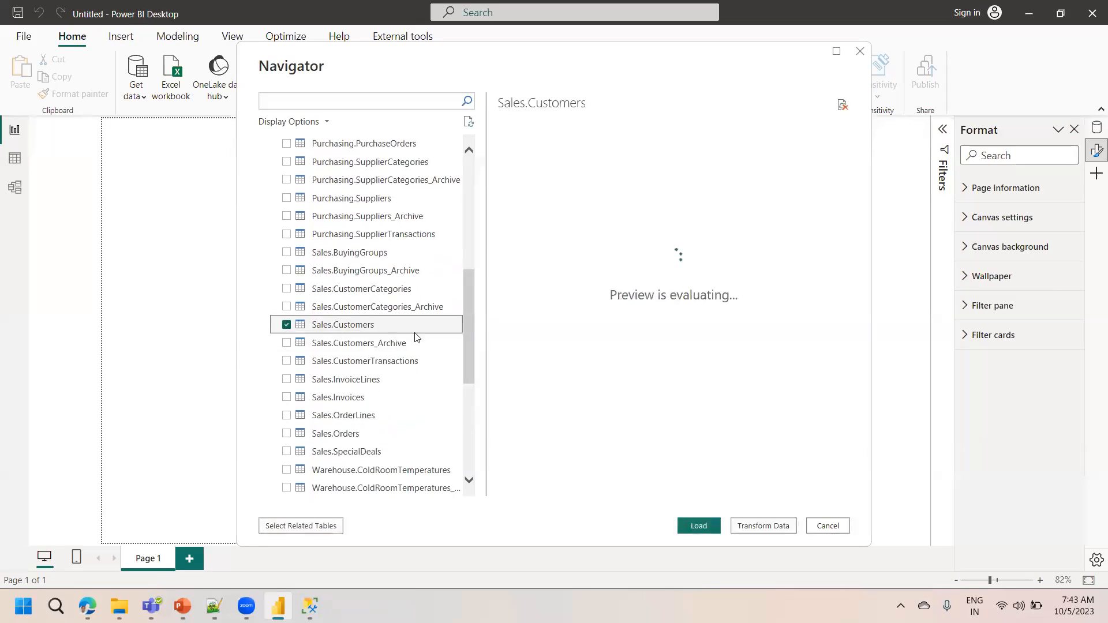
{"action": "left_click", "coordinate": [286, 433]}
{"action": "left_click", "coordinate": [287, 418]}
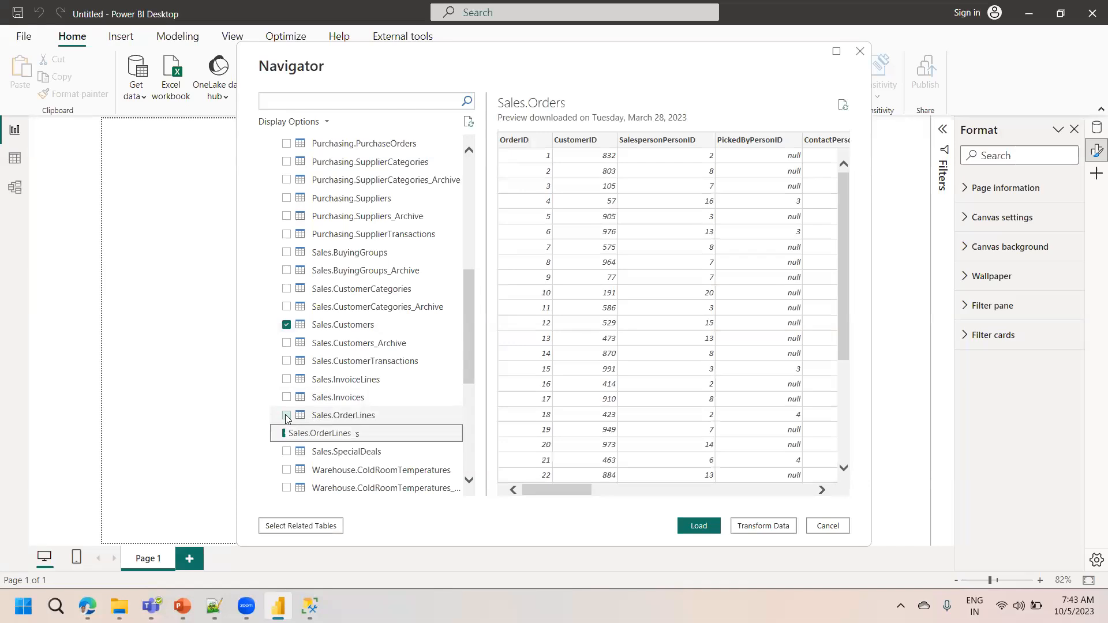
{"action": "left_click_drag", "start_coordinate": [467, 358], "coordinate": [465, 437]}
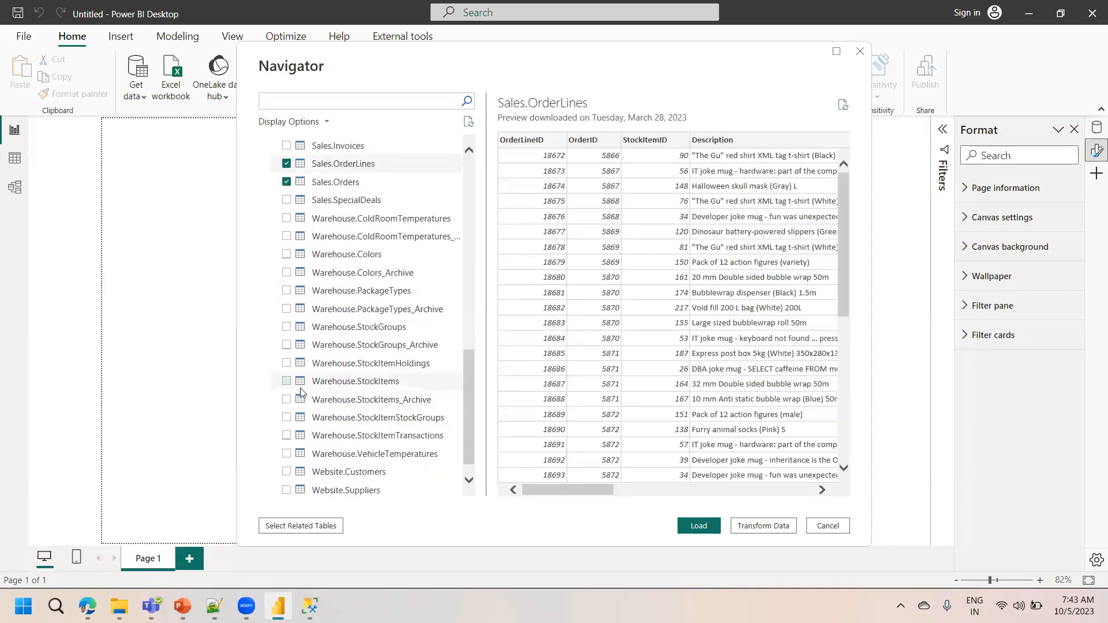
{"action": "left_click", "coordinate": [287, 381]}
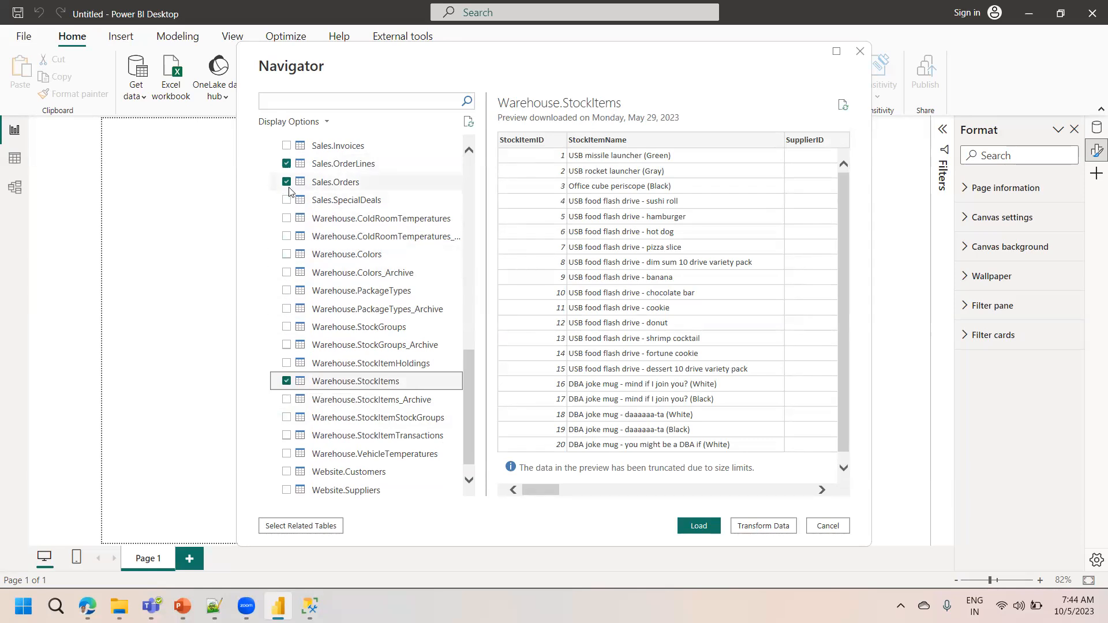
- Preview the selected Customers, OrderLines, Orders and StockItems tables, and open all four in Power Query Editor for transformation
{"action": "left_click_drag", "start_coordinate": [471, 360], "coordinate": [469, 312]}
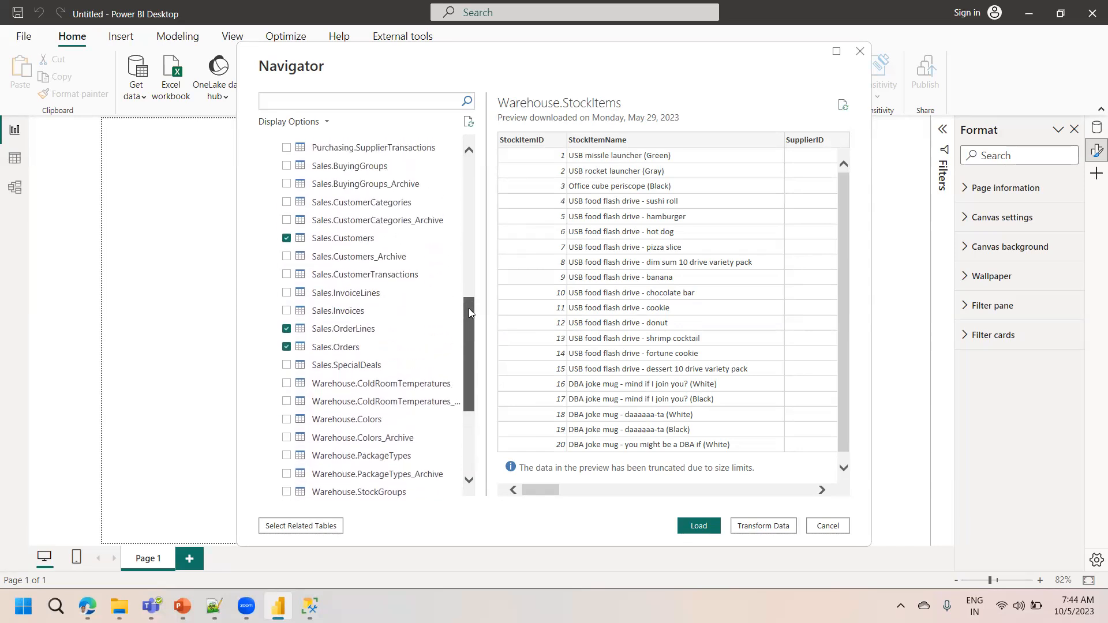
{"action": "left_click", "coordinate": [355, 240]}
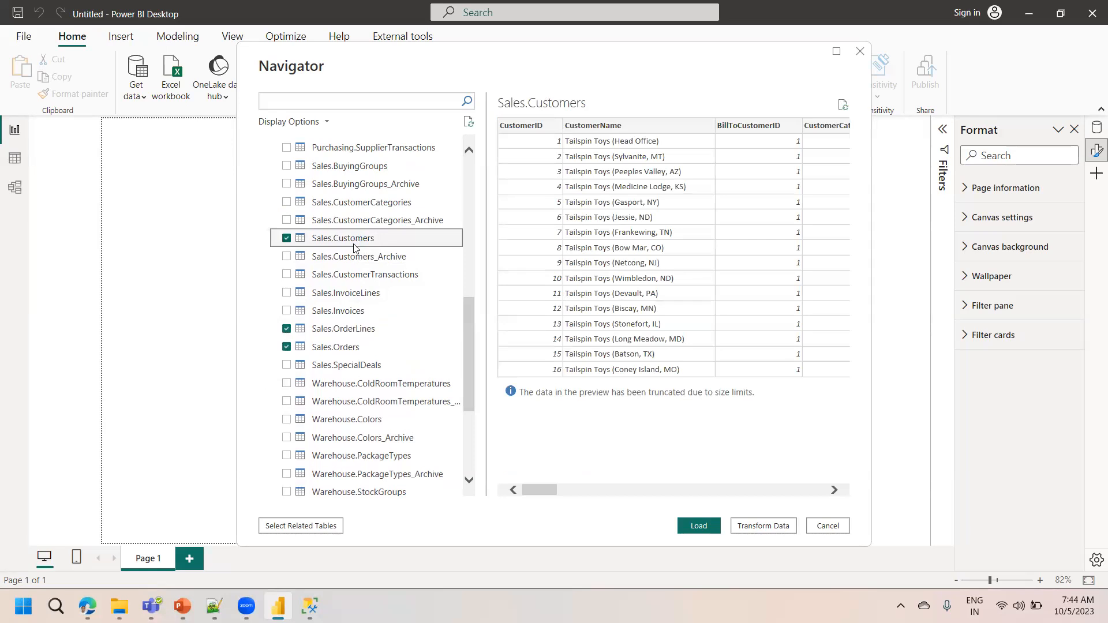
{"action": "left_click", "coordinate": [351, 330]}
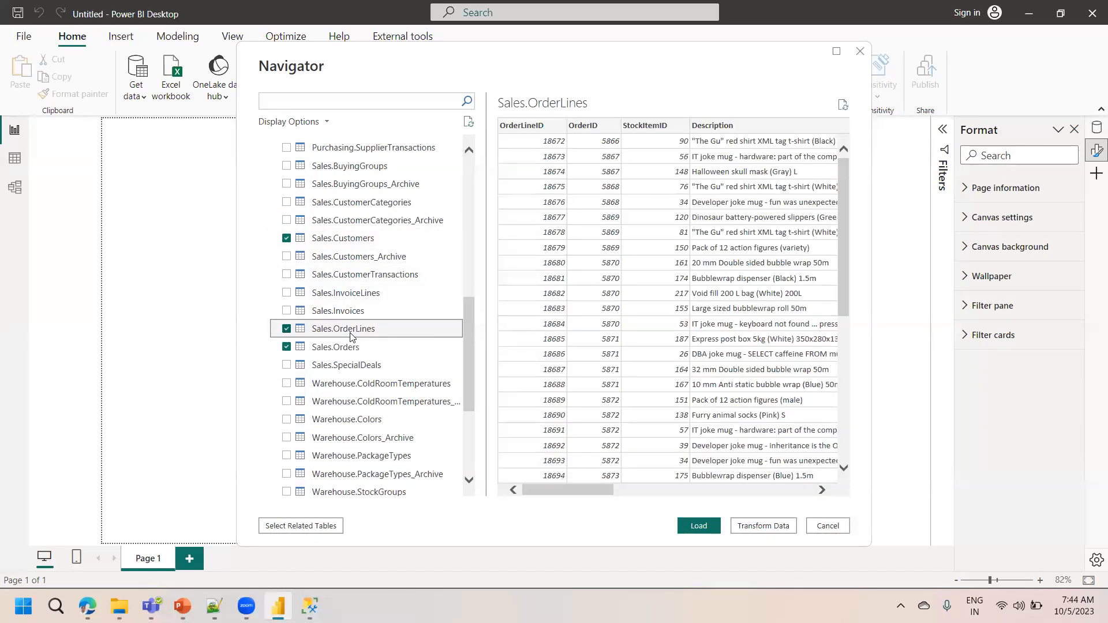
{"action": "left_click", "coordinate": [346, 348]}
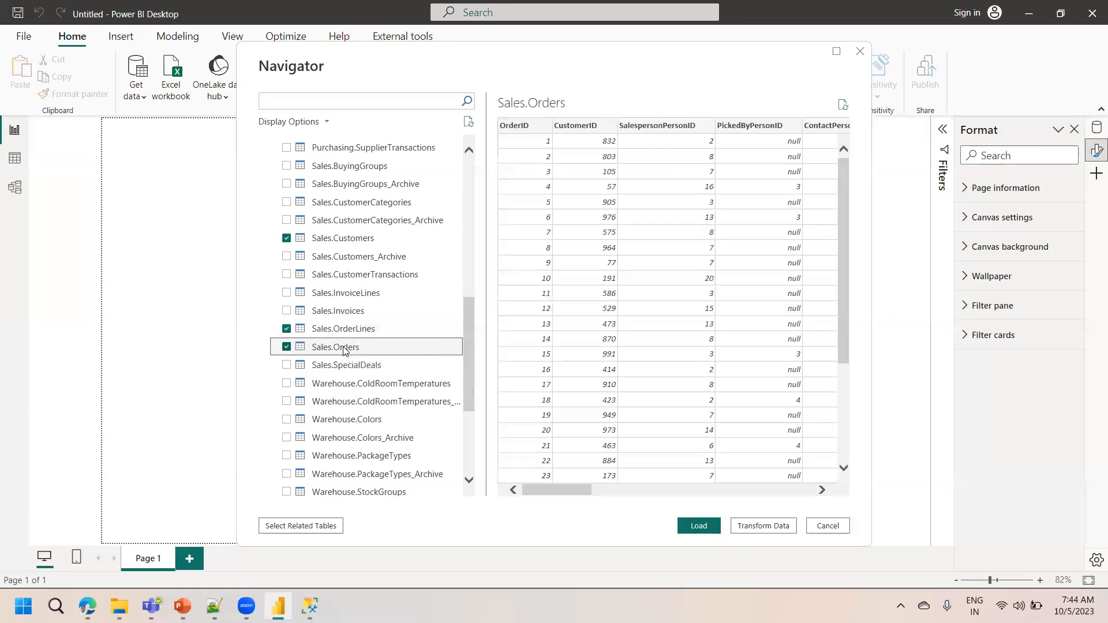
{"action": "left_click_drag", "start_coordinate": [470, 359], "coordinate": [477, 413]}
{"action": "left_click", "coordinate": [358, 394]}
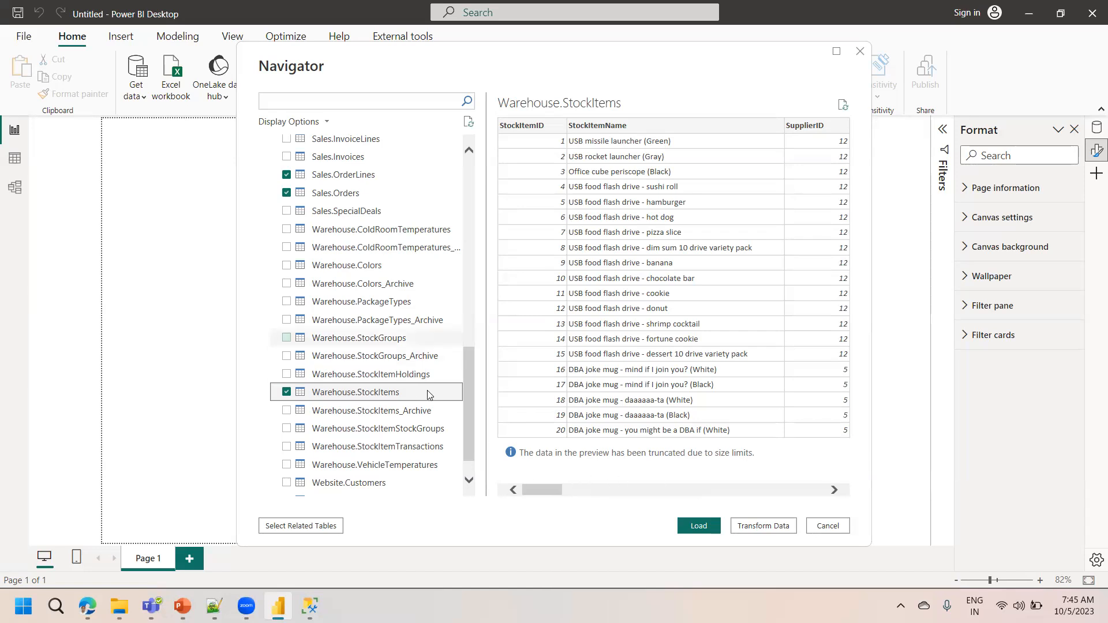
{"action": "left_click_drag", "start_coordinate": [538, 490], "coordinate": [644, 487]}
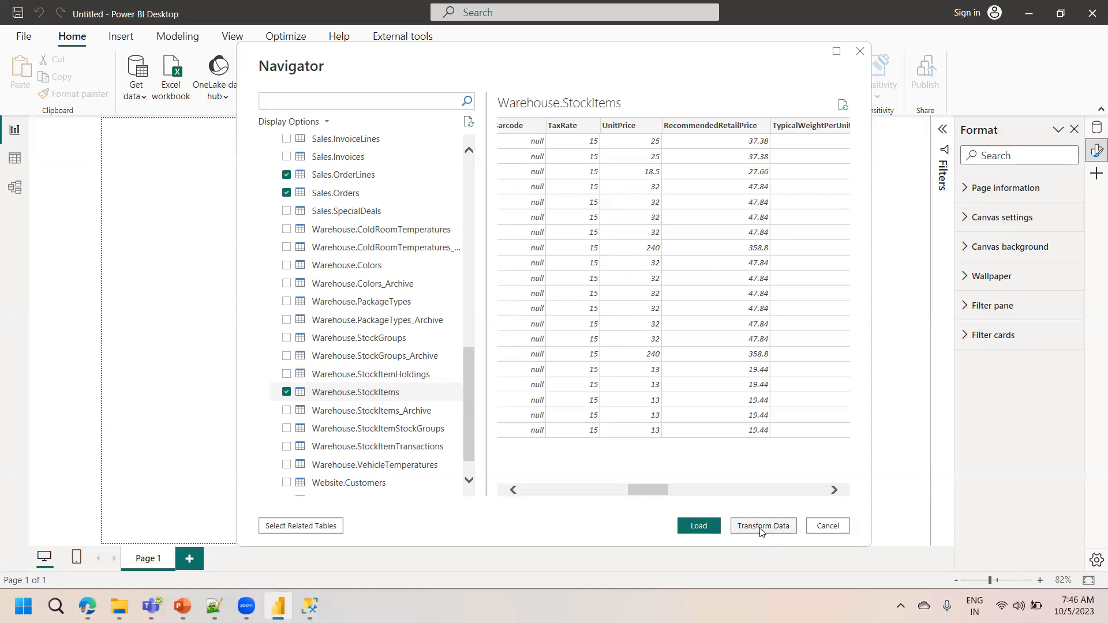
{"action": "left_click", "coordinate": [777, 530]}
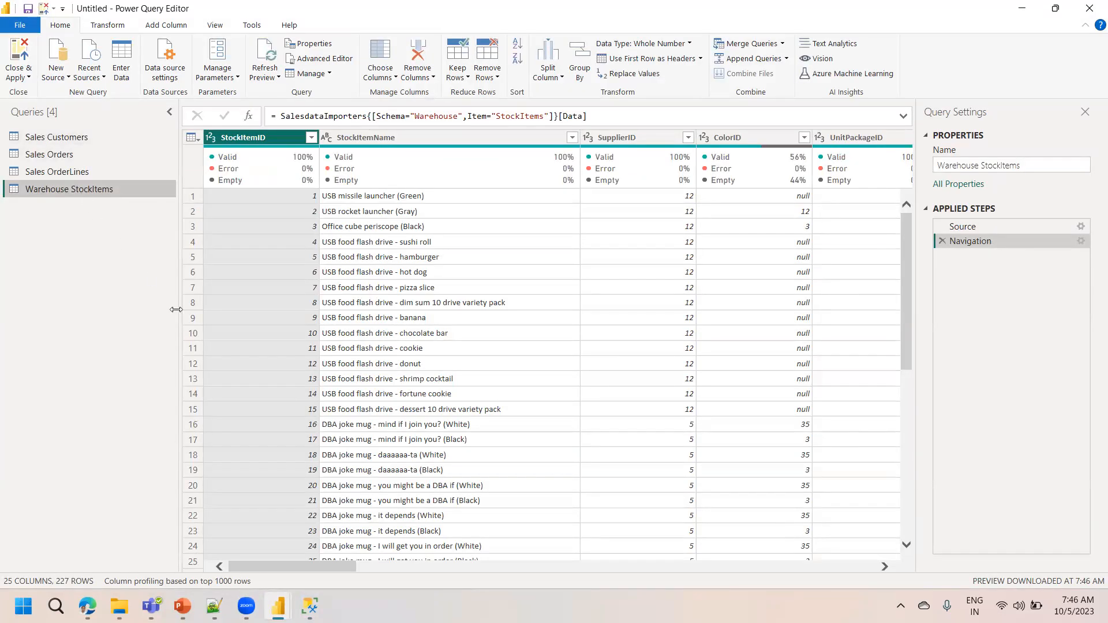
- Select all columns of the Sales Customers query and detect their data types automatically
{"action": "left_click", "coordinate": [57, 140]}
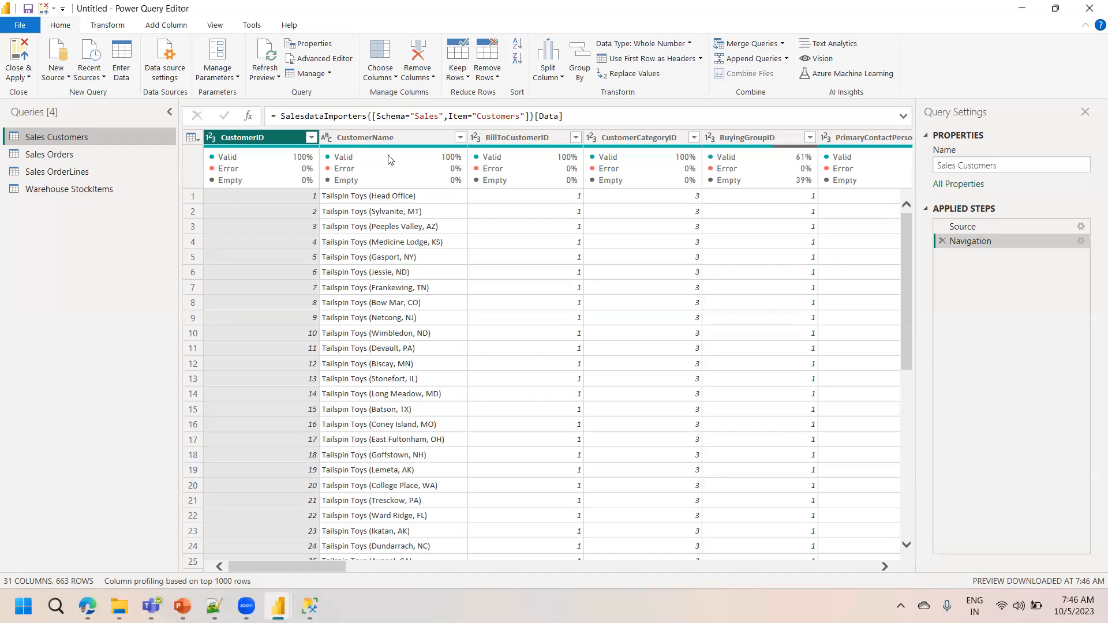
{"action": "mouse_move", "coordinate": [406, 161]}
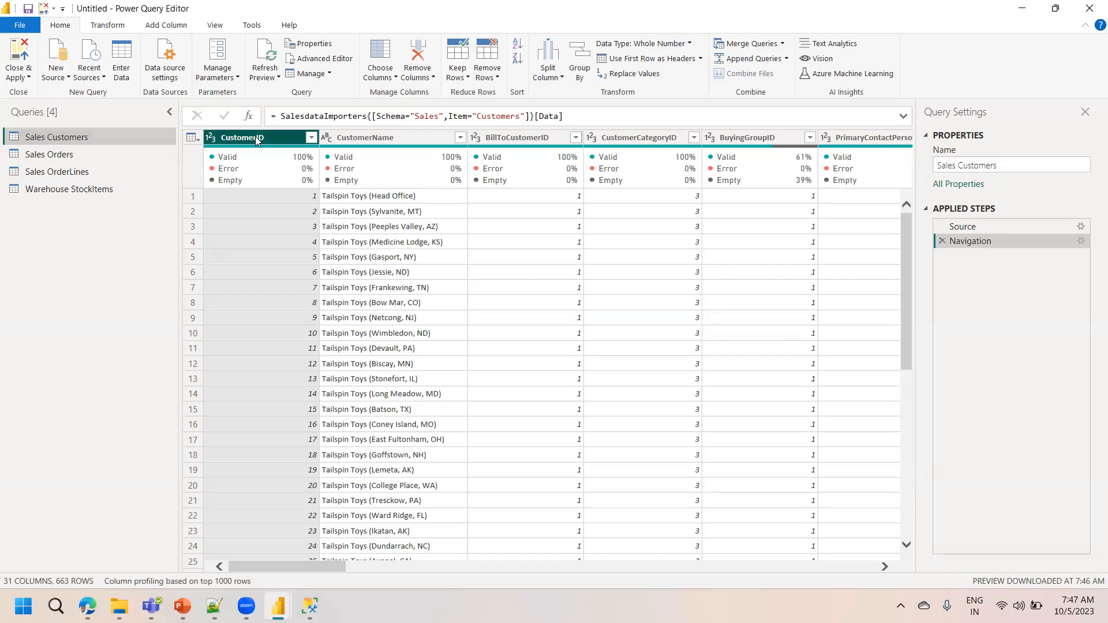
{"action": "key", "text": "ctrl+a"}
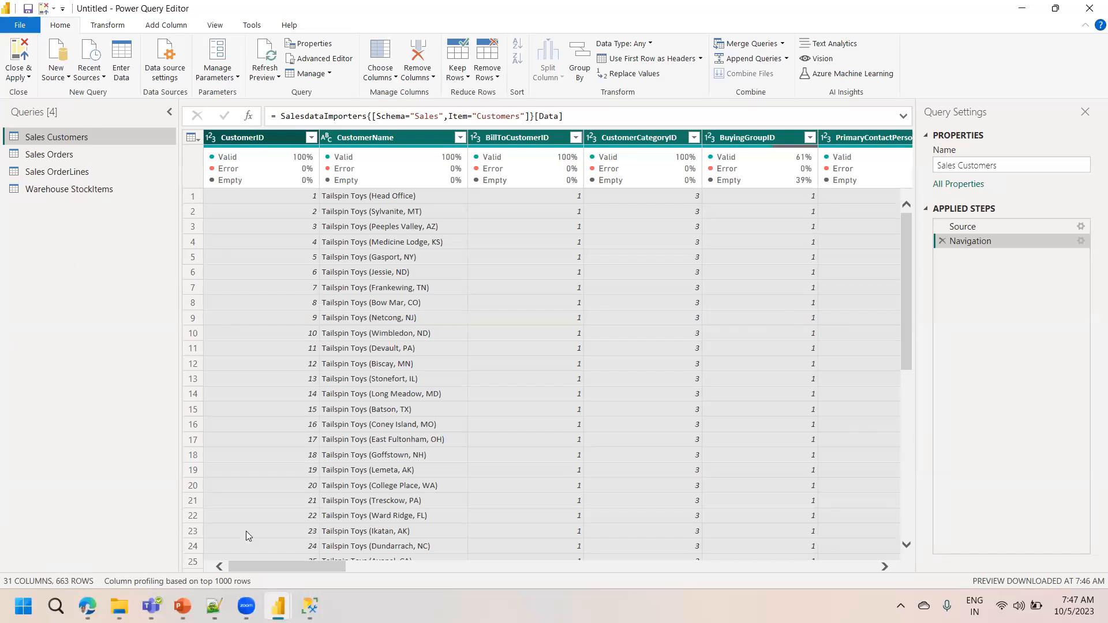
{"action": "left_click_drag", "start_coordinate": [286, 570], "coordinate": [253, 549]}
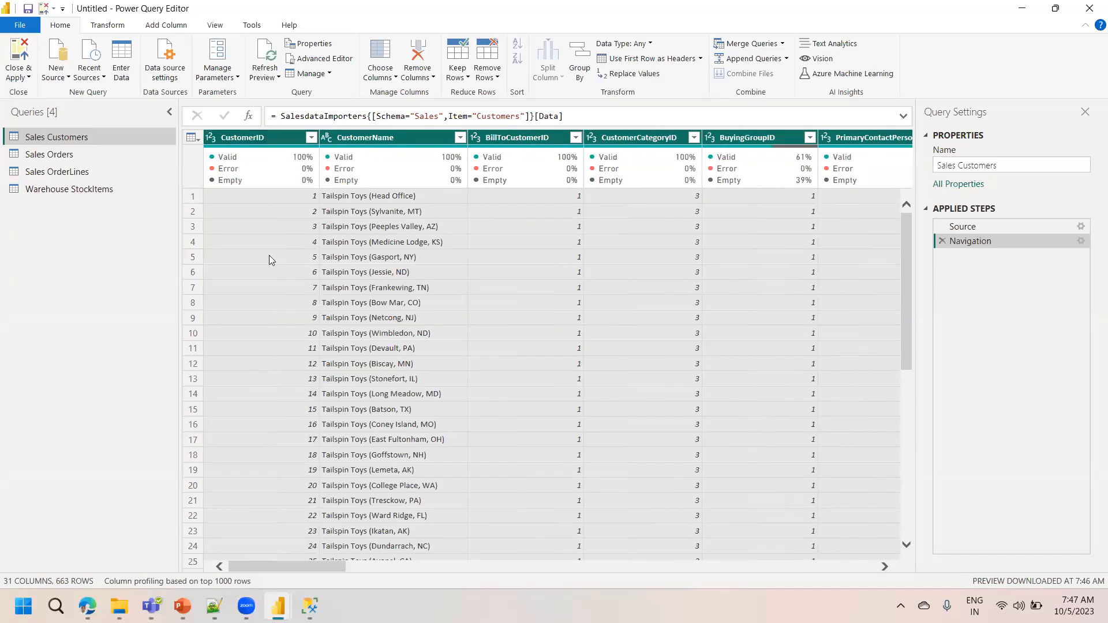
{"action": "left_click", "coordinate": [111, 30]}
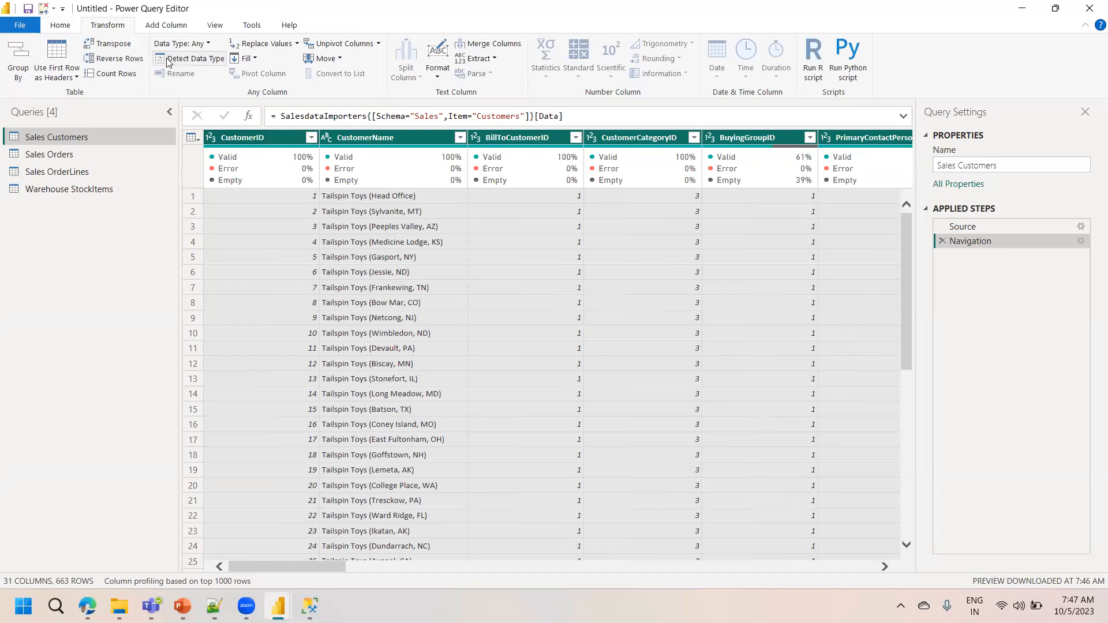
{"action": "left_click", "coordinate": [268, 137]}
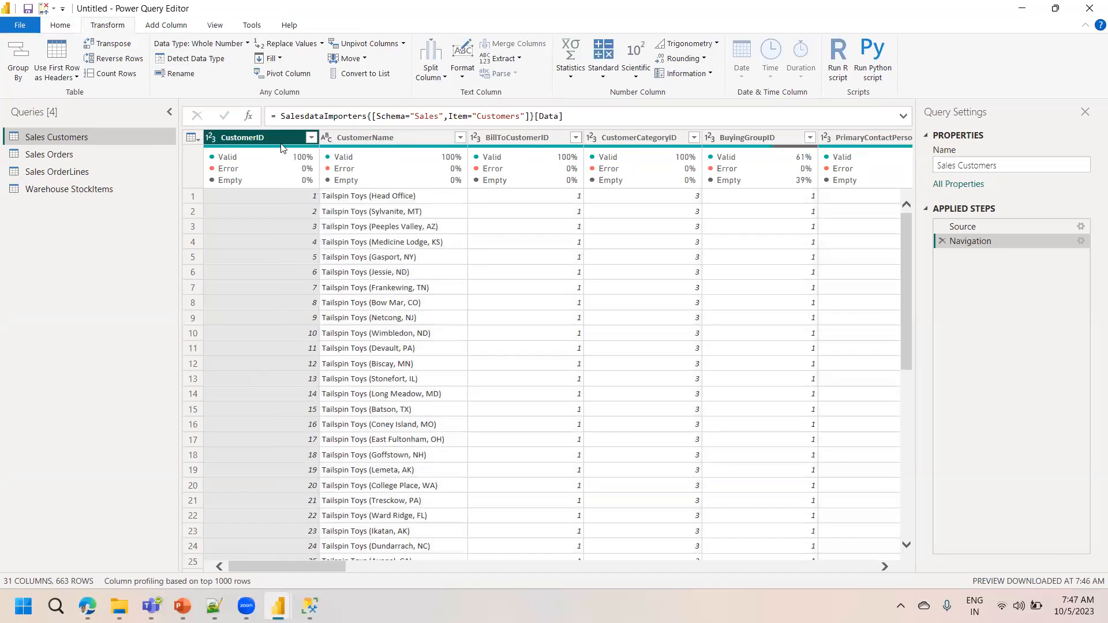
{"action": "key", "text": "ctrl+a"}
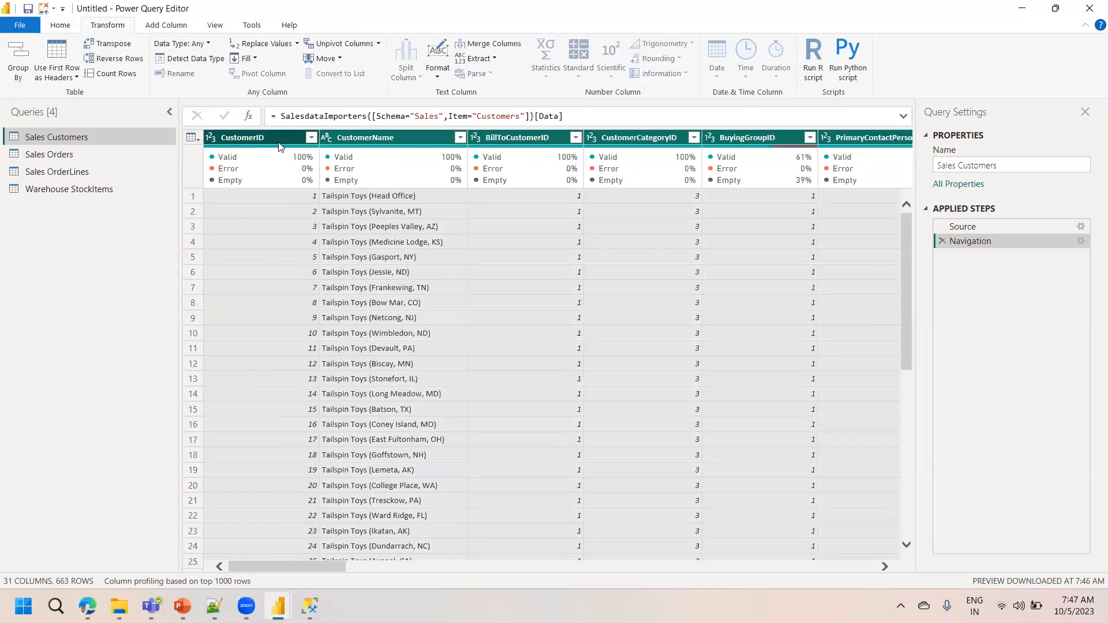
{"action": "left_click", "coordinate": [195, 60]}
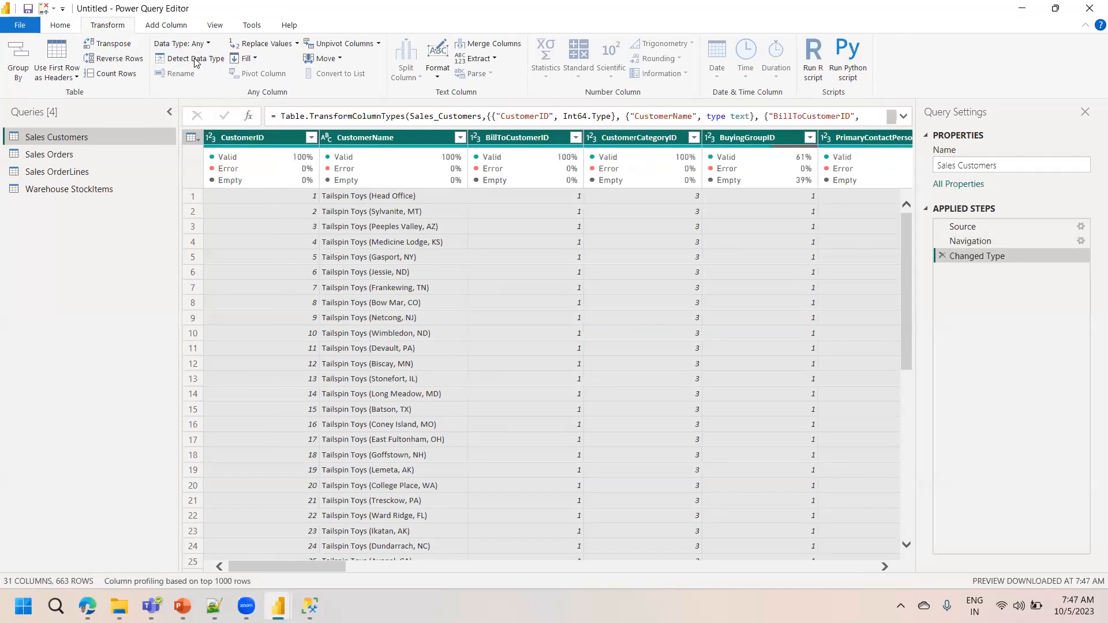
- Expand the formula of the Changed Type step and review the Sales Customers columns' data types through to ValidFrom
{"action": "left_click", "coordinate": [904, 119]}
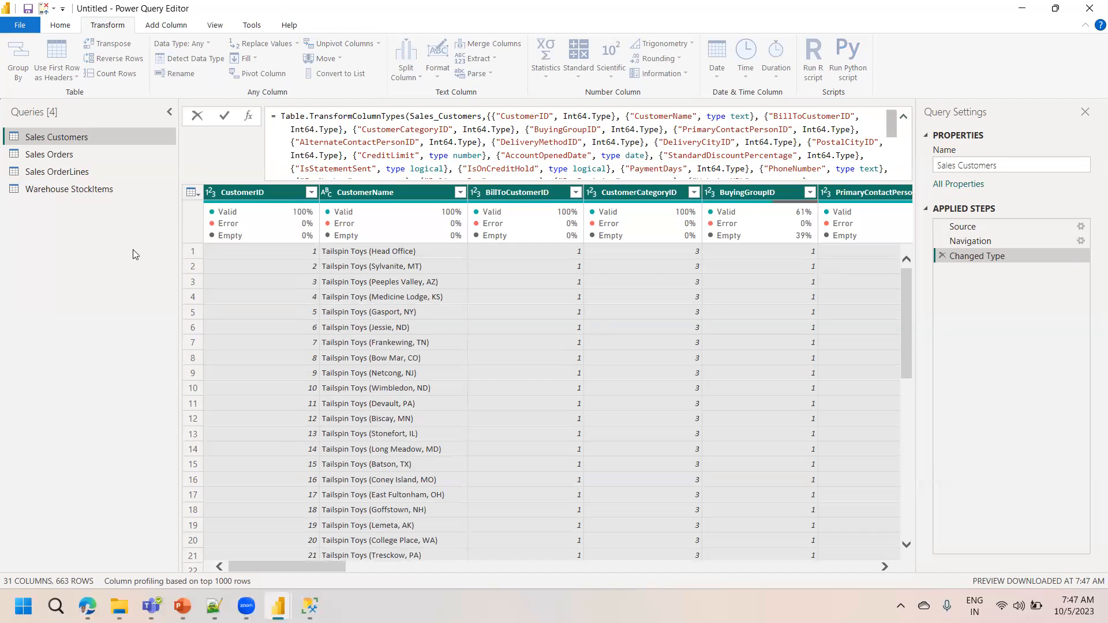
{"action": "left_click", "coordinate": [242, 194]}
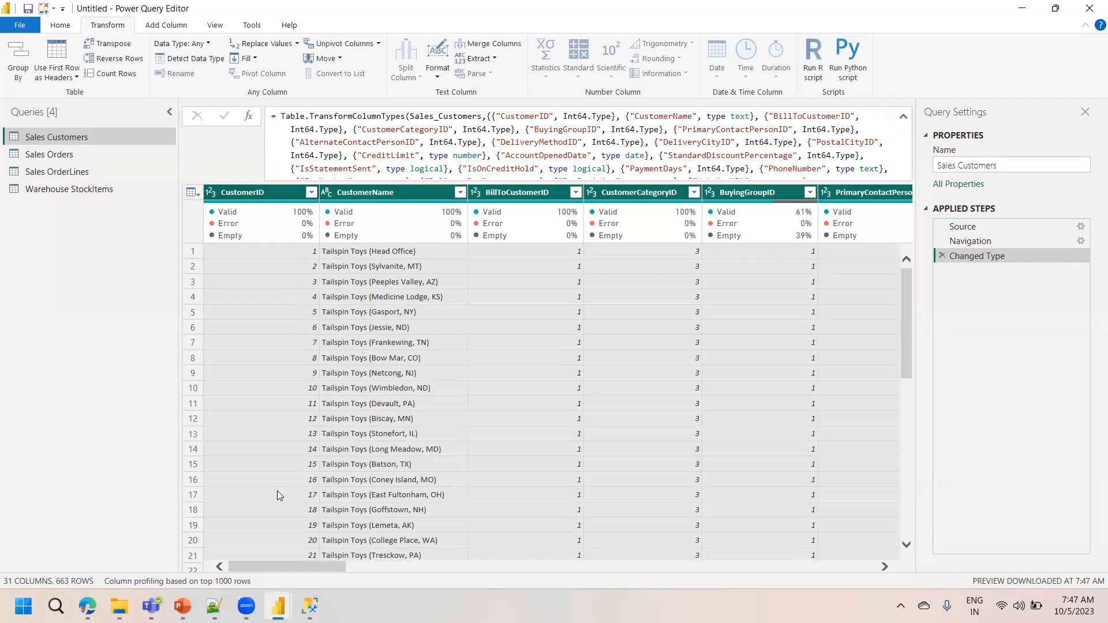
{"action": "left_click_drag", "start_coordinate": [285, 566], "coordinate": [334, 561]}
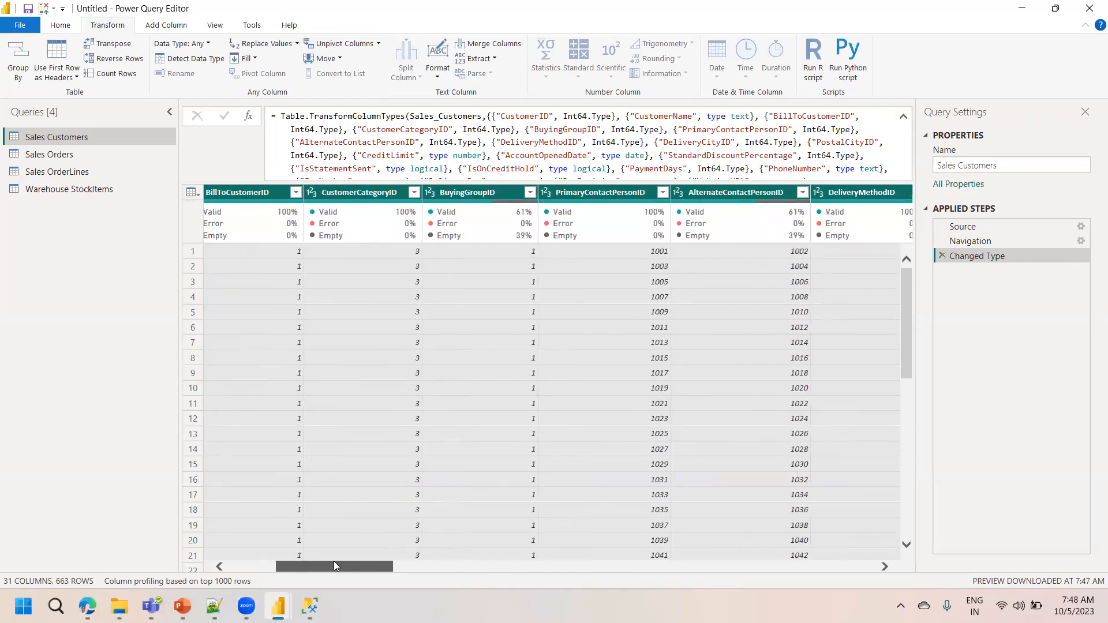
{"action": "left_click_drag", "start_coordinate": [448, 581], "coordinate": [601, 572]}
{"action": "scroll", "coordinate": [643, 409], "scroll_direction": "right", "scroll_amount": 10}
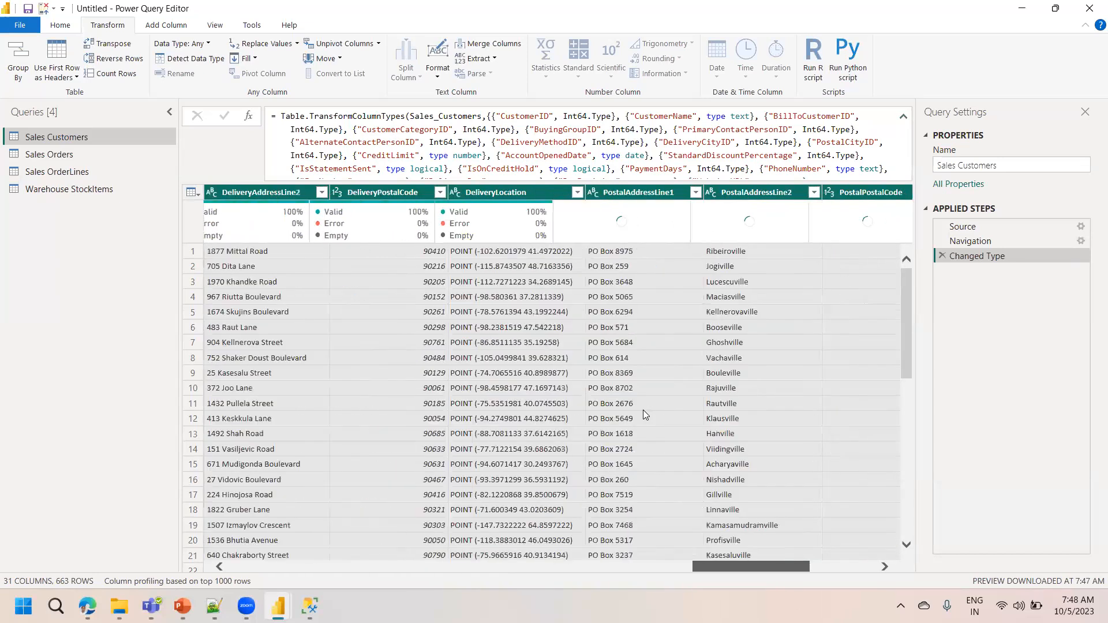
{"action": "scroll", "coordinate": [680, 313], "scroll_direction": "right", "scroll_amount": 2}
{"action": "left_click", "coordinate": [714, 193]}
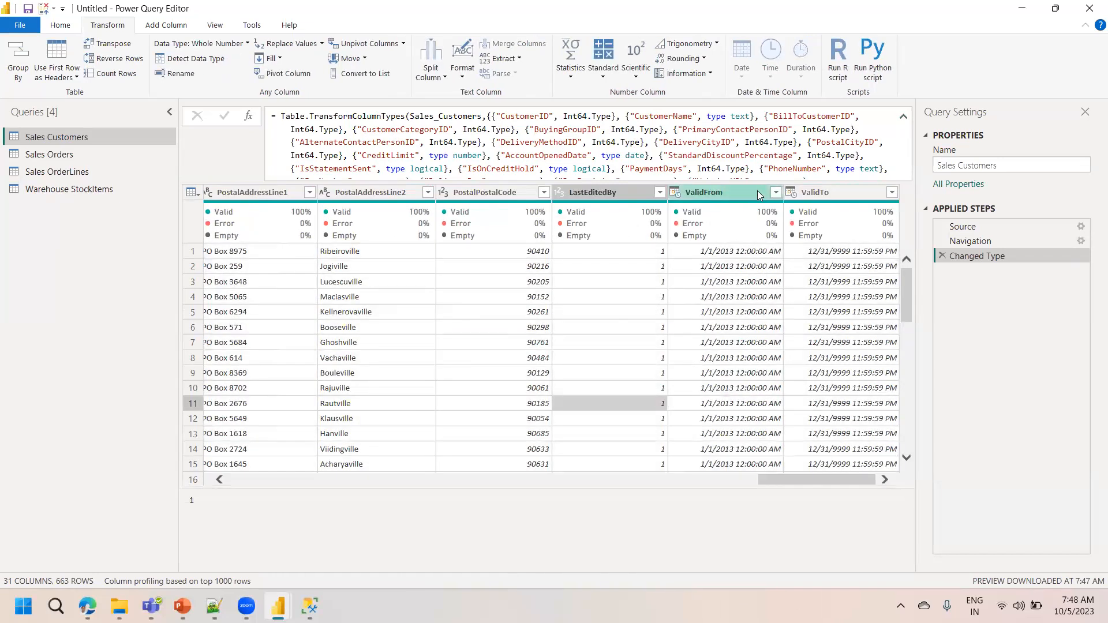
- Remove the LastEditedBy, ValidFrom and ValidTo columns from the Sales Customers query
{"action": "left_click", "coordinate": [832, 192]}
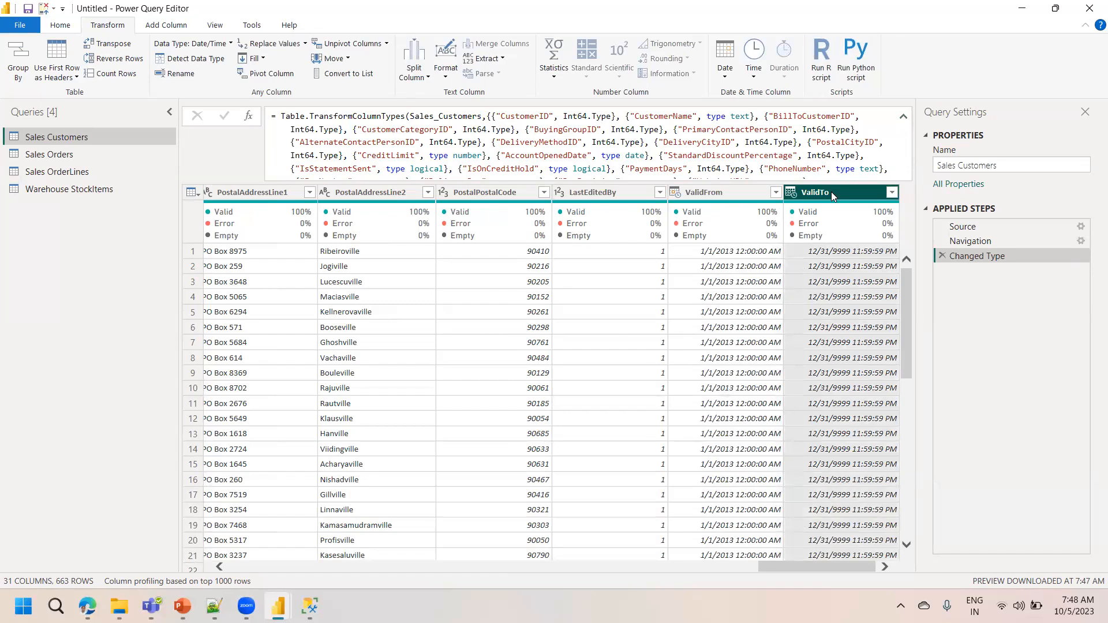
{"action": "left_click", "coordinate": [618, 194]}
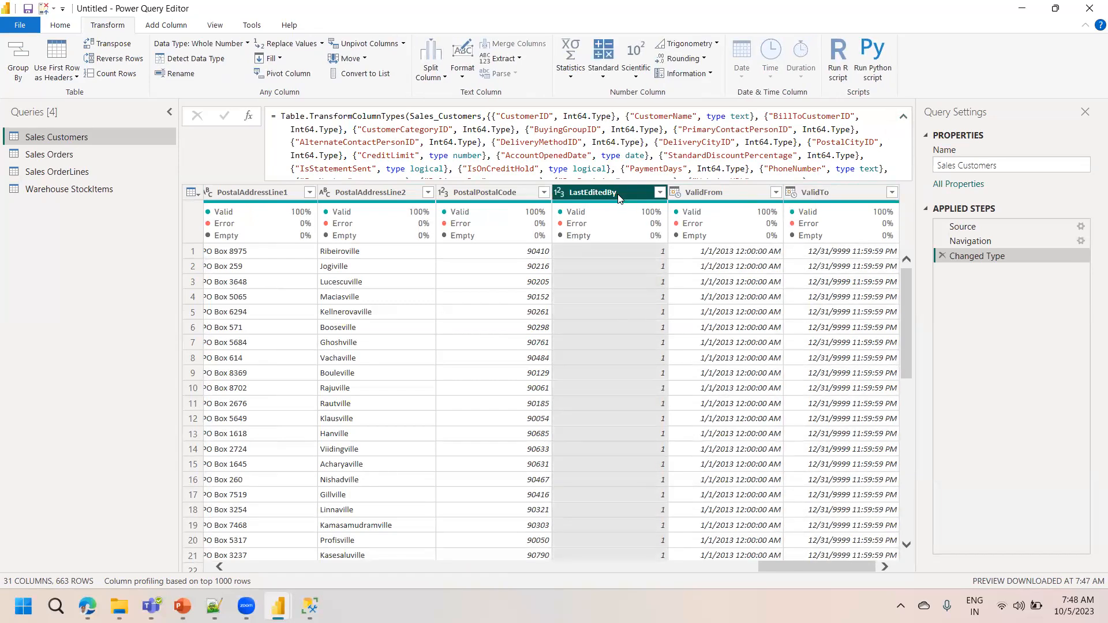
{"action": "mouse_move", "coordinate": [861, 213]}
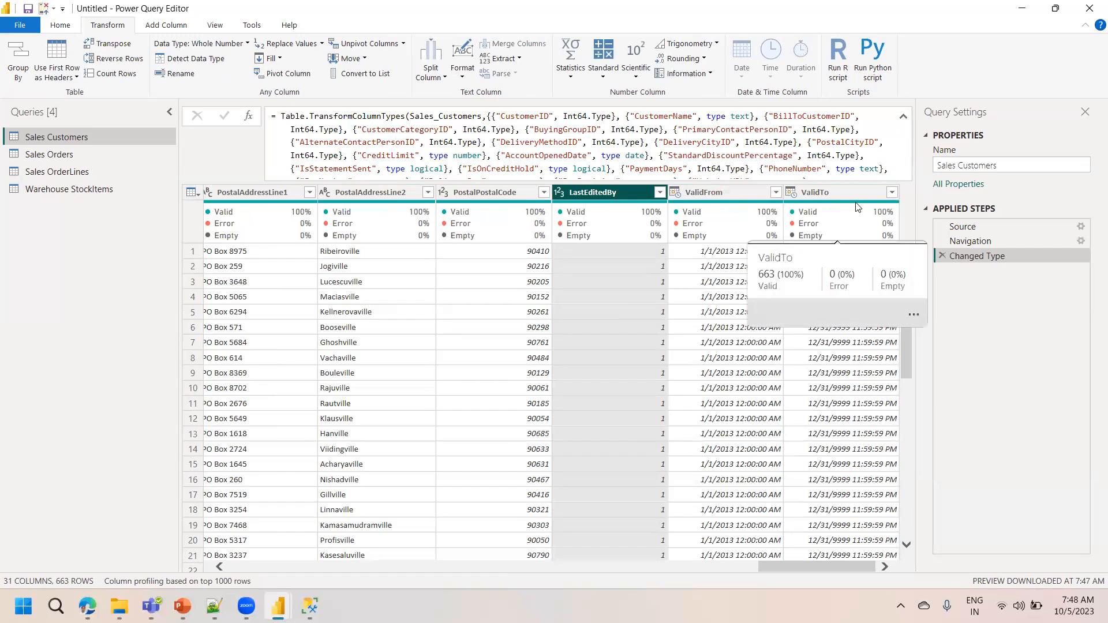
{"action": "left_click", "coordinate": [723, 192]}
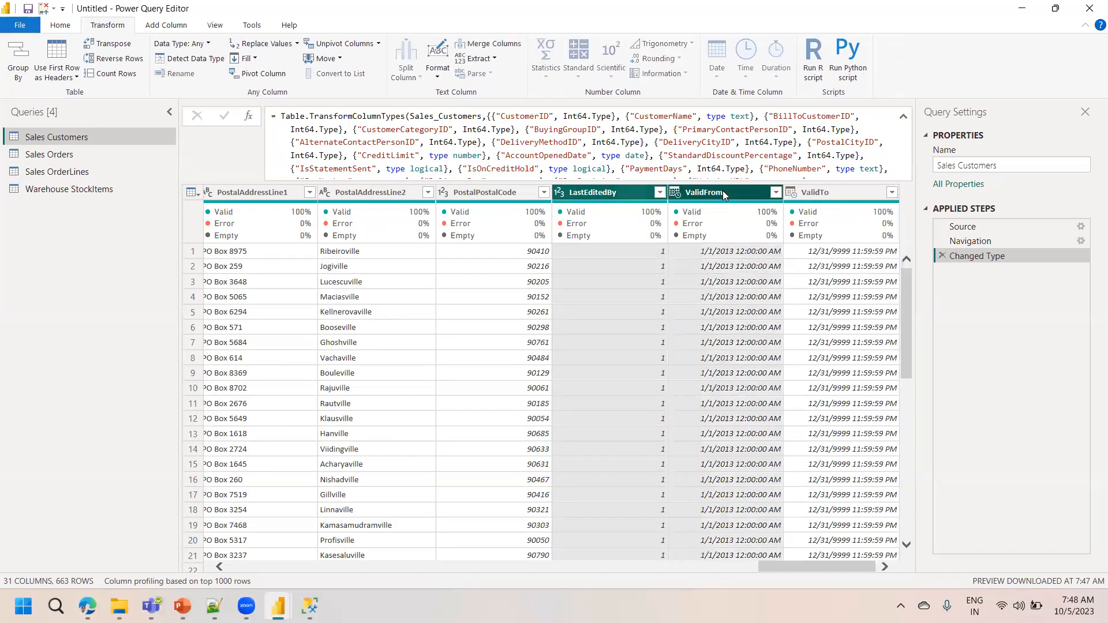
{"action": "left_click", "coordinate": [831, 197], "text": "ctrl"}
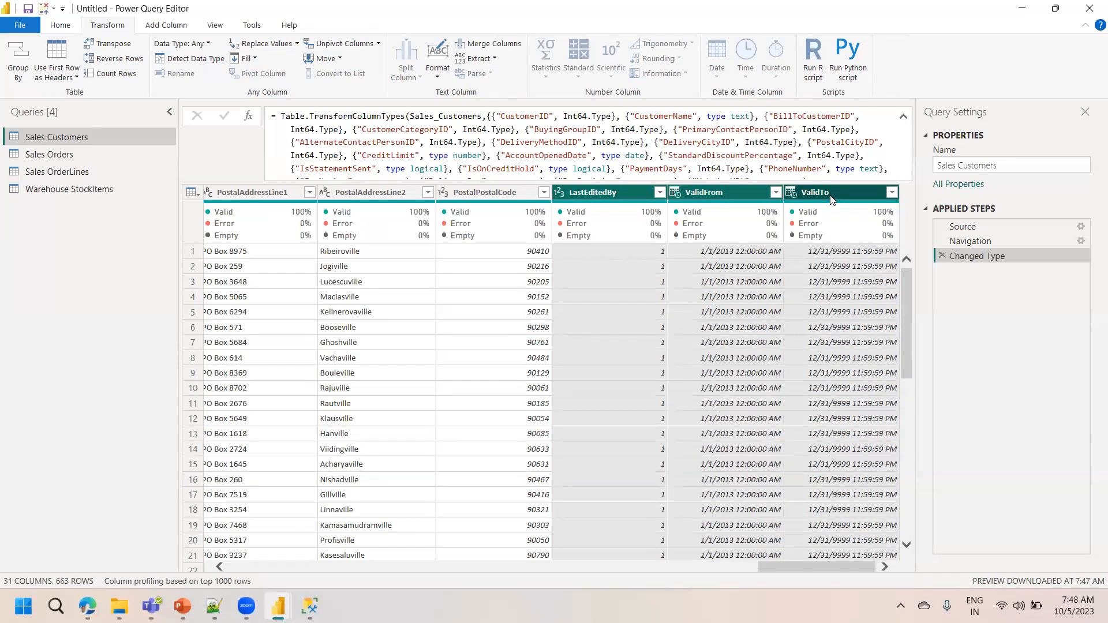
{"action": "right_click", "coordinate": [837, 196]}
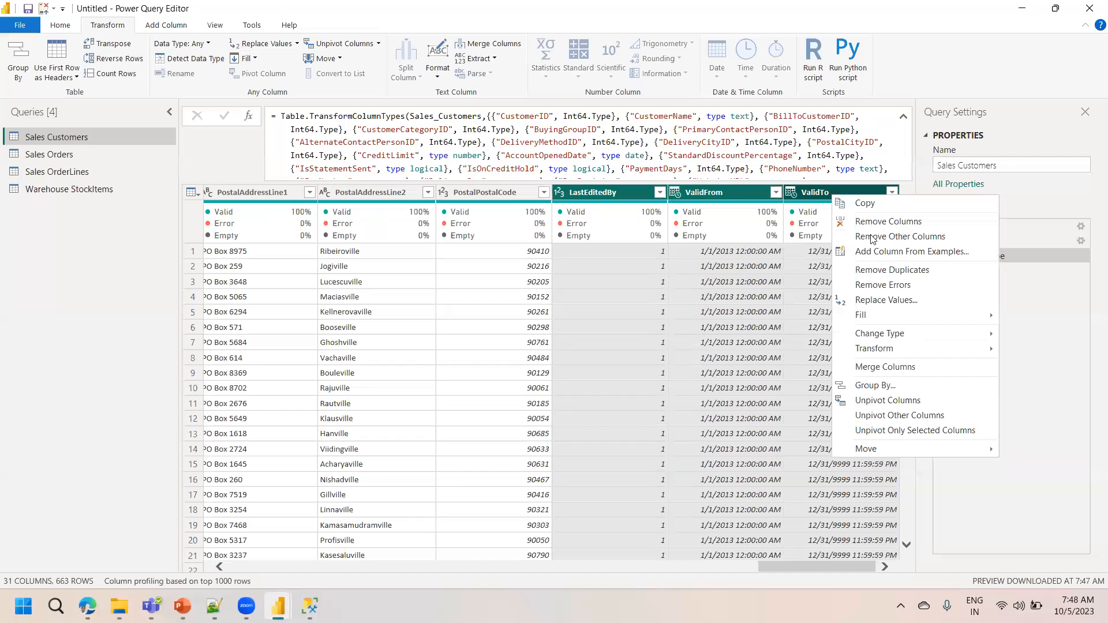
{"action": "left_click", "coordinate": [842, 207]}
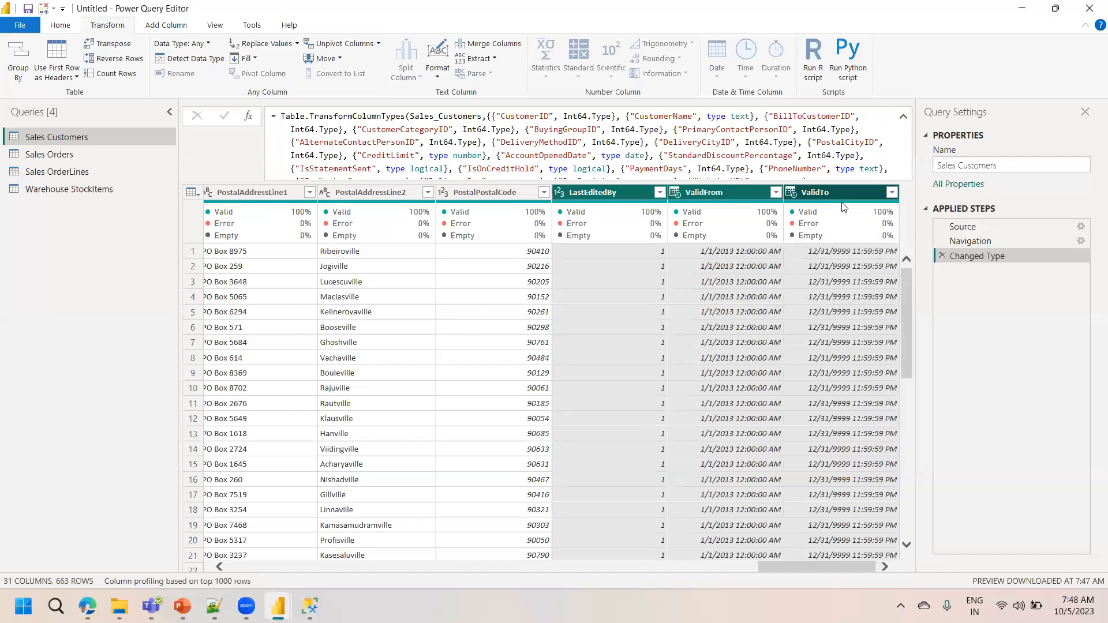
{"action": "right_click", "coordinate": [831, 194]}
{"action": "left_click", "coordinate": [873, 223]}
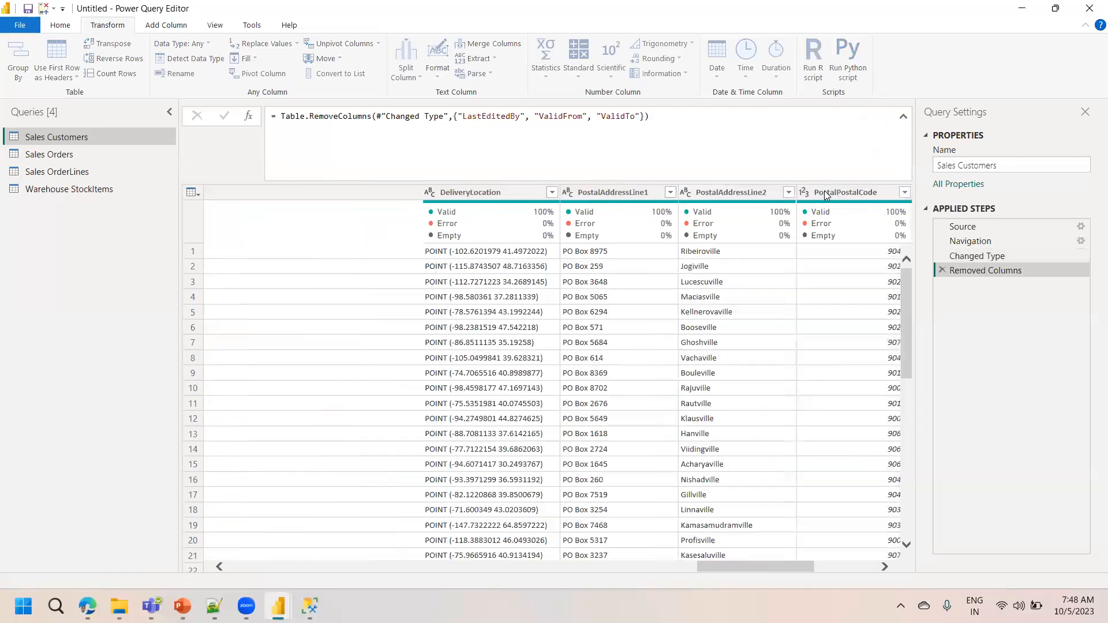
- Choose the Sales Customers columns to keep, excluding IsStatementSent, IsOnCreditHold, PaymentDays, PhoneNumber, FaxNumber, DeliveryRun, RunPosition, WebsiteURL and DeliveryAddressLine2
{"action": "left_click_drag", "start_coordinate": [804, 568], "coordinate": [771, 566]}
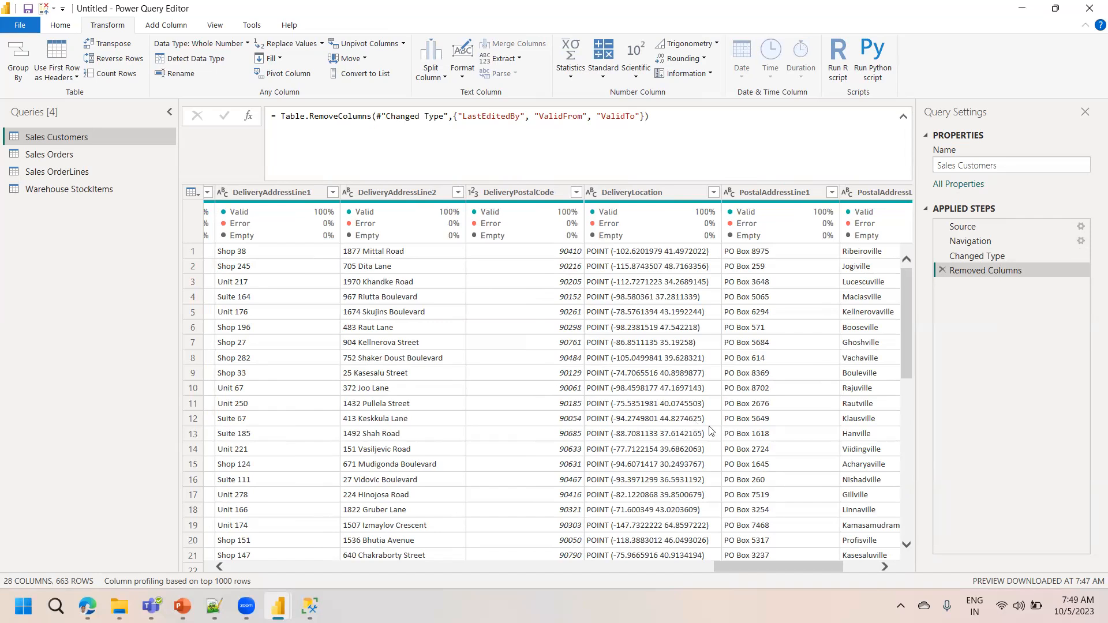
{"action": "left_click_drag", "start_coordinate": [750, 566], "coordinate": [755, 567]}
{"action": "left_click_drag", "start_coordinate": [827, 548], "coordinate": [647, 565]}
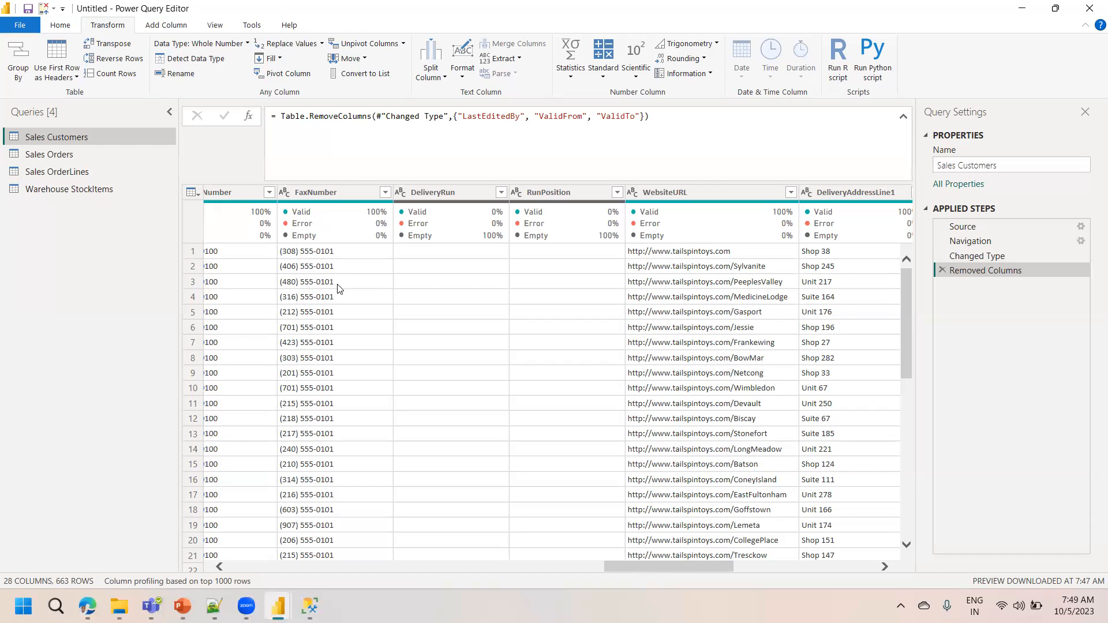
{"action": "left_click", "coordinate": [63, 26]}
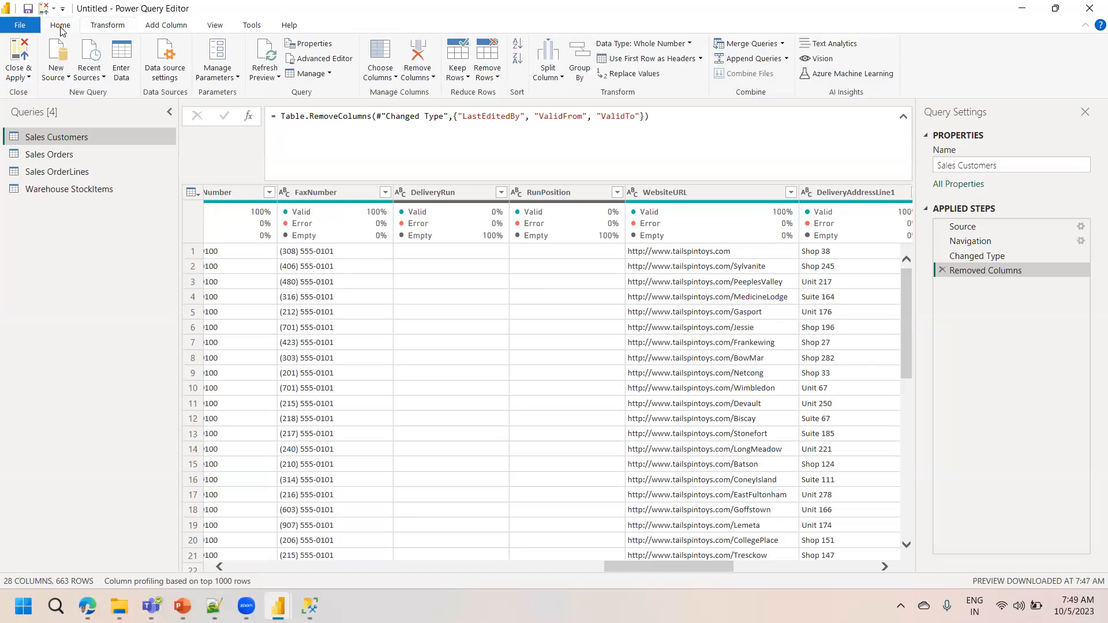
{"action": "left_click", "coordinate": [372, 77]}
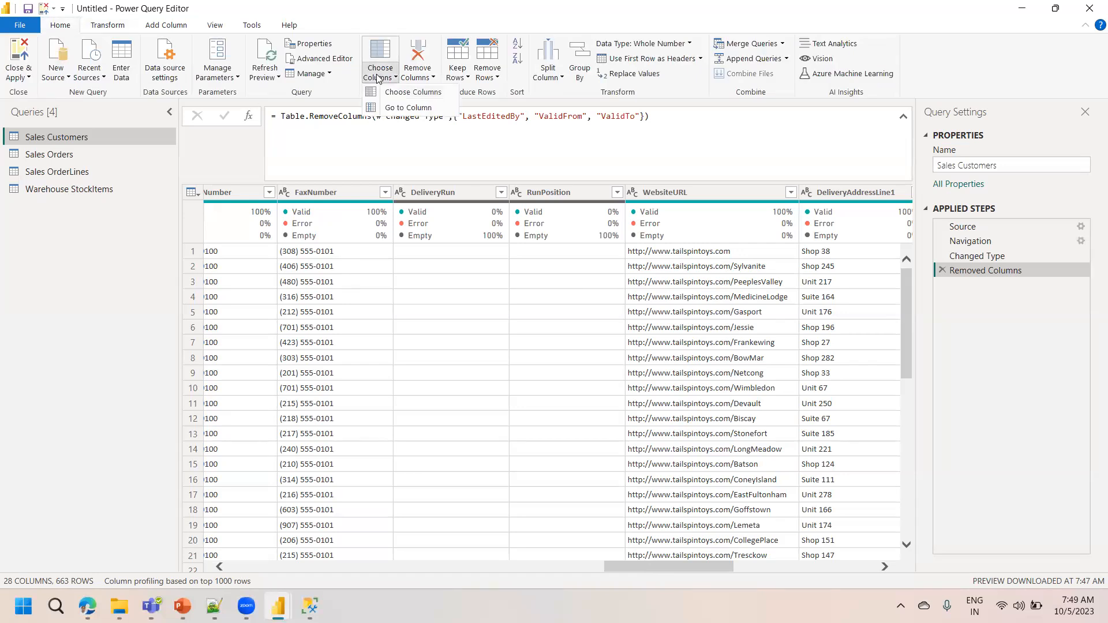
{"action": "left_click", "coordinate": [406, 93]}
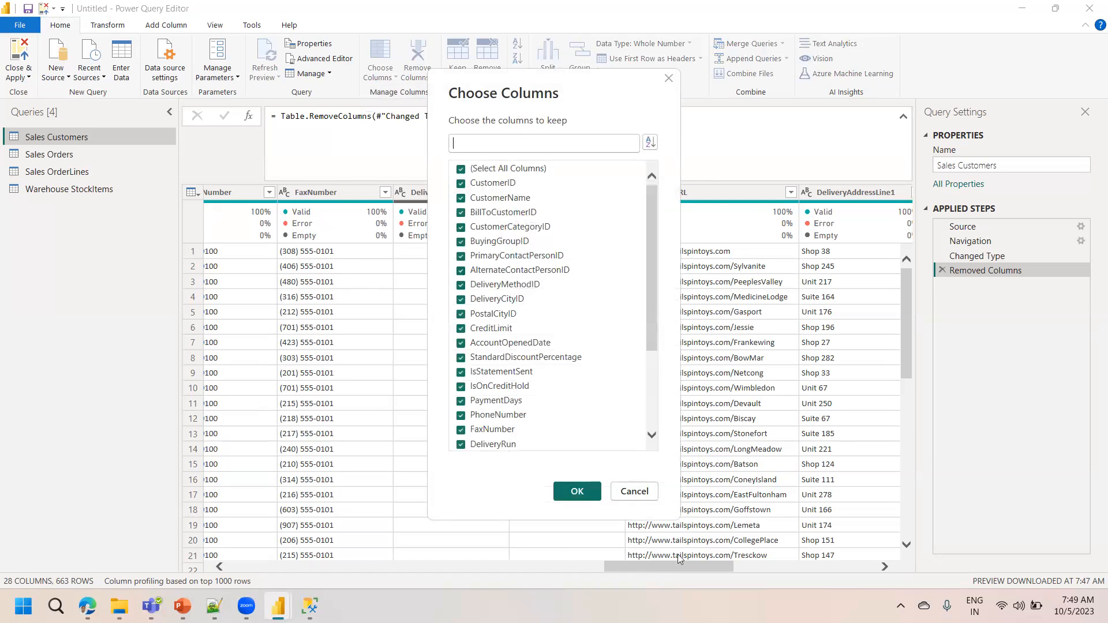
{"action": "mouse_move", "coordinate": [288, 594]}
{"action": "left_click_drag", "start_coordinate": [653, 327], "coordinate": [653, 460]}
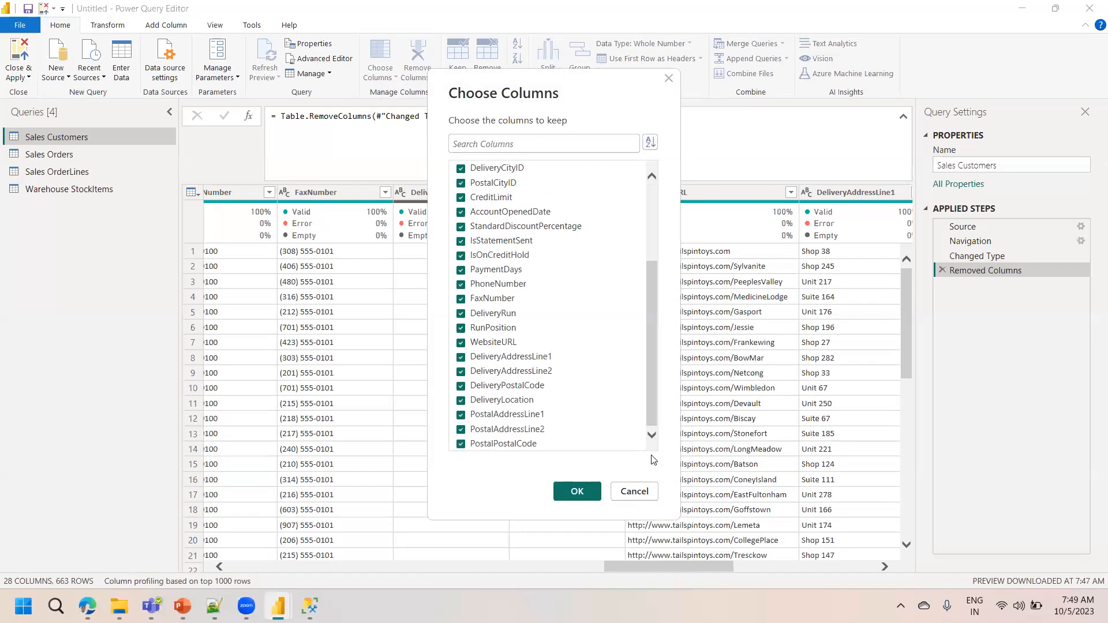
{"action": "left_click", "coordinate": [496, 373]}
{"action": "left_click", "coordinate": [502, 345]}
{"action": "left_click", "coordinate": [494, 331]}
{"action": "left_click", "coordinate": [490, 316]}
{"action": "left_click", "coordinate": [490, 300]}
{"action": "left_click", "coordinate": [487, 287]}
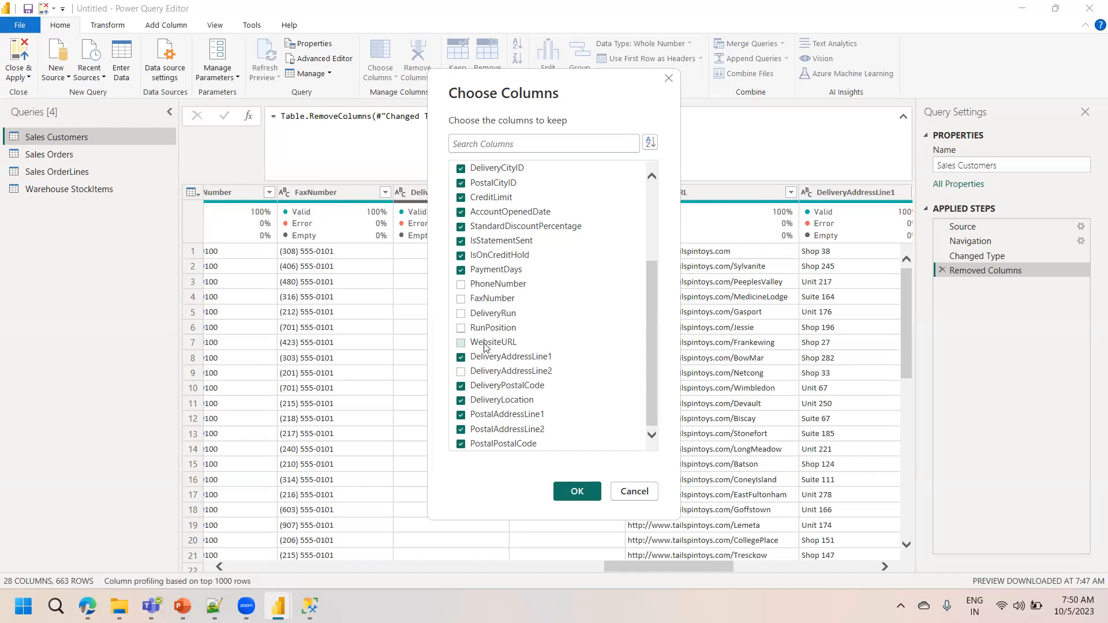
{"action": "left_click", "coordinate": [481, 272]}
{"action": "left_click", "coordinate": [480, 257]}
{"action": "left_click", "coordinate": [481, 246]}
- Also exclude BuyingGroupID, PrimaryContactPersonID, AlternateContactPersonID, DeliveryMethodID, CreditLimit and StandardDiscountPercentage, and apply the column selection
{"action": "left_click_drag", "start_coordinate": [657, 406], "coordinate": [650, 319]}
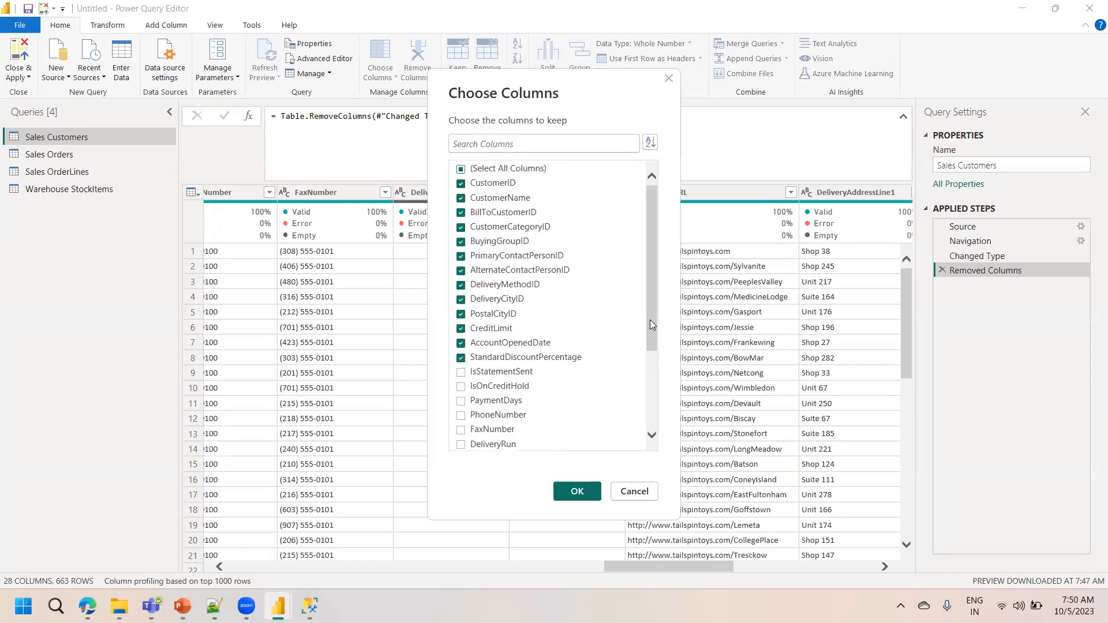
{"action": "left_click", "coordinate": [461, 271]}
{"action": "left_click", "coordinate": [461, 256]}
{"action": "left_click", "coordinate": [462, 242]}
{"action": "left_click", "coordinate": [482, 289]}
{"action": "left_click", "coordinate": [500, 330]}
{"action": "left_click", "coordinate": [555, 362]}
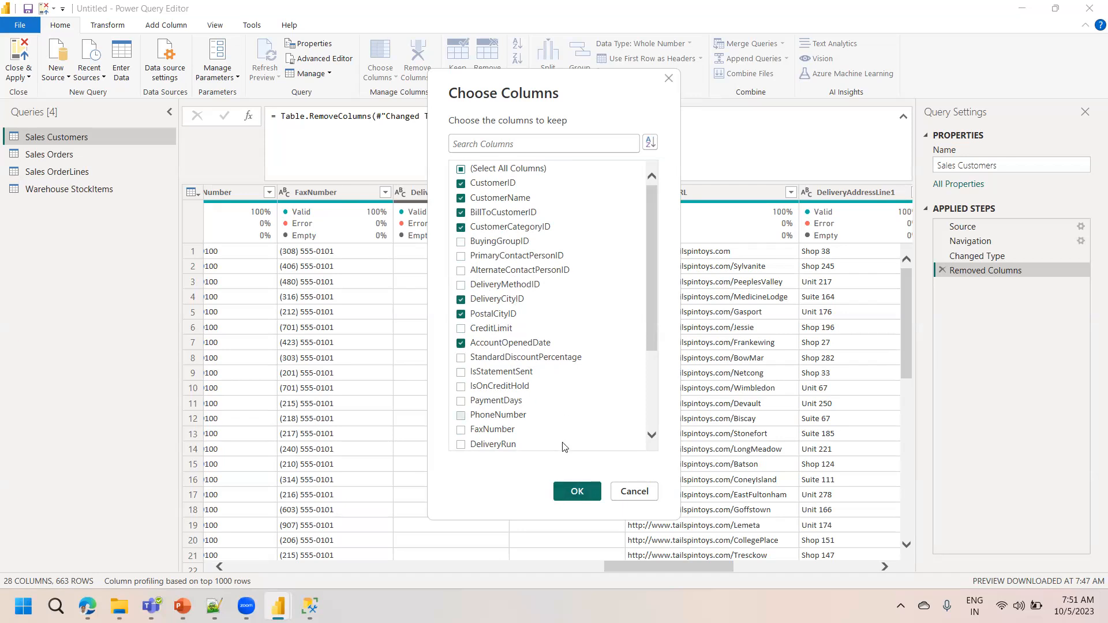
{"action": "left_click", "coordinate": [577, 492]}
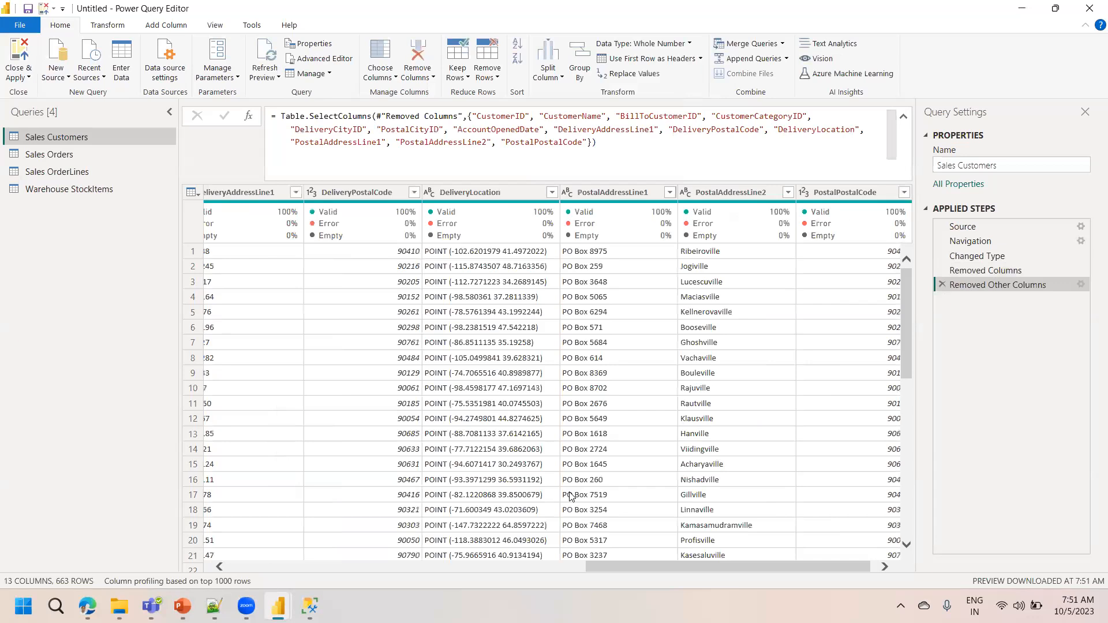
- Edit the Removed Other Columns step to keep PhoneNumber as well, and locate that column in the Sales Customers table
{"action": "left_click", "coordinate": [978, 256]}
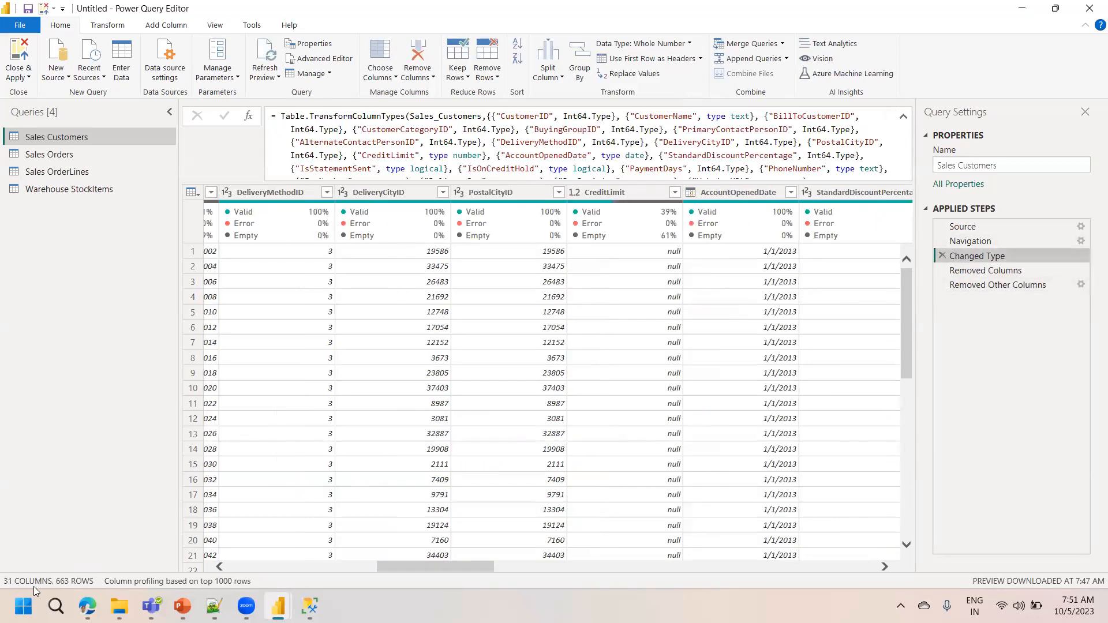
{"action": "left_click", "coordinate": [983, 285]}
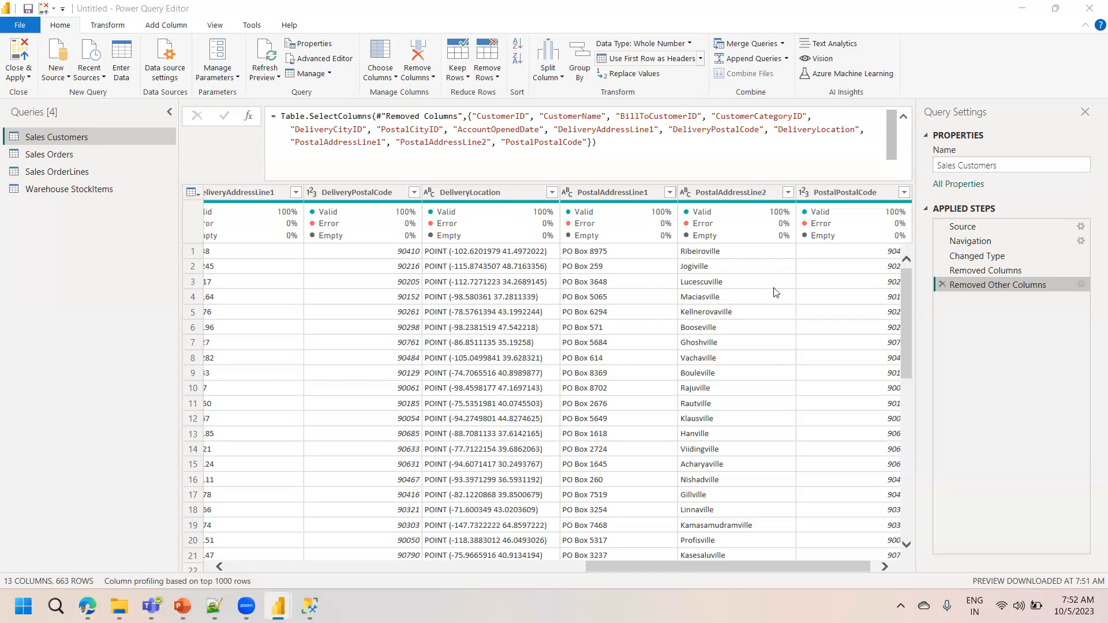
{"action": "left_click", "coordinate": [1081, 285]}
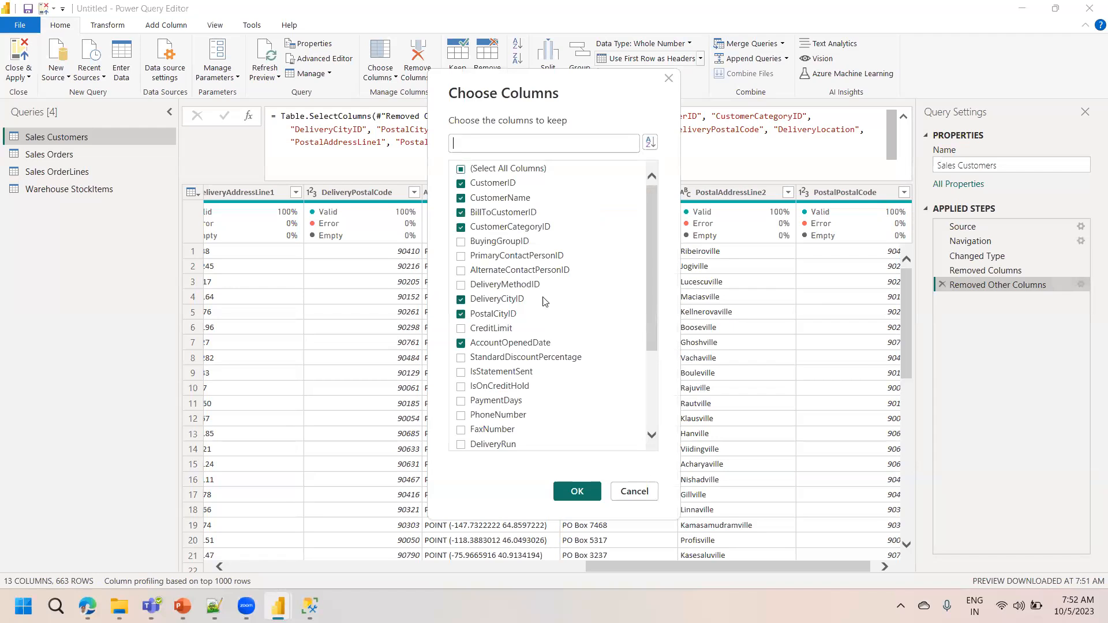
{"action": "left_click", "coordinate": [488, 416]}
{"action": "left_click", "coordinate": [588, 492]}
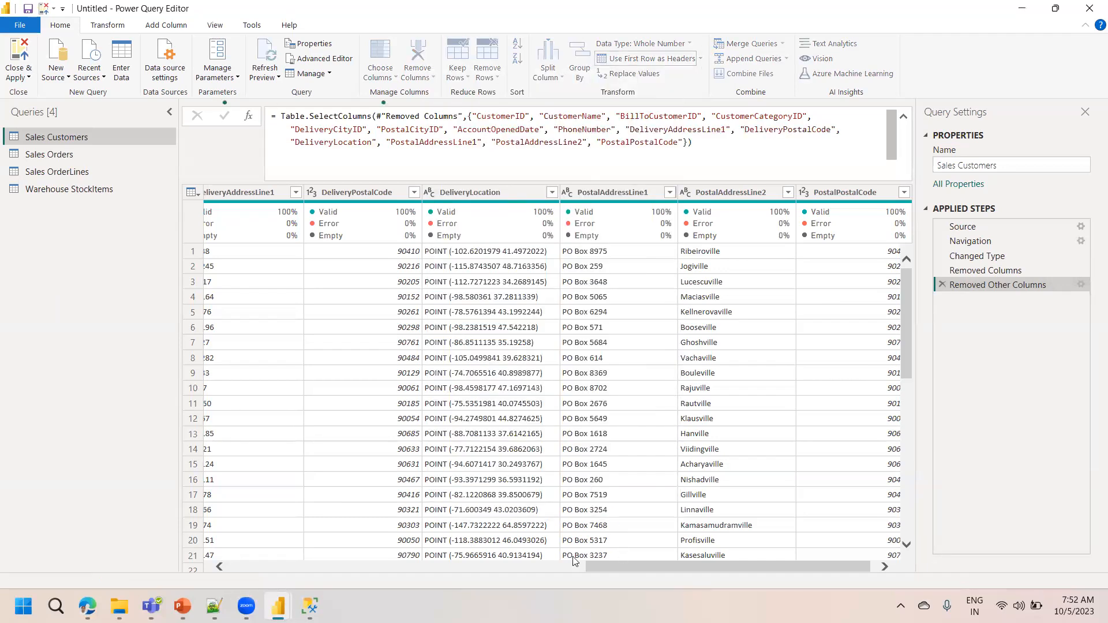
{"action": "left_click_drag", "start_coordinate": [716, 566], "coordinate": [765, 566]}
{"action": "left_click_drag", "start_coordinate": [660, 567], "coordinate": [500, 566]}
{"action": "left_click", "coordinate": [427, 194]}
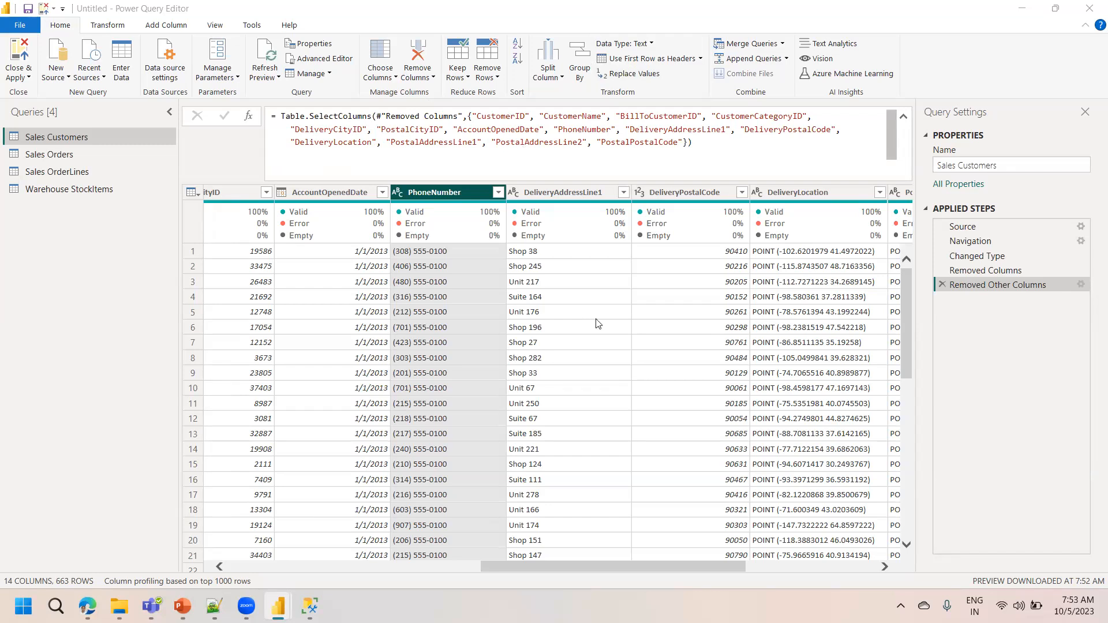
- Edit the Removed Other Columns step of Sales Customers to exclude PhoneNumber and DeliveryLocation
{"action": "left_click", "coordinate": [1081, 285]}
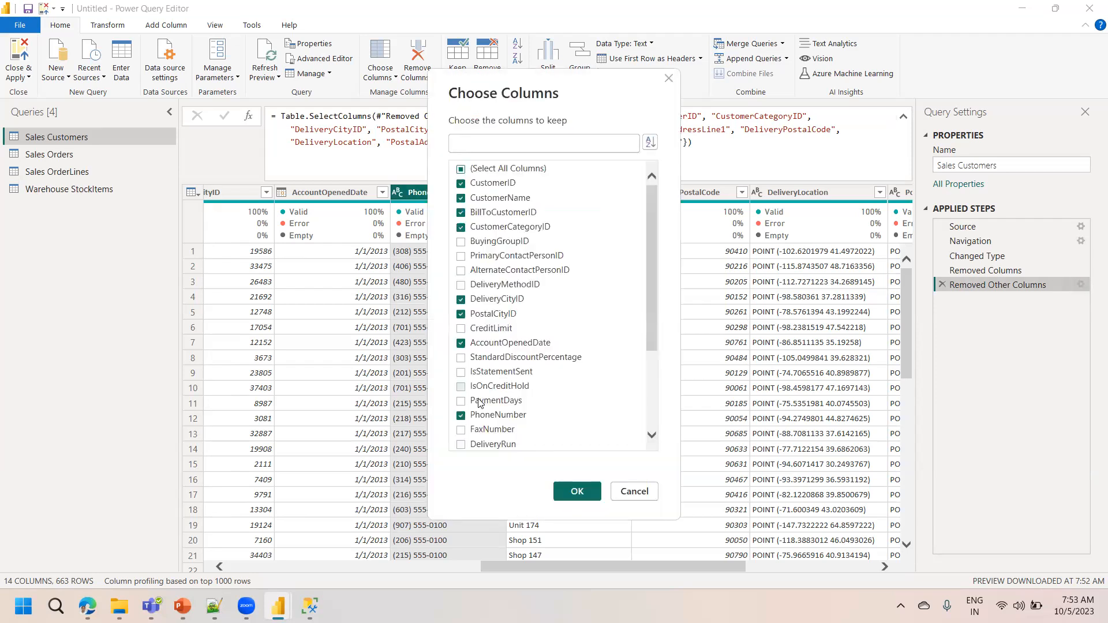
{"action": "left_click", "coordinate": [462, 417]}
{"action": "left_click_drag", "start_coordinate": [649, 296], "coordinate": [658, 383]}
{"action": "left_click", "coordinate": [461, 401]}
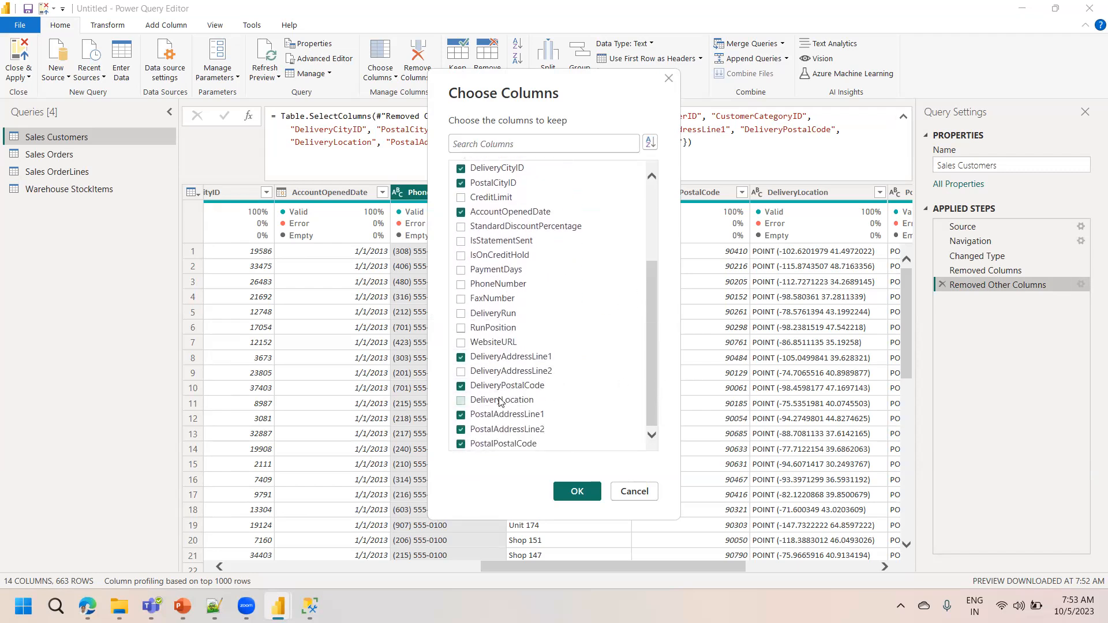
{"action": "left_click", "coordinate": [576, 494]}
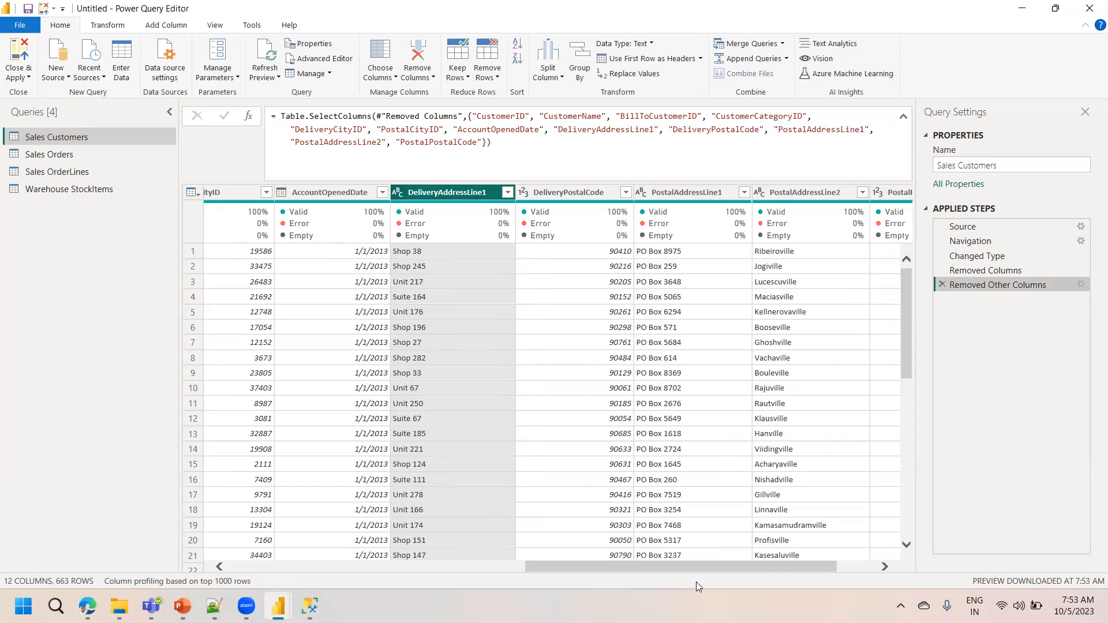
{"action": "left_click_drag", "start_coordinate": [700, 568], "coordinate": [356, 543]}
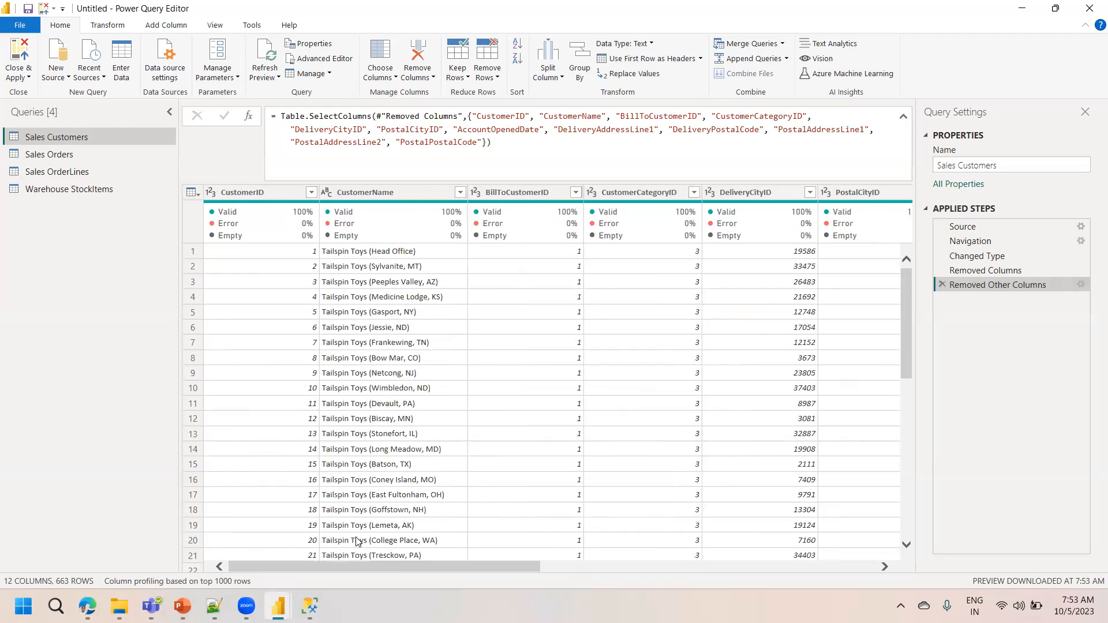
- Select all columns of the Sales Orders query and detect their data types automatically
{"action": "left_click", "coordinate": [58, 155]}
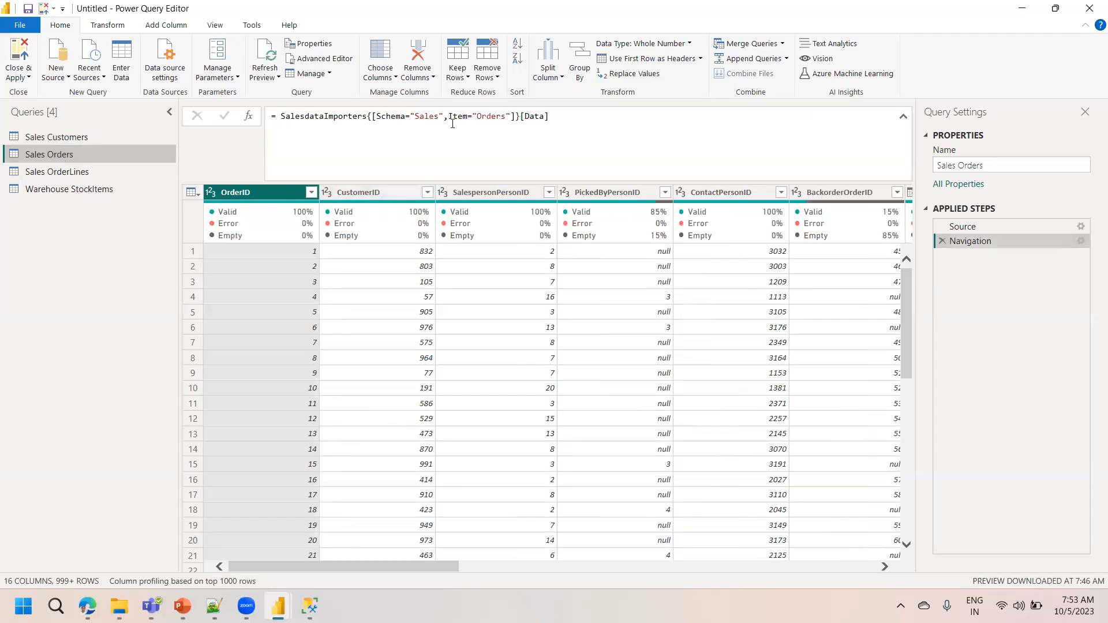
{"action": "left_click", "coordinate": [380, 52]}
{"action": "key", "text": "ctrl+a"}
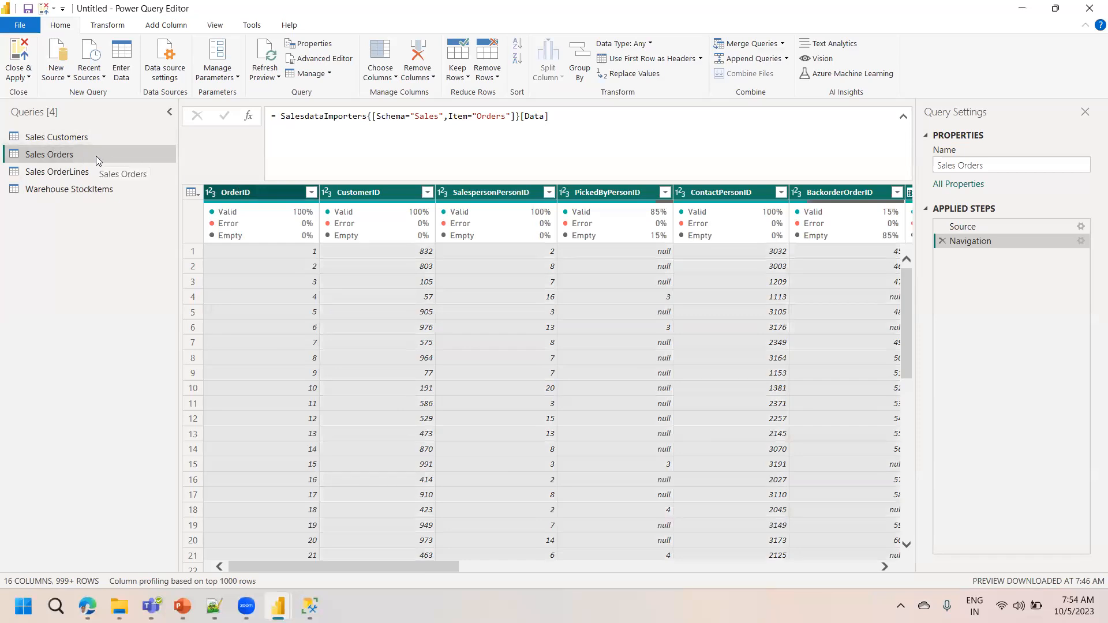
{"action": "left_click", "coordinate": [108, 24]}
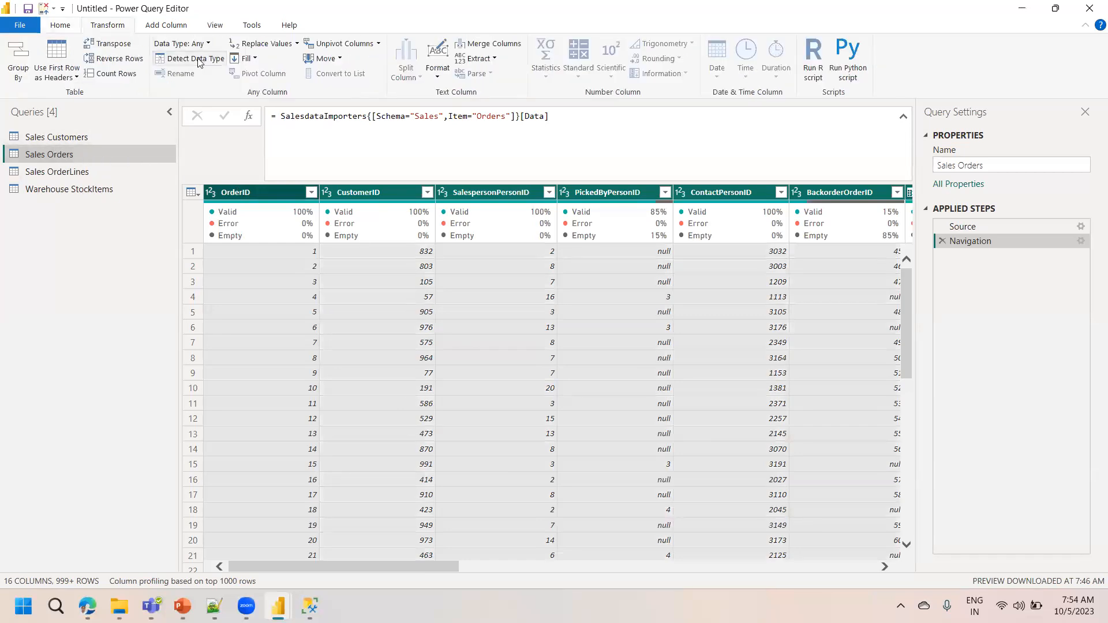
{"action": "left_click", "coordinate": [191, 59]}
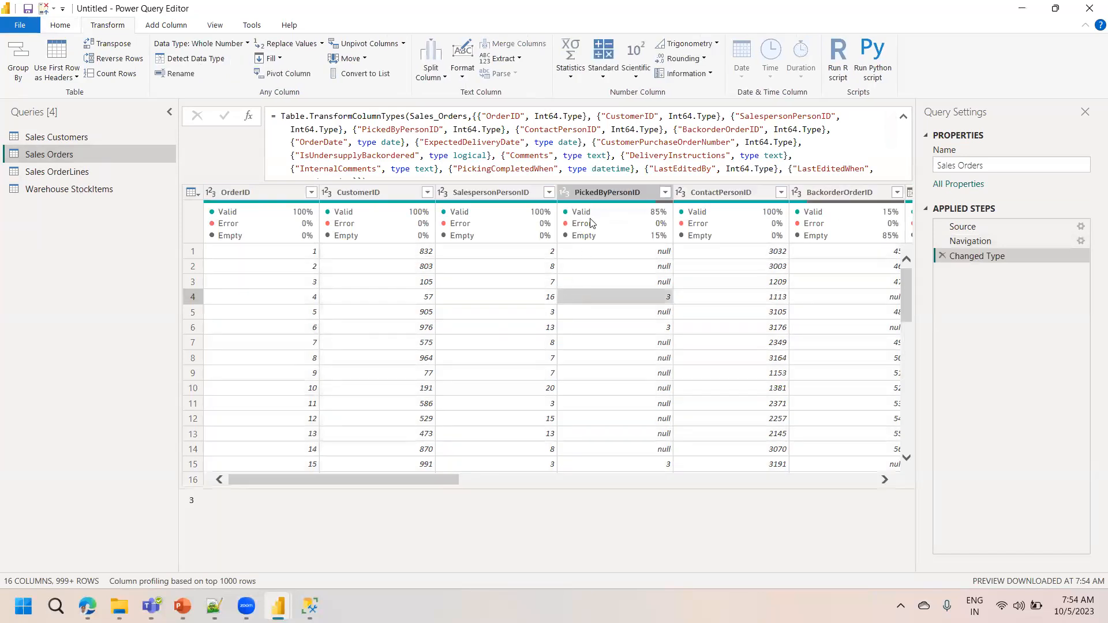
- Filter the PickedByPersonID column of Sales Orders to exclude null values
{"action": "left_click", "coordinate": [598, 196]}
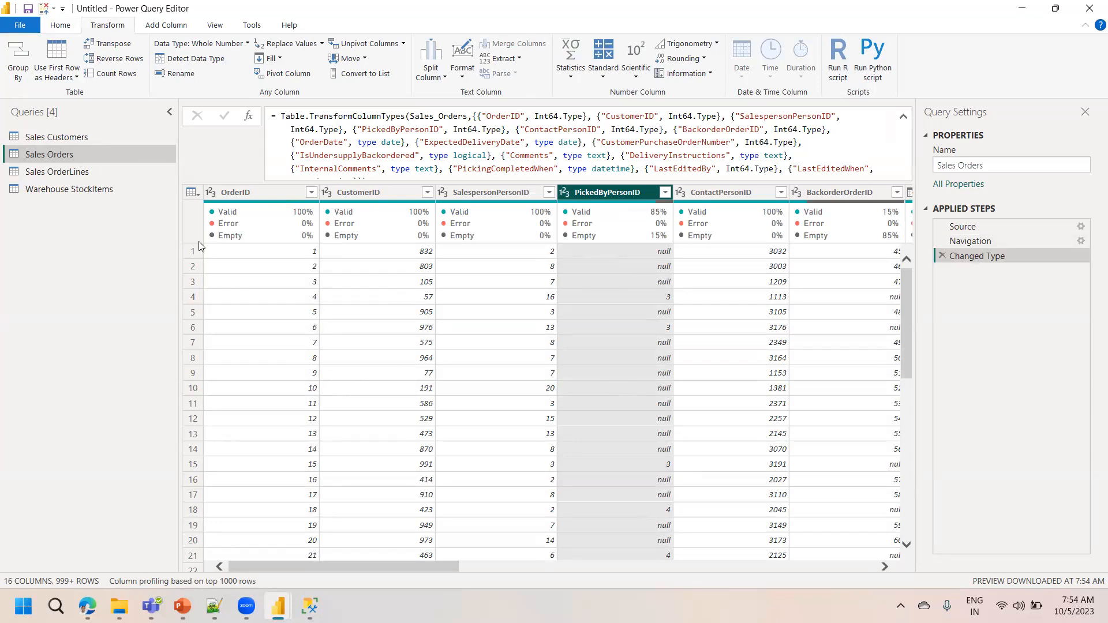
{"action": "left_click", "coordinate": [666, 193]}
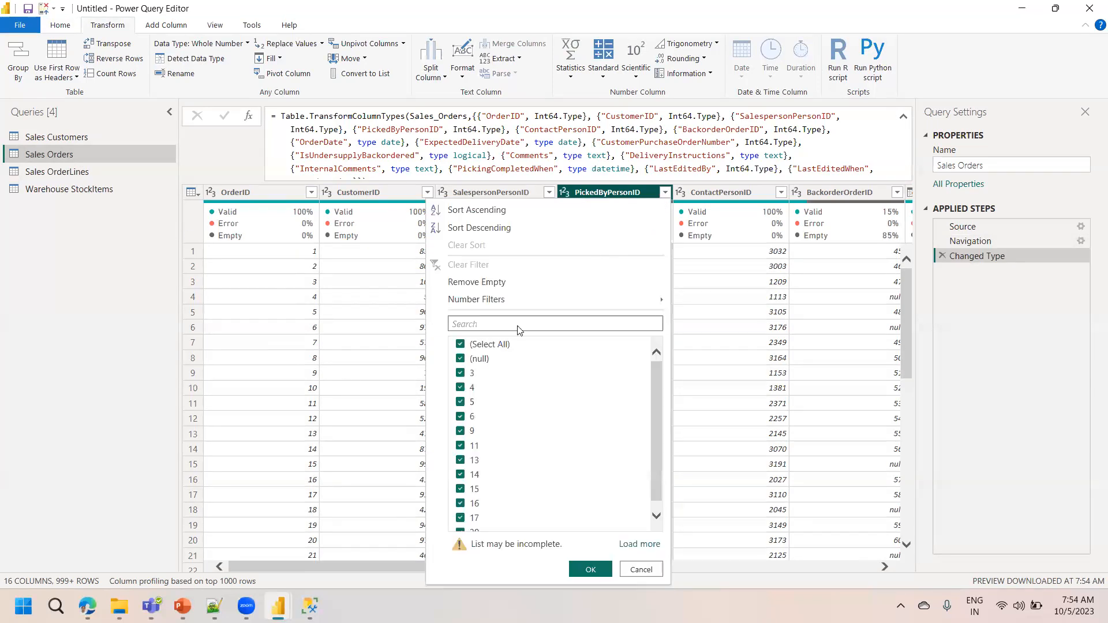
{"action": "left_click", "coordinate": [461, 360]}
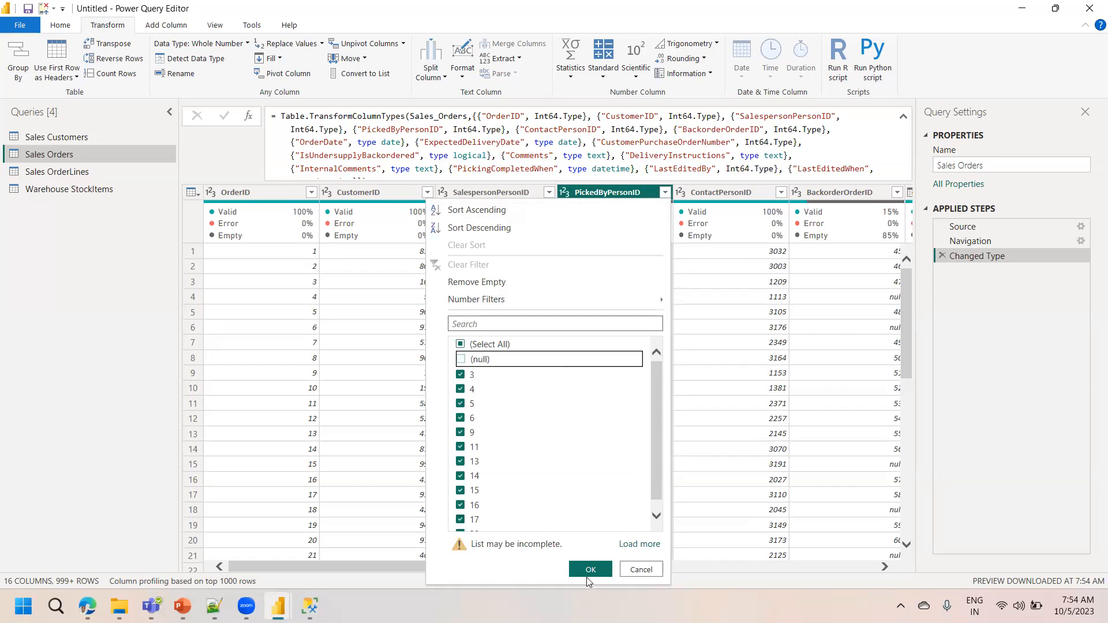
{"action": "left_click", "coordinate": [591, 569]}
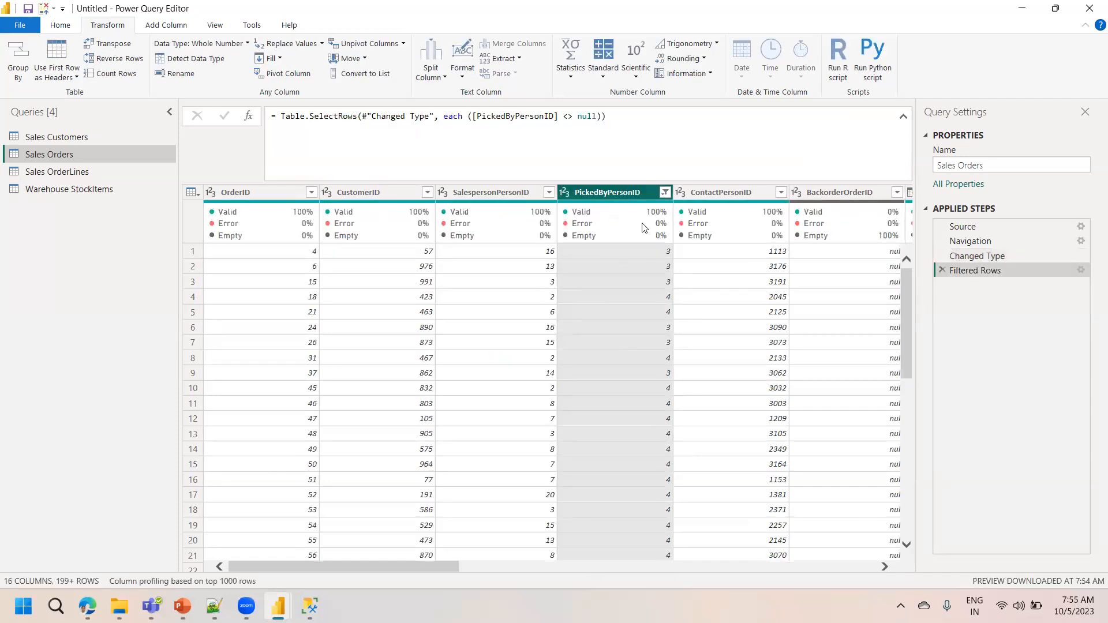
- Delete the Filtered Rows step from the Sales Orders query
{"action": "mouse_move", "coordinate": [635, 223]}
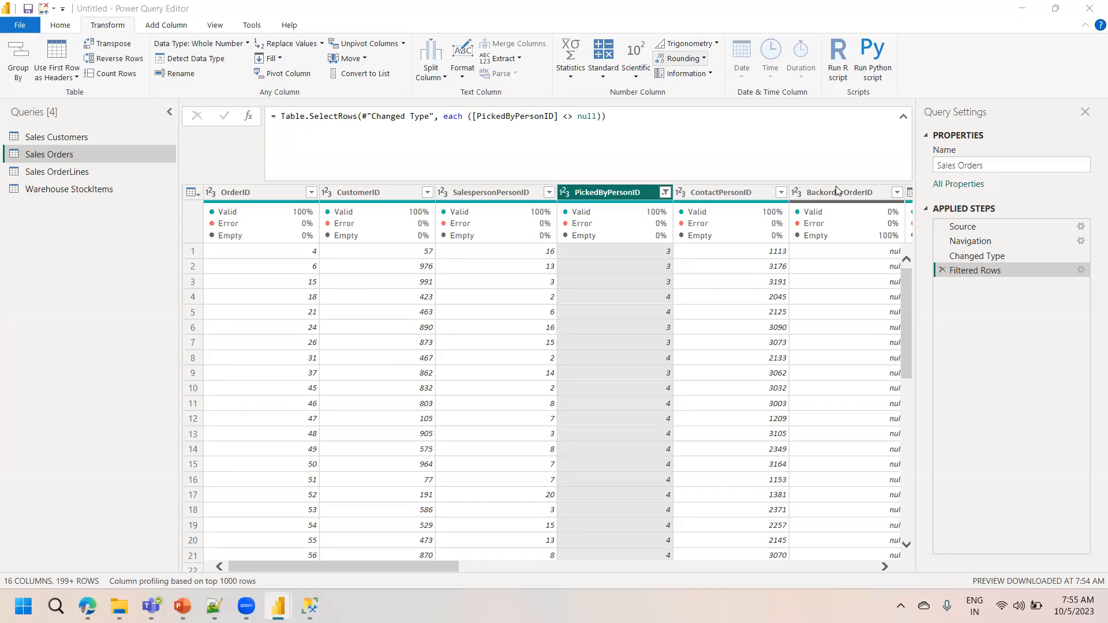
{"action": "left_click", "coordinate": [941, 270]}
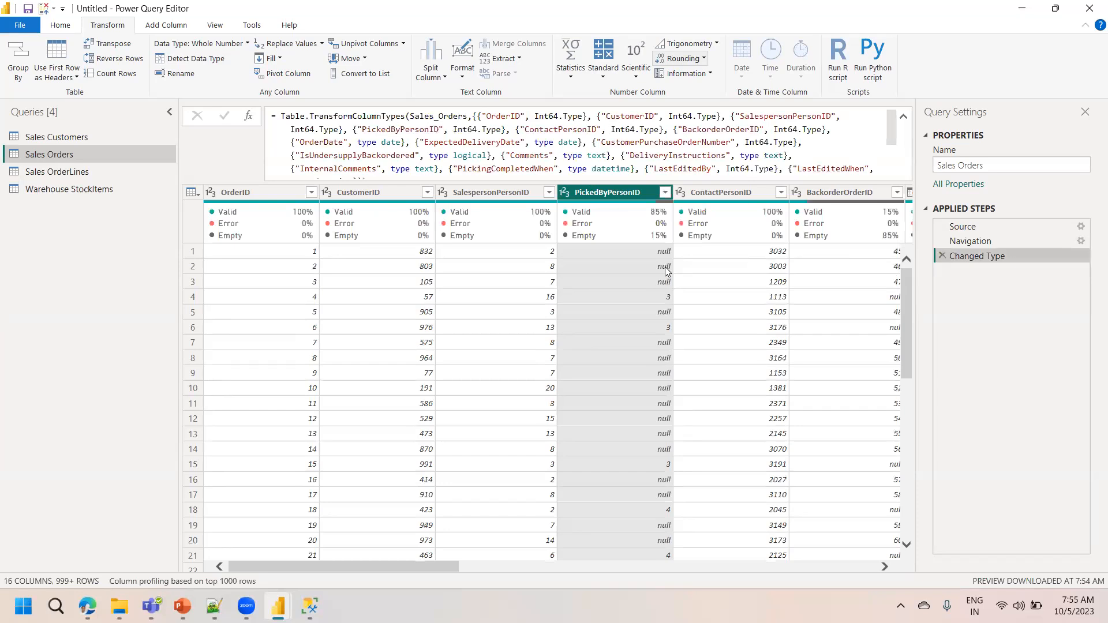
- Examine the first-row values of Sales Orders and the column quality and filter values of PickedByPersonID
{"action": "left_click", "coordinate": [662, 252]}
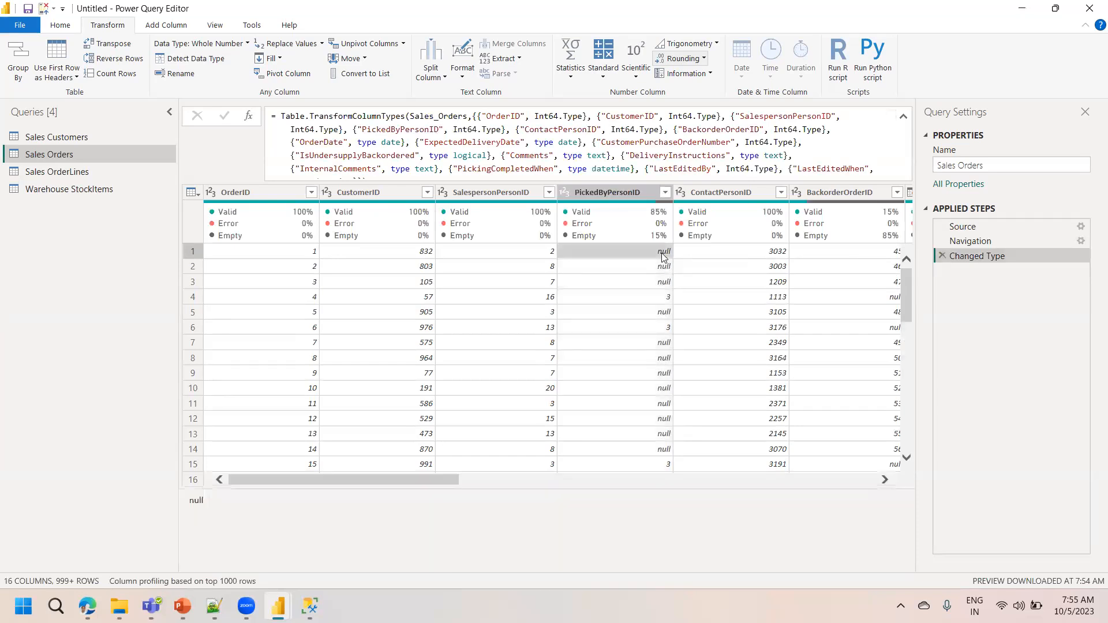
{"action": "left_click", "coordinate": [537, 257]}
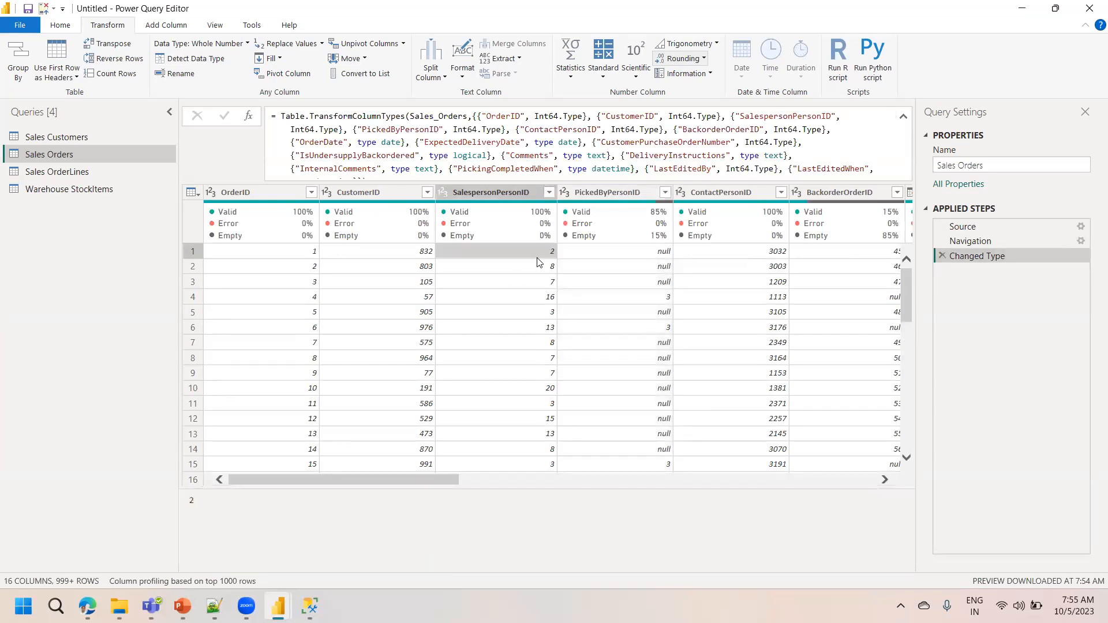
{"action": "left_click", "coordinate": [409, 258]}
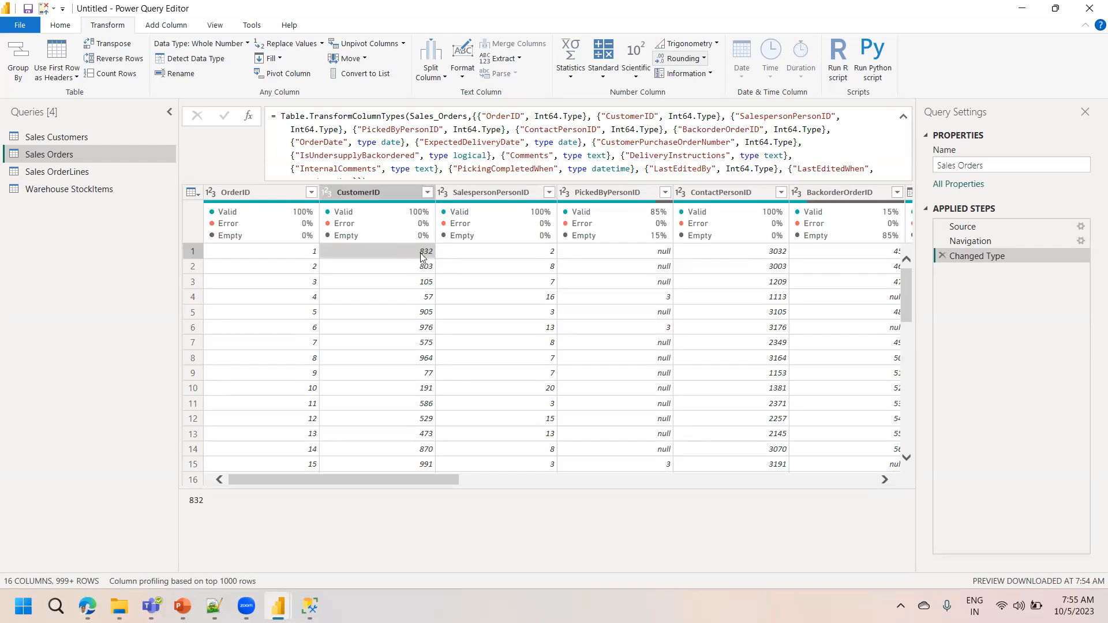
{"action": "left_click", "coordinate": [273, 260]}
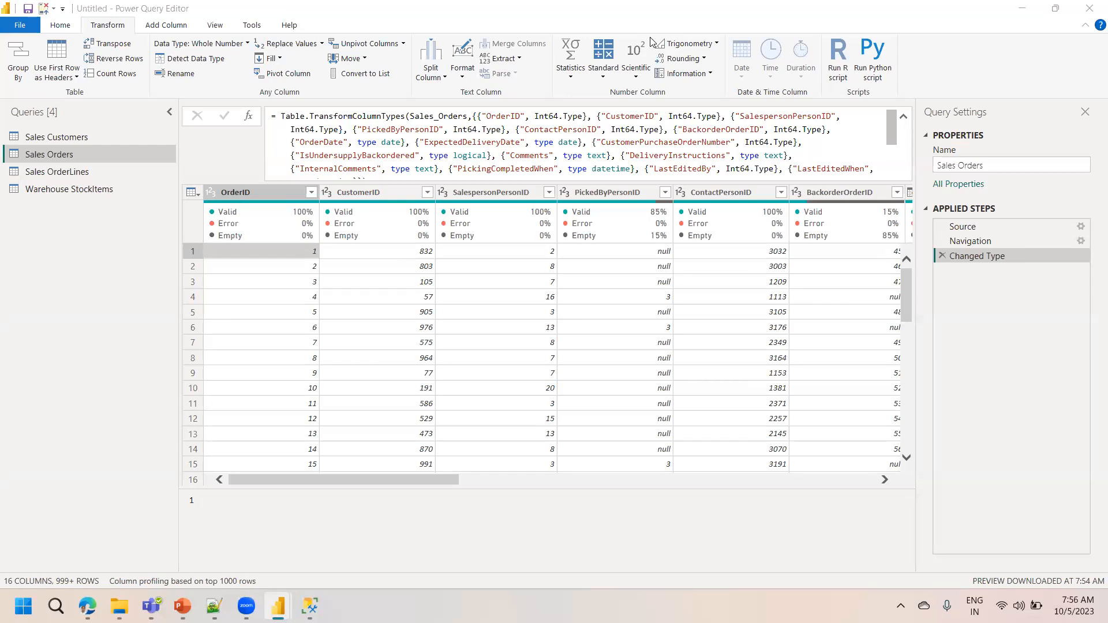
{"action": "left_click", "coordinate": [664, 254]}
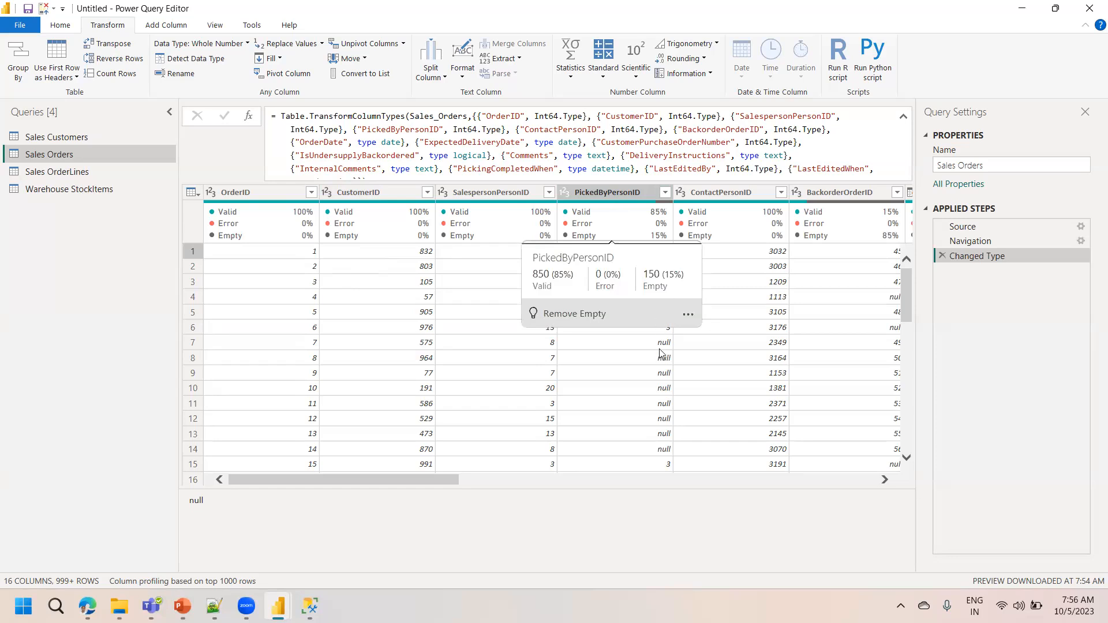
{"action": "mouse_move", "coordinate": [634, 214]}
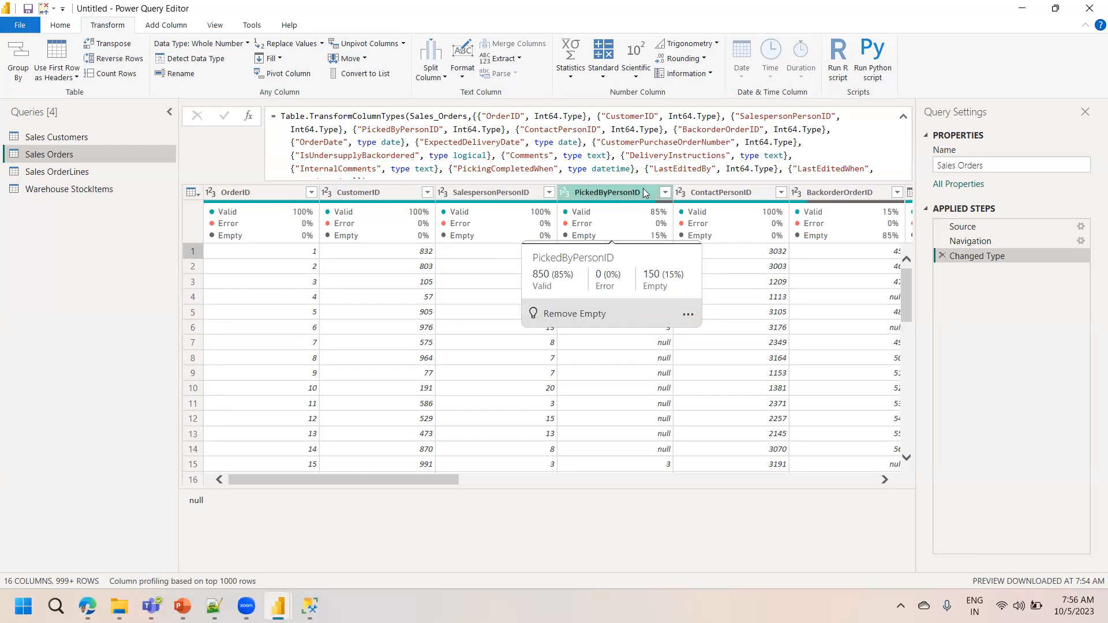
{"action": "left_click", "coordinate": [666, 192]}
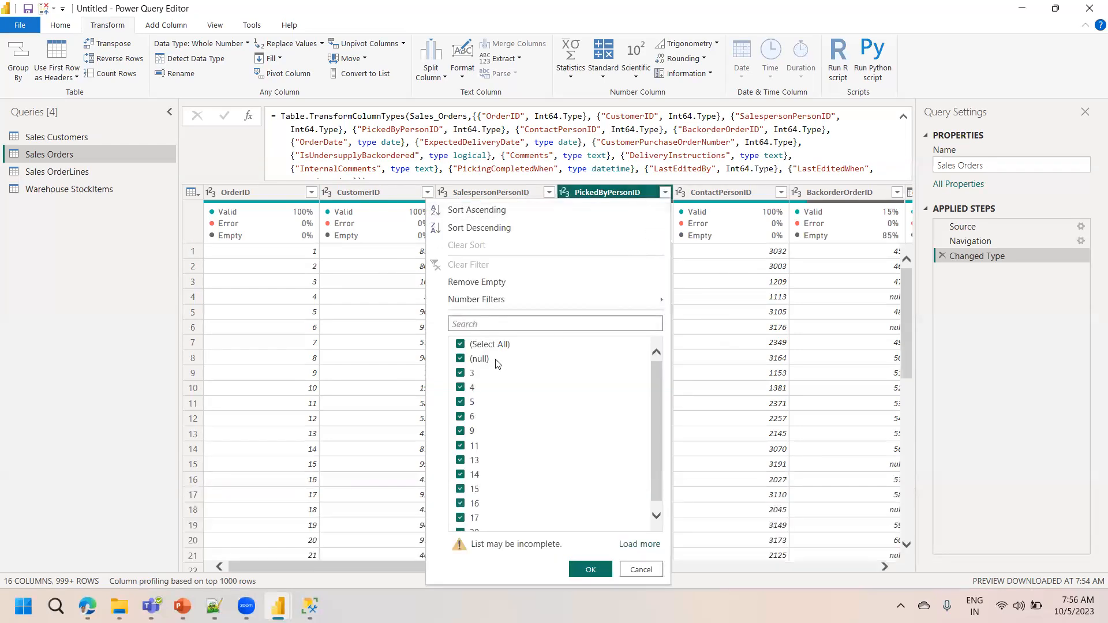
{"action": "left_click", "coordinate": [714, 311]}
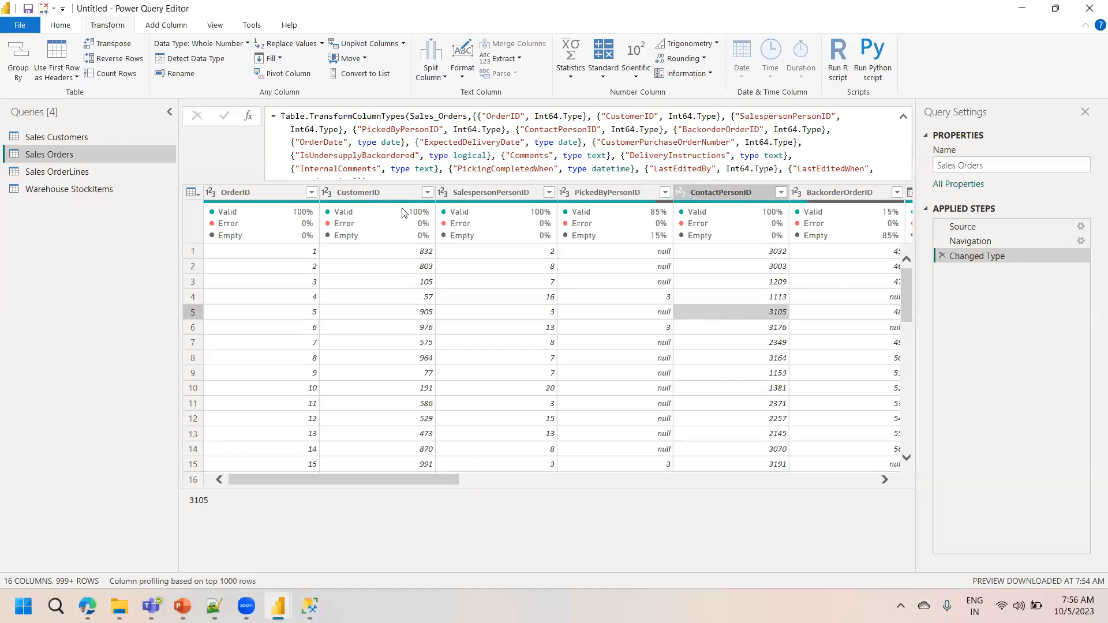
{"action": "left_click", "coordinate": [380, 194]}
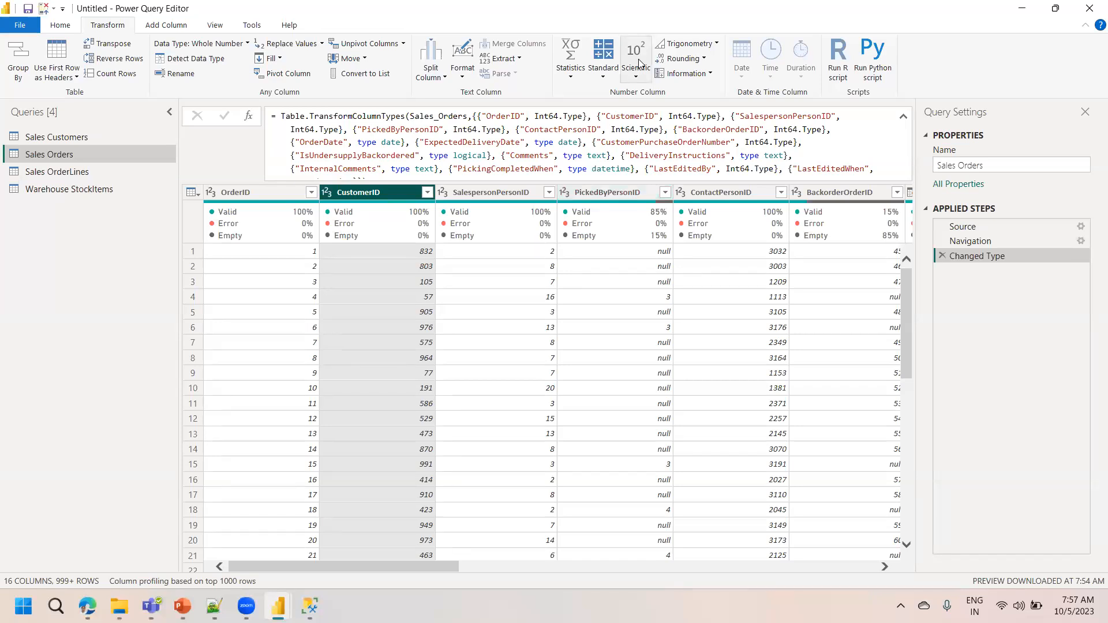
- Replace null with 0 in the PickedByPersonID column of Sales Orders and set the column's data type to Whole Number
{"action": "left_click", "coordinate": [607, 194]}
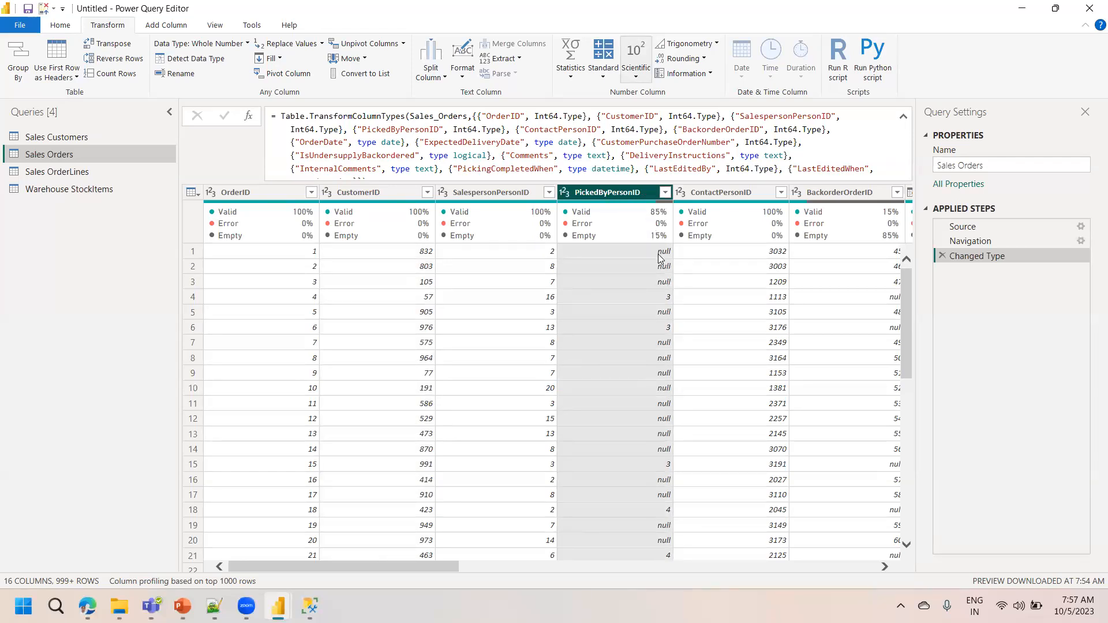
{"action": "right_click", "coordinate": [606, 193]}
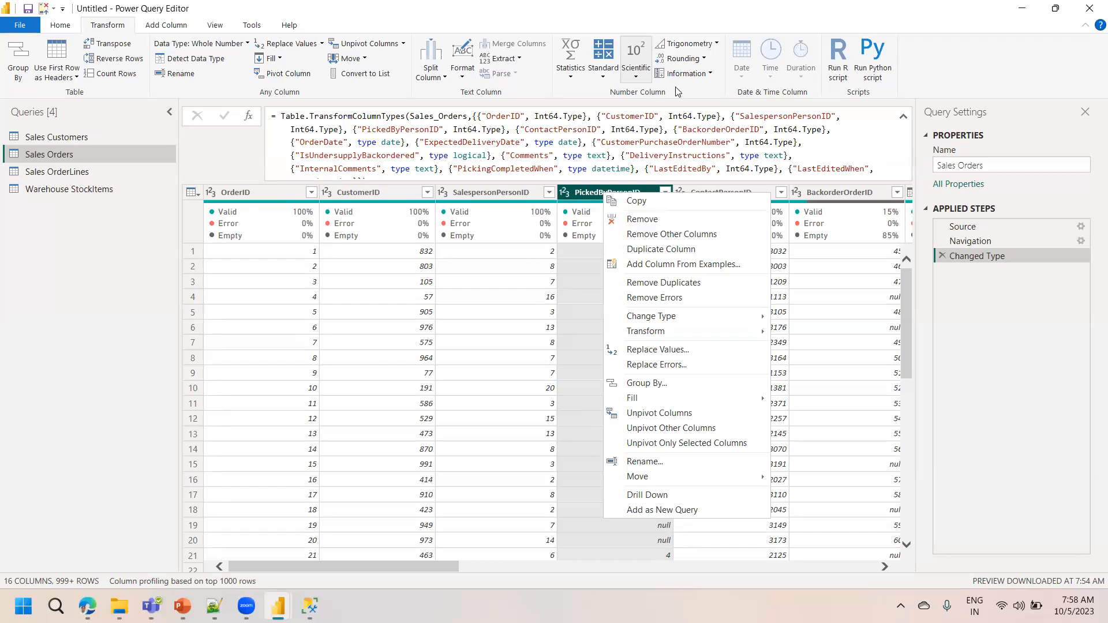
{"action": "right_click", "coordinate": [599, 186]}
{"action": "left_click", "coordinate": [649, 340]}
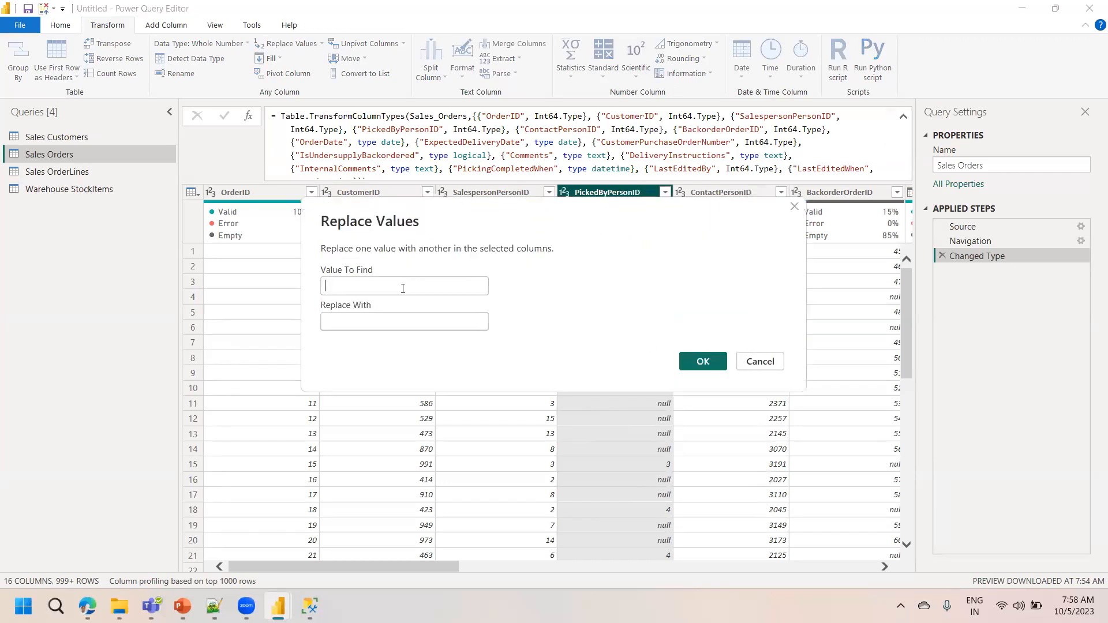
{"action": "type", "text": "null"}
{"action": "key", "text": "Tab"}
{"action": "type", "text": "0"}
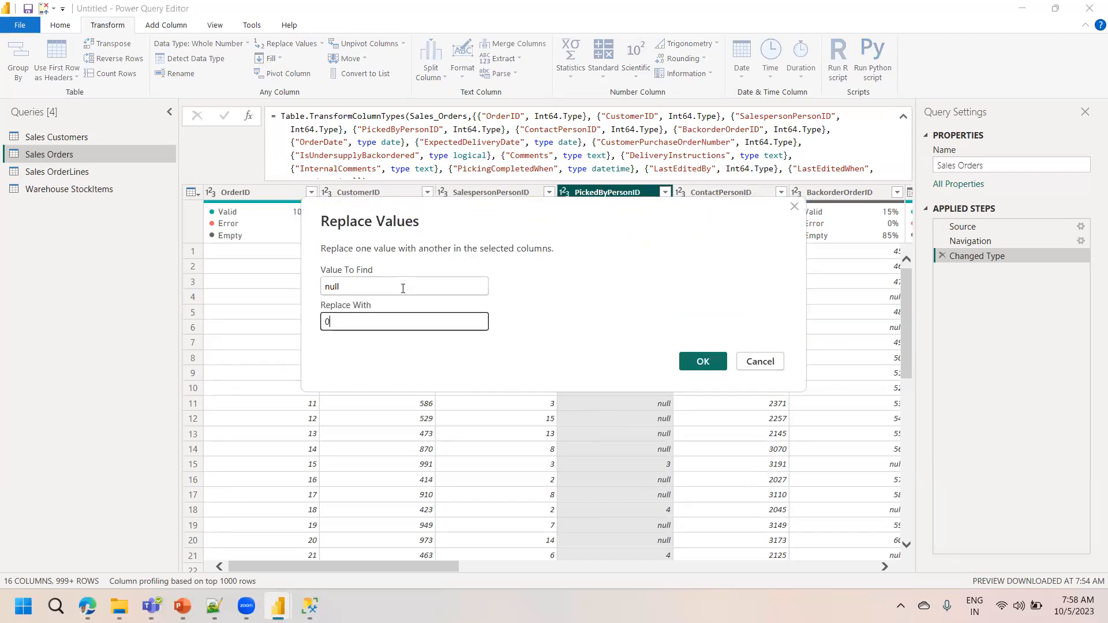
{"action": "left_click", "coordinate": [696, 360]}
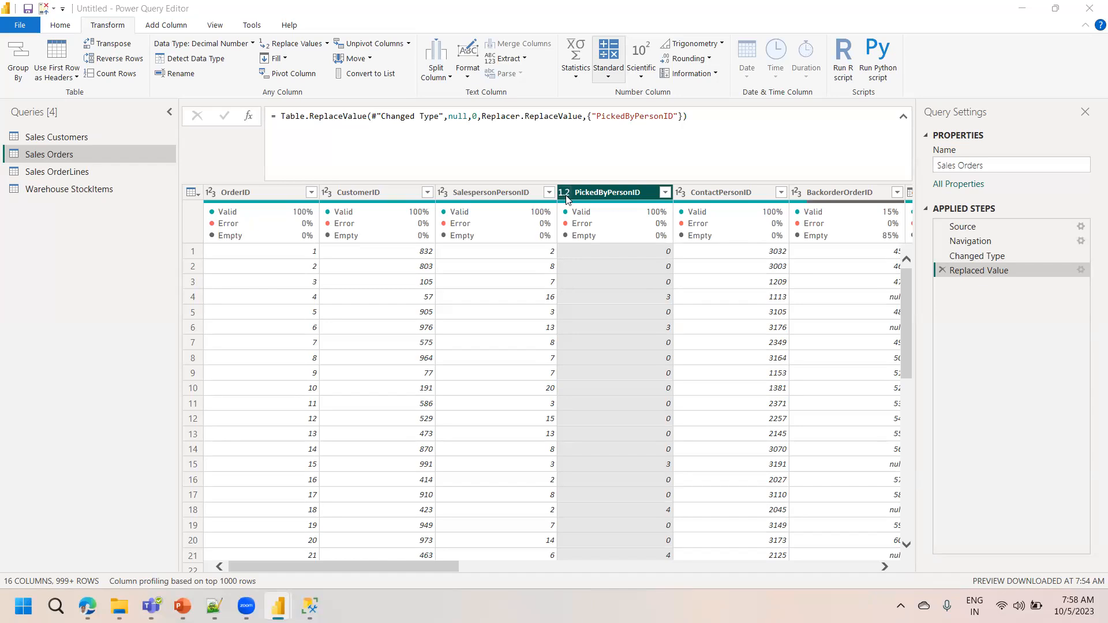
{"action": "left_click", "coordinate": [565, 193]}
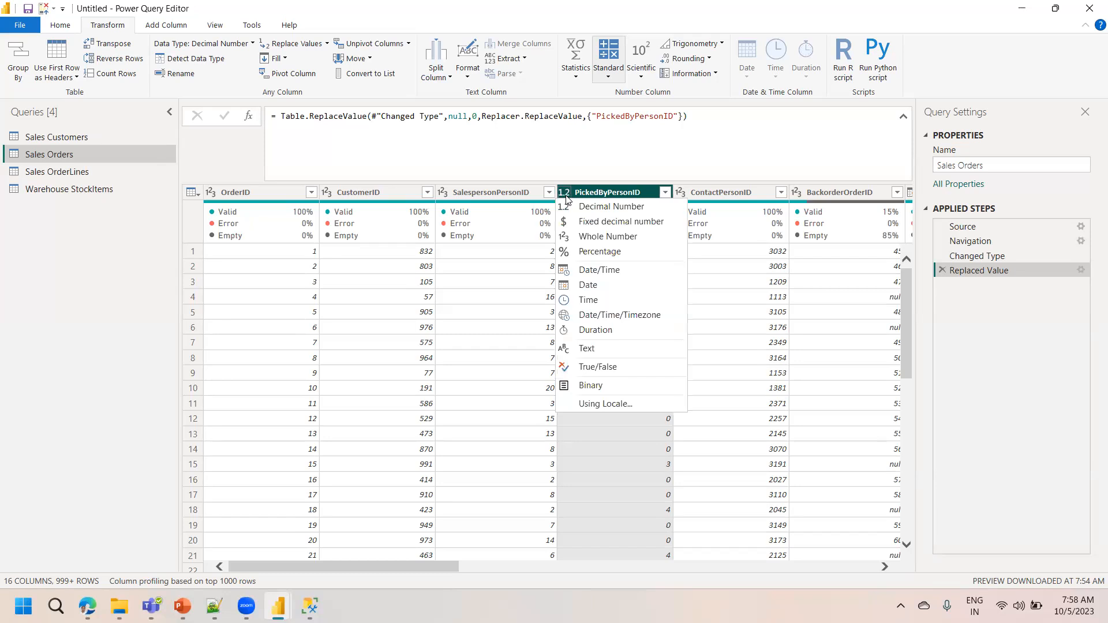
{"action": "left_click", "coordinate": [602, 238]}
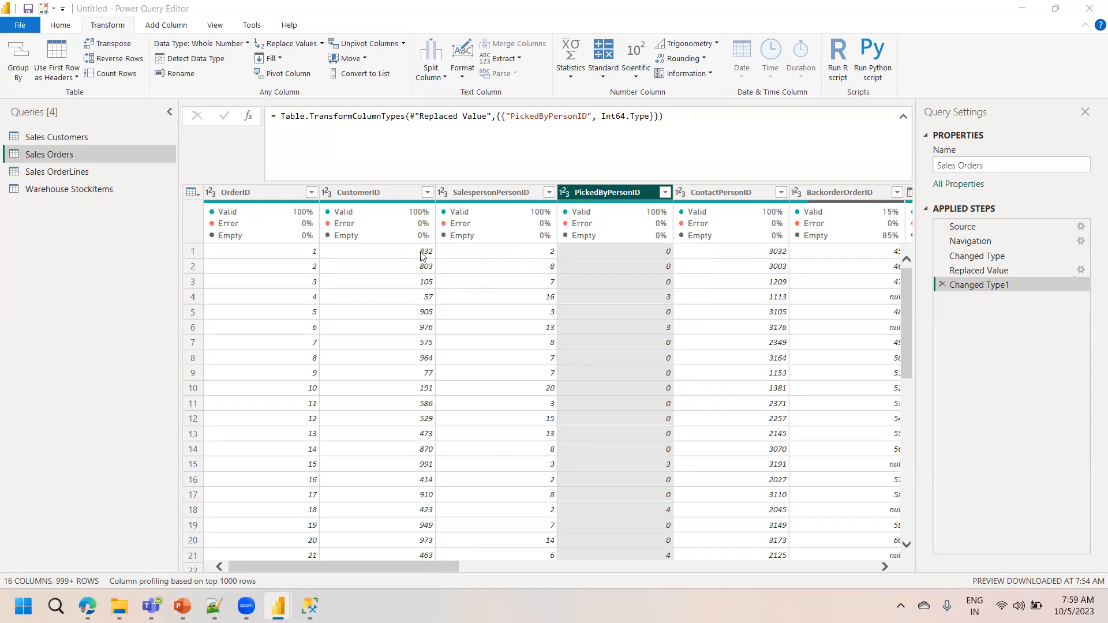
- Remove the IsUndersupplyBackordered column from Sales Orders
{"action": "left_click_drag", "start_coordinate": [394, 568], "coordinate": [515, 563]}
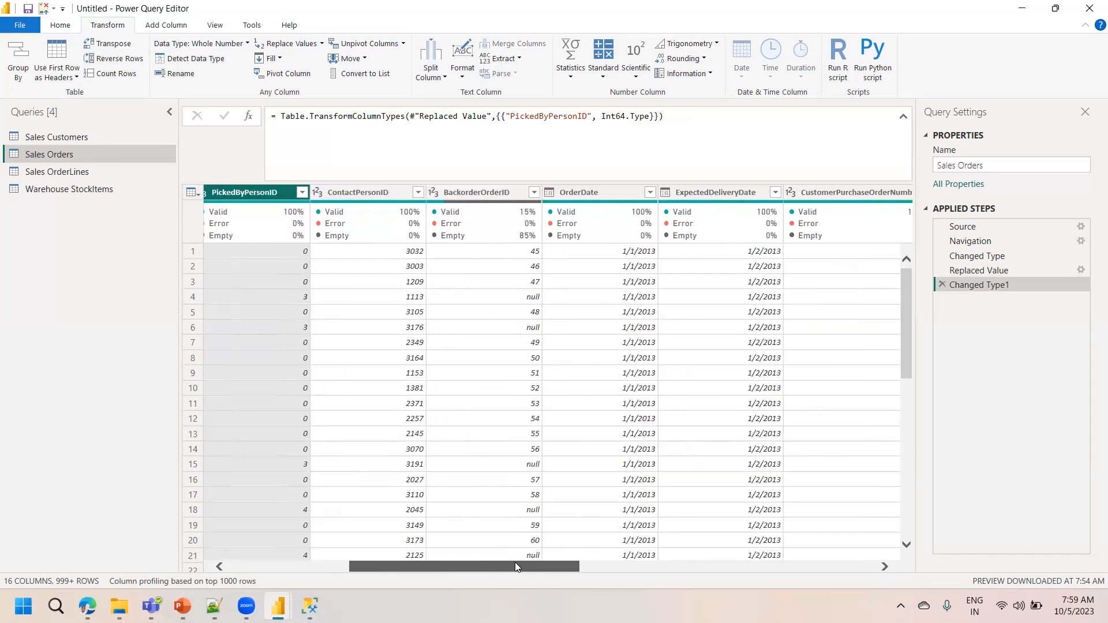
{"action": "left_click_drag", "start_coordinate": [548, 554], "coordinate": [549, 554]}
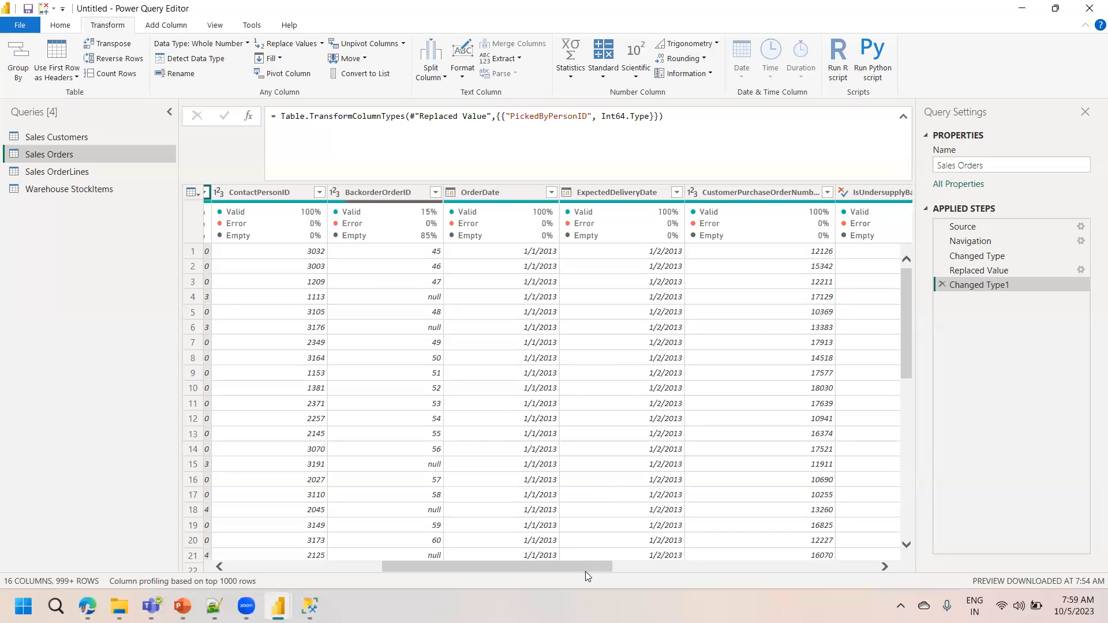
{"action": "left_click_drag", "start_coordinate": [596, 561], "coordinate": [655, 567]}
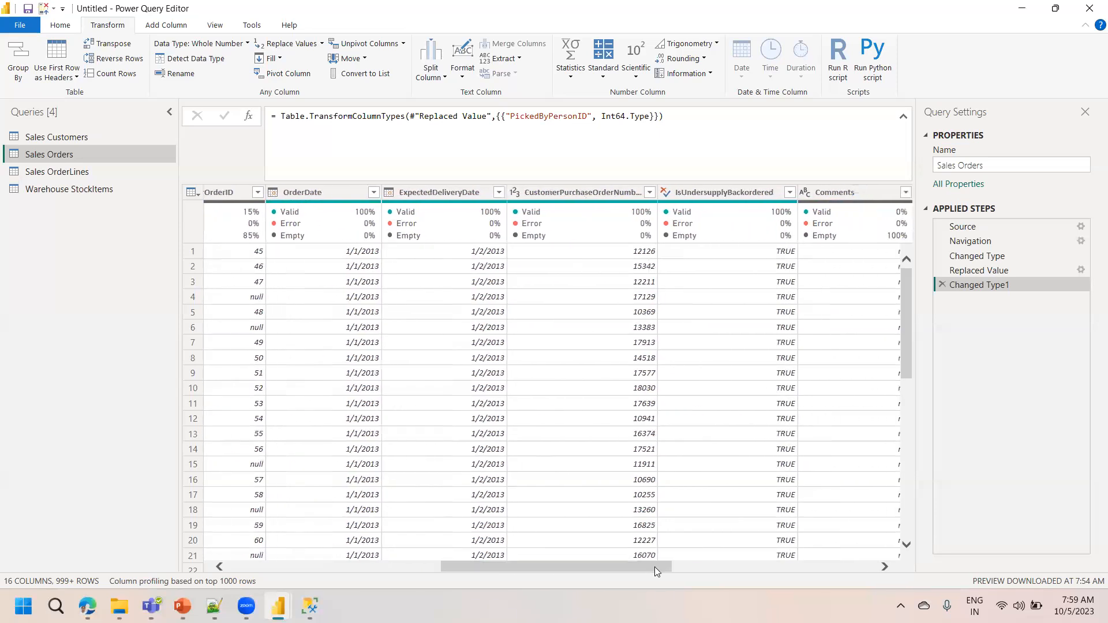
{"action": "right_click", "coordinate": [732, 196]}
{"action": "left_click", "coordinate": [773, 223]}
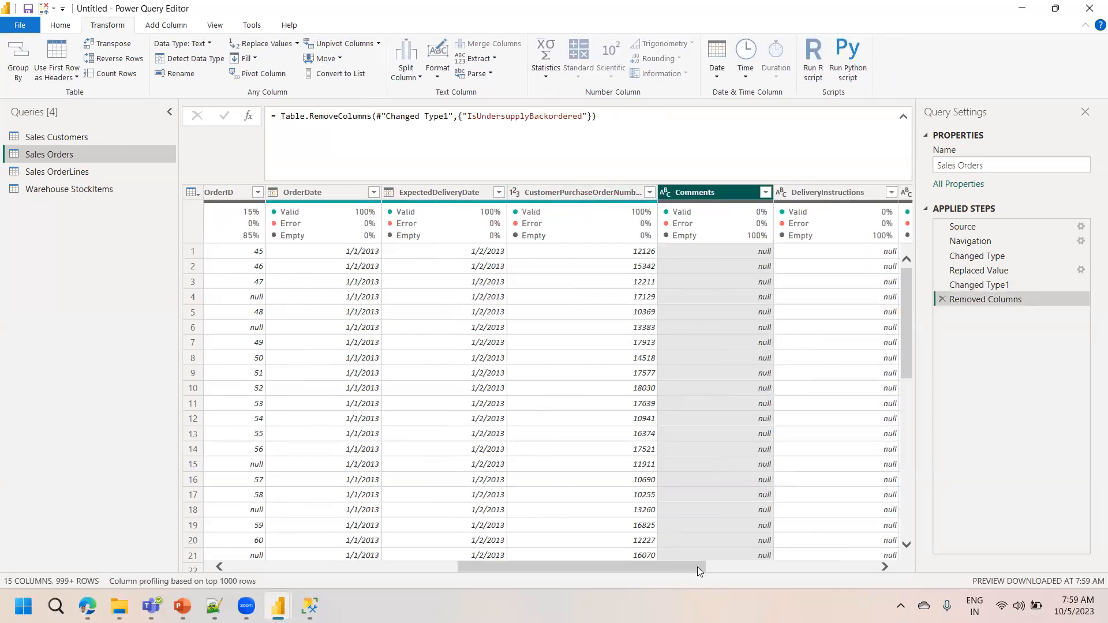
- Remove the Comments, DeliveryInstructions and InternalComments columns from Sales Orders
{"action": "scroll", "coordinate": [697, 566], "scroll_direction": "right", "scroll_amount": 3}
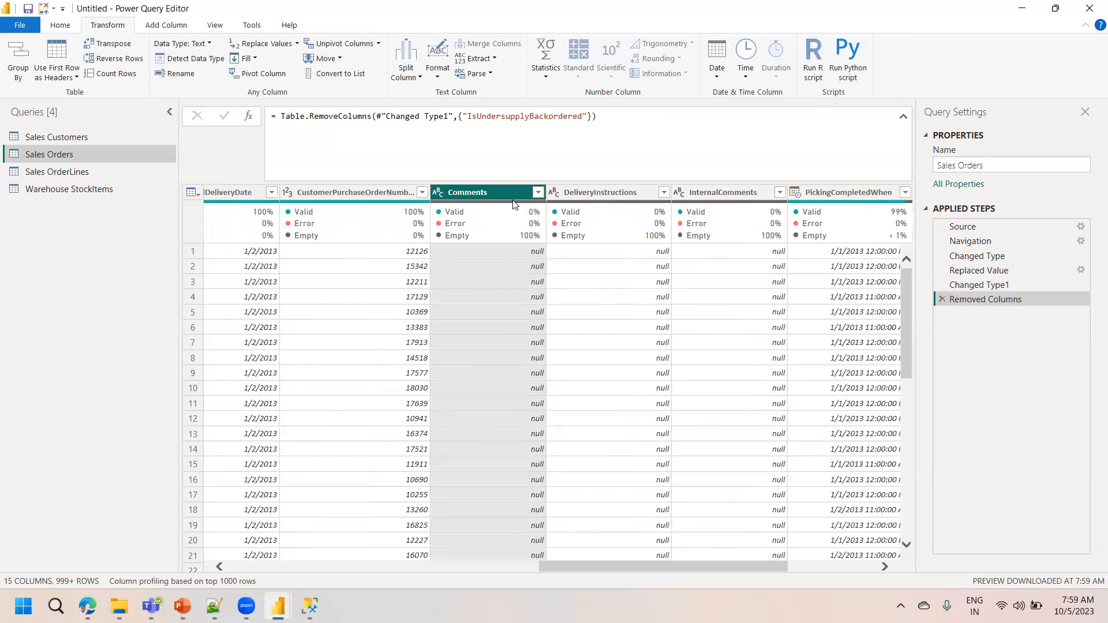
{"action": "left_click", "coordinate": [589, 192], "text": "ctrl"}
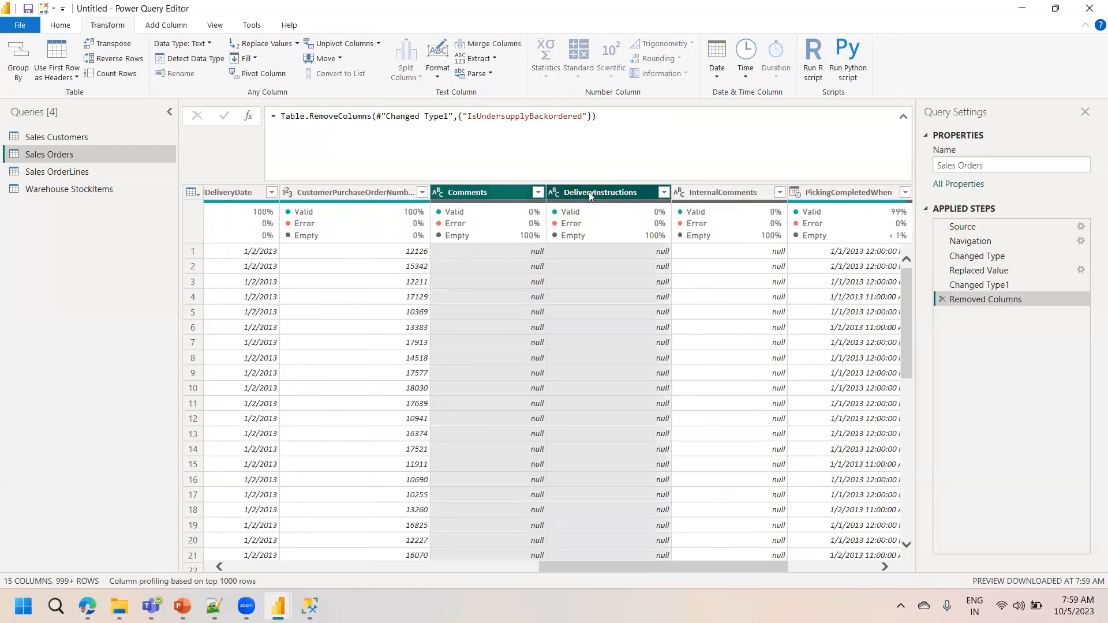
{"action": "left_click", "coordinate": [724, 191], "text": "ctrl"}
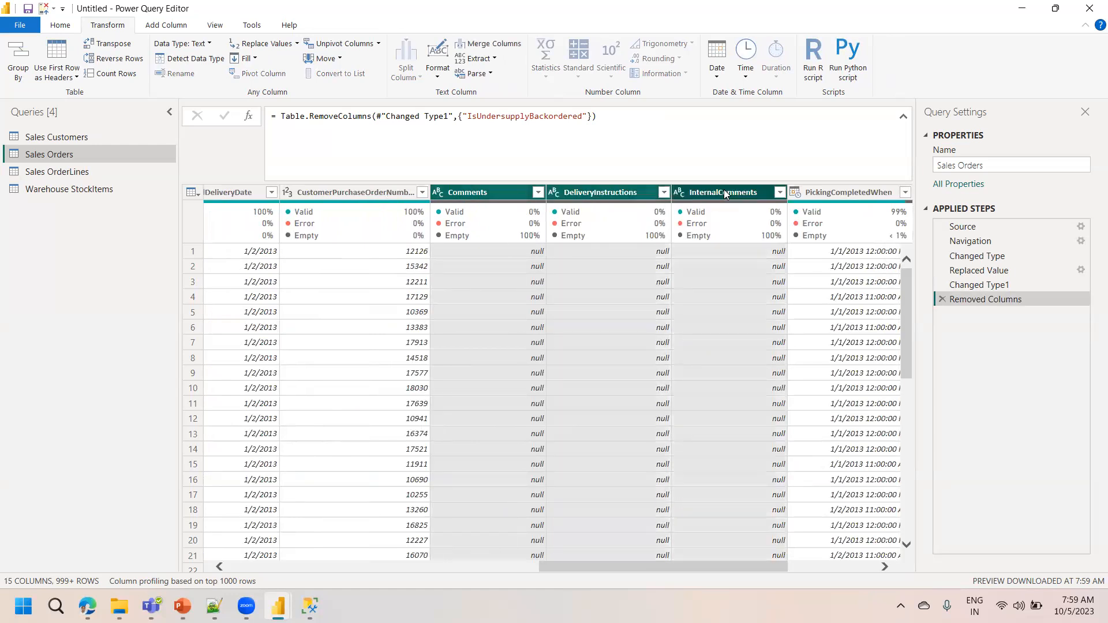
{"action": "right_click", "coordinate": [723, 190]}
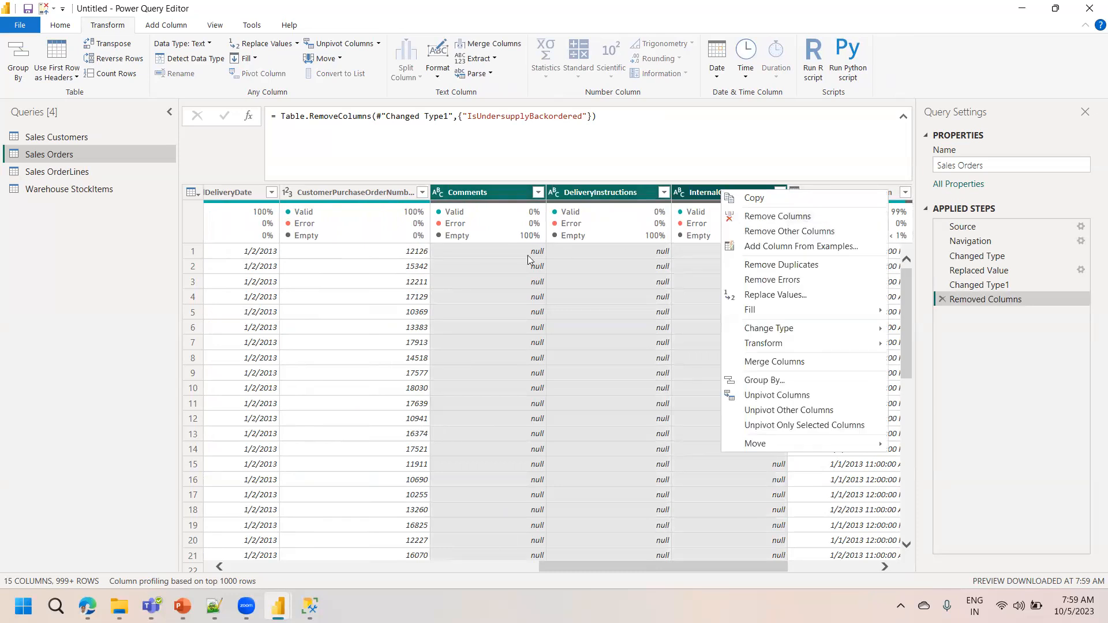
{"action": "left_click", "coordinate": [803, 219]}
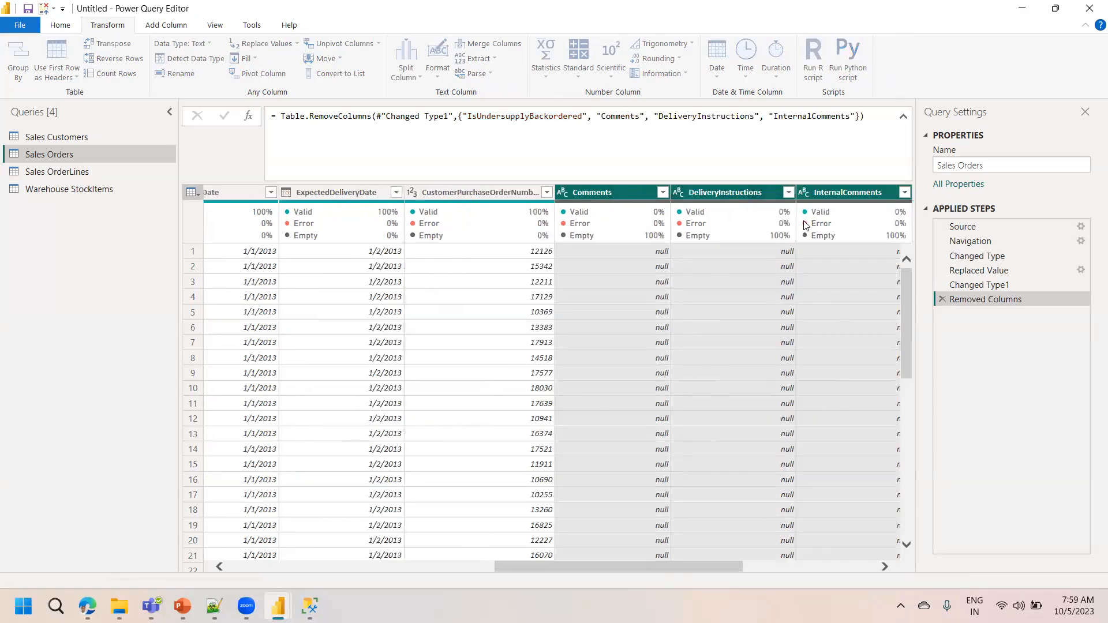
- Remove the LastEditedBy and LastEditedWhen columns from Sales Orders
{"action": "left_click_drag", "start_coordinate": [684, 569], "coordinate": [690, 569]}
{"action": "left_click", "coordinate": [710, 194]}
{"action": "left_click", "coordinate": [866, 192], "text": "ctrl"}
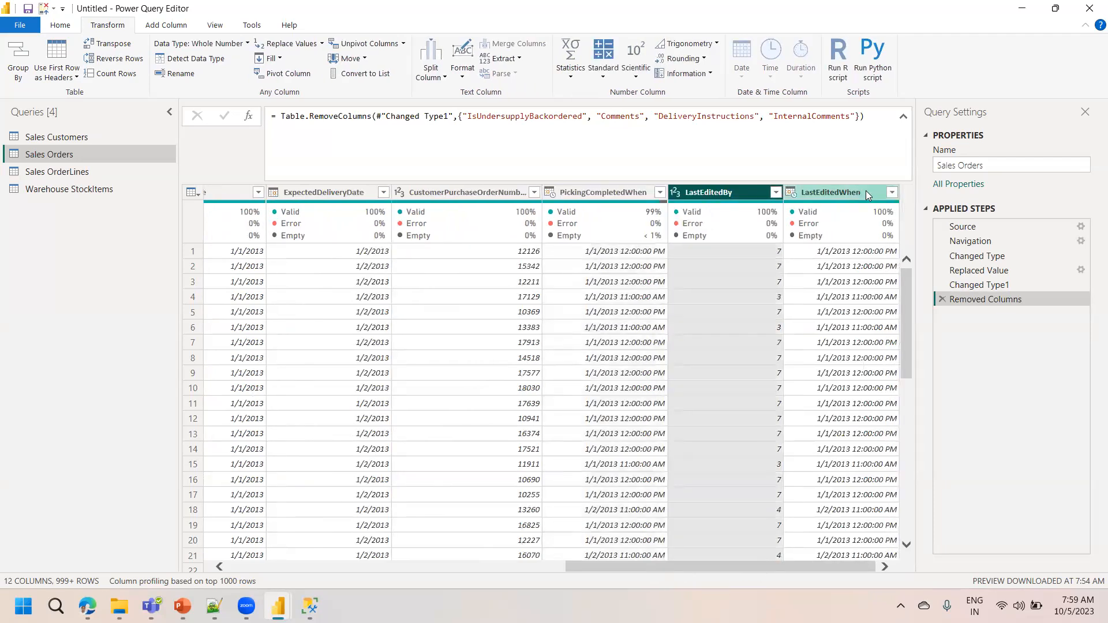
{"action": "right_click", "coordinate": [865, 193]}
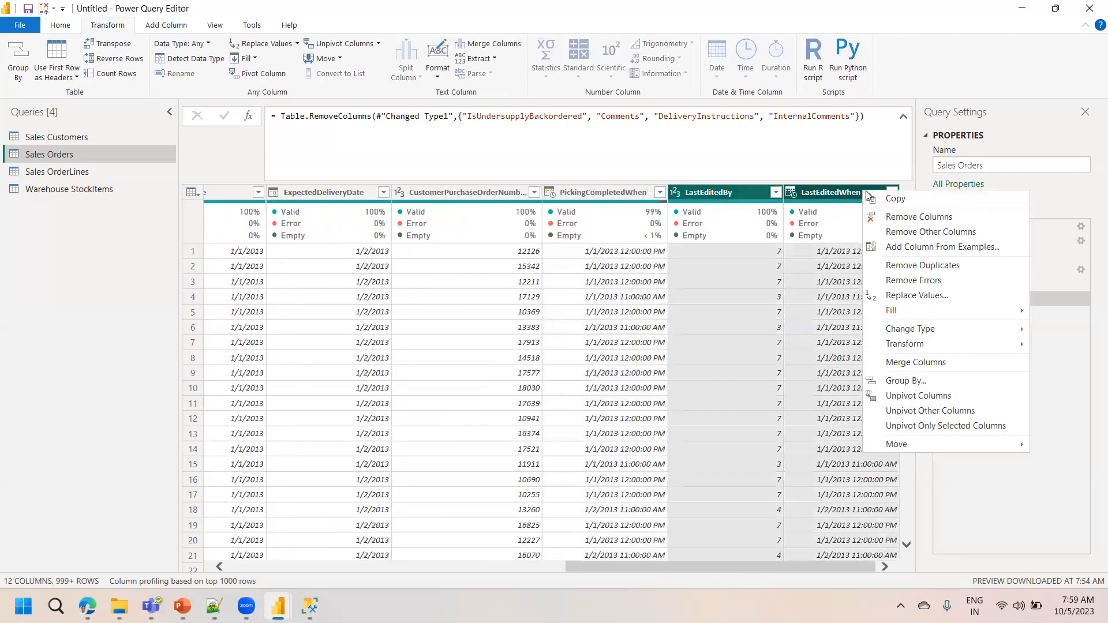
{"action": "left_click", "coordinate": [897, 221]}
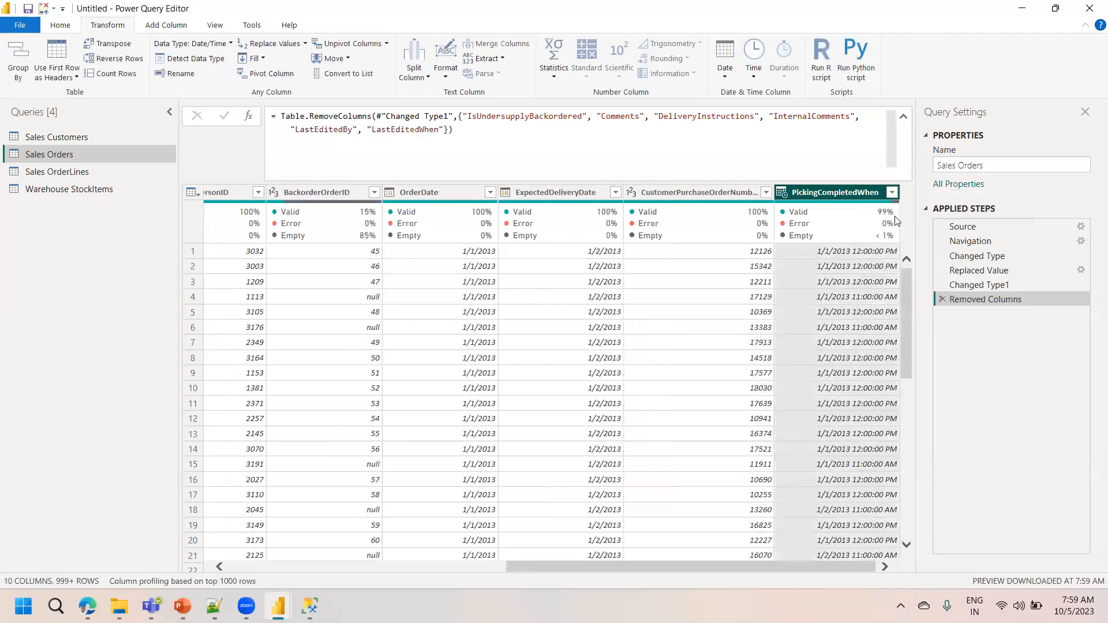
- Check the column quality of PickingCompletedWhen in Sales Orders and change its data type to Date
{"action": "mouse_move", "coordinate": [842, 231]}
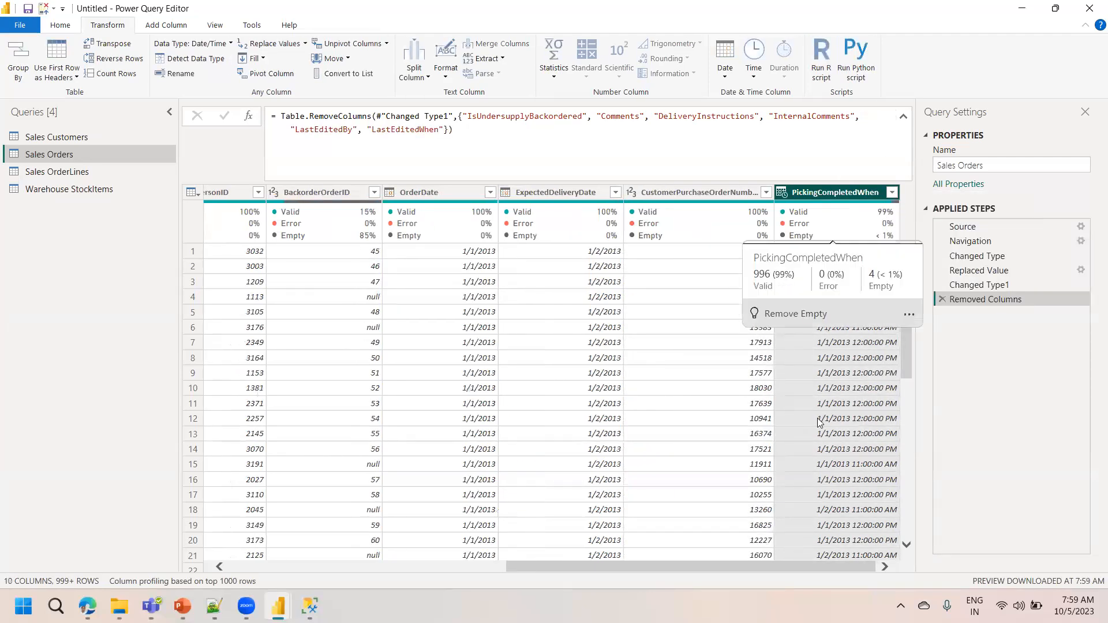
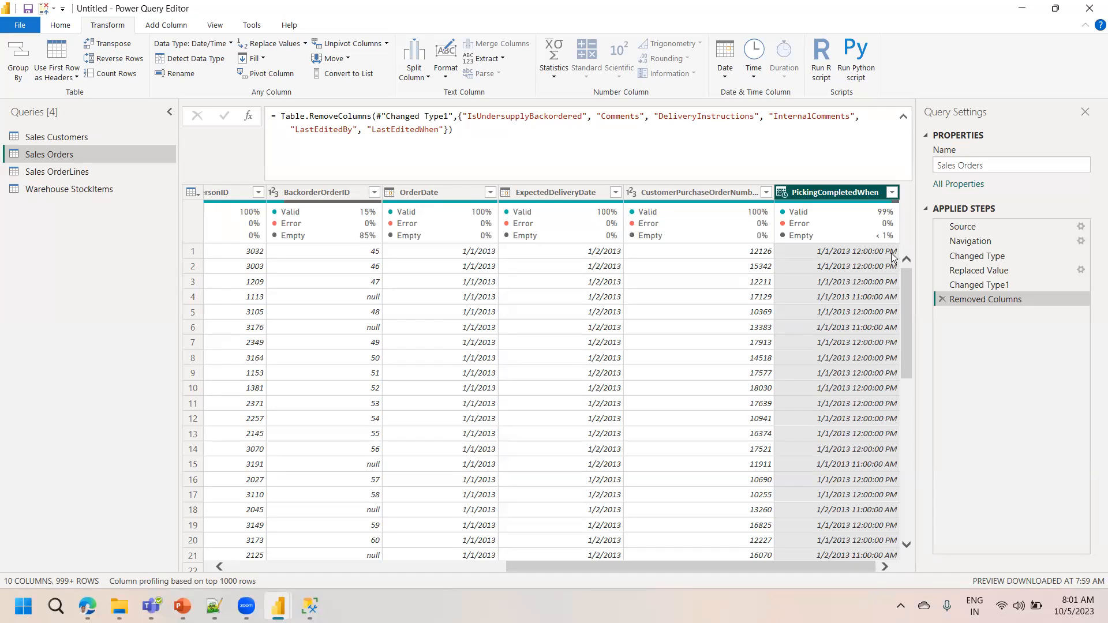
{"action": "mouse_move", "coordinate": [818, 220]}
{"action": "left_click", "coordinate": [782, 192]}
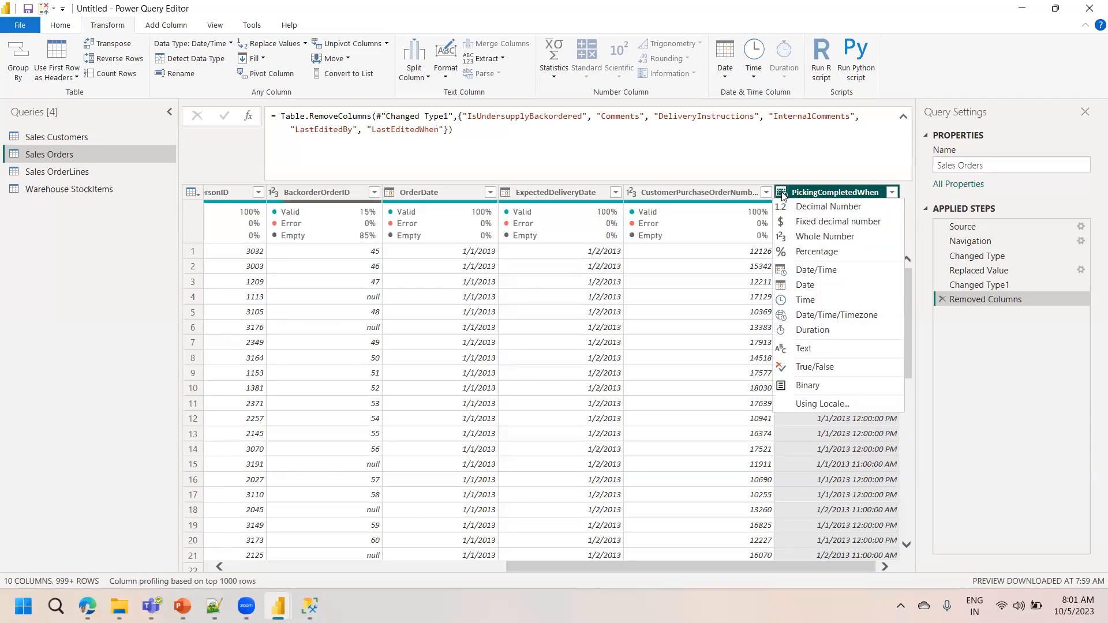
{"action": "left_click", "coordinate": [805, 287]}
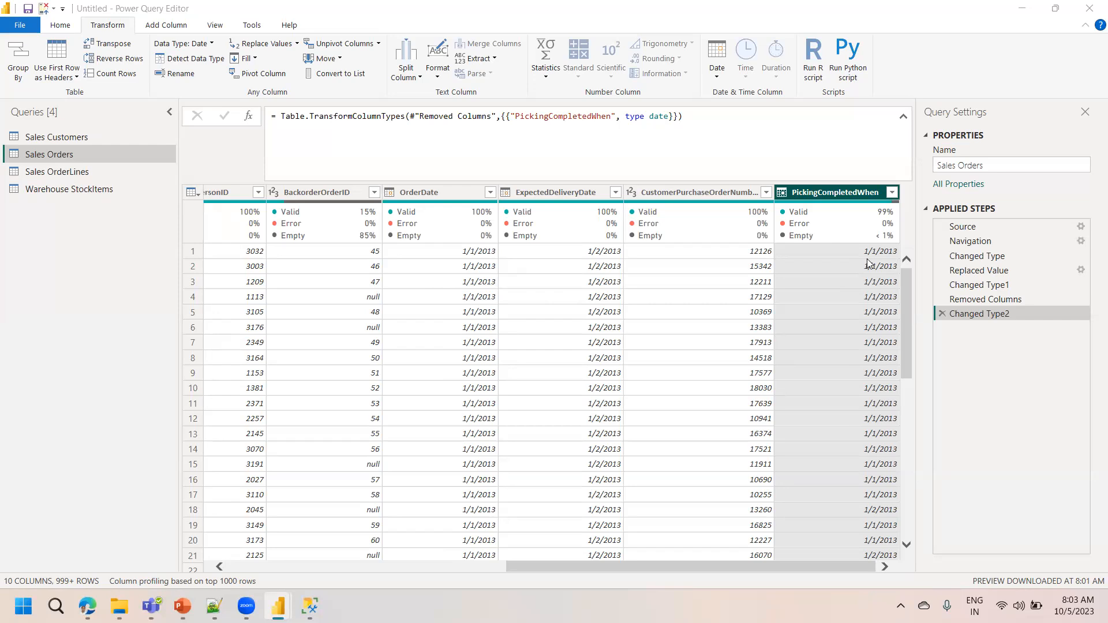
- Open the Sales OrderLines query and automatically detect the data types of all its columns
{"action": "left_click", "coordinate": [76, 178]}
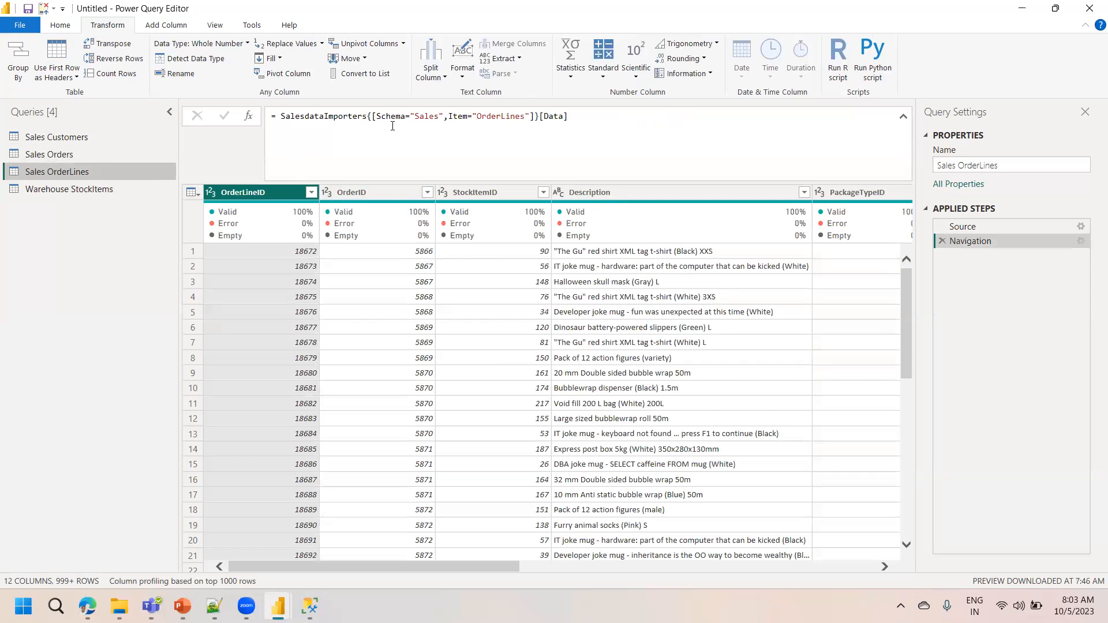
{"action": "left_click", "coordinate": [358, 138]}
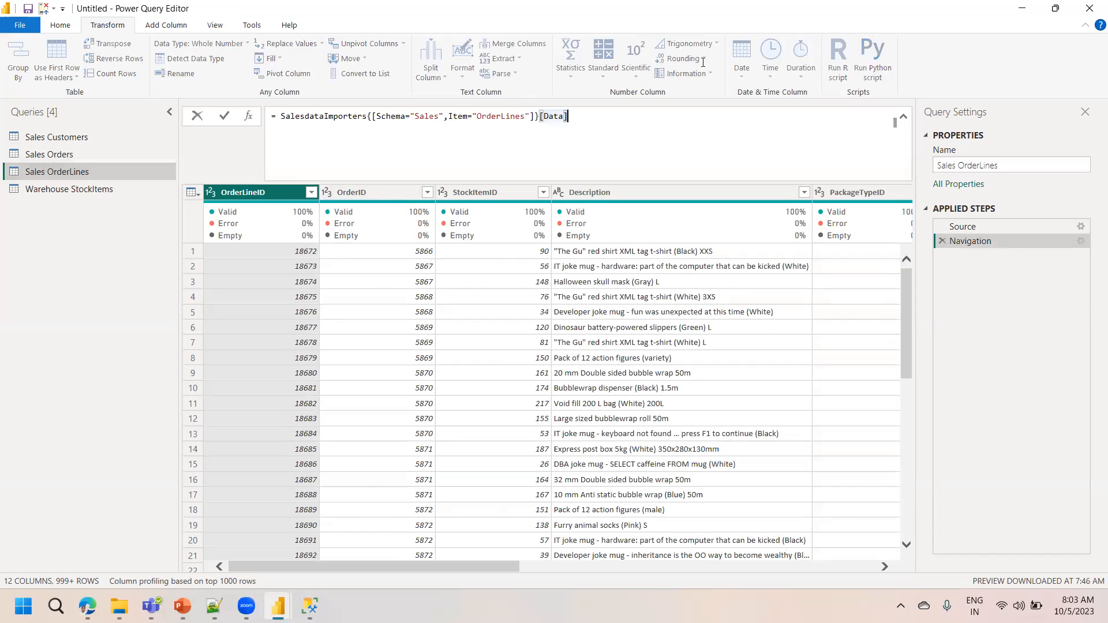
{"action": "left_click", "coordinate": [876, 204]}
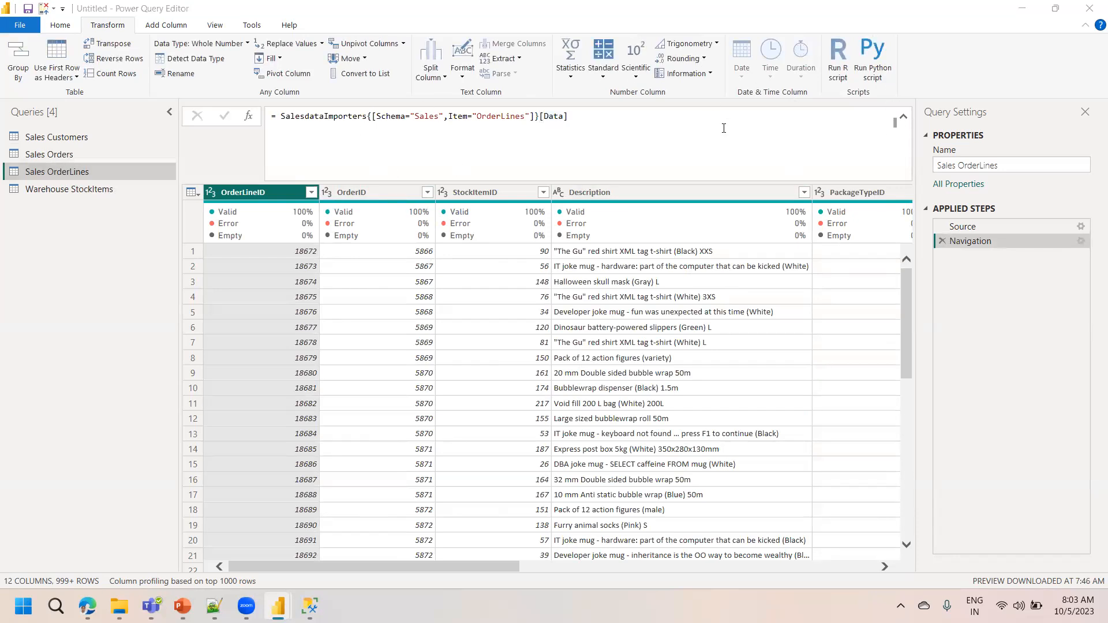
{"action": "left_click", "coordinate": [412, 128]}
{"action": "left_click", "coordinate": [69, 176]}
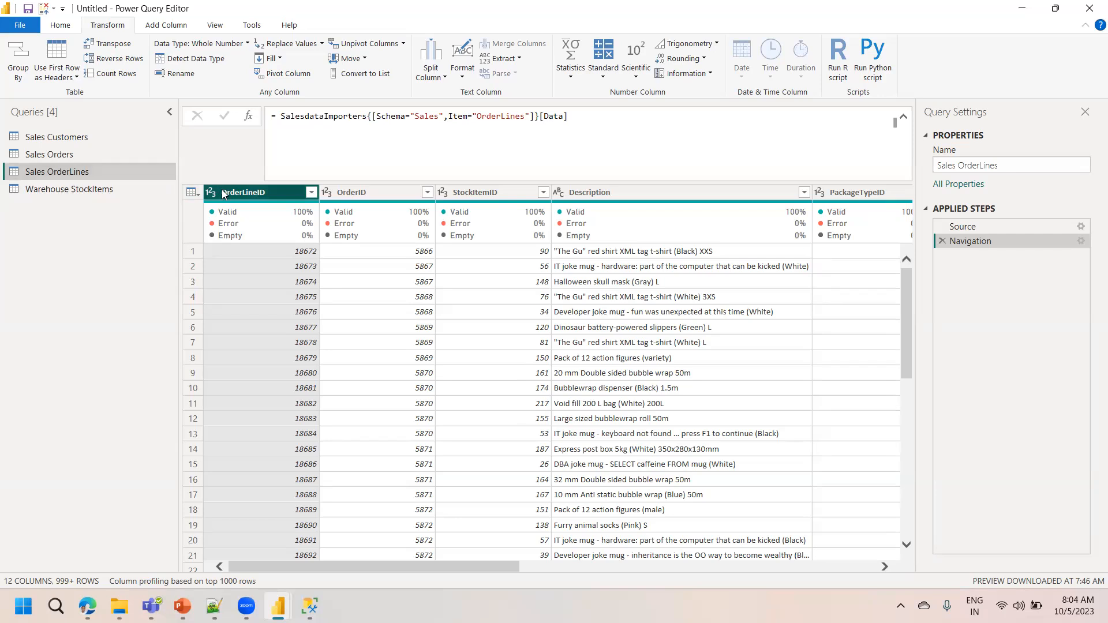
{"action": "key", "text": "ctrl+a"}
{"action": "mouse_move", "coordinate": [328, 216]}
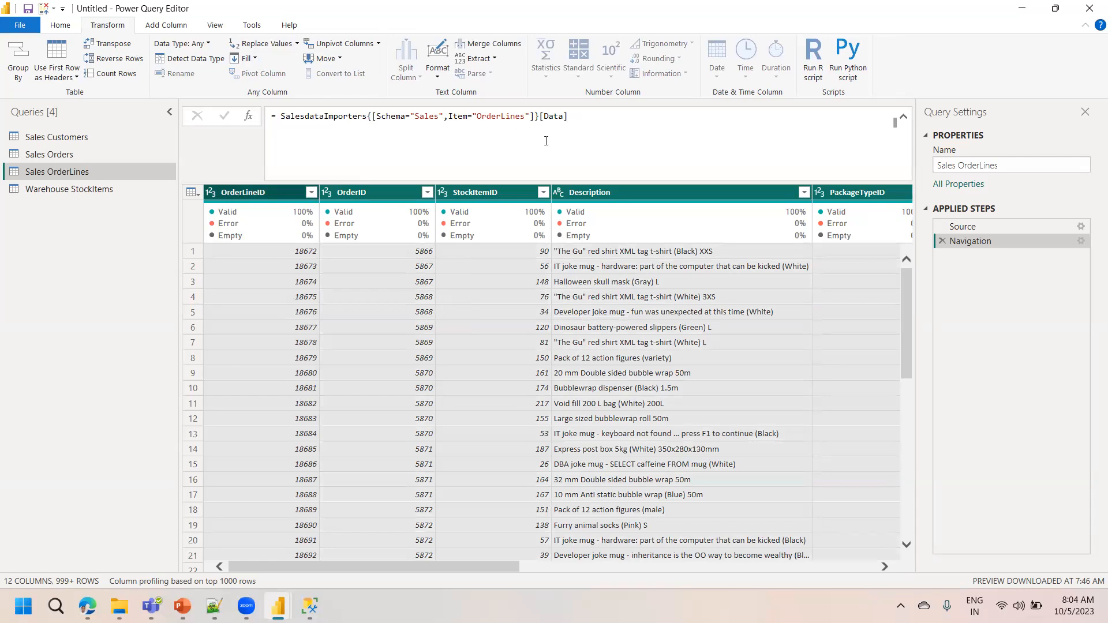
{"action": "left_click", "coordinate": [210, 60]}
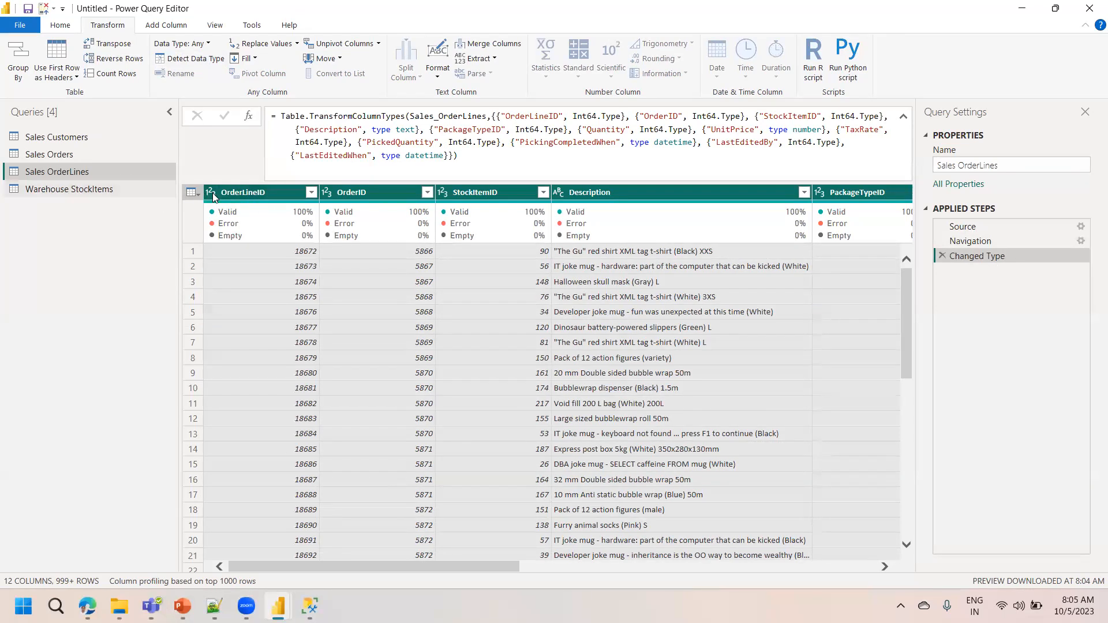
- Review the columns of Sales OrderLines from OrderLineID through LastEditedWhen, checking their data types and column quality
{"action": "left_click", "coordinate": [235, 193]}
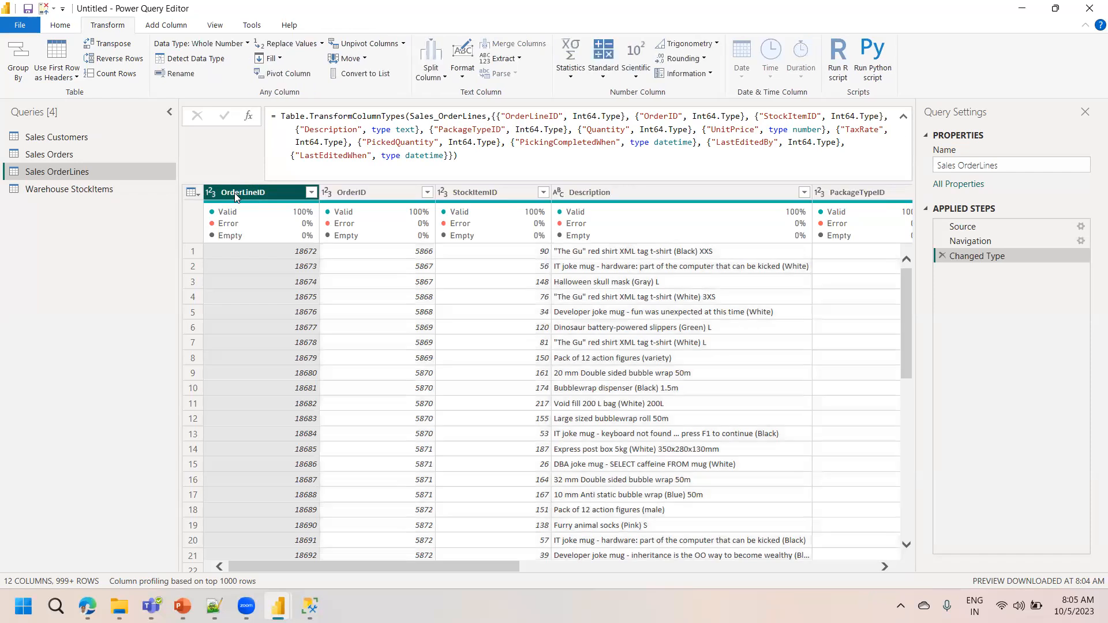
{"action": "mouse_move", "coordinate": [527, 213]}
{"action": "left_click", "coordinate": [363, 197]}
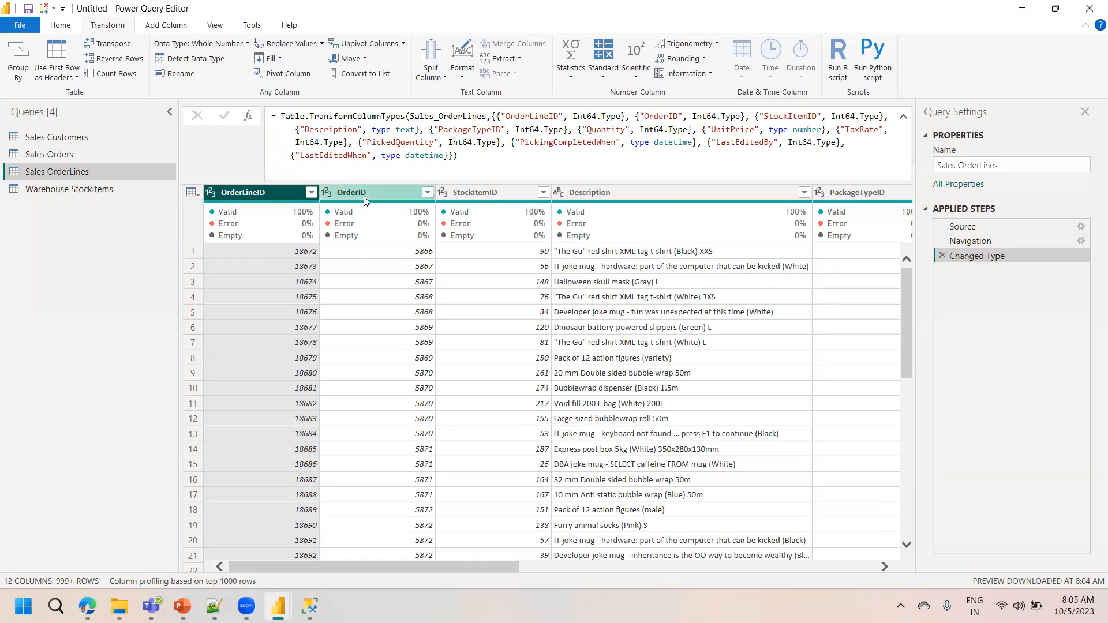
{"action": "left_click", "coordinate": [471, 194]}
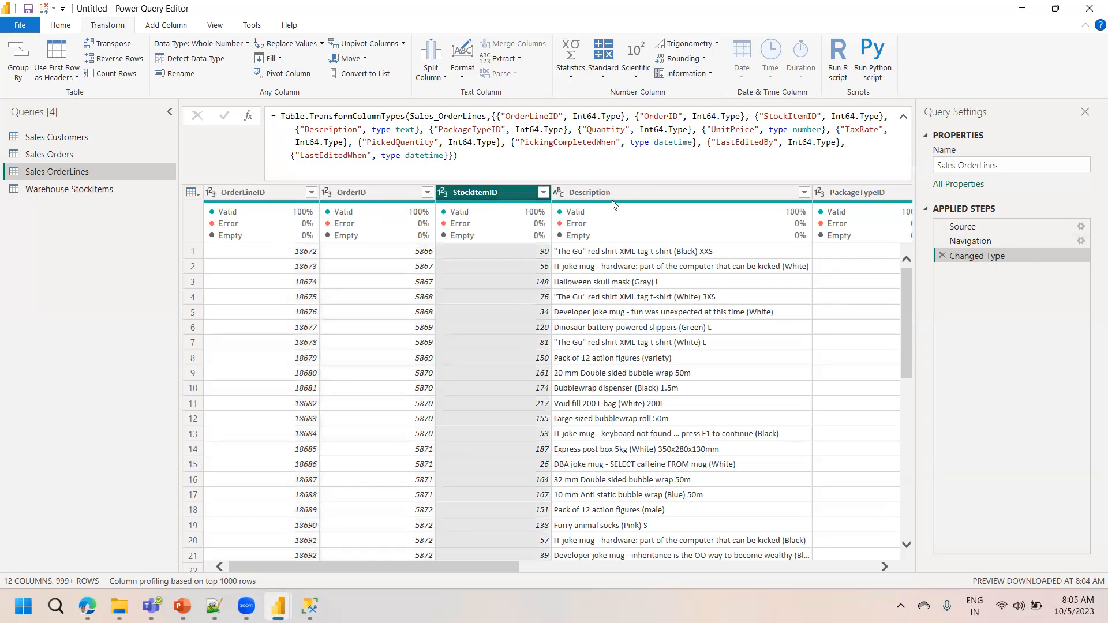
{"action": "left_click", "coordinate": [616, 192]}
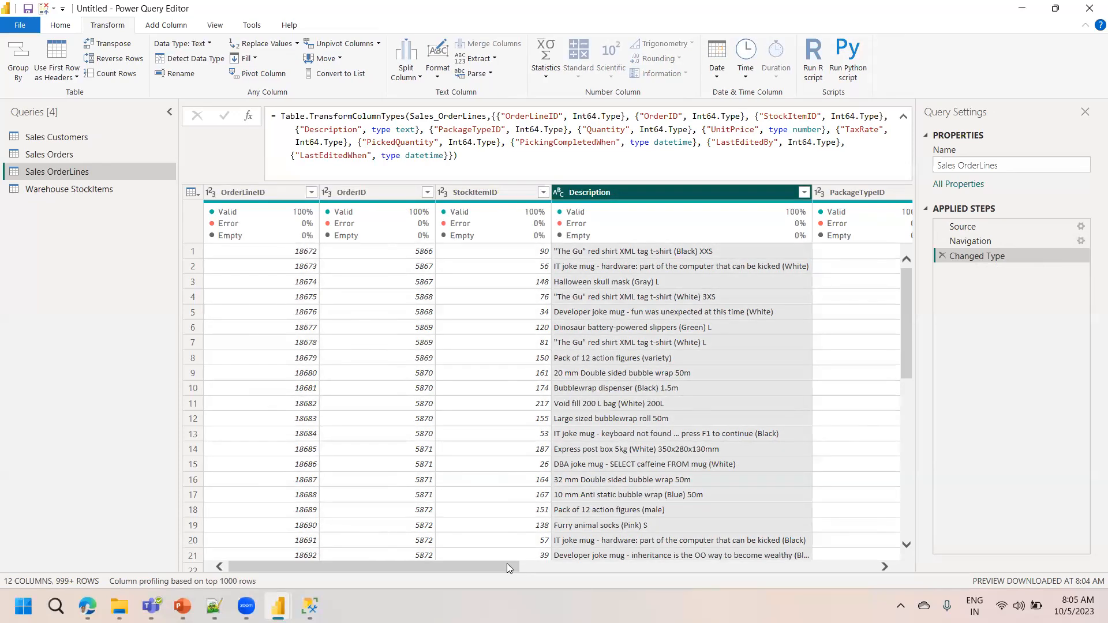
{"action": "left_click", "coordinate": [531, 566]}
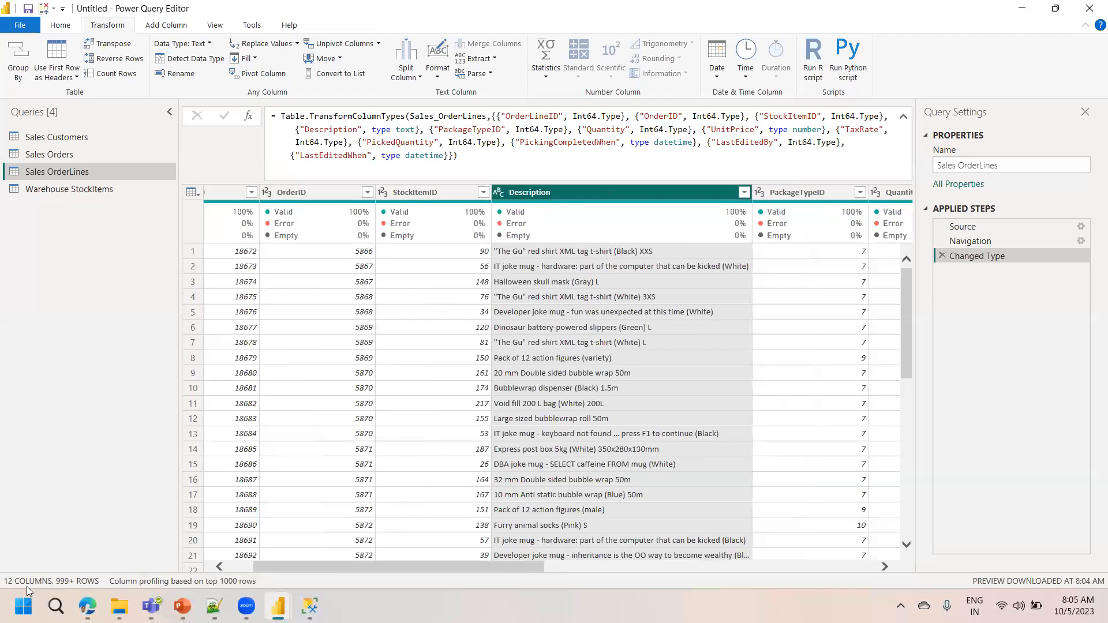
{"action": "left_click_drag", "start_coordinate": [411, 565], "coordinate": [542, 550]}
{"action": "left_click_drag", "start_coordinate": [571, 552], "coordinate": [742, 551]}
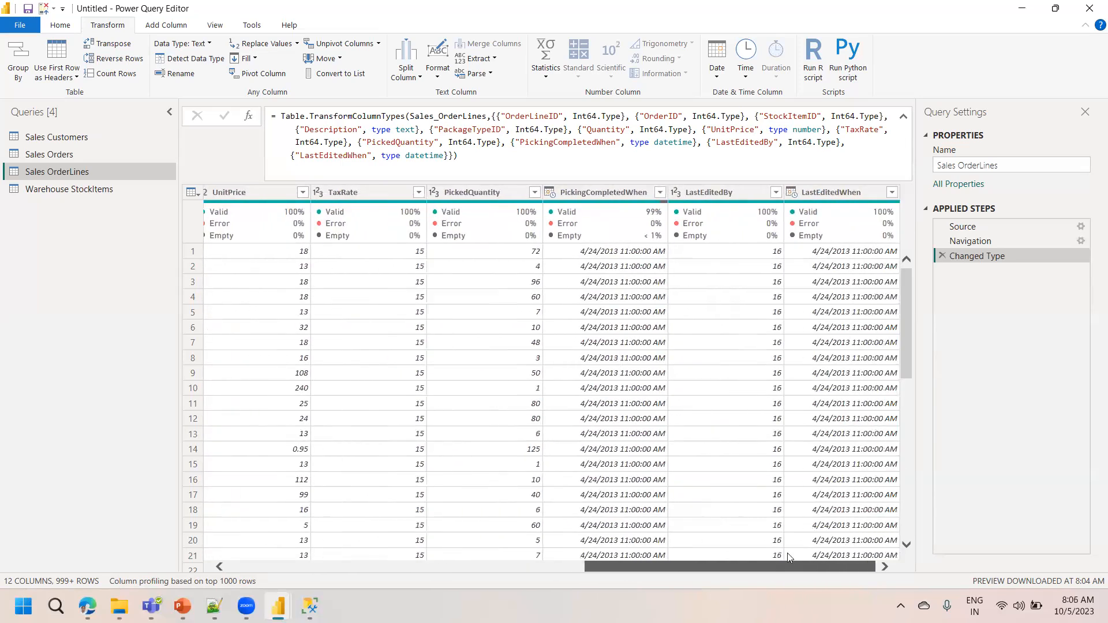
- Remove the LastEditedBy and LastEditedWhen columns from Sales OrderLines
{"action": "left_click", "coordinate": [722, 199]}
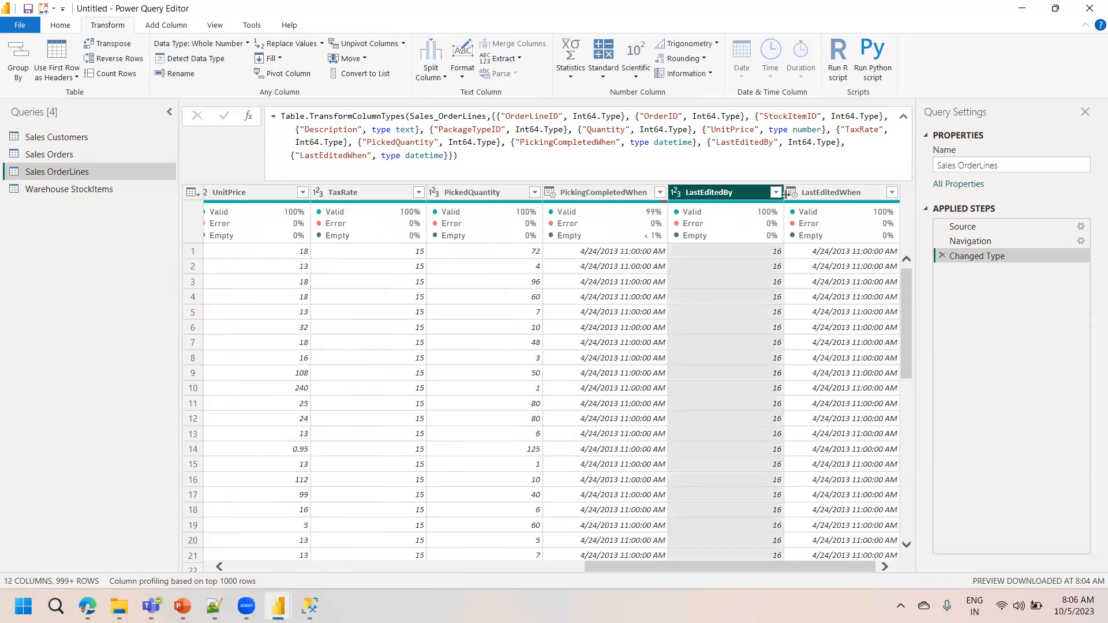
{"action": "left_click", "coordinate": [822, 199], "text": "ctrl"}
{"action": "right_click", "coordinate": [822, 200]}
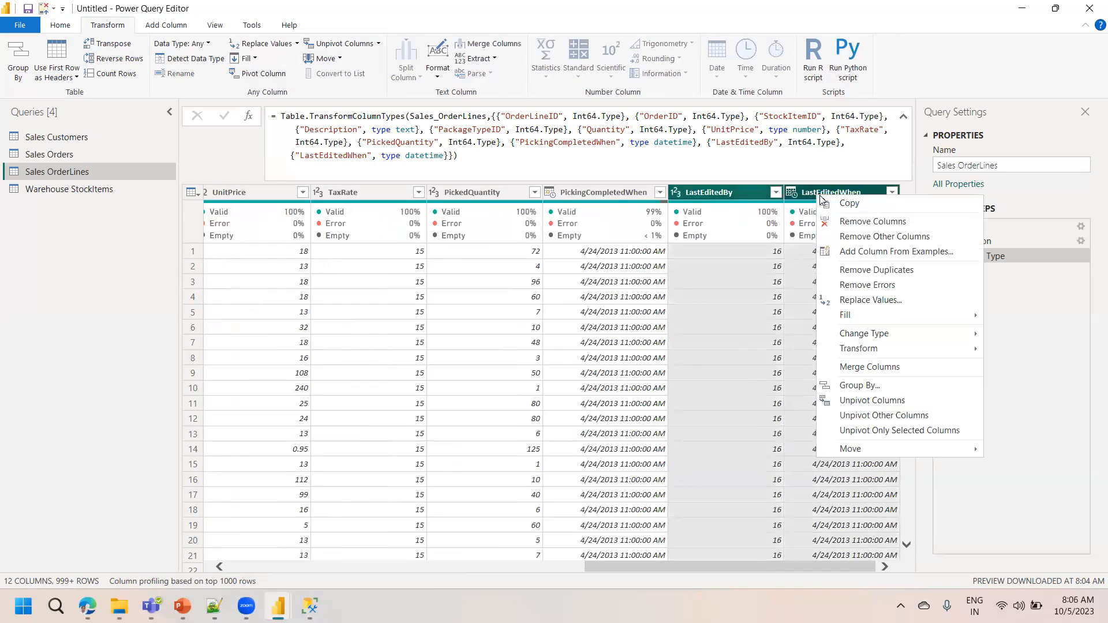
{"action": "left_click", "coordinate": [849, 222]}
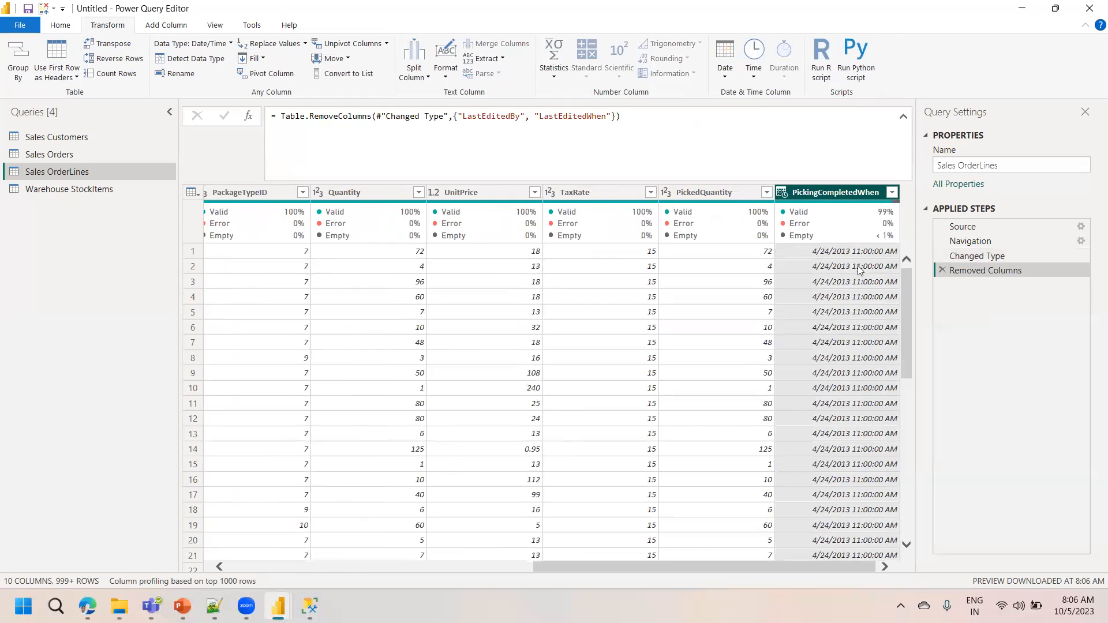
- Change the data type of PickingCompletedWhen in Sales OrderLines to Date
{"action": "left_click", "coordinate": [781, 192]}
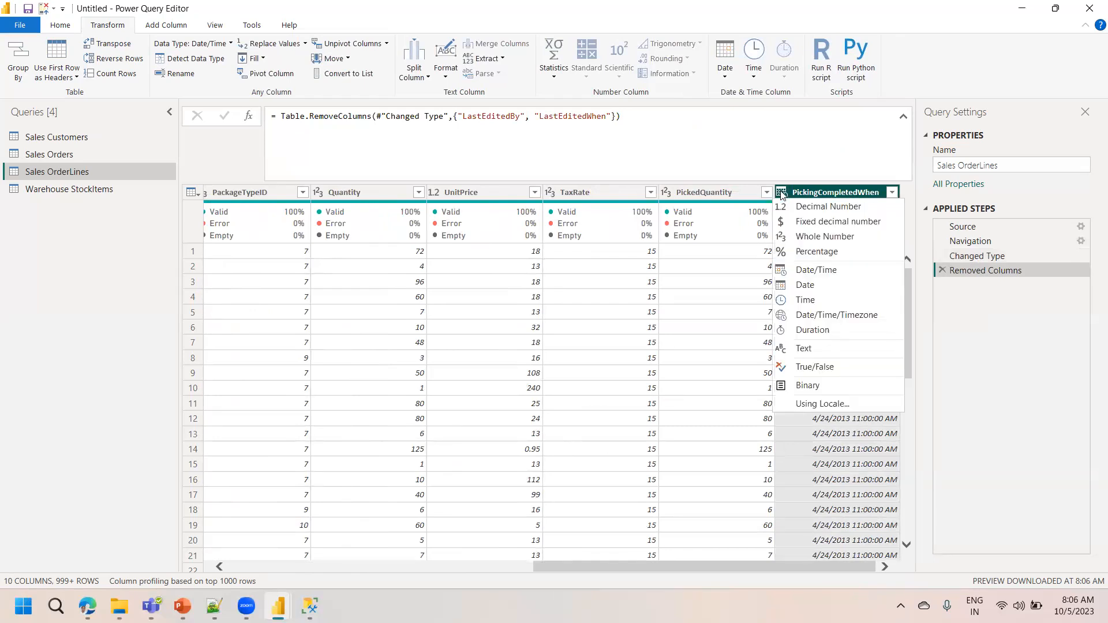
{"action": "left_click", "coordinate": [805, 290]}
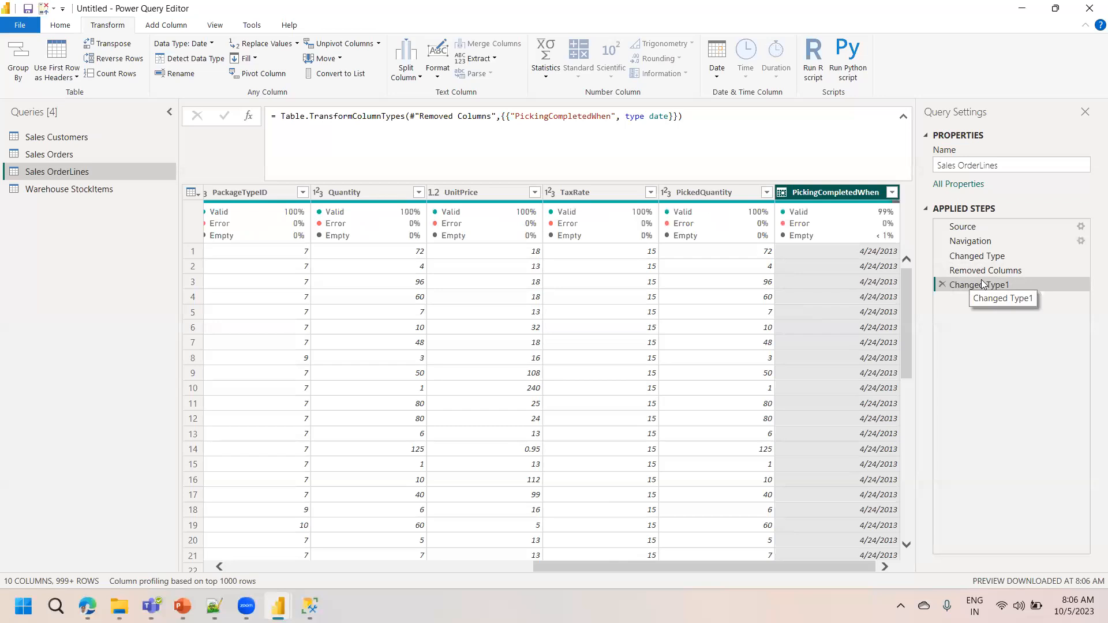
{"action": "left_click_drag", "start_coordinate": [608, 567], "coordinate": [40, 581]}
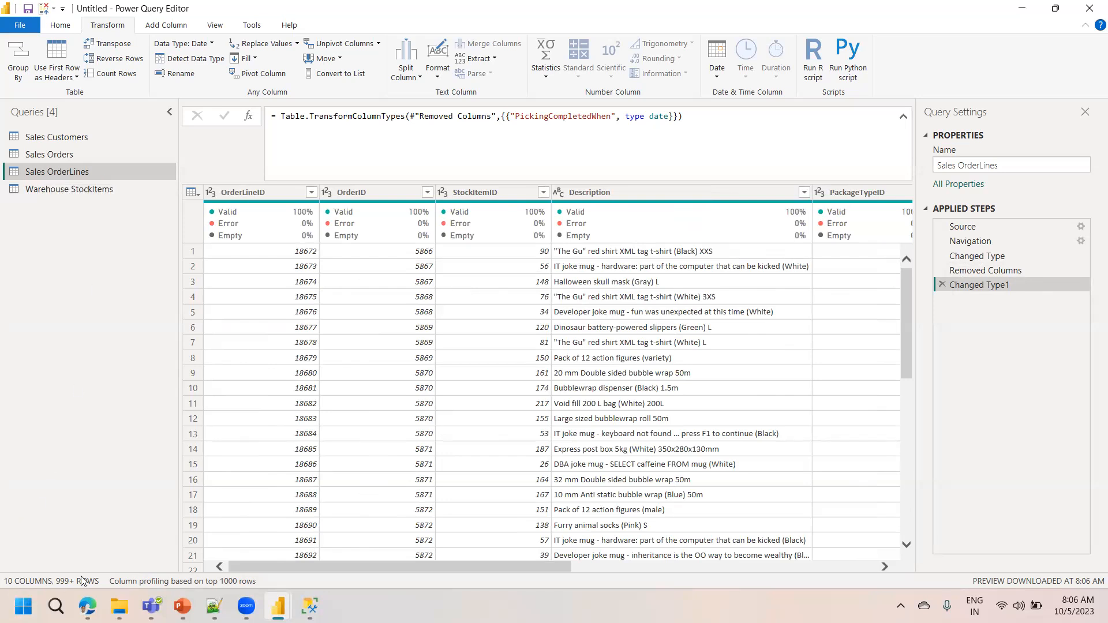
- Open the Warehouse StockItems query and automatically detect the data types of all its columns
{"action": "left_click", "coordinate": [58, 193]}
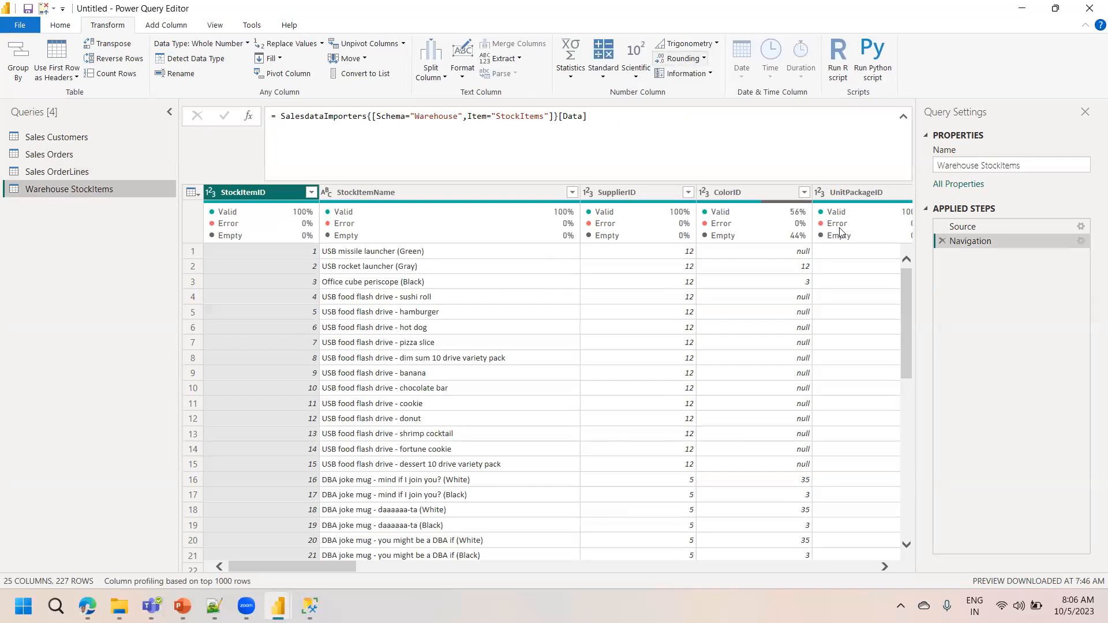
{"action": "key", "text": "ctrl+a"}
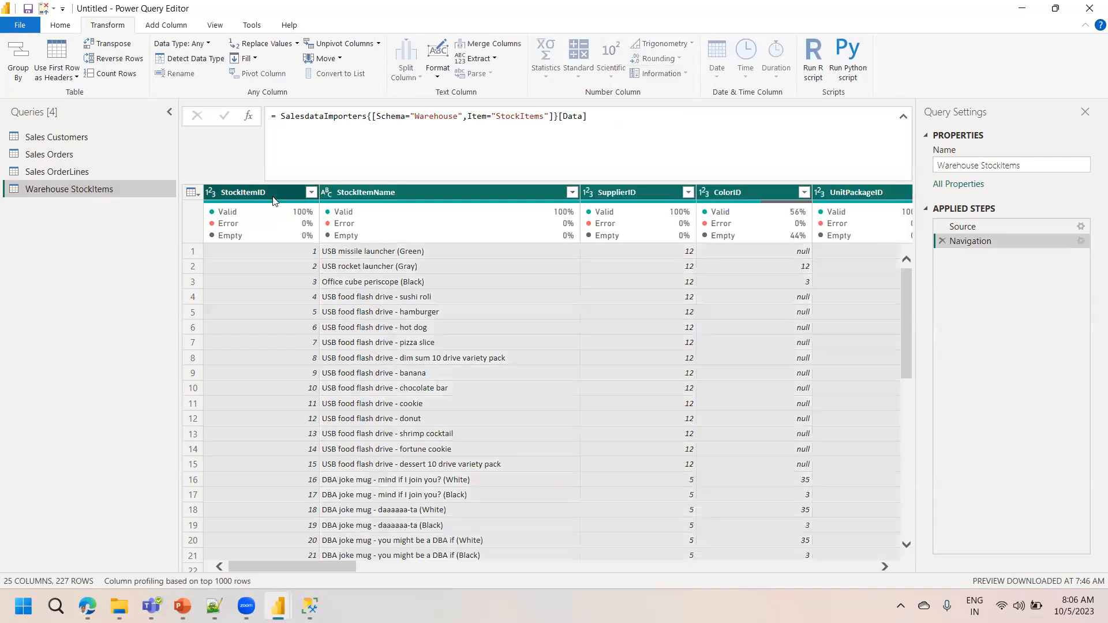
{"action": "left_click", "coordinate": [191, 58]}
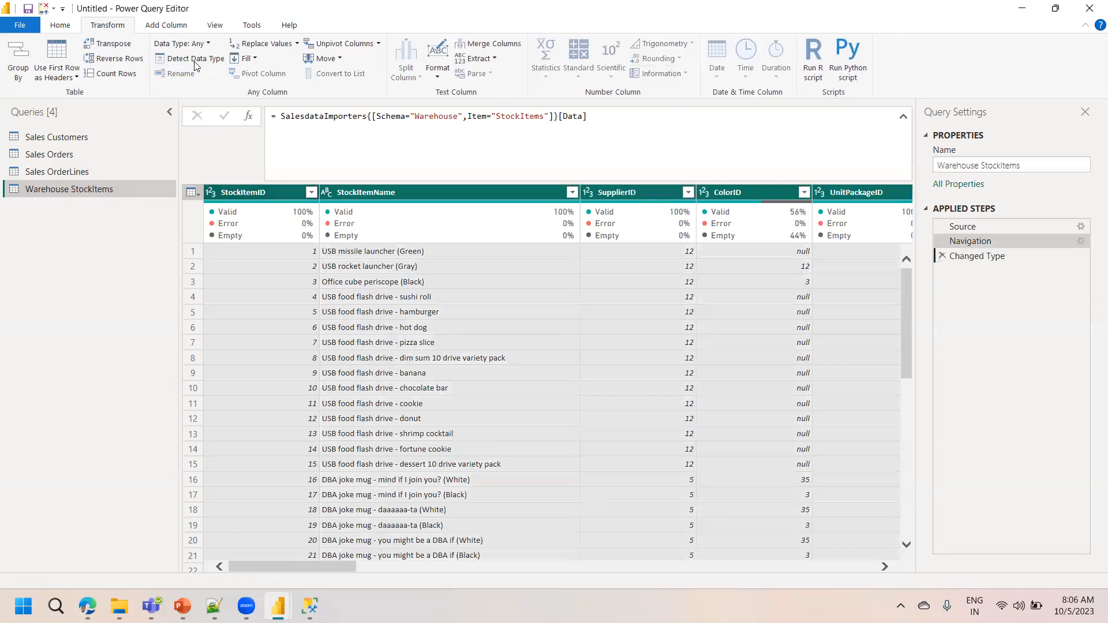
- Examine the null values in the ColorID column of Warehouse StockItems and the operations available for cleaning them
{"action": "left_click_drag", "start_coordinate": [344, 566], "coordinate": [406, 562]}
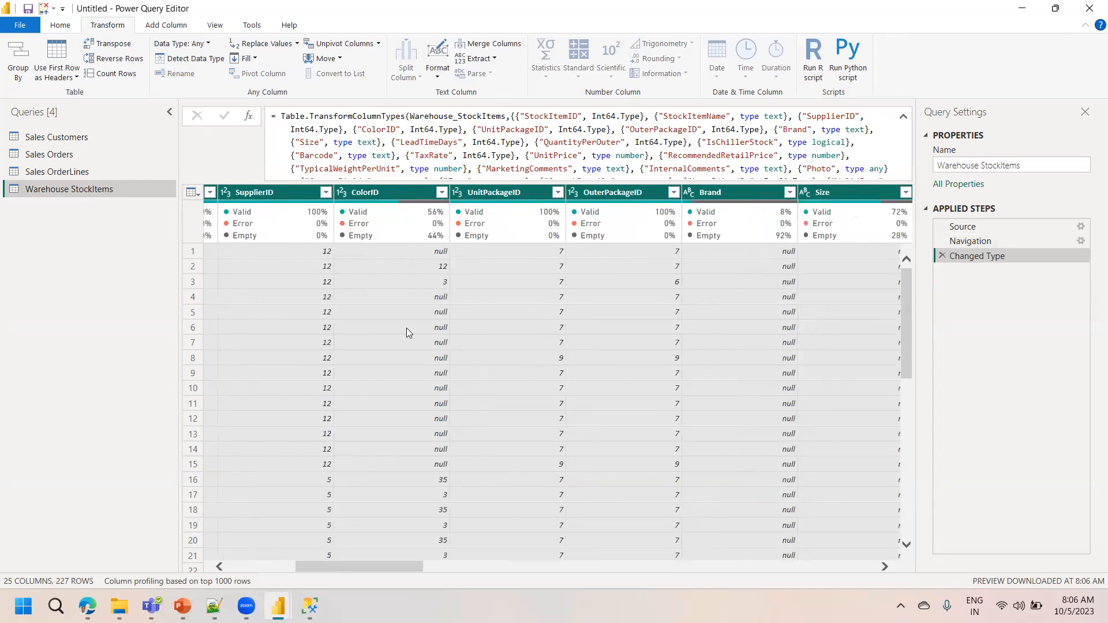
{"action": "left_click", "coordinate": [407, 328]}
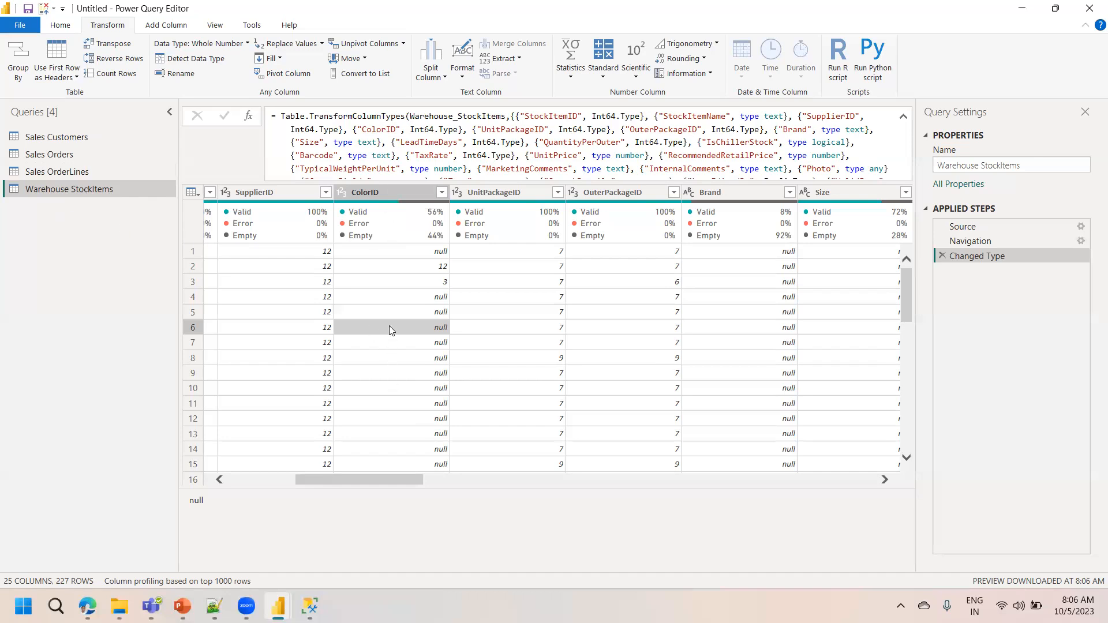
{"action": "right_click", "coordinate": [382, 195]}
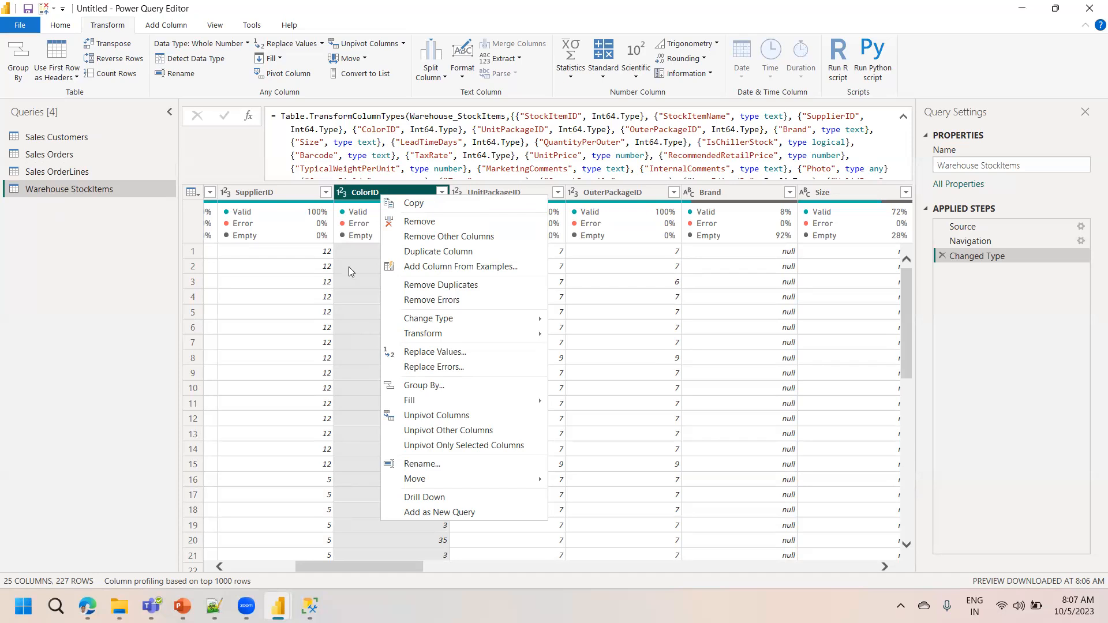
{"action": "left_click", "coordinate": [348, 266]}
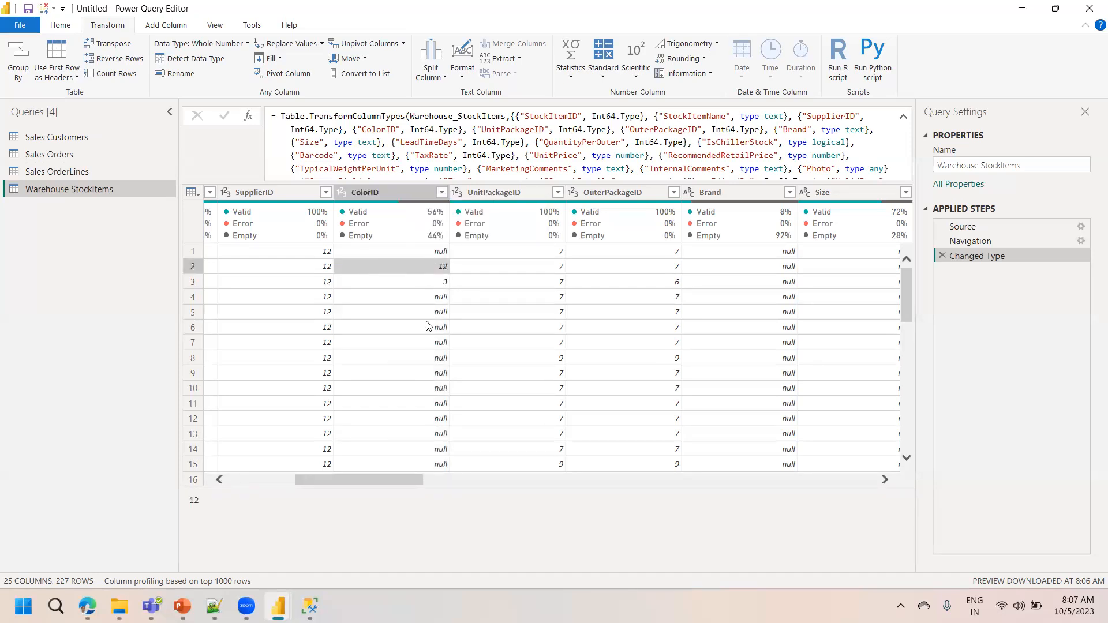
{"action": "right_click", "coordinate": [381, 194]}
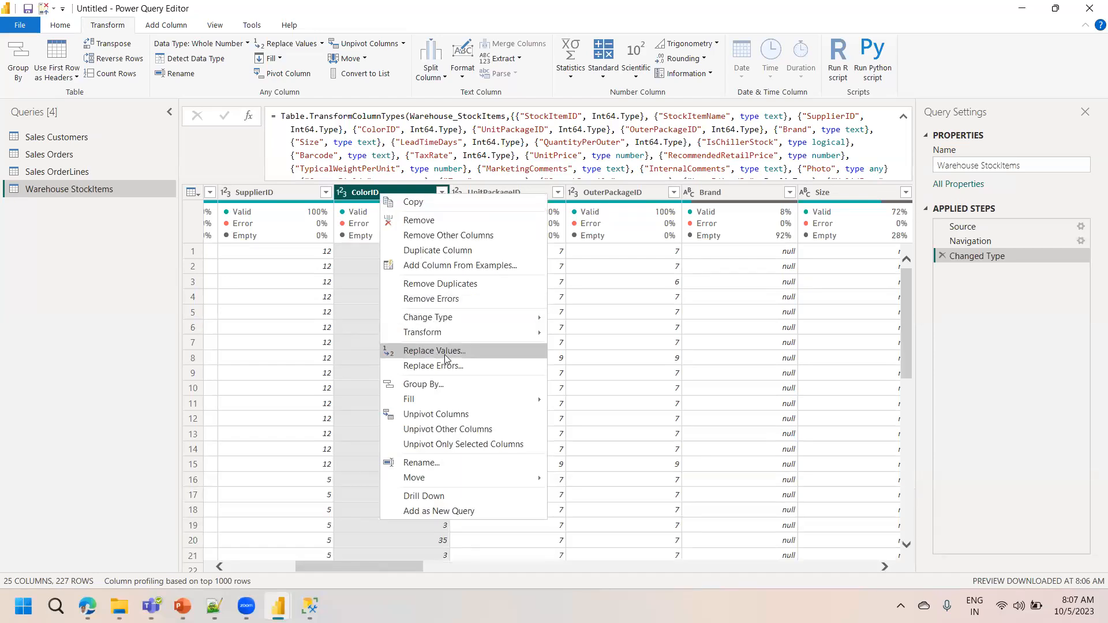
{"action": "left_click", "coordinate": [349, 293]}
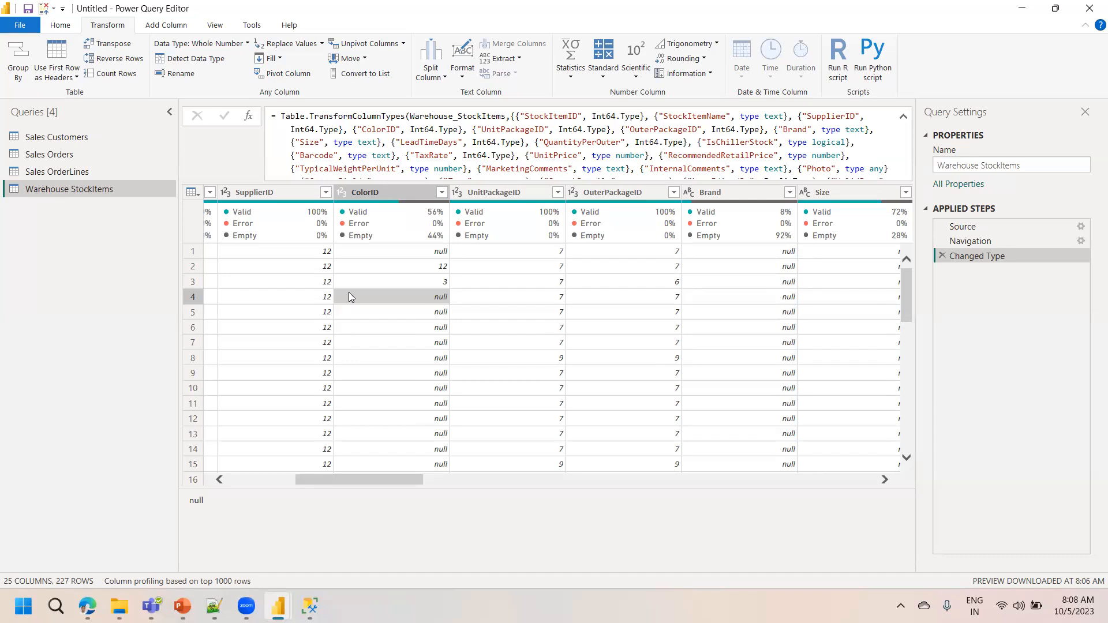
- Inspect the distinct values and column quality of Brand in Warehouse StockItems without applying a filter
{"action": "left_click", "coordinate": [704, 196]}
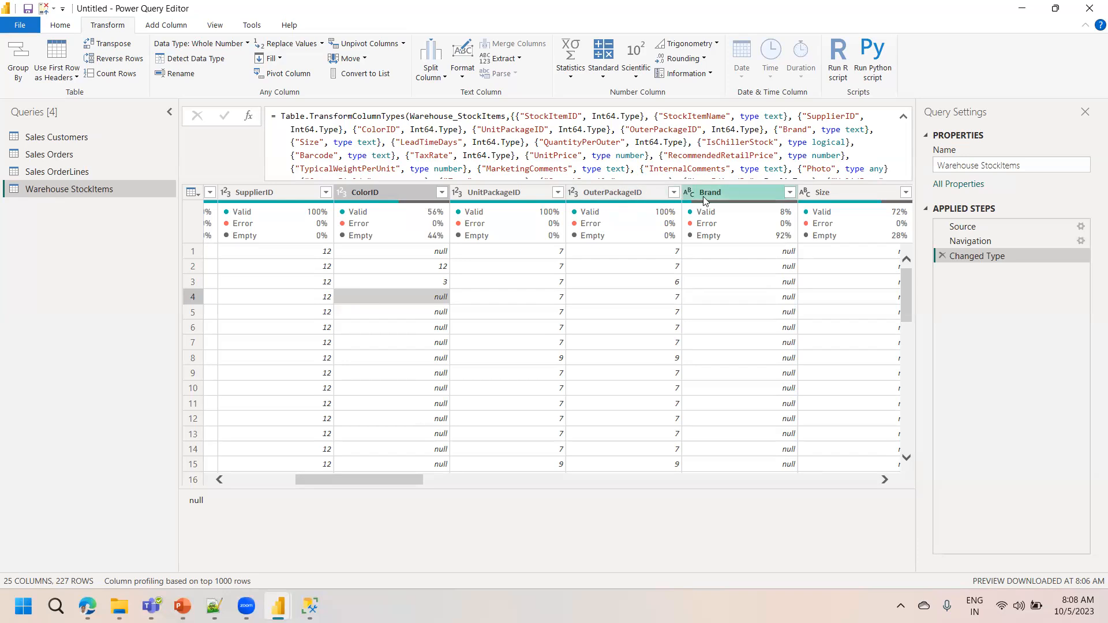
{"action": "left_click", "coordinate": [789, 192]}
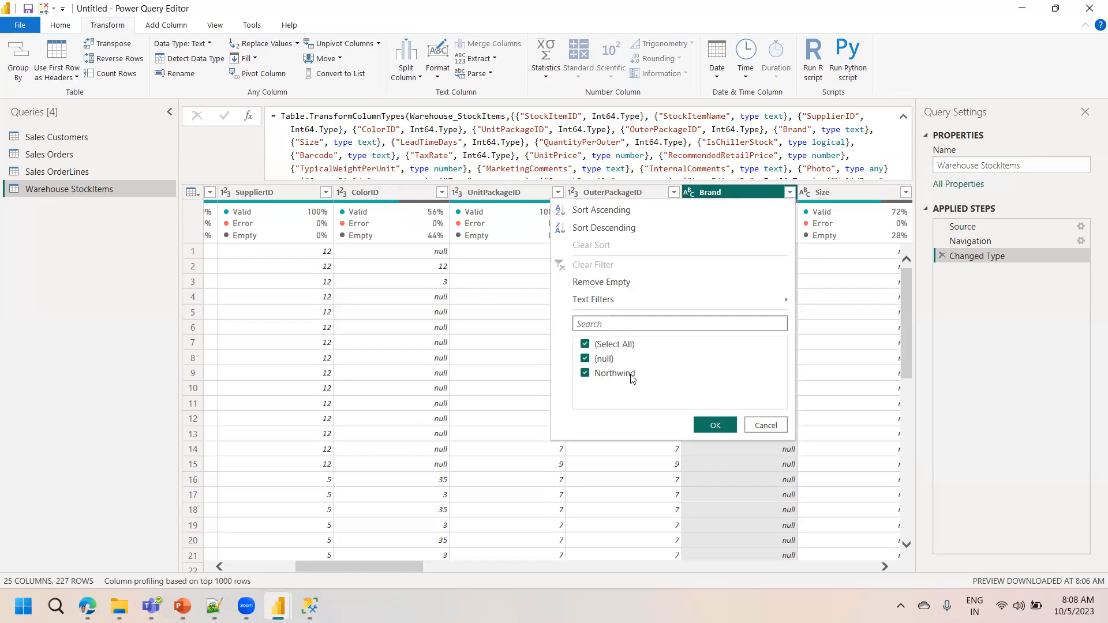
{"action": "left_click", "coordinate": [595, 362]}
{"action": "left_click", "coordinate": [724, 199]}
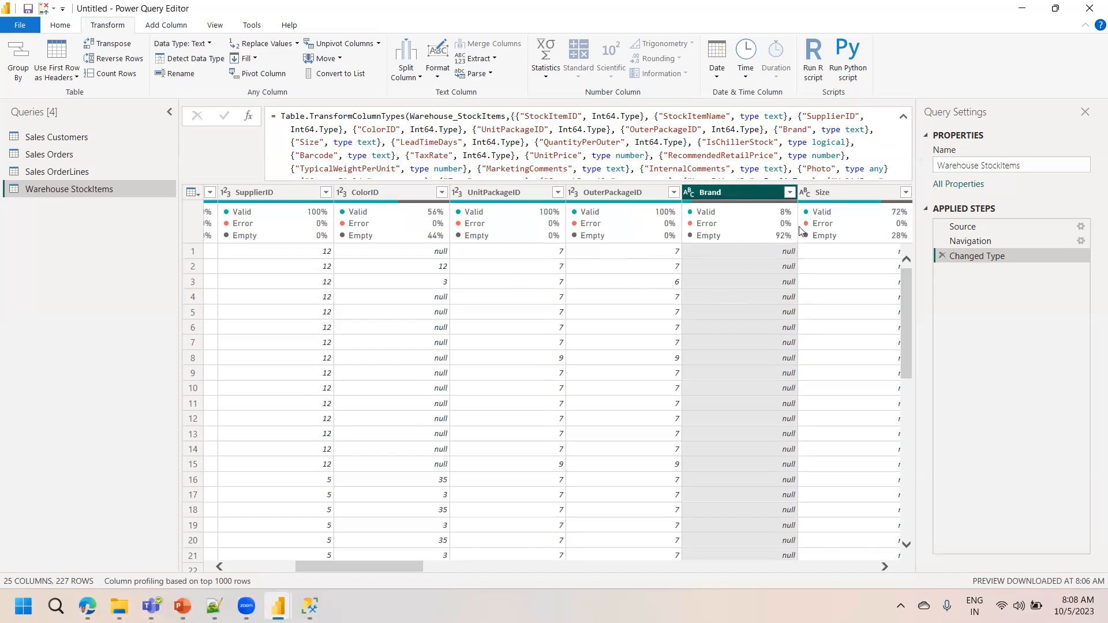
{"action": "mouse_move", "coordinate": [775, 220]}
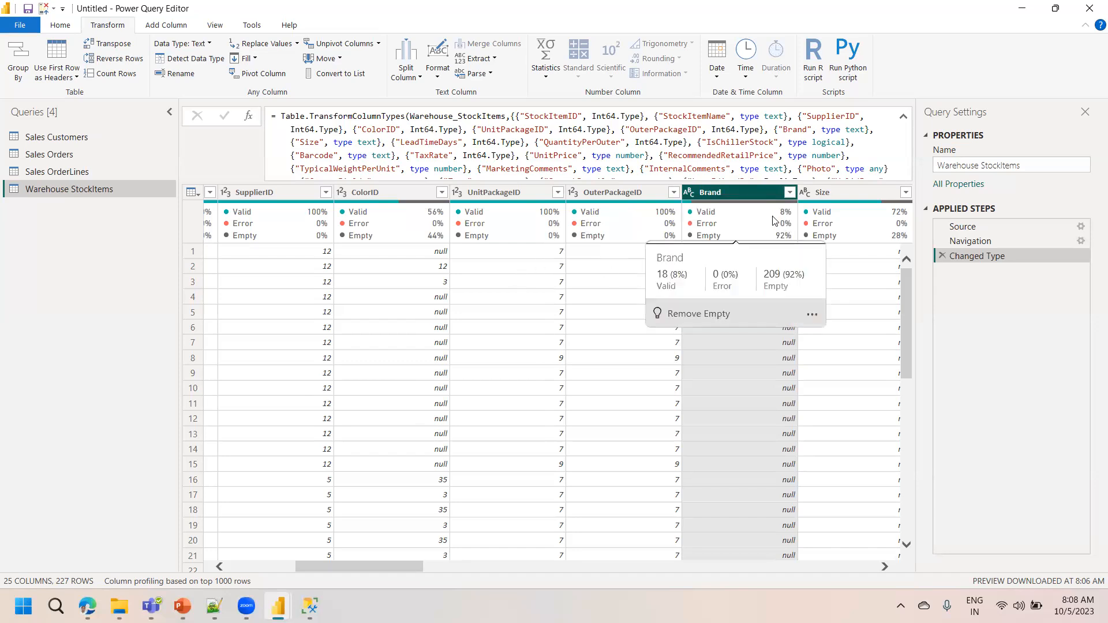
{"action": "right_click", "coordinate": [750, 193]}
{"action": "left_click", "coordinate": [731, 195]}
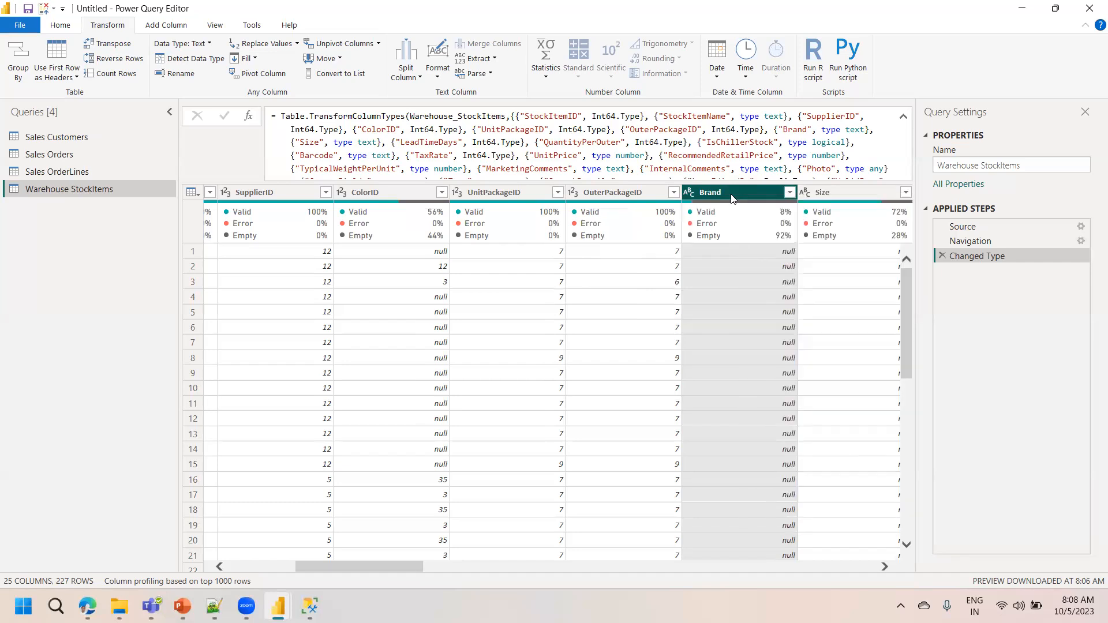
{"action": "left_click", "coordinate": [790, 193]}
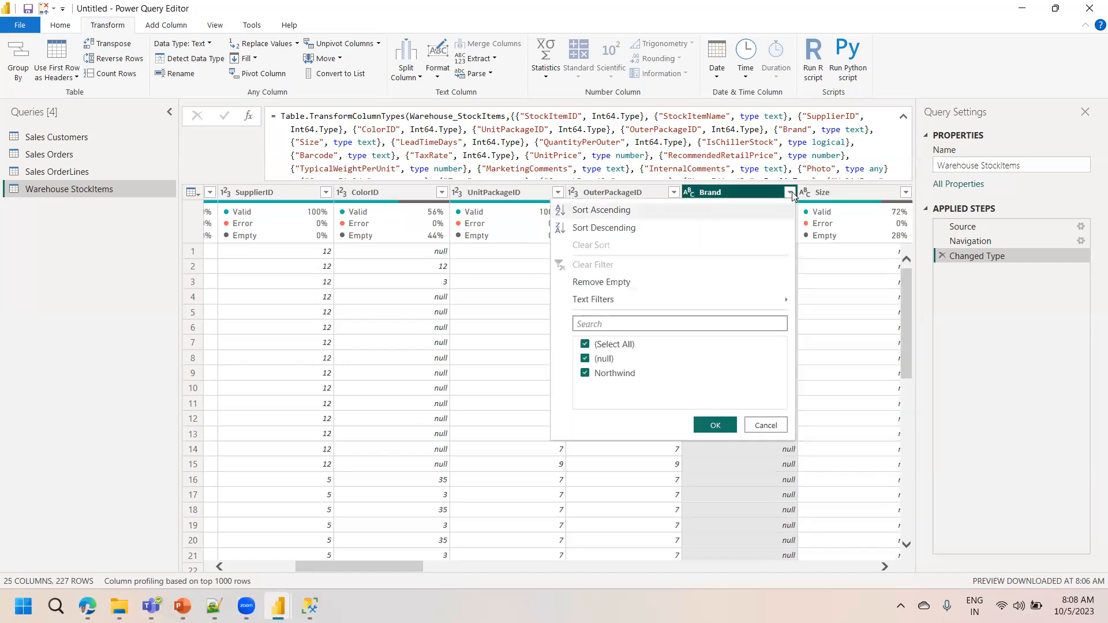
{"action": "left_click", "coordinate": [585, 360]}
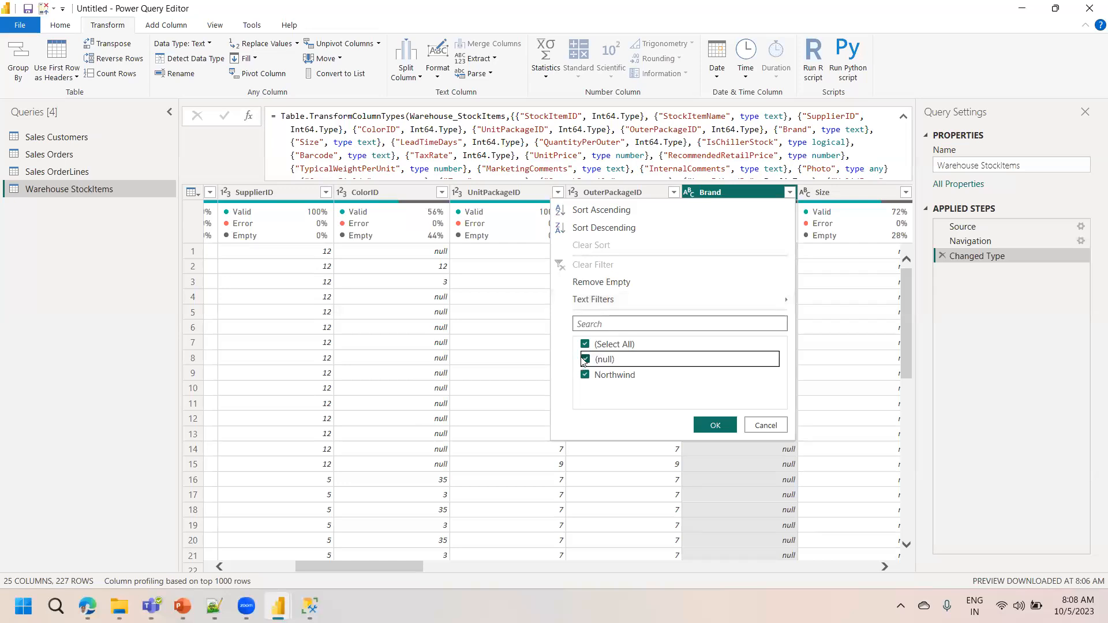
{"action": "left_click", "coordinate": [585, 360]}
{"action": "left_click", "coordinate": [822, 328]}
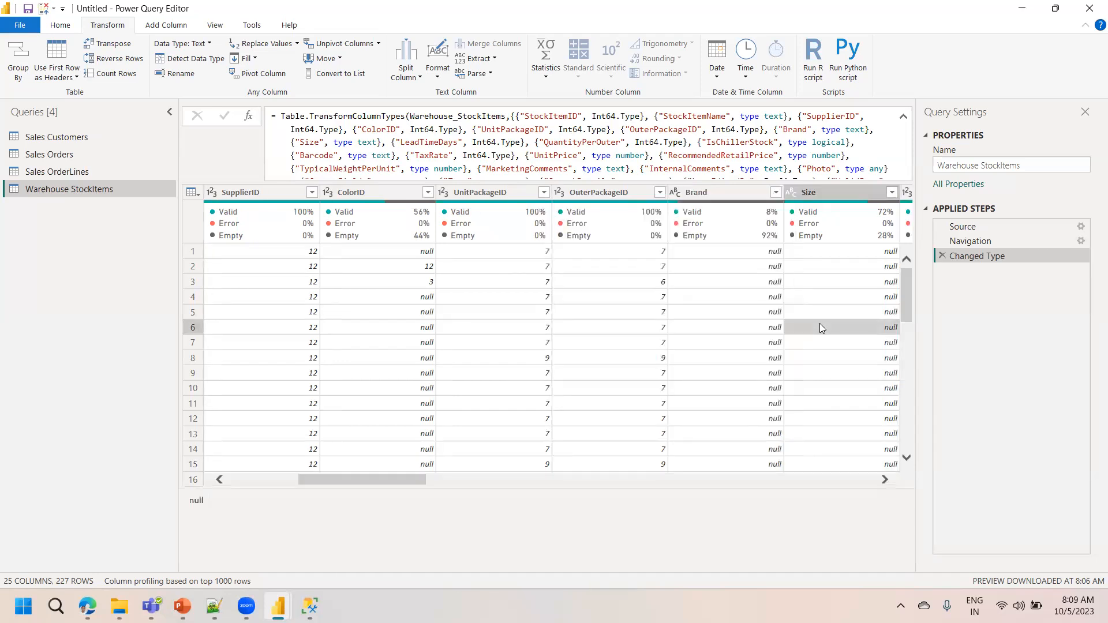
- Inspect the distinct values of the Size column in Warehouse StockItems without applying a filter
{"action": "left_click", "coordinate": [727, 199]}
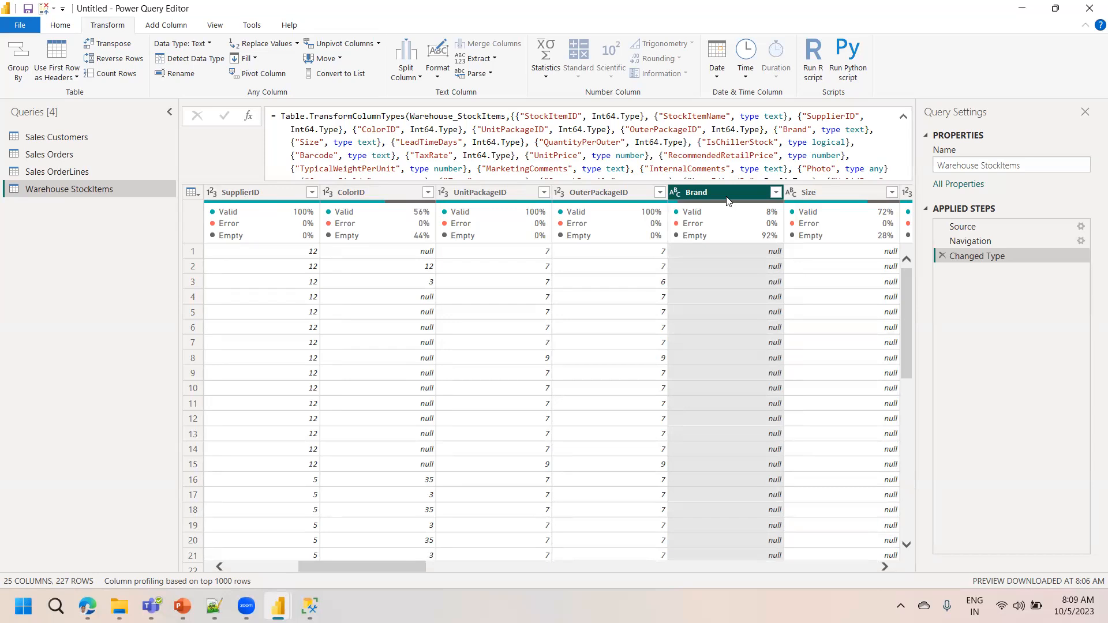
{"action": "left_click_drag", "start_coordinate": [419, 565], "coordinate": [486, 566]}
{"action": "left_click", "coordinate": [497, 198]}
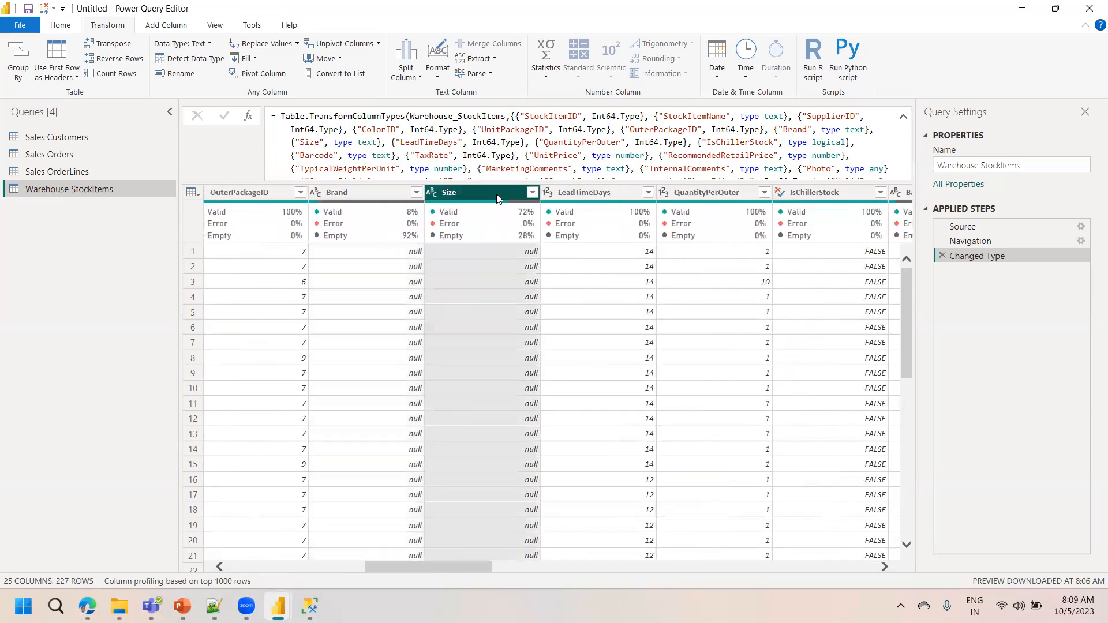
{"action": "left_click", "coordinate": [531, 192]}
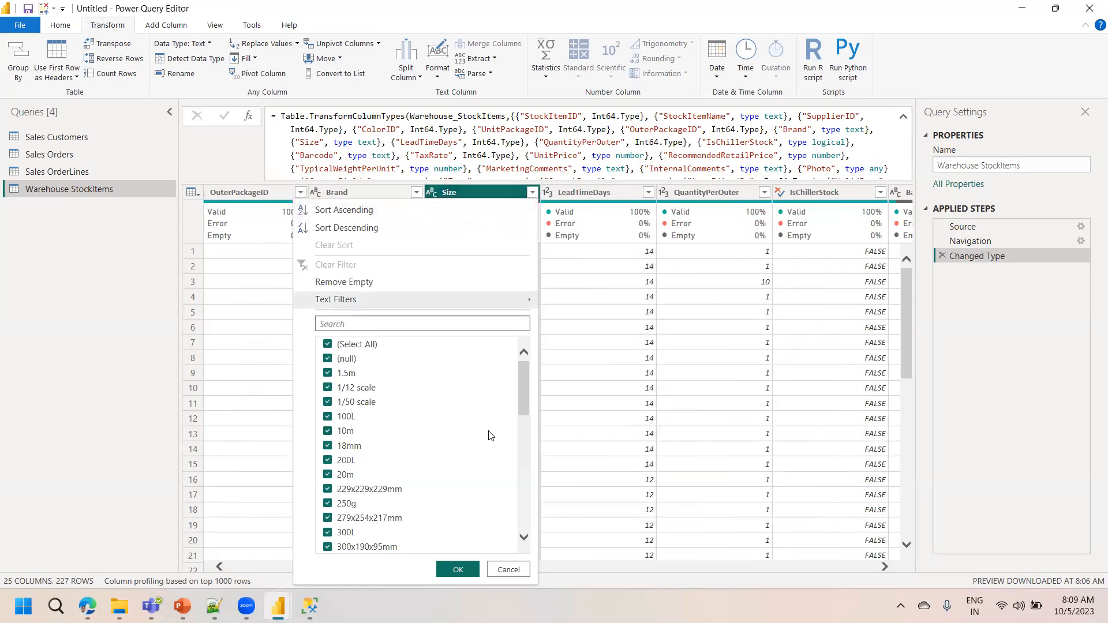
{"action": "left_click", "coordinate": [562, 340]}
- Remove the IsChillerStock and Barcode columns from Warehouse StockItems
{"action": "left_click_drag", "start_coordinate": [479, 481], "coordinate": [551, 480]}
{"action": "left_click", "coordinate": [448, 195]}
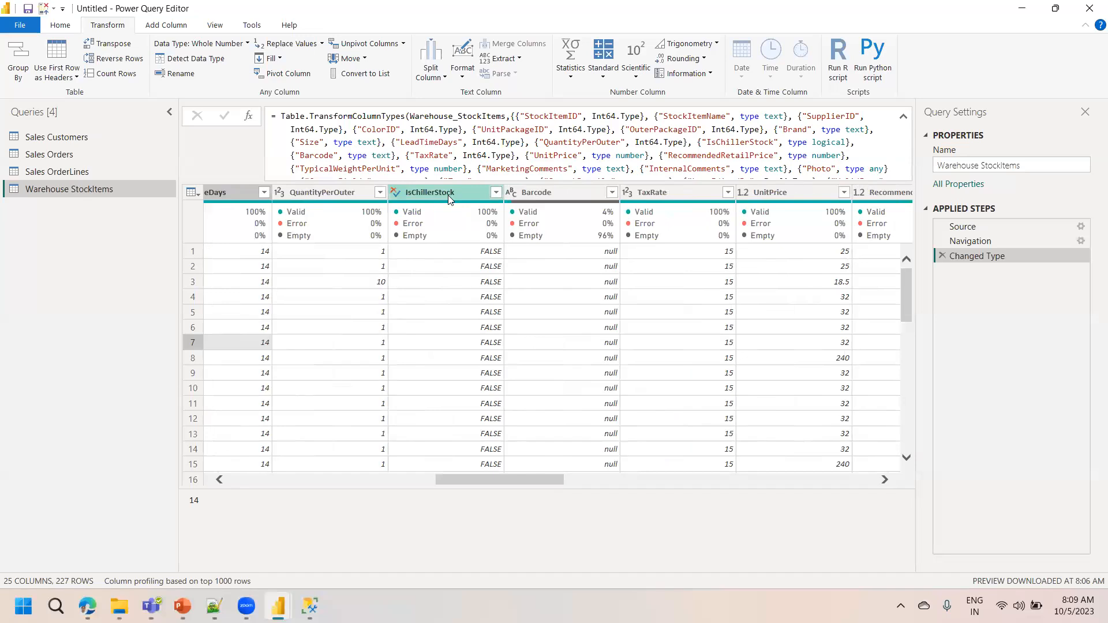
{"action": "right_click", "coordinate": [448, 195]}
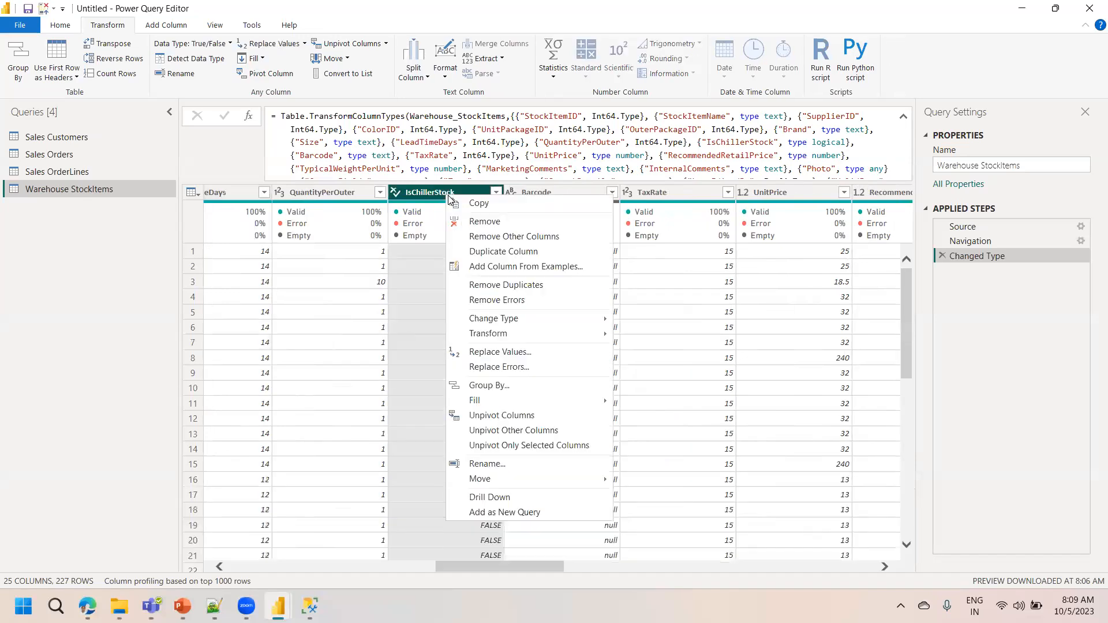
{"action": "left_click", "coordinate": [484, 224]}
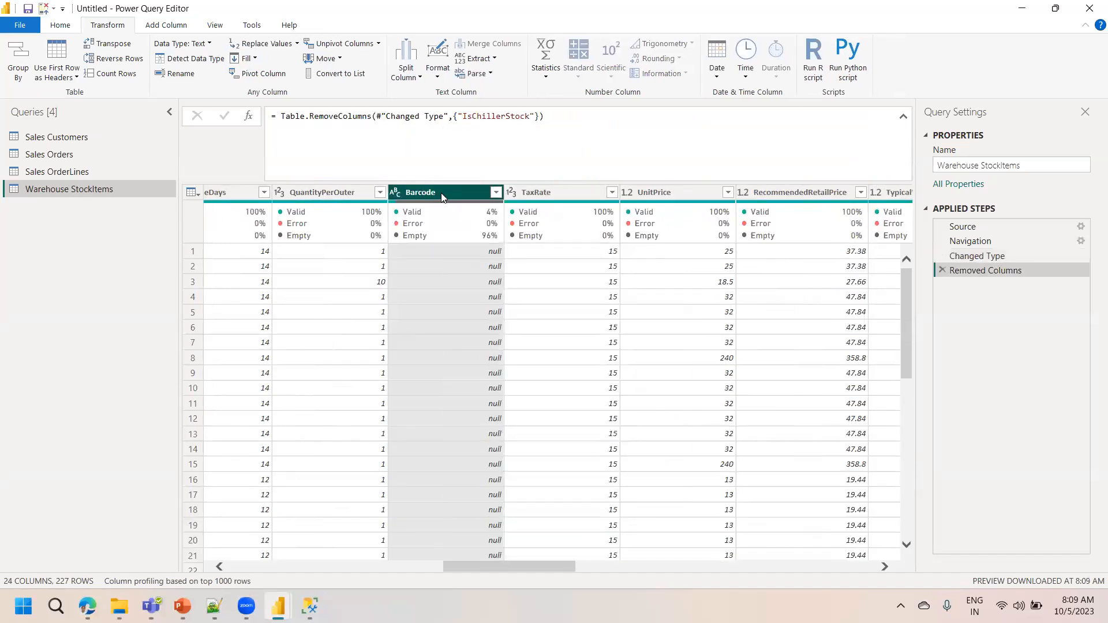
{"action": "right_click", "coordinate": [443, 197]}
{"action": "left_click", "coordinate": [479, 216]}
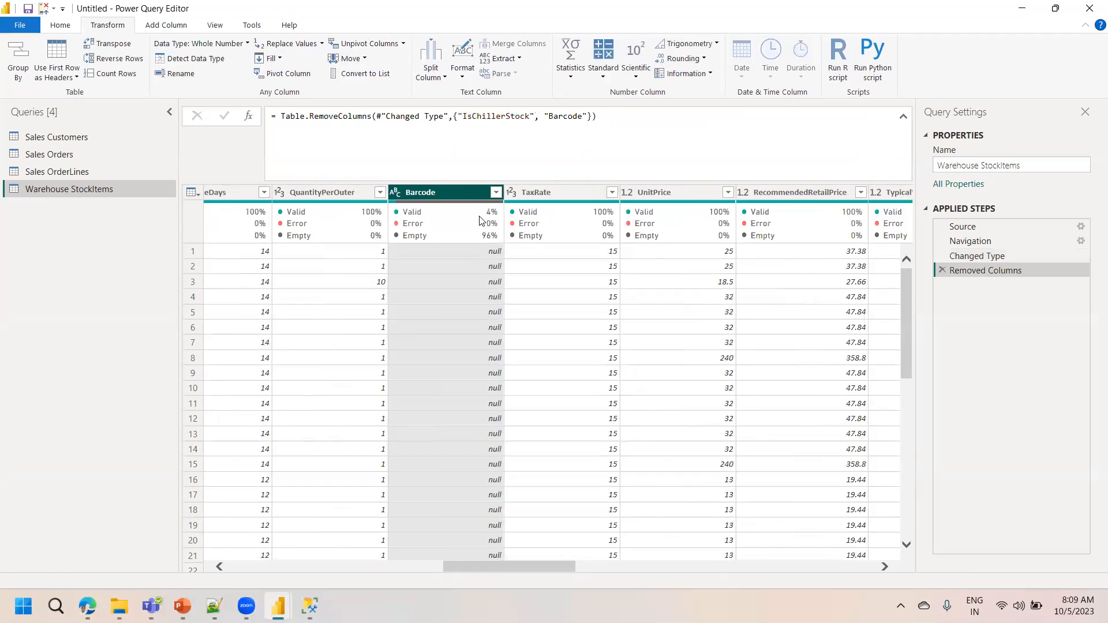
- Remove MarketingComments, InternalComments, Photo, CustomFields, Tags, LastEditedBy, ValidFrom and ValidTo from Warehouse StockItems, keeping SearchDetails
{"action": "left_click_drag", "start_coordinate": [575, 566], "coordinate": [693, 552]}
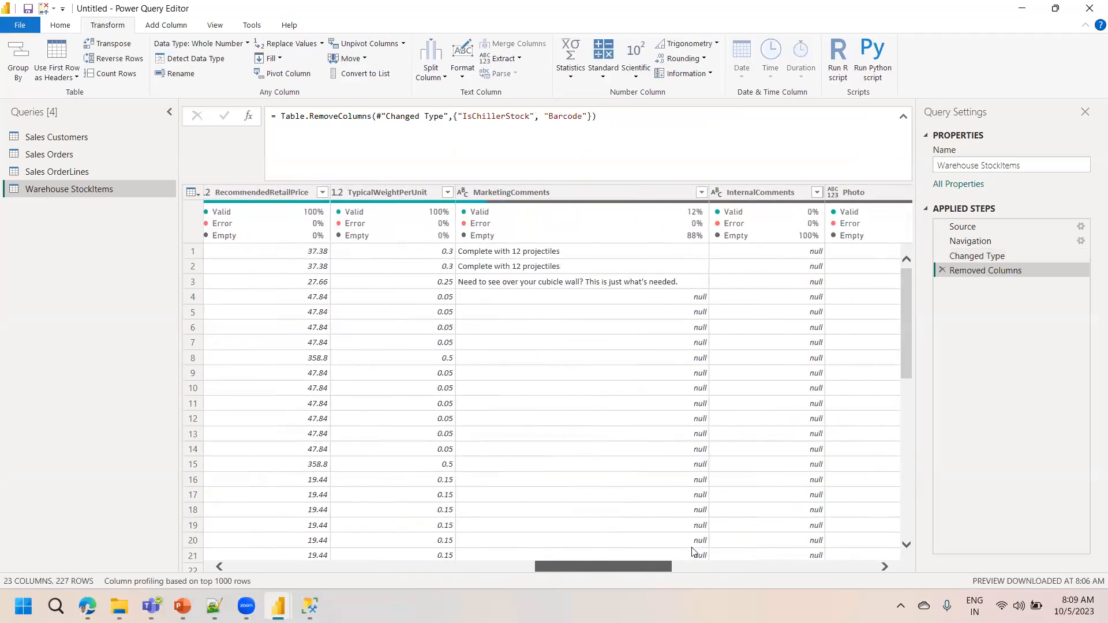
{"action": "left_click", "coordinate": [431, 191]}
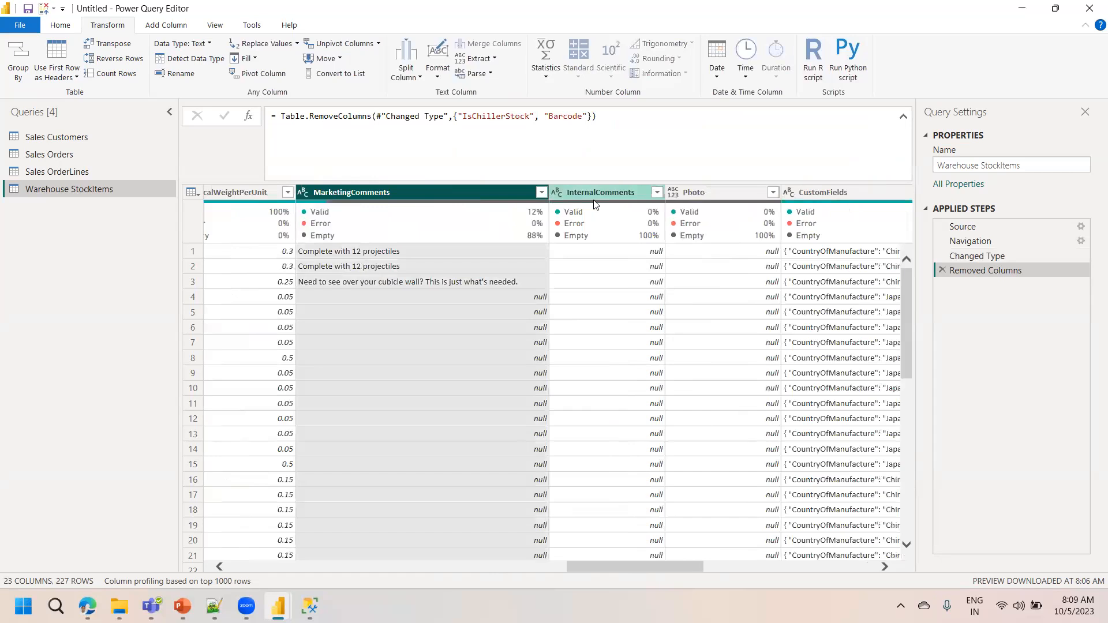
{"action": "left_click", "coordinate": [611, 192], "text": "ctrl"}
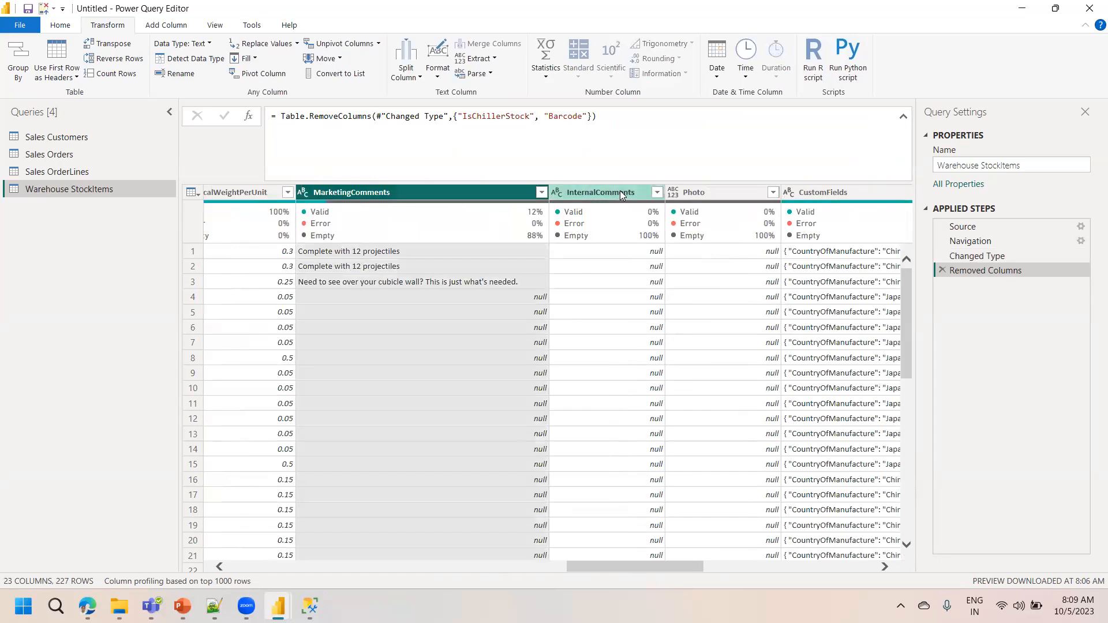
{"action": "left_click", "coordinate": [717, 192], "text": "ctrl"}
{"action": "left_click", "coordinate": [825, 193], "text": "ctrl"}
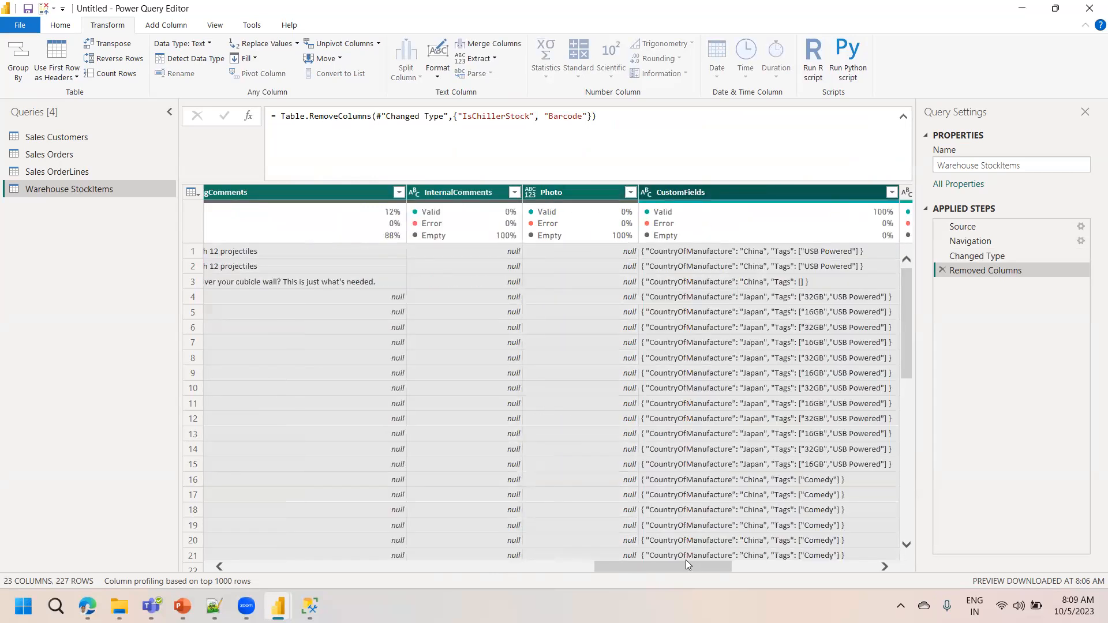
{"action": "scroll", "coordinate": [702, 561], "scroll_direction": "right", "scroll_amount": 3}
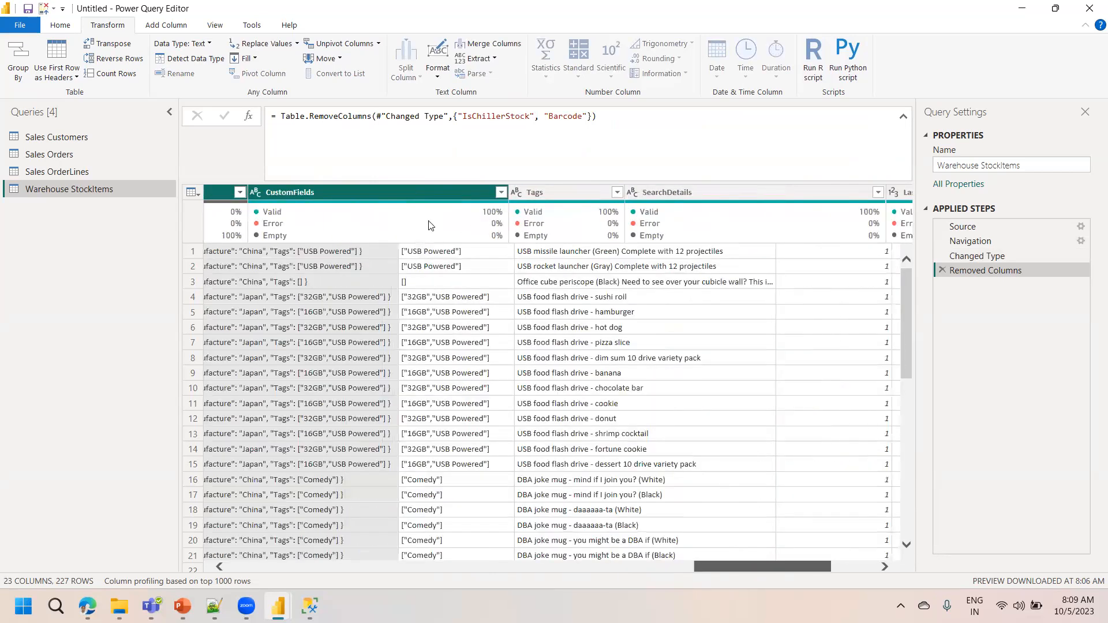
{"action": "scroll", "coordinate": [428, 225], "scroll_direction": "right", "scroll_amount": 2}
{"action": "left_click", "coordinate": [404, 193], "text": "ctrl"}
{"action": "left_click", "coordinate": [564, 195], "text": "ctrl"}
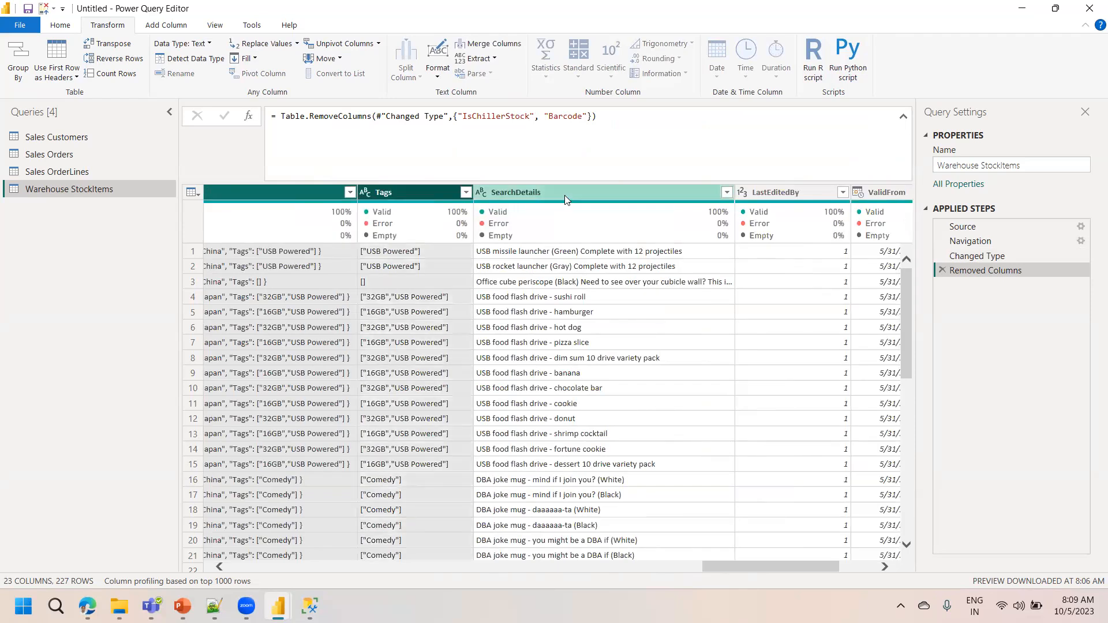
{"action": "left_click", "coordinate": [775, 192], "text": "ctrl"}
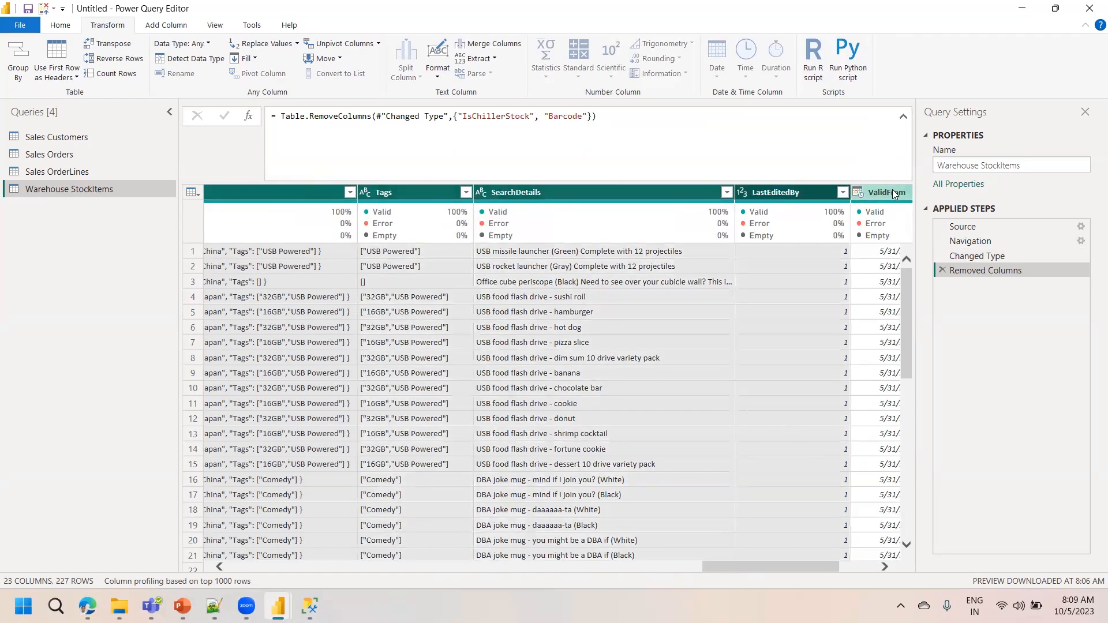
{"action": "left_click", "coordinate": [892, 193], "text": "ctrl"}
{"action": "left_click", "coordinate": [570, 194], "text": "ctrl"}
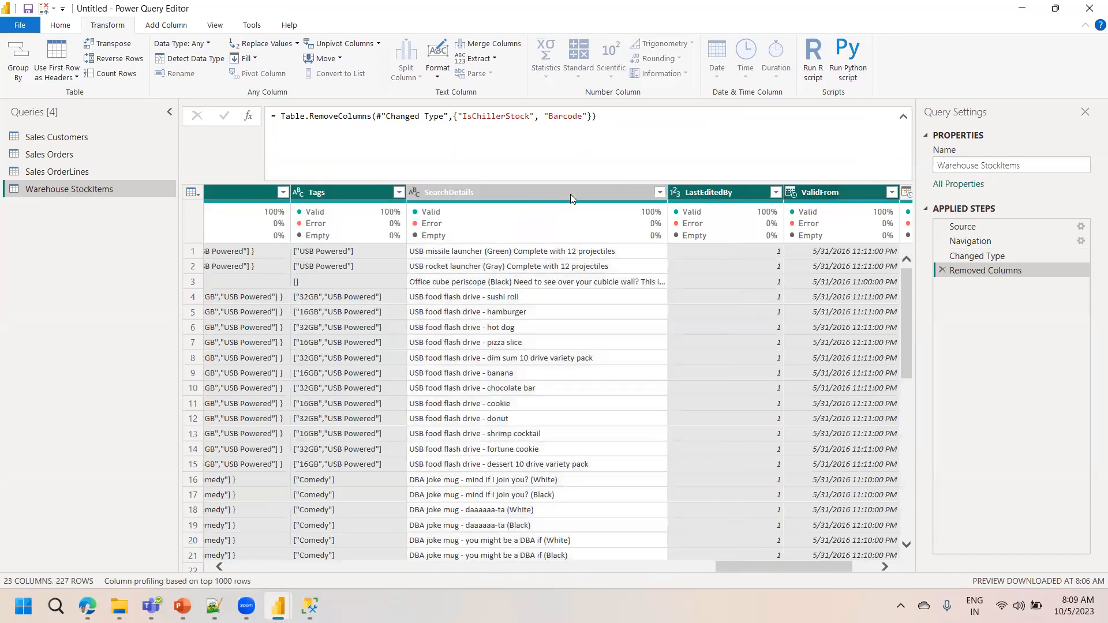
{"action": "right_click", "coordinate": [726, 192]}
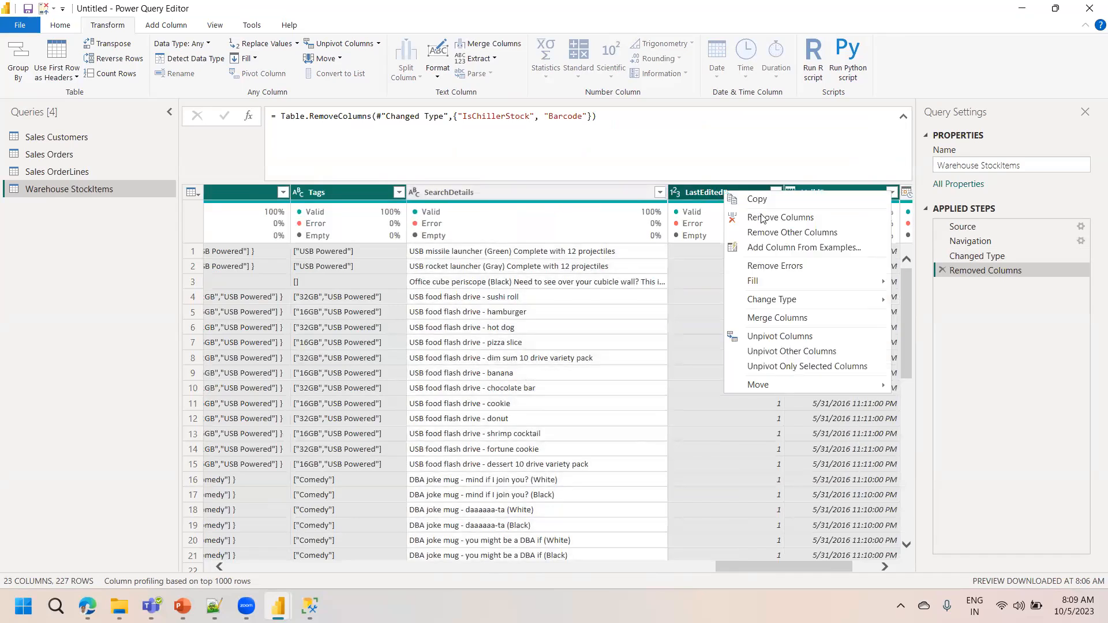
{"action": "left_click", "coordinate": [763, 218]}
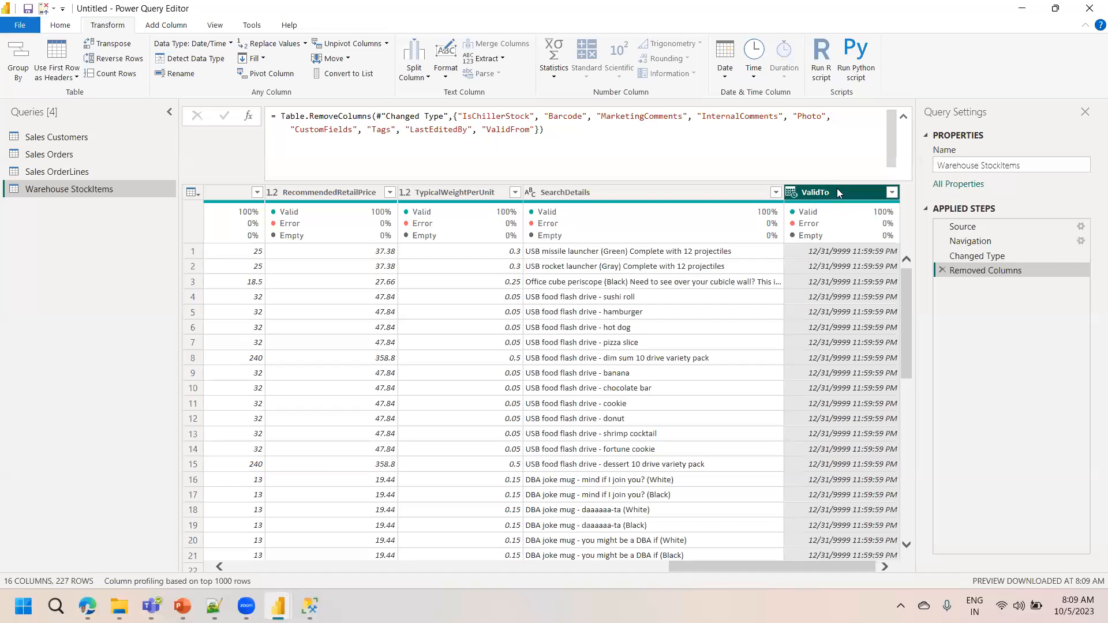
{"action": "right_click", "coordinate": [839, 193]}
{"action": "left_click", "coordinate": [873, 214]}
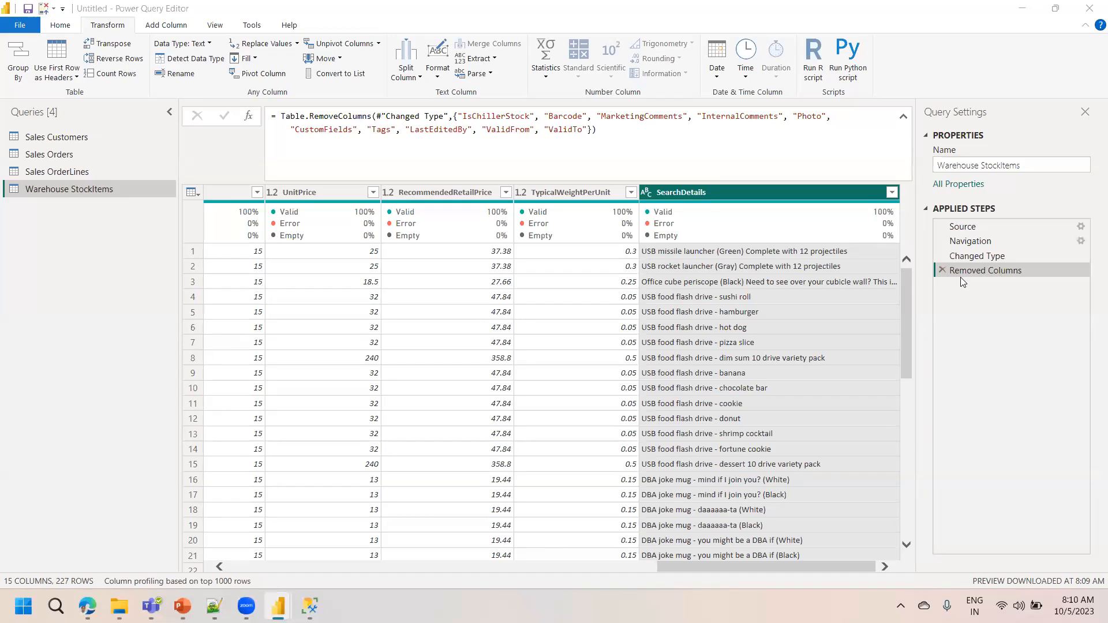
- Open the Sales OrderLines query and review its Removed Columns, Changed Type and Changed Type1 transformation steps
{"action": "left_click", "coordinate": [47, 176]}
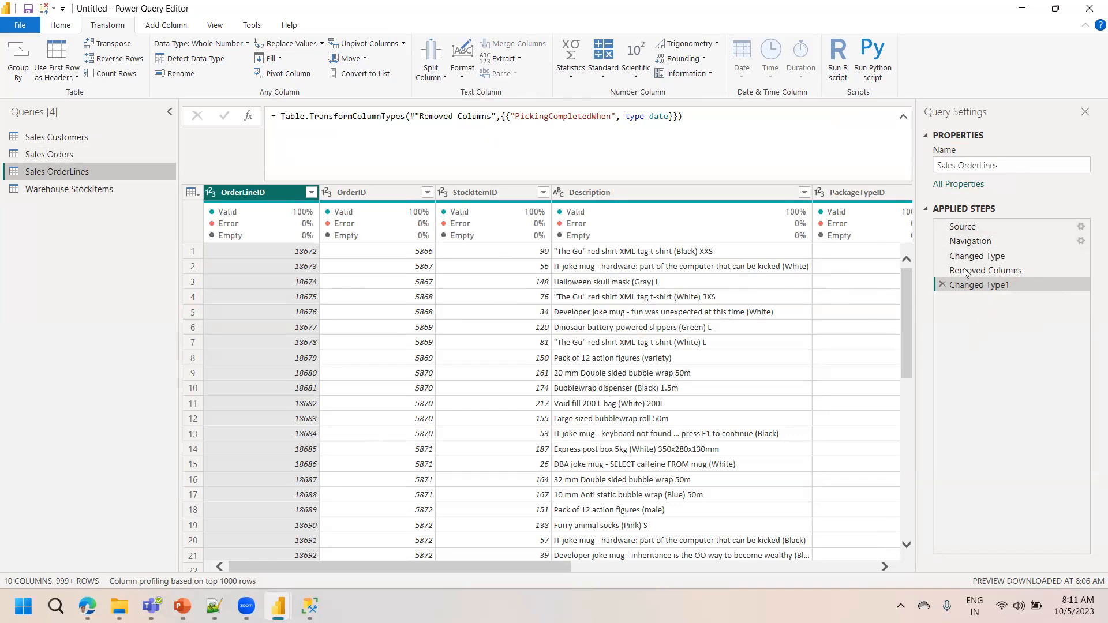
{"action": "left_click", "coordinate": [984, 271]}
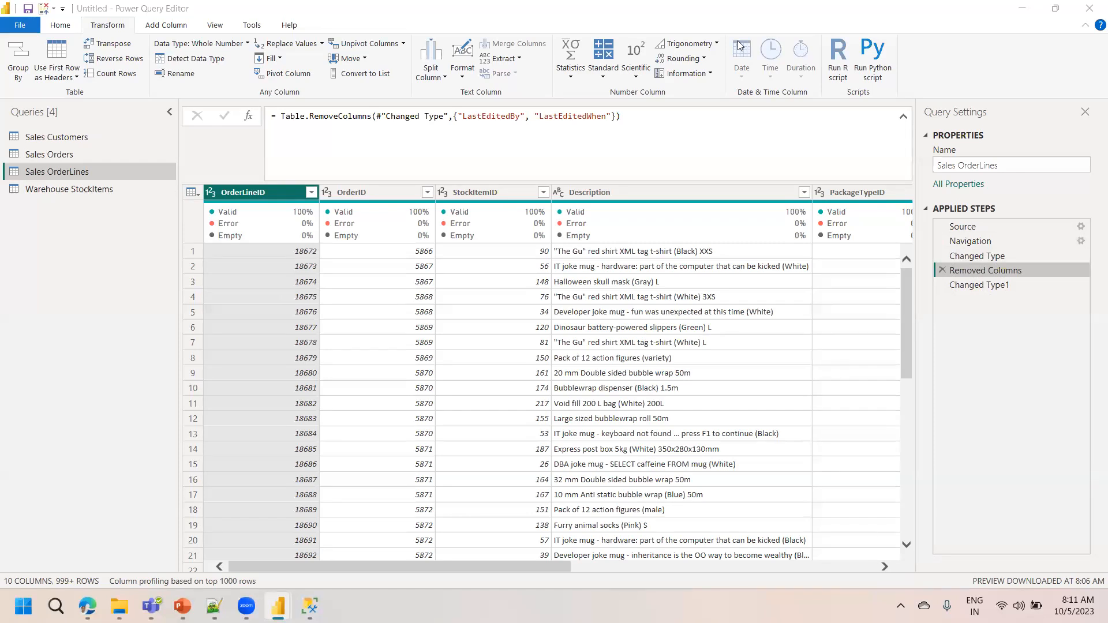
{"action": "left_click", "coordinate": [972, 257]}
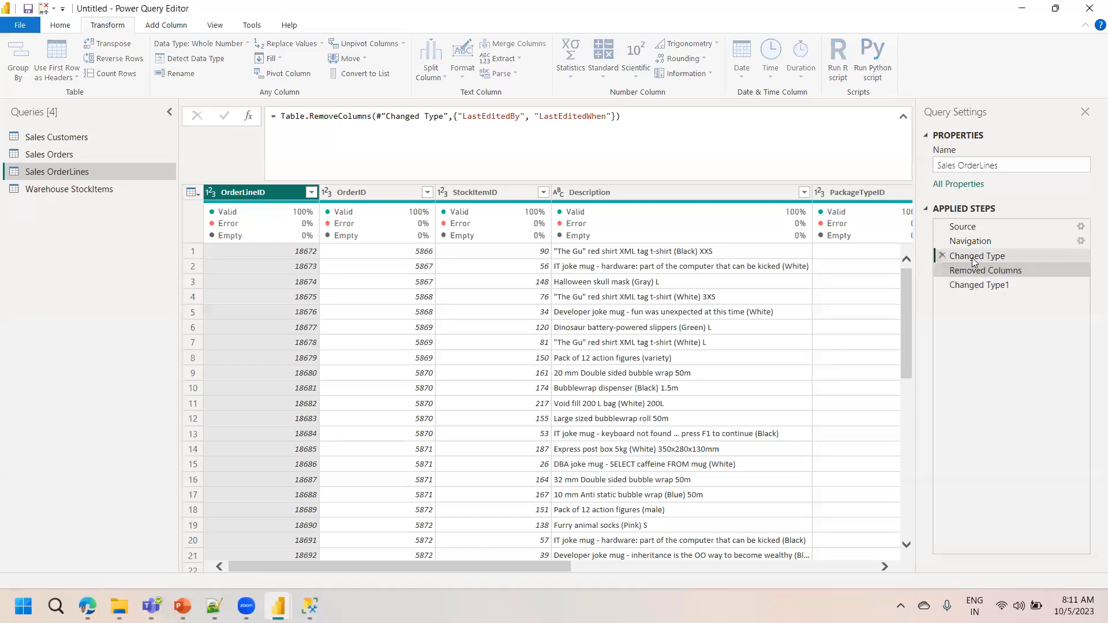
{"action": "left_click", "coordinate": [978, 290]}
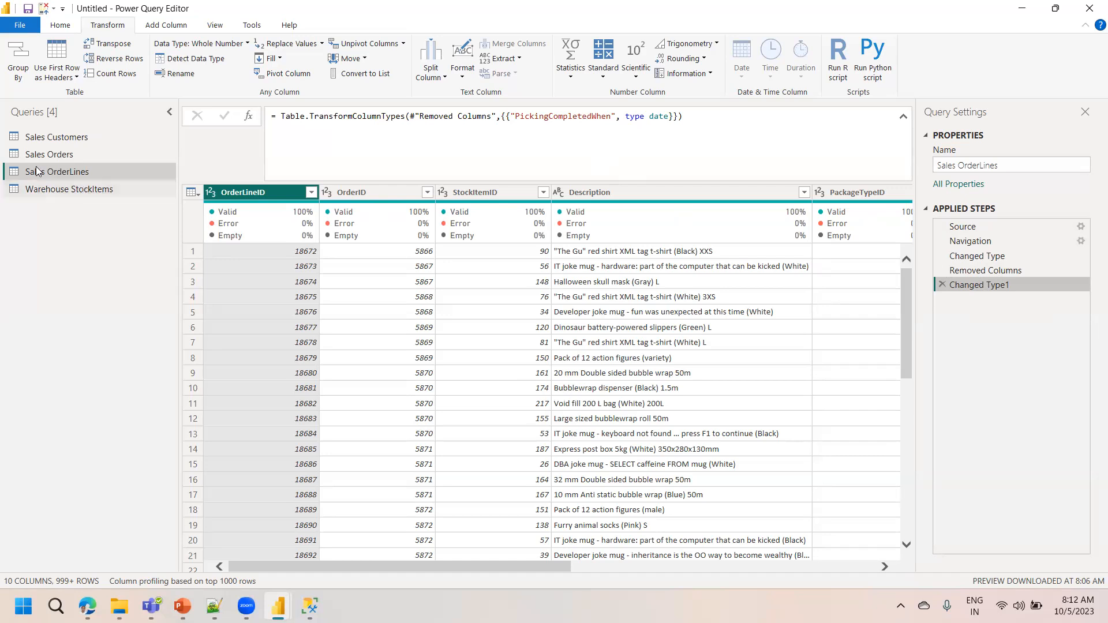
- Open the Sales Orders query and review its applied transformations from Removed Columns back to the first Changed Type
{"action": "left_click", "coordinate": [55, 157]}
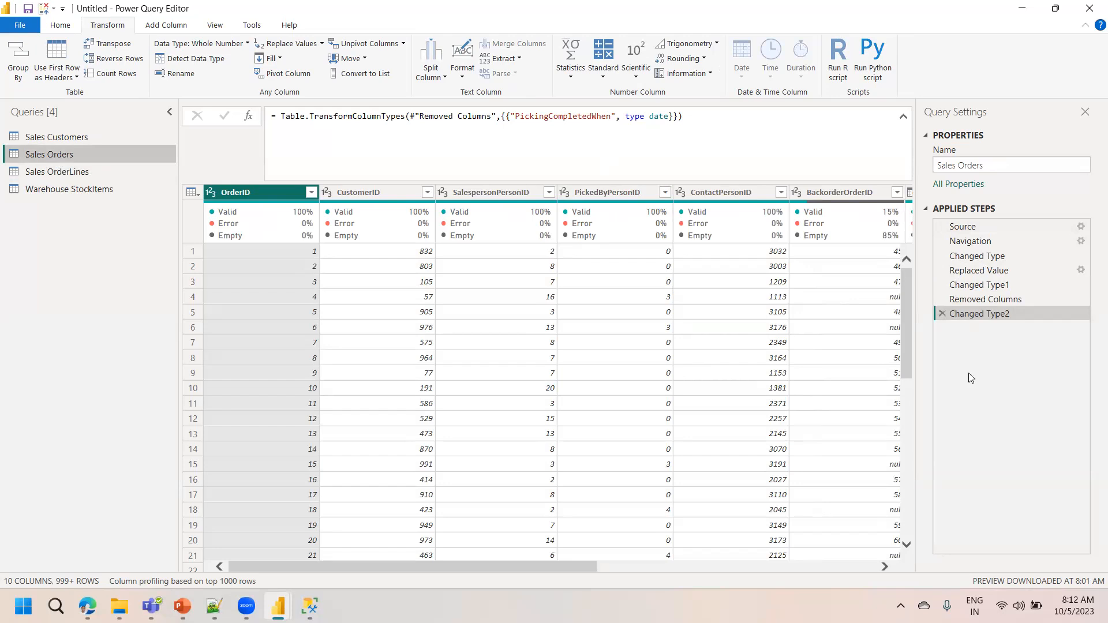
{"action": "left_click", "coordinate": [979, 299]}
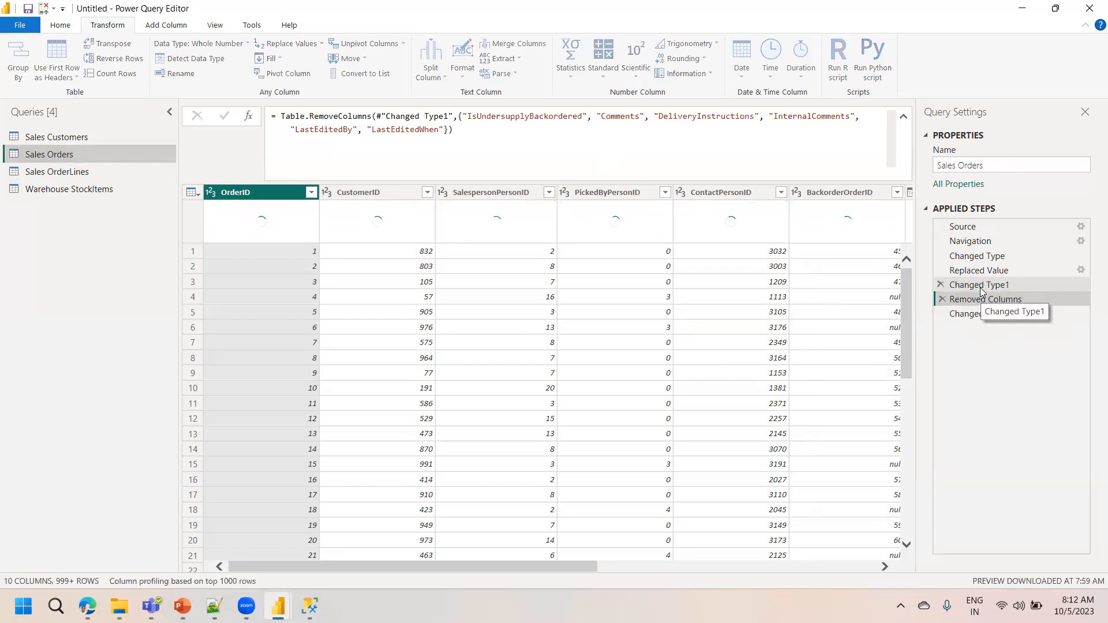
{"action": "left_click", "coordinate": [981, 282]}
{"action": "left_click", "coordinate": [981, 271]}
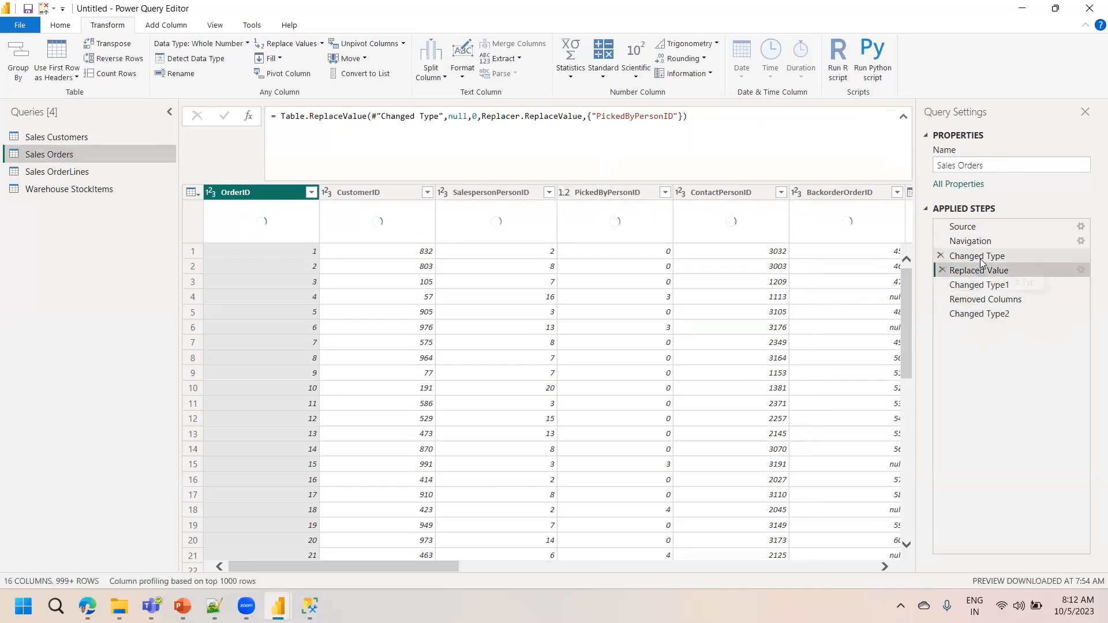
{"action": "left_click", "coordinate": [979, 257]}
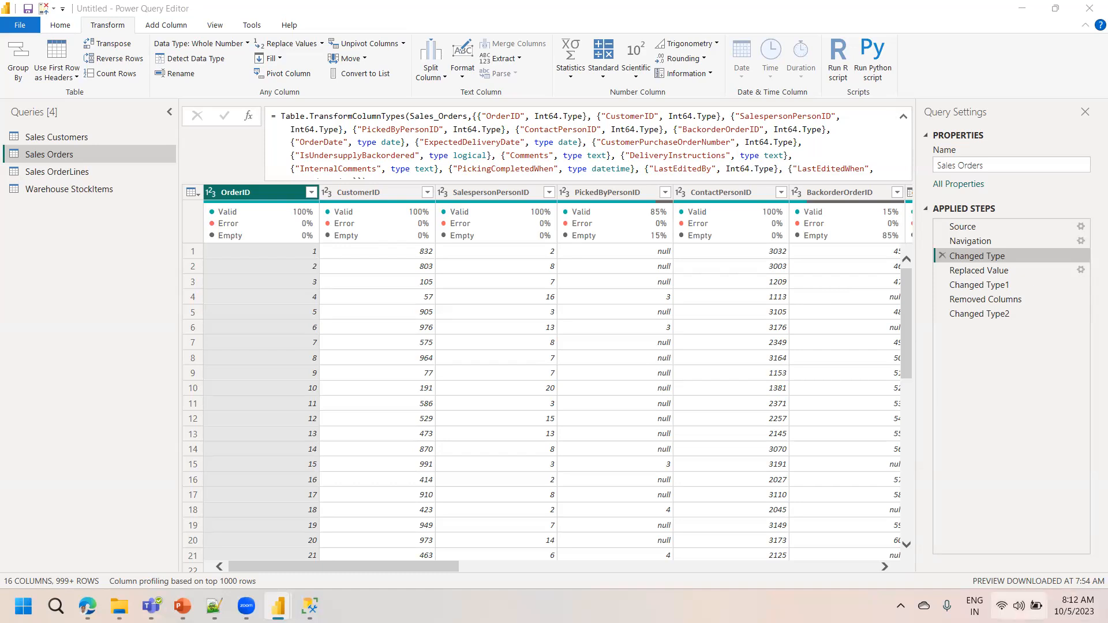
{"action": "left_click", "coordinate": [1019, 606]}
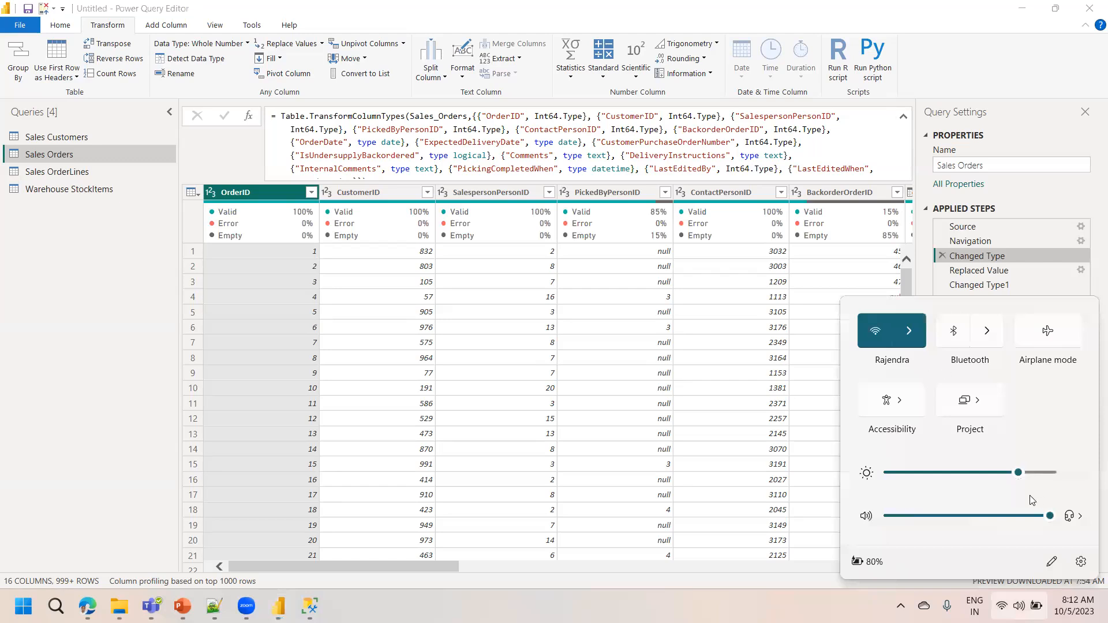
{"action": "left_click", "coordinate": [807, 592]}
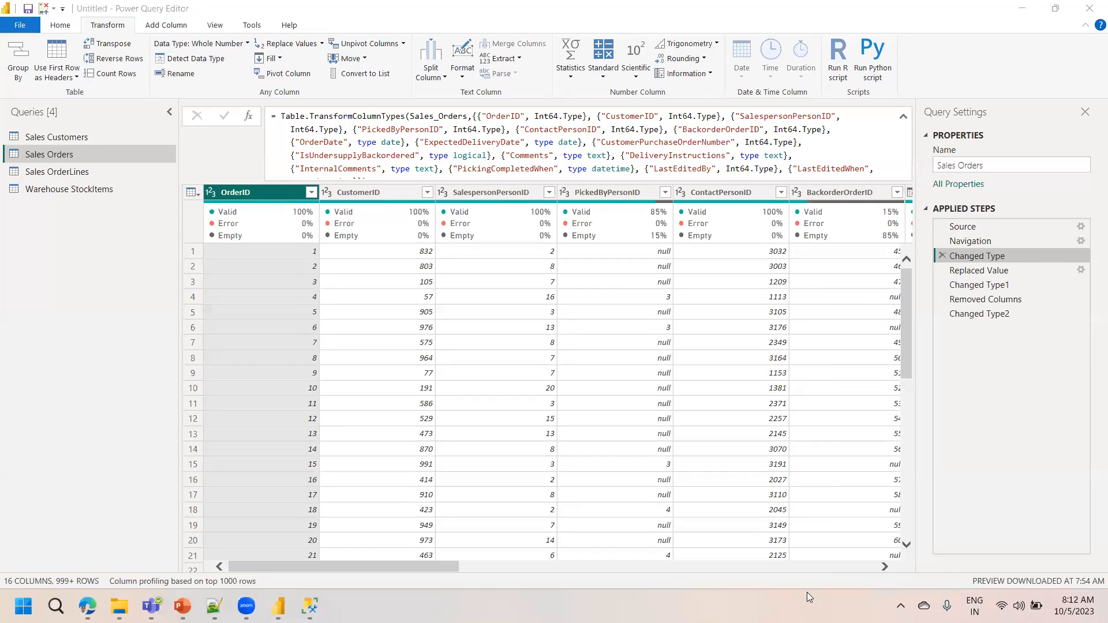
- Examine the full M code of the Sales Orders query in the Advanced Editor without changing it
{"action": "left_click", "coordinate": [69, 28]}
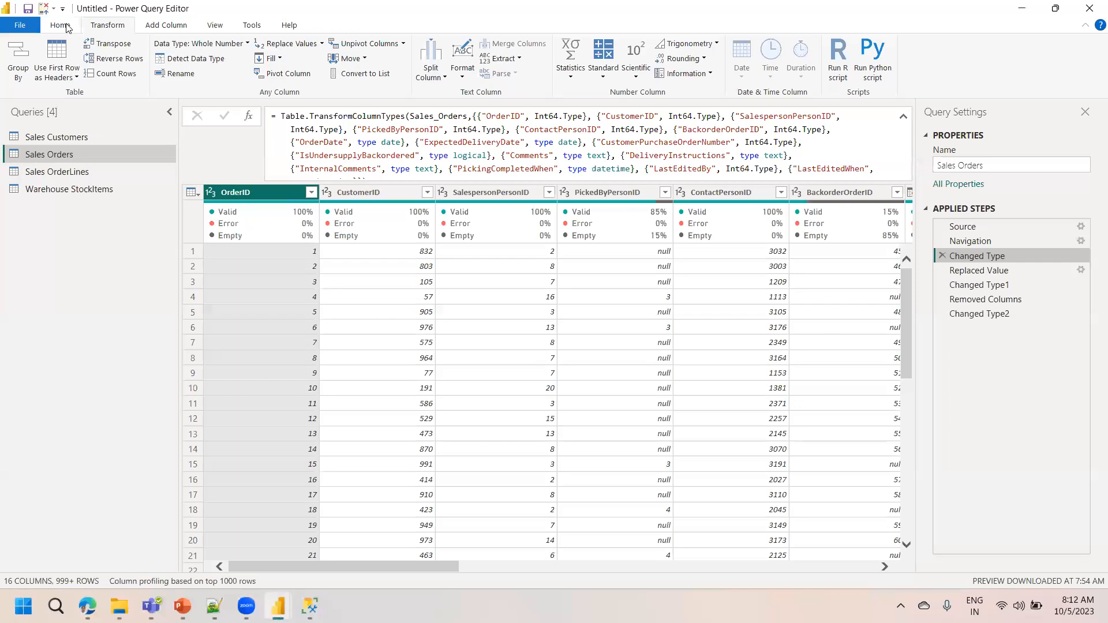
{"action": "left_click", "coordinate": [69, 27]}
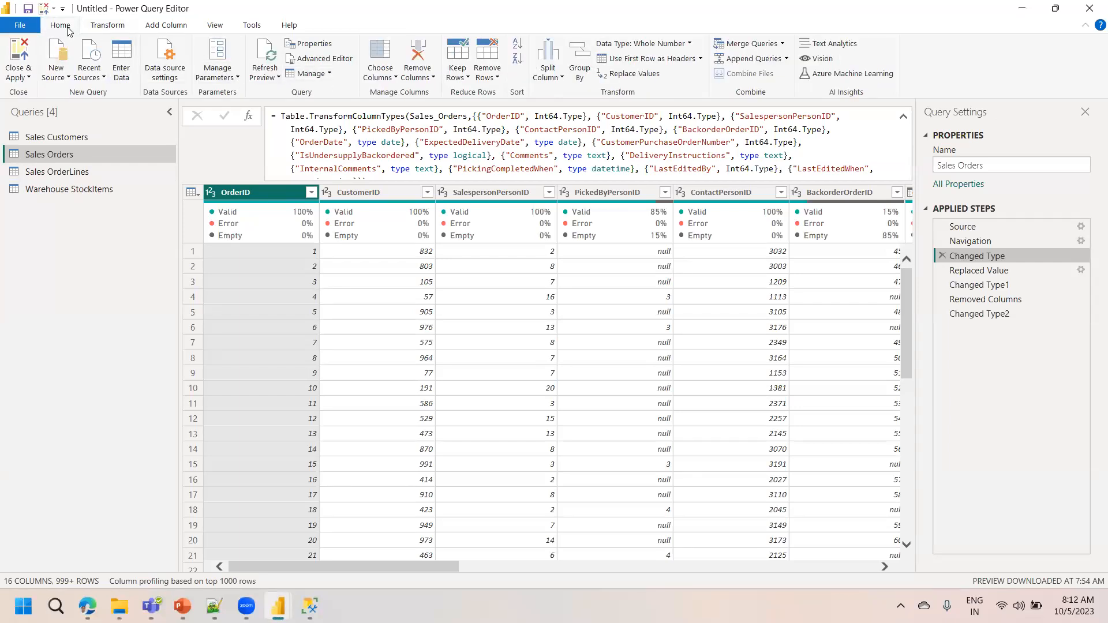
{"action": "left_click", "coordinate": [325, 60]}
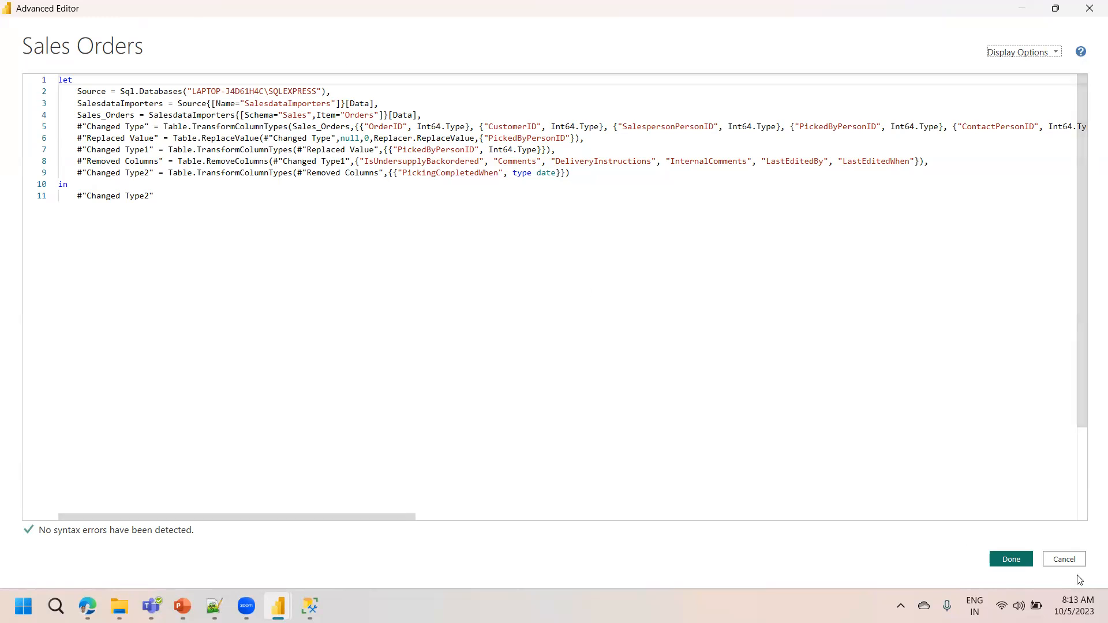
{"action": "left_click", "coordinate": [1065, 560]}
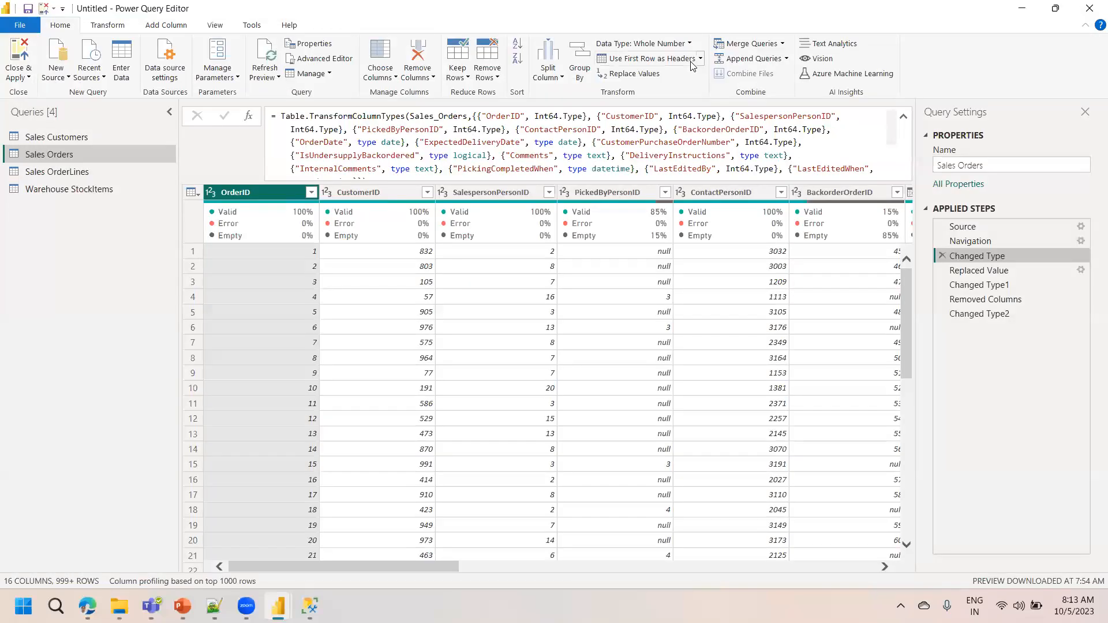
{"action": "left_click", "coordinate": [323, 61]}
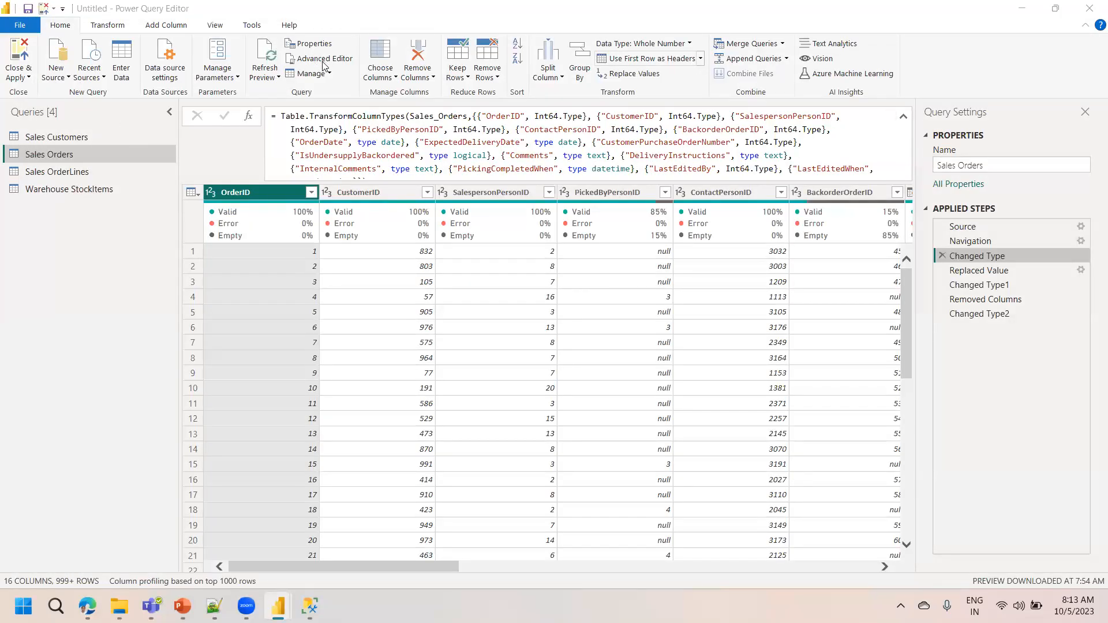
{"action": "left_click", "coordinate": [30, 322]}
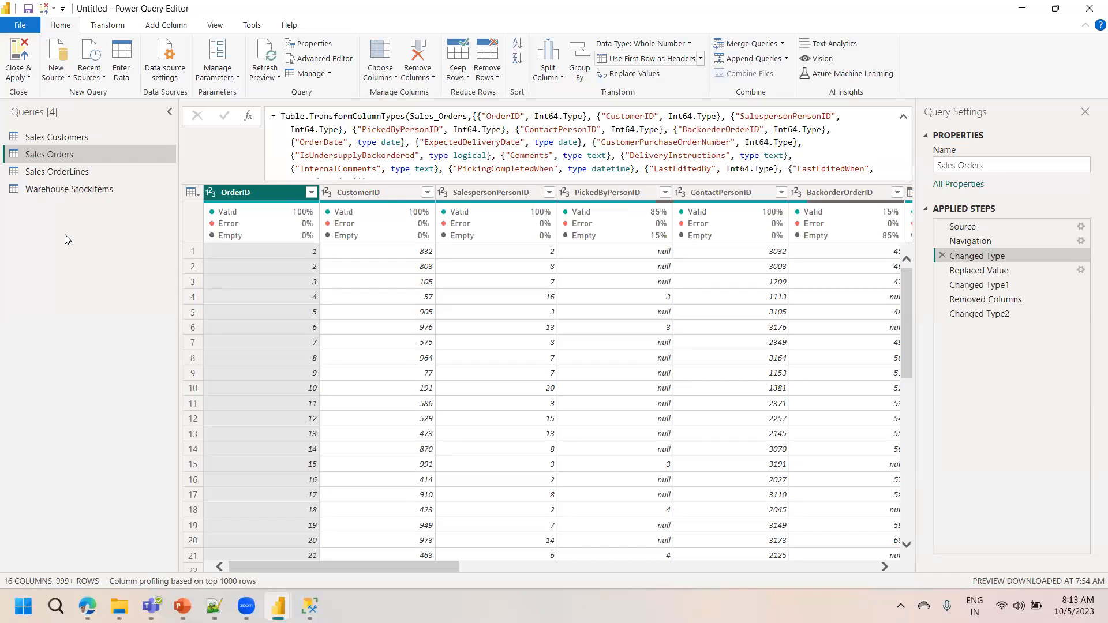
- From the Sales Customers query, show the Query Dependencies diagram, maximized and fitted to the screen
{"action": "left_click", "coordinate": [61, 140]}
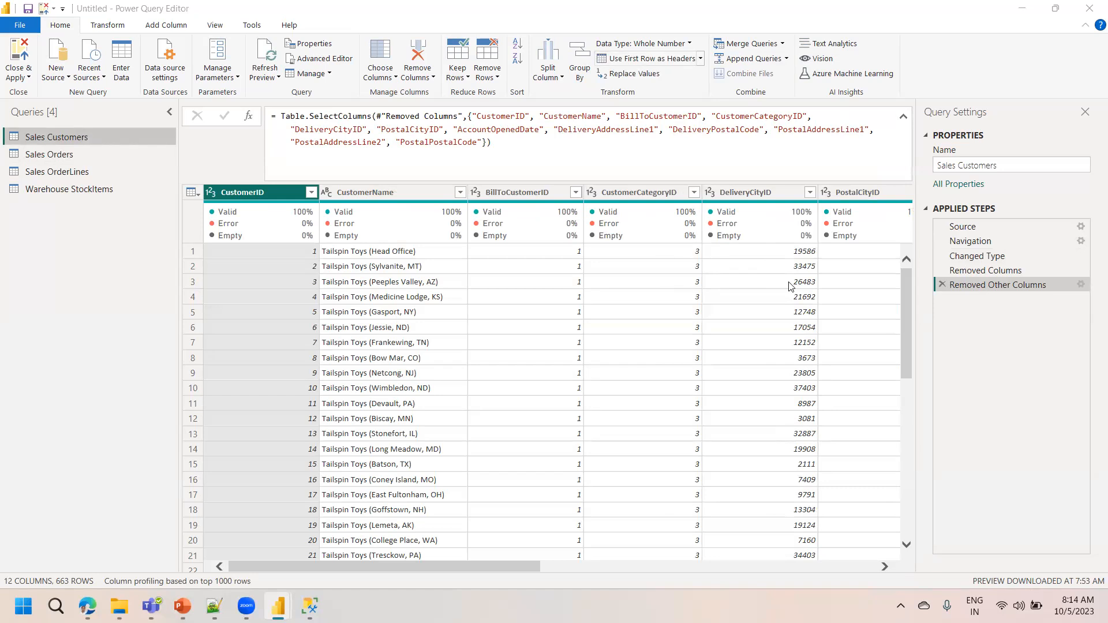
{"action": "left_click", "coordinate": [218, 27]}
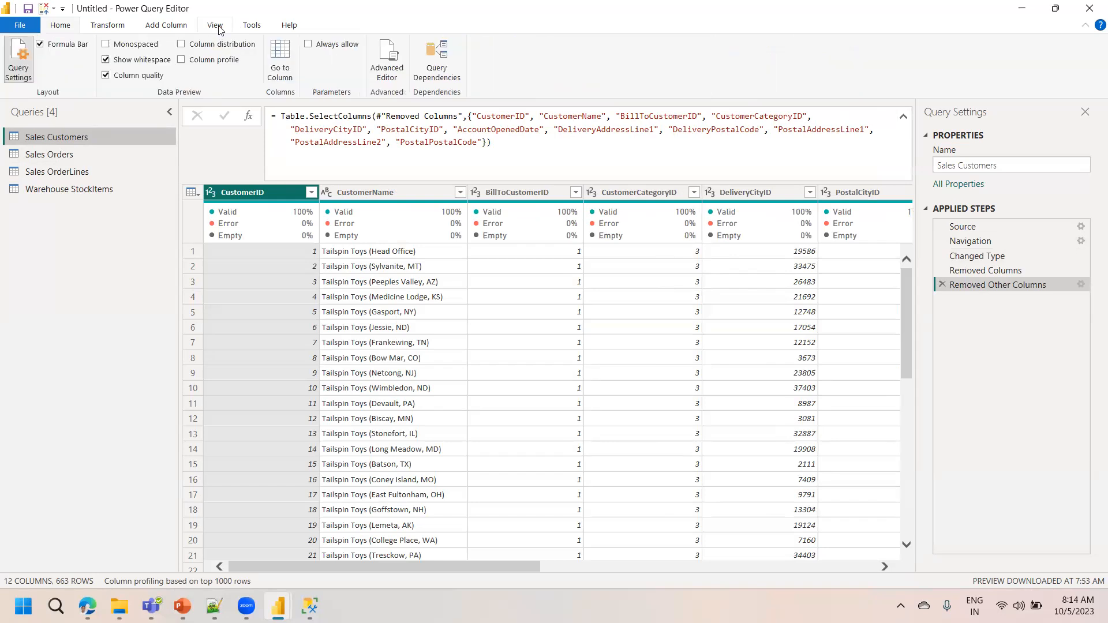
{"action": "left_click", "coordinate": [435, 75]}
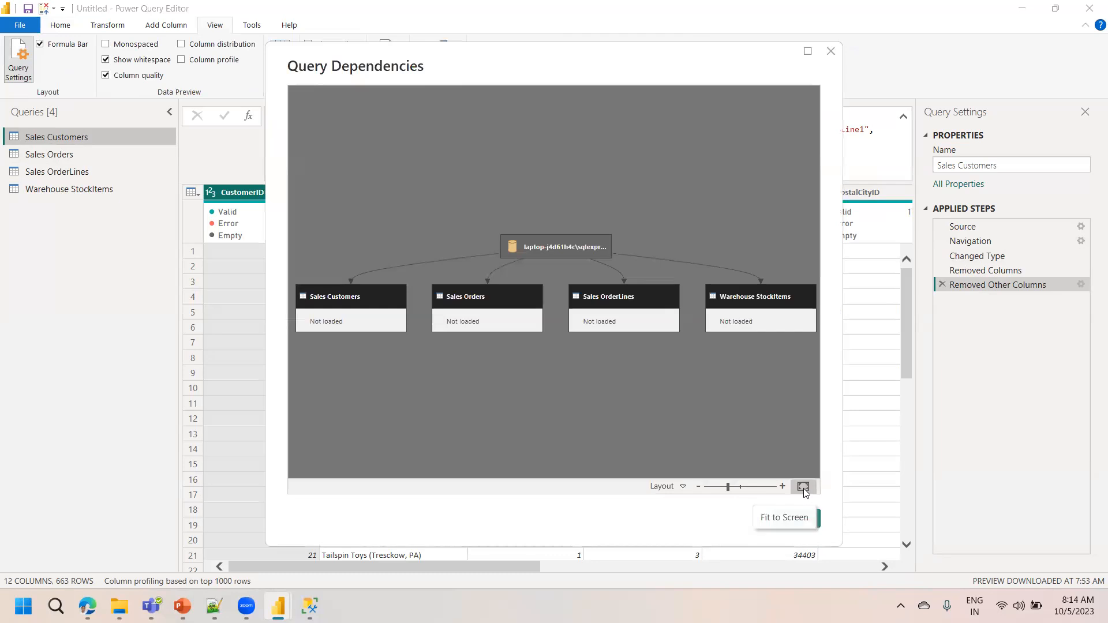
{"action": "left_click", "coordinate": [803, 488]}
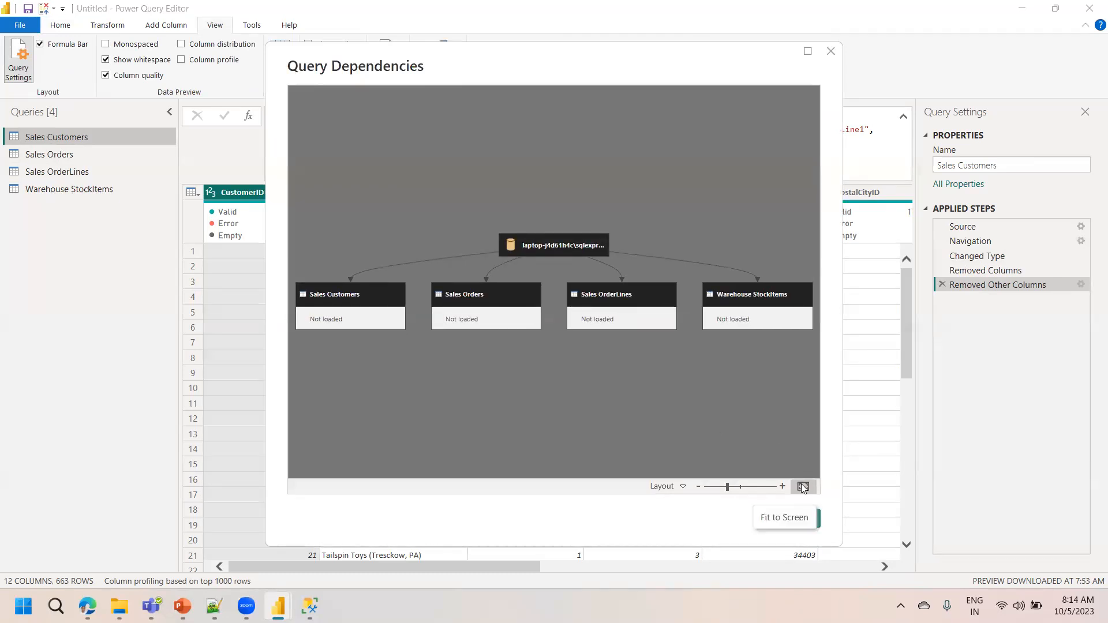
{"action": "left_click", "coordinate": [808, 55]}
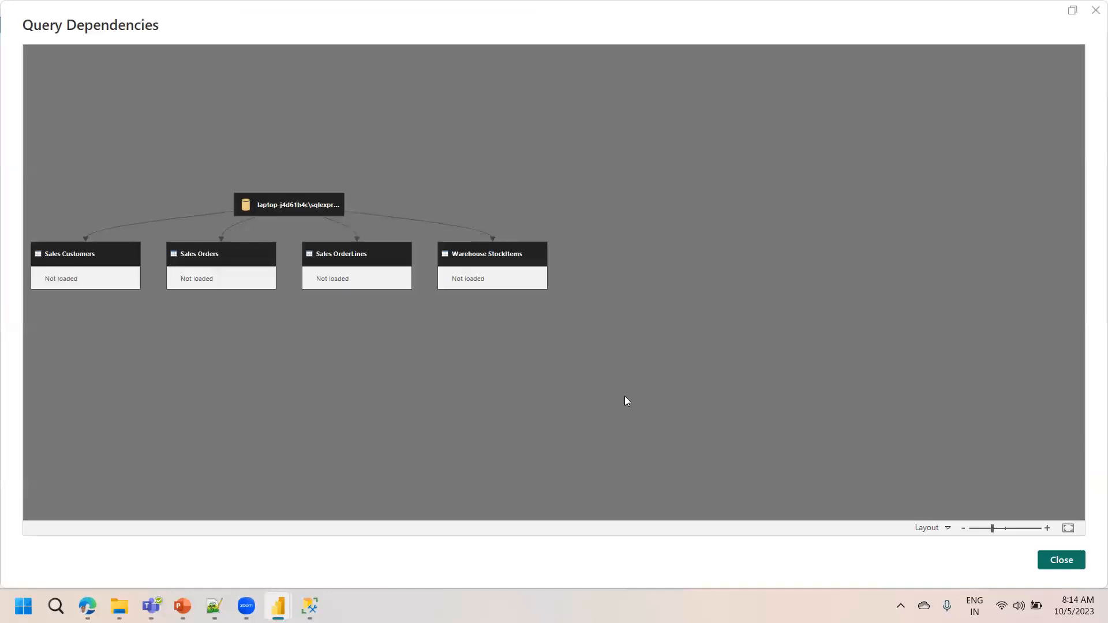
{"action": "left_click", "coordinate": [1067, 529]}
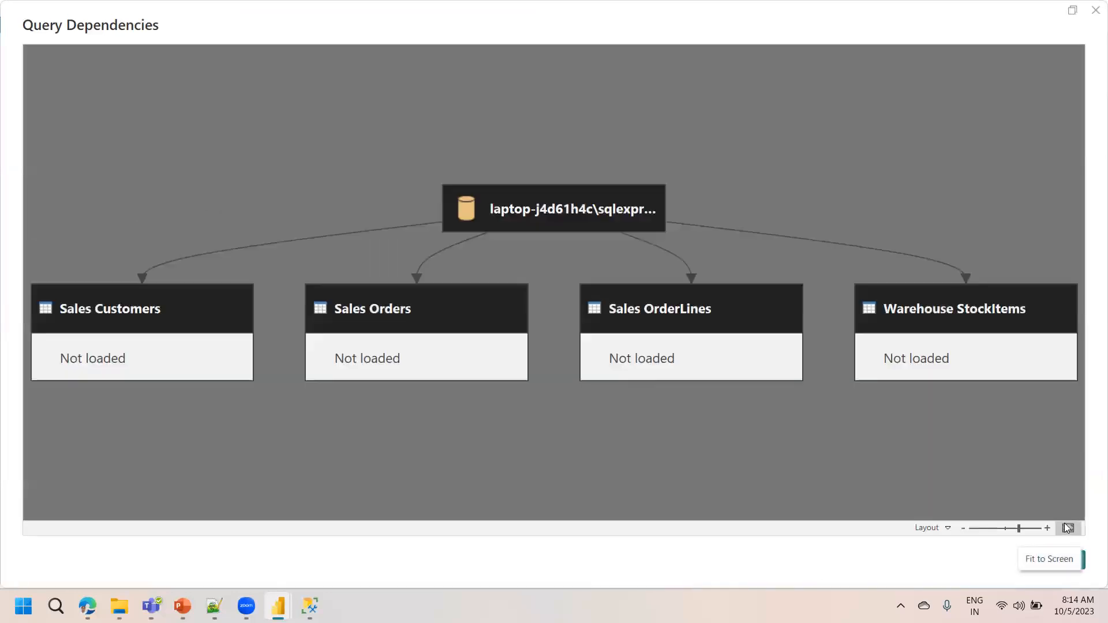
- Lay the dependency diagram out from left to right, highlight the queries fed by the SQL source, and close it
{"action": "left_click", "coordinate": [948, 529]}
{"action": "left_click", "coordinate": [950, 564]}
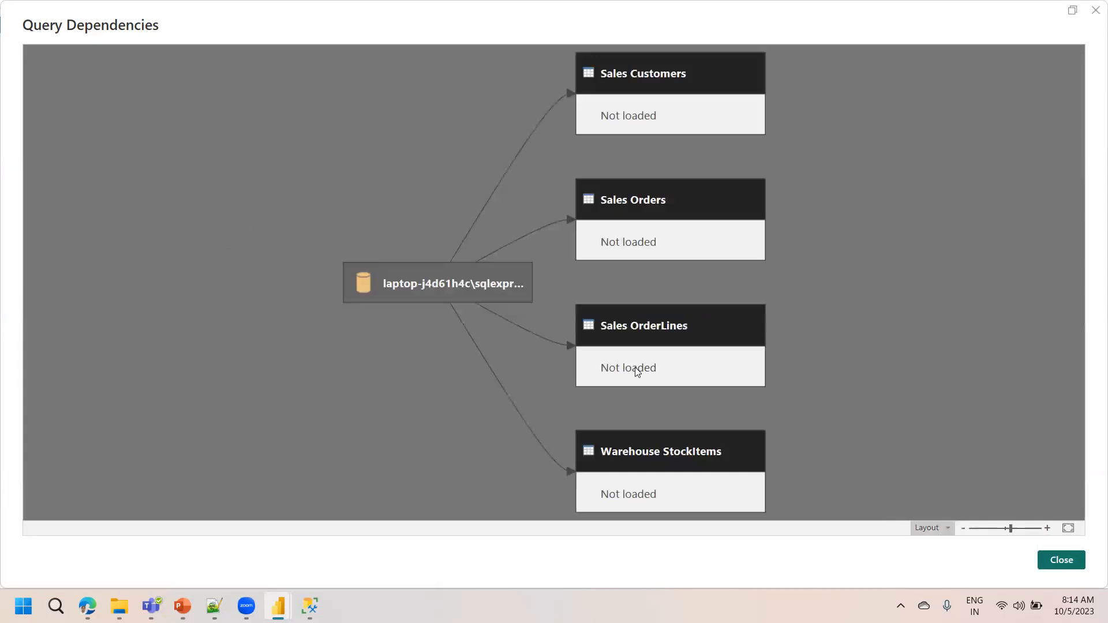
{"action": "left_click", "coordinate": [450, 286]}
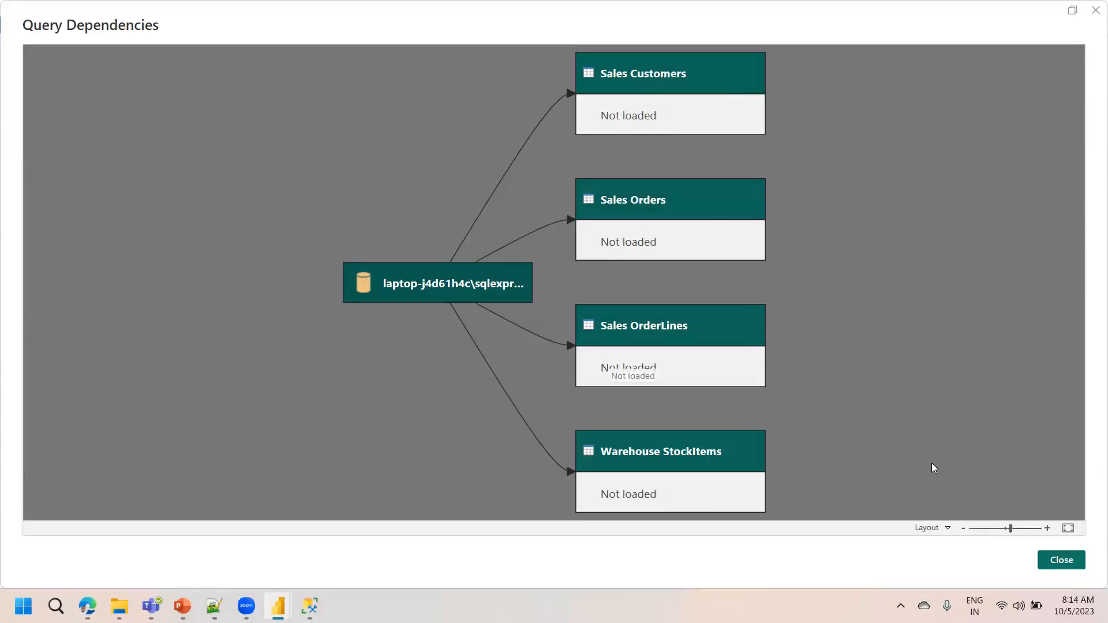
{"action": "left_click", "coordinate": [1064, 561]}
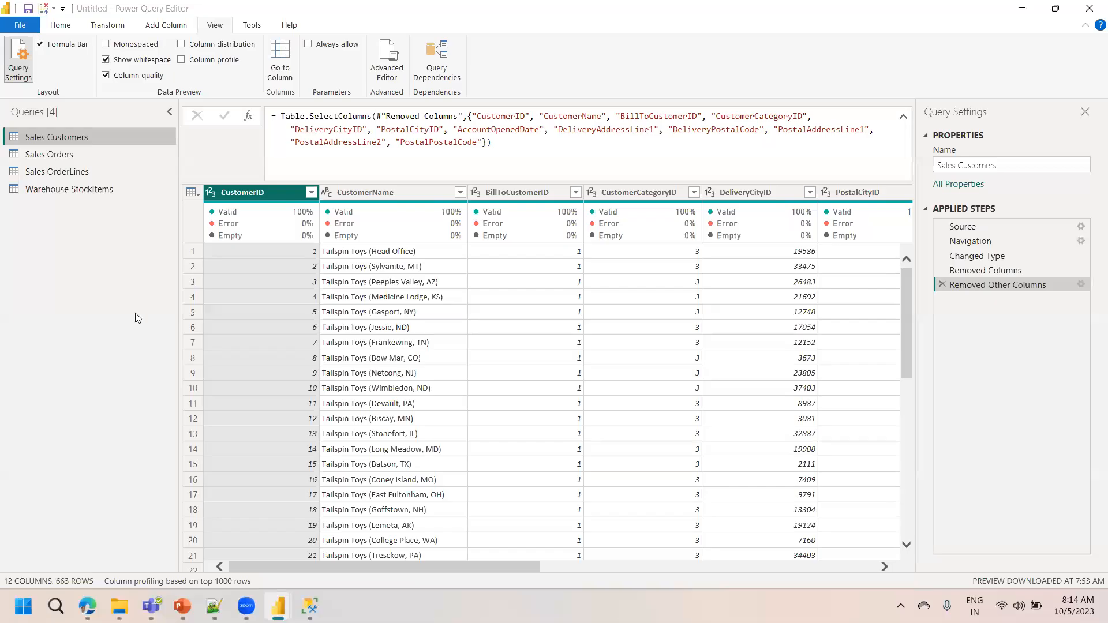
- Apply all pending query changes to load the four tables into the model and close the Power Query Editor
{"action": "left_click", "coordinate": [64, 25]}
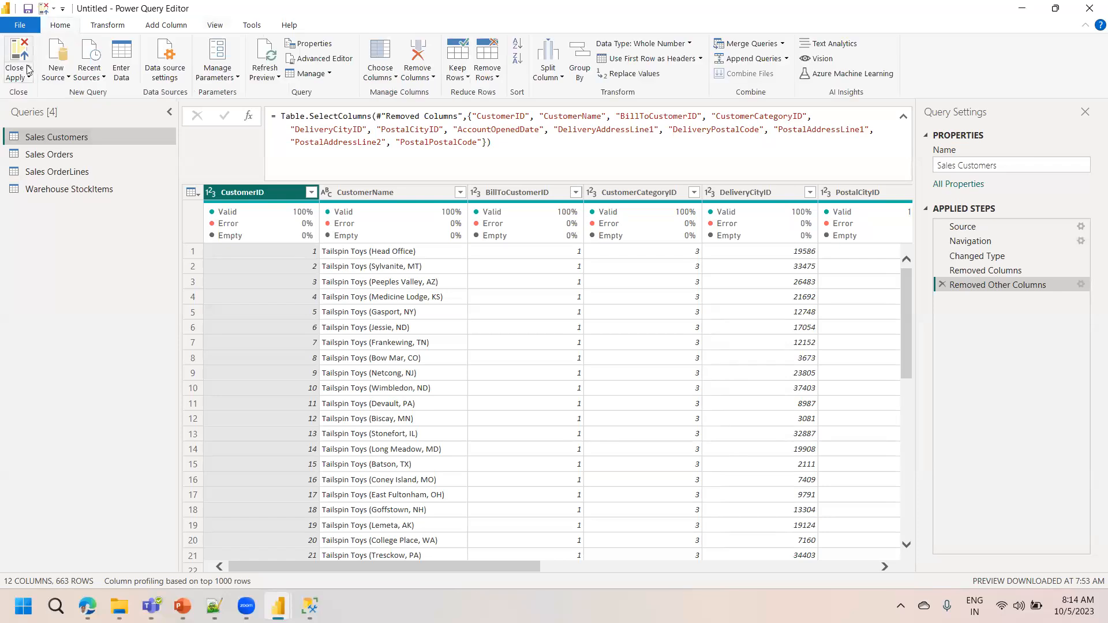
{"action": "left_click", "coordinate": [23, 77]}
{"action": "left_click", "coordinate": [85, 288]}
{"action": "left_click", "coordinate": [23, 78]}
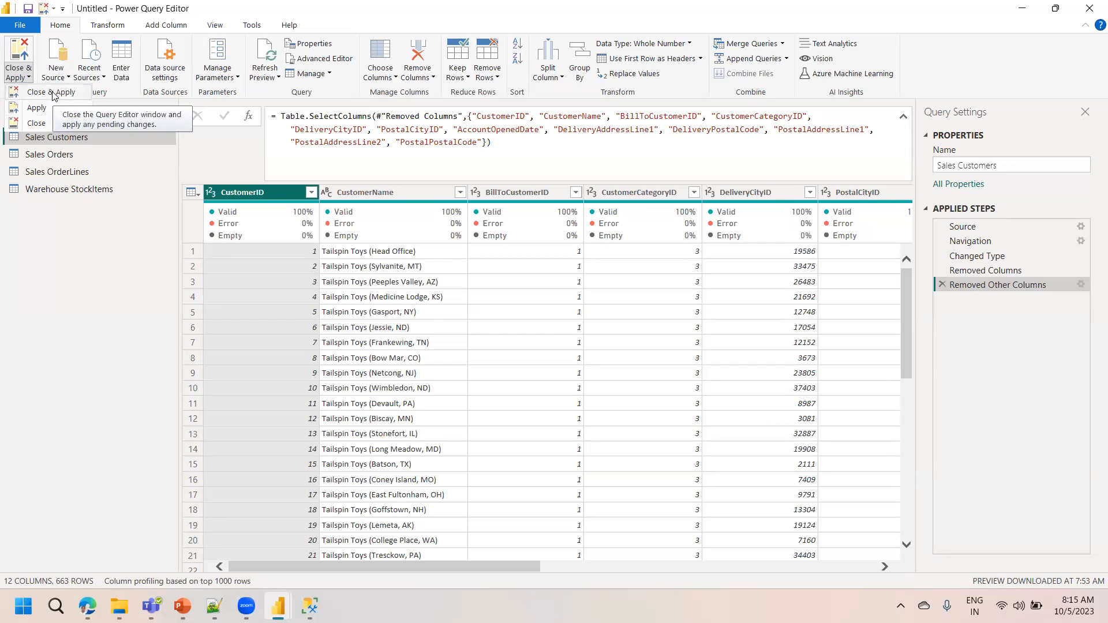
{"action": "left_click", "coordinate": [52, 92]}
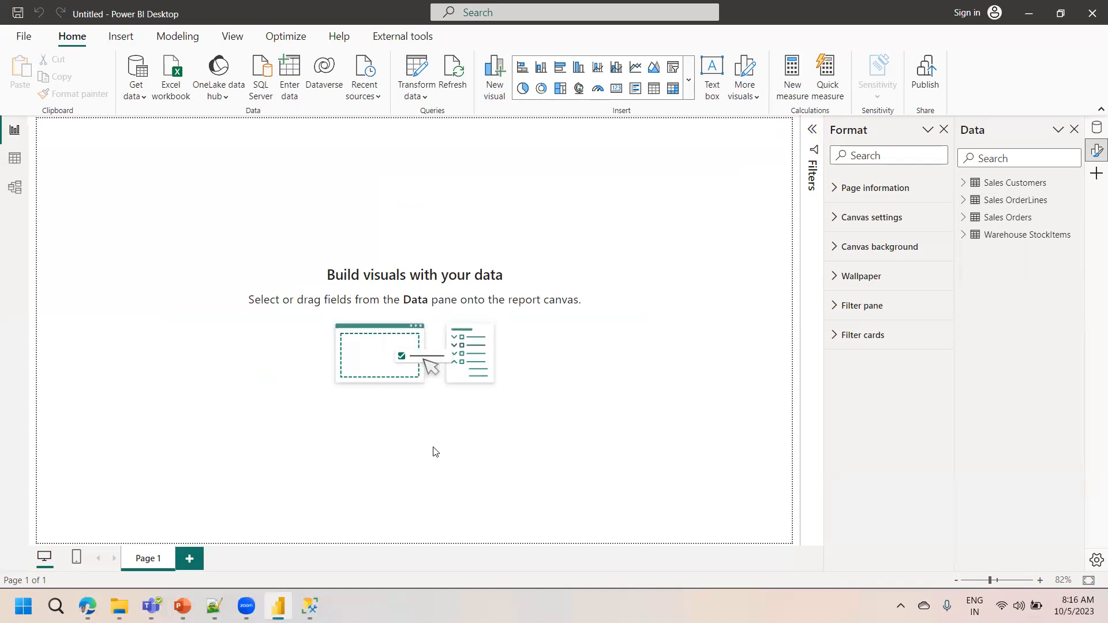
- Review the loaded rows of Sales Customers, Sales Orders, Sales OrderLines and Warehouse StockItems in the table view
{"action": "left_click", "coordinate": [15, 160]}
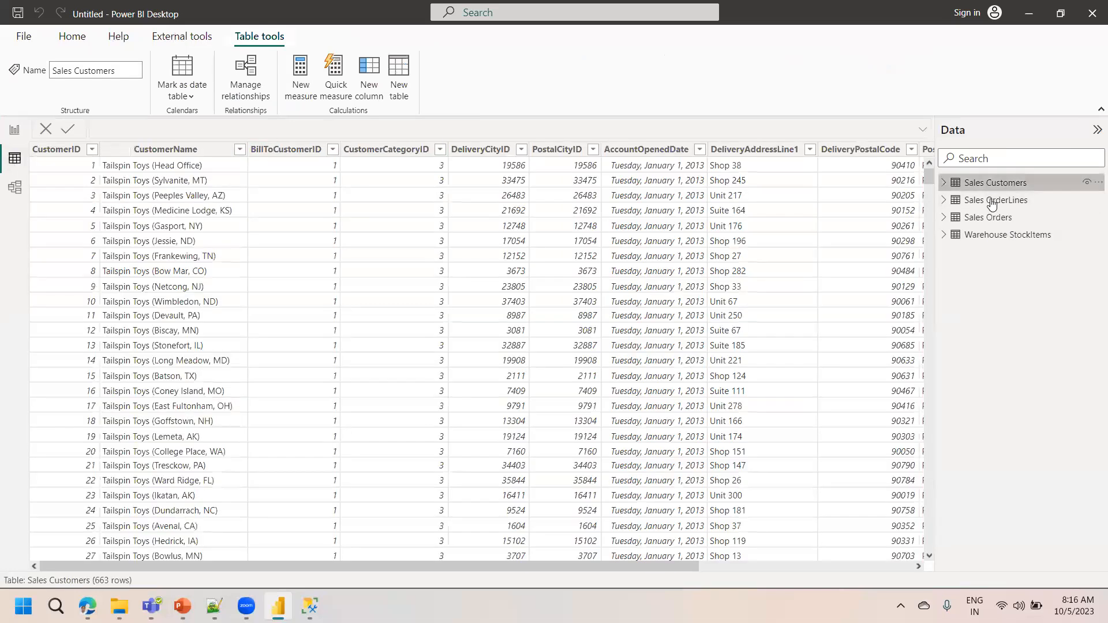
{"action": "left_click", "coordinate": [992, 220]}
{"action": "left_click", "coordinate": [992, 204]}
{"action": "left_click", "coordinate": [991, 235]}
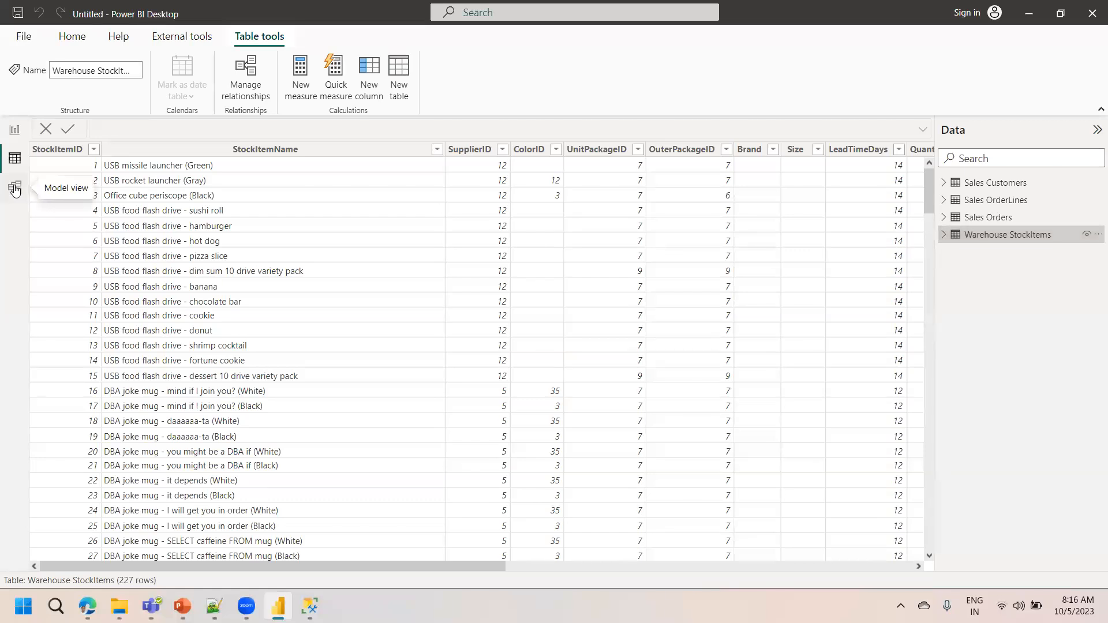
- Show the relationship diagram in the model view and collapse the Properties and Data panes to enlarge the canvas
{"action": "left_click", "coordinate": [15, 188]}
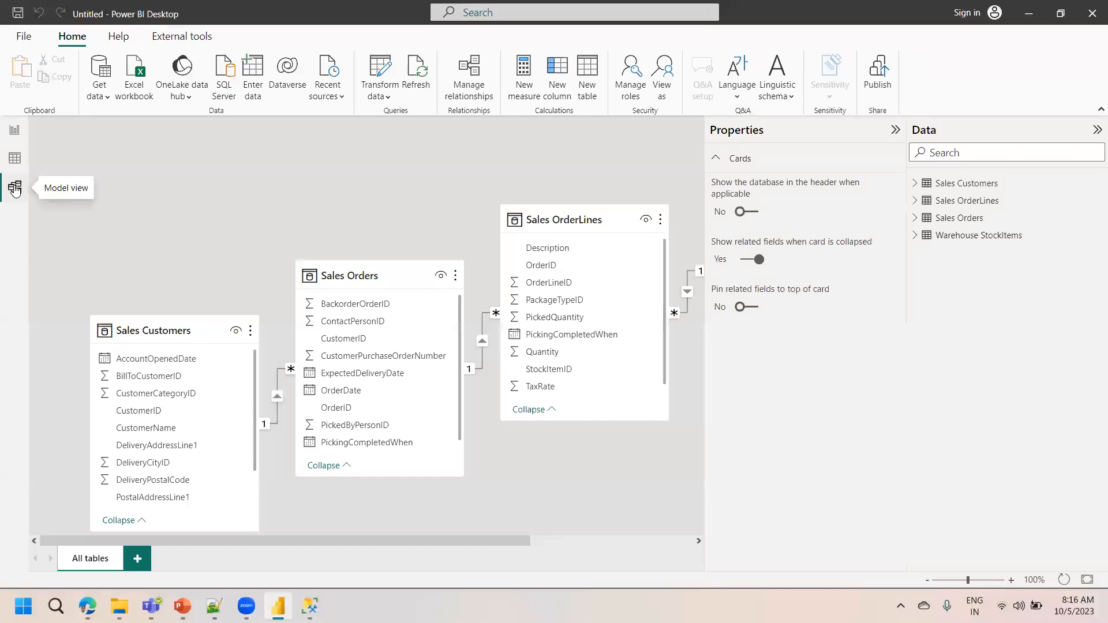
{"action": "left_click", "coordinate": [895, 130]}
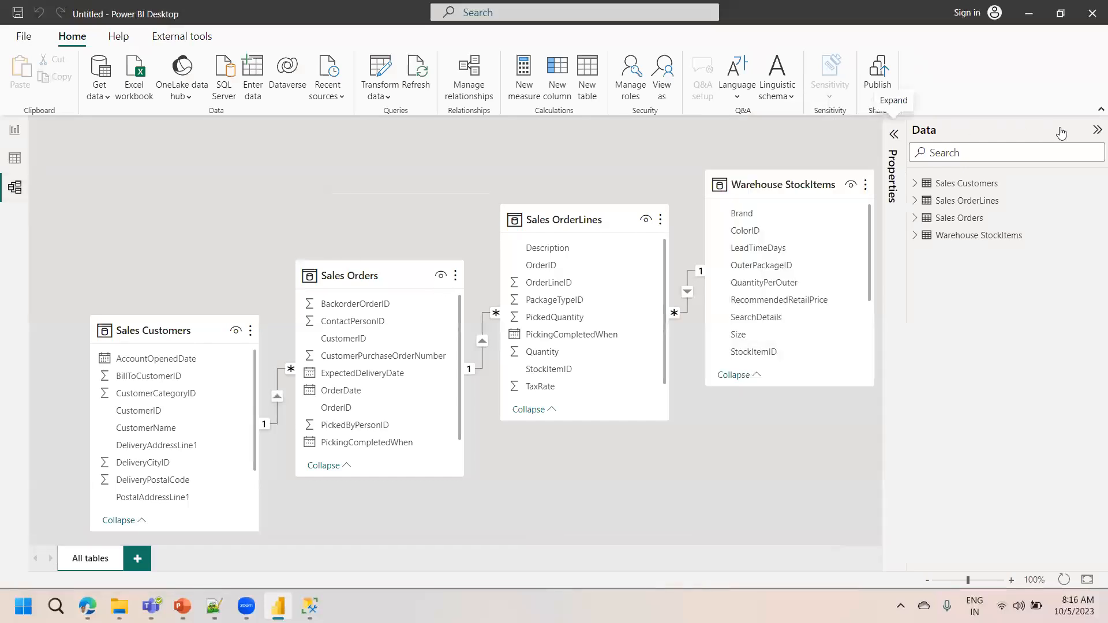
{"action": "left_click", "coordinate": [1096, 130]}
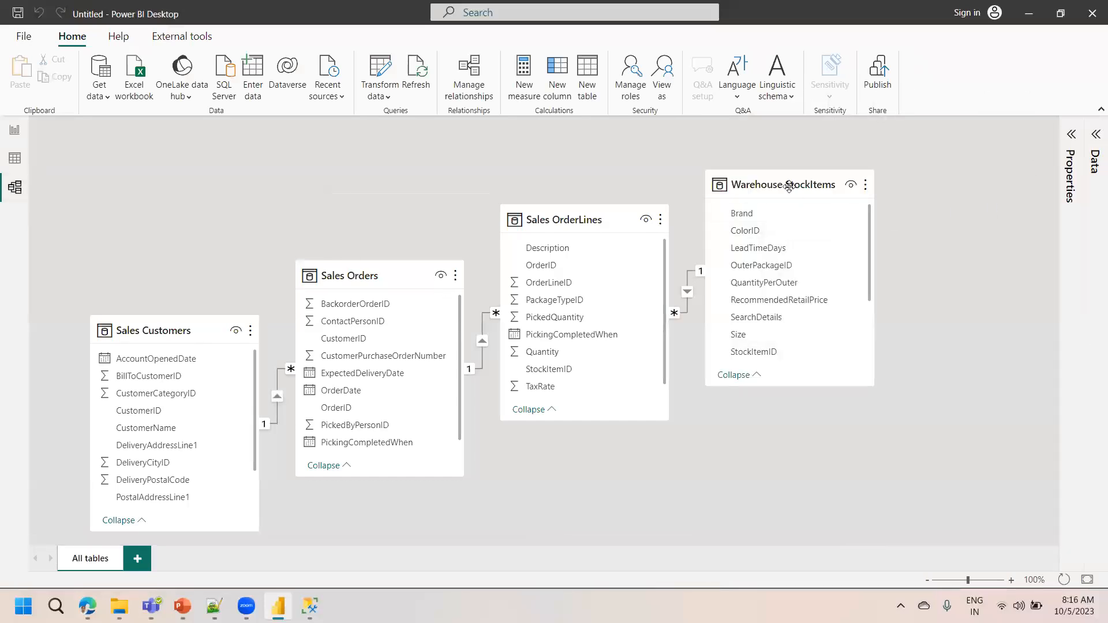
- Arrange Sales Orders and Sales OrderLines side by side above Sales Customers and Warehouse StockItems, and return to the report view
{"action": "left_click_drag", "start_coordinate": [791, 189], "coordinate": [903, 349]}
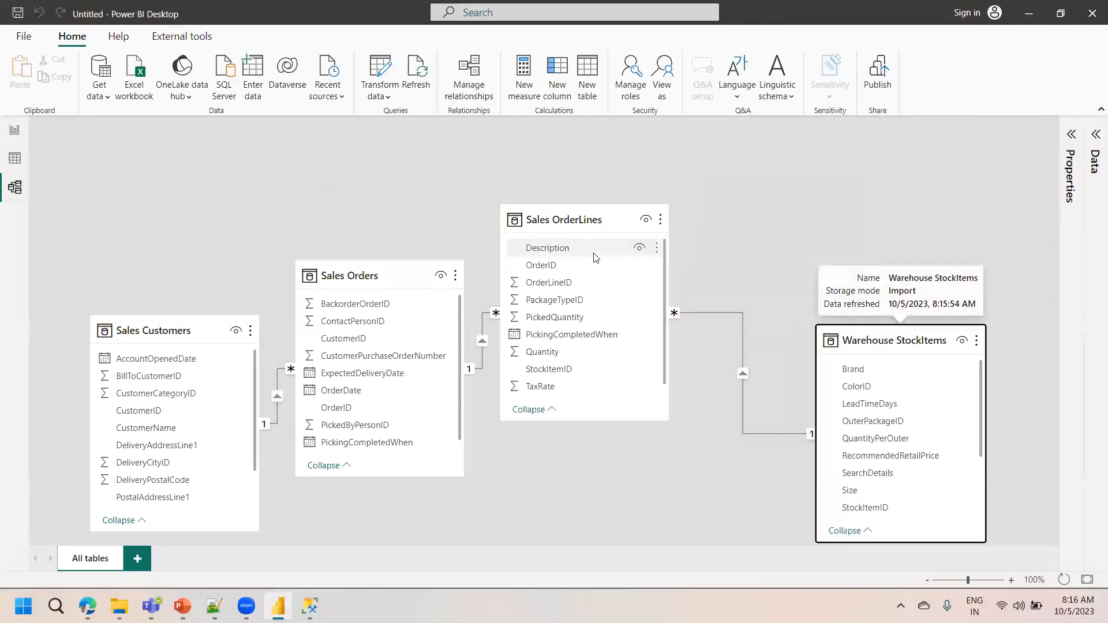
{"action": "left_click", "coordinate": [571, 221]}
{"action": "left_click_drag", "start_coordinate": [622, 178], "coordinate": [634, 186]}
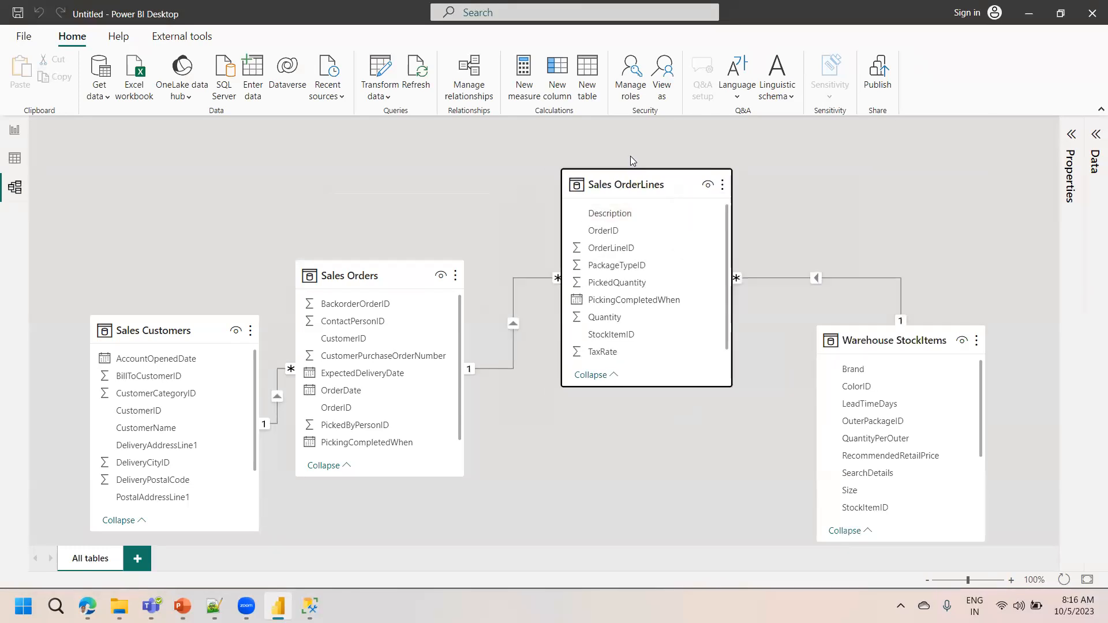
{"action": "left_click_drag", "start_coordinate": [354, 281], "coordinate": [378, 189]}
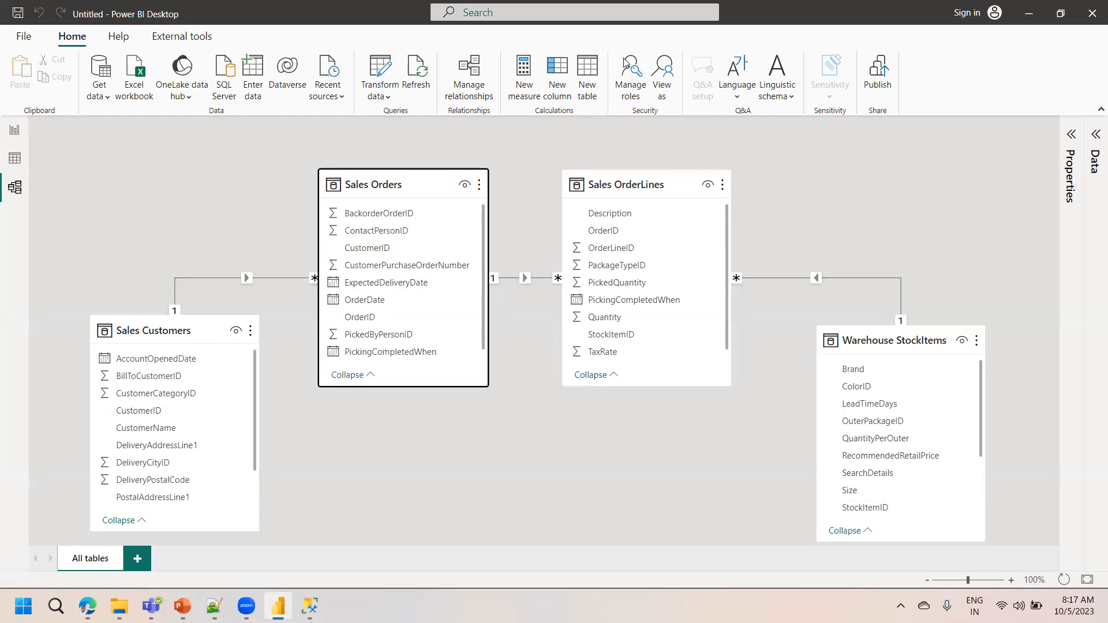
{"action": "left_click", "coordinate": [228, 212]}
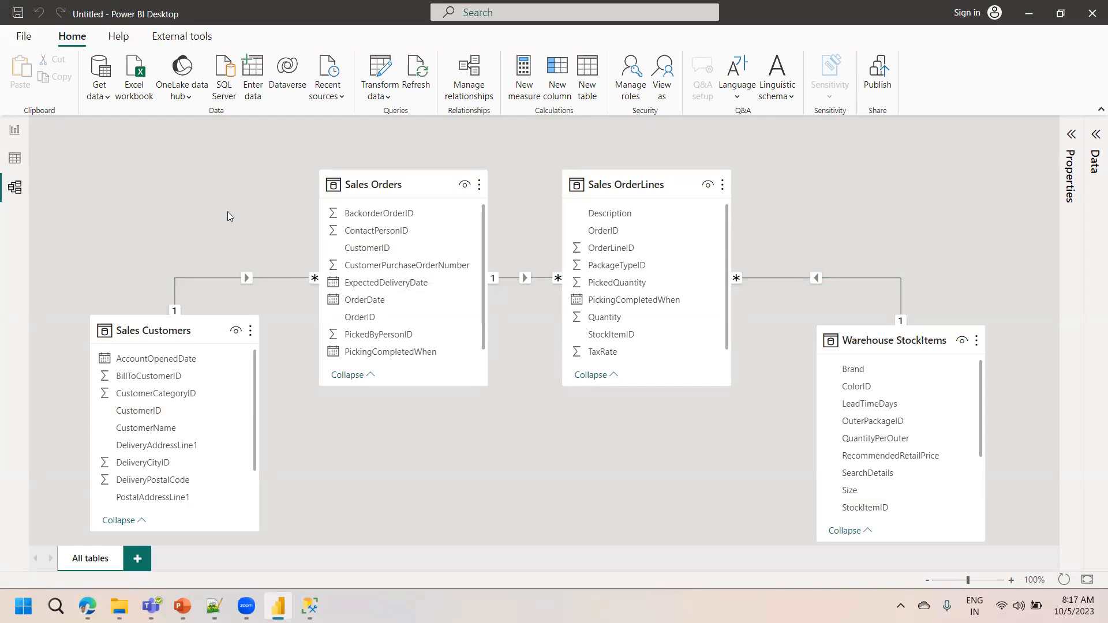
{"action": "left_click", "coordinate": [15, 134]}
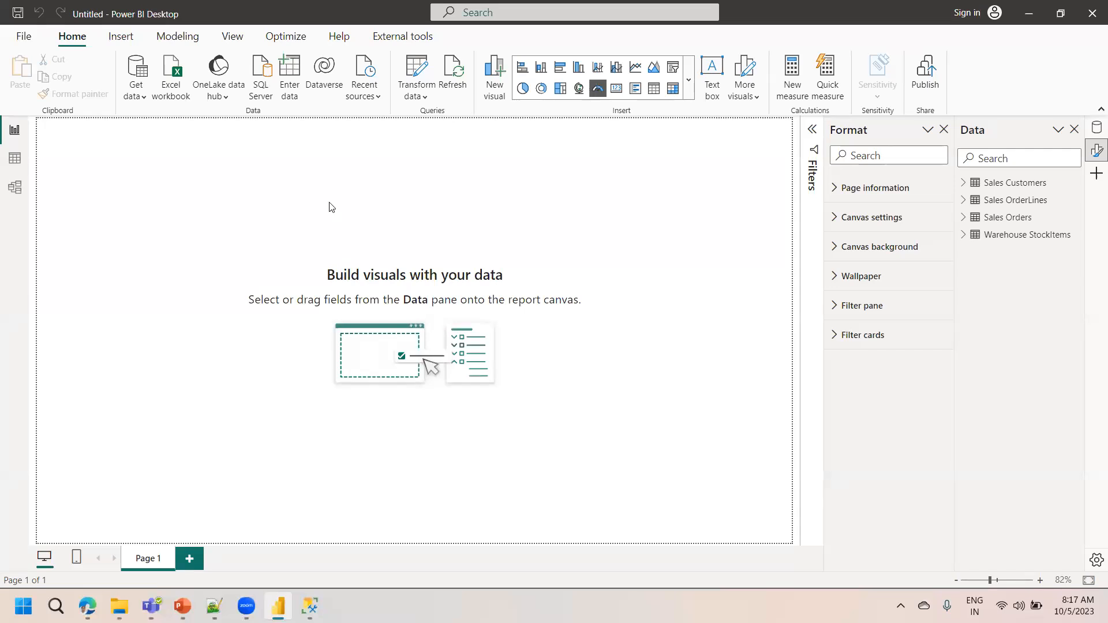
- Look over the Warehouse StockItems data in table view and return to the report canvas
{"action": "left_click", "coordinate": [15, 163]}
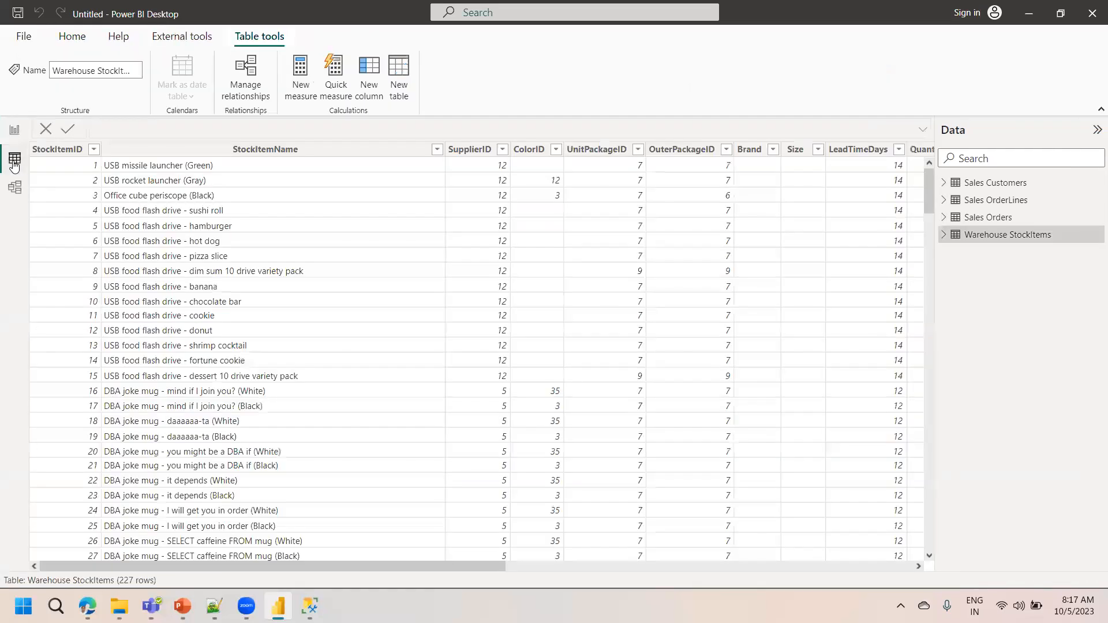
{"action": "left_click", "coordinate": [15, 193]}
{"action": "left_click", "coordinate": [15, 160]}
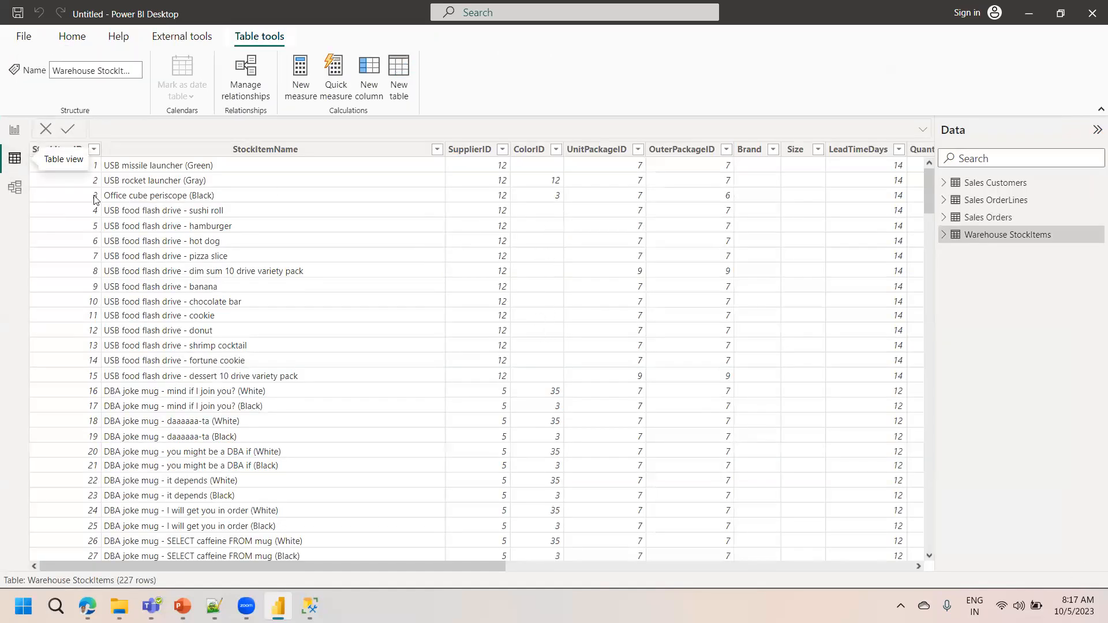
{"action": "left_click", "coordinate": [14, 129]}
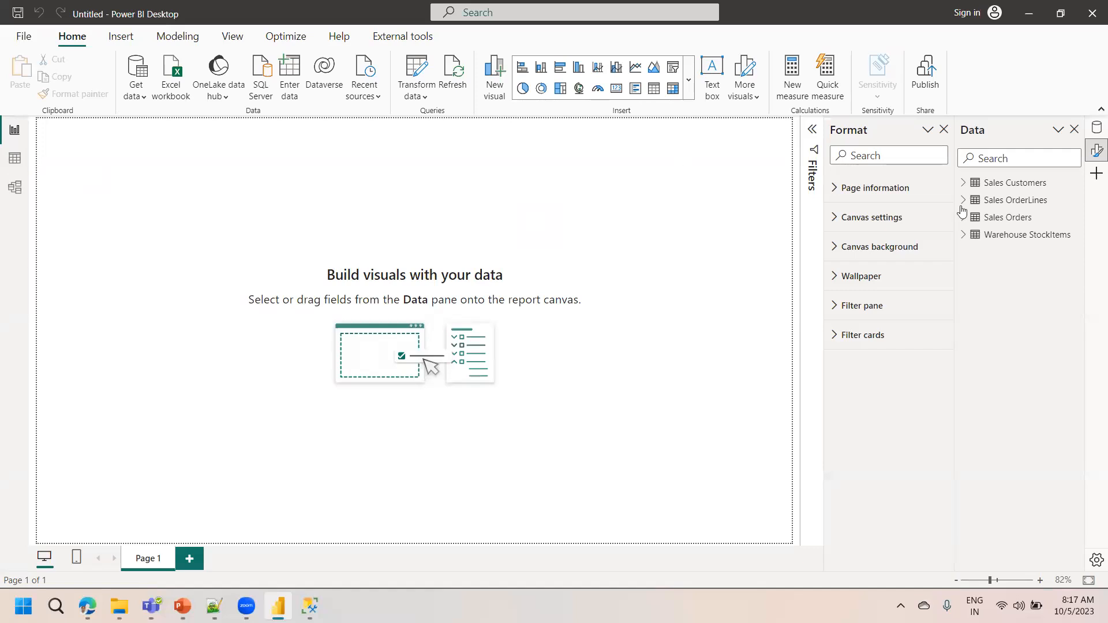
- Search the fields for "bran" and place Brand from Warehouse StockItems on the report page as a slicer
{"action": "left_click", "coordinate": [1018, 158]}
{"action": "type", "text": "brank"}
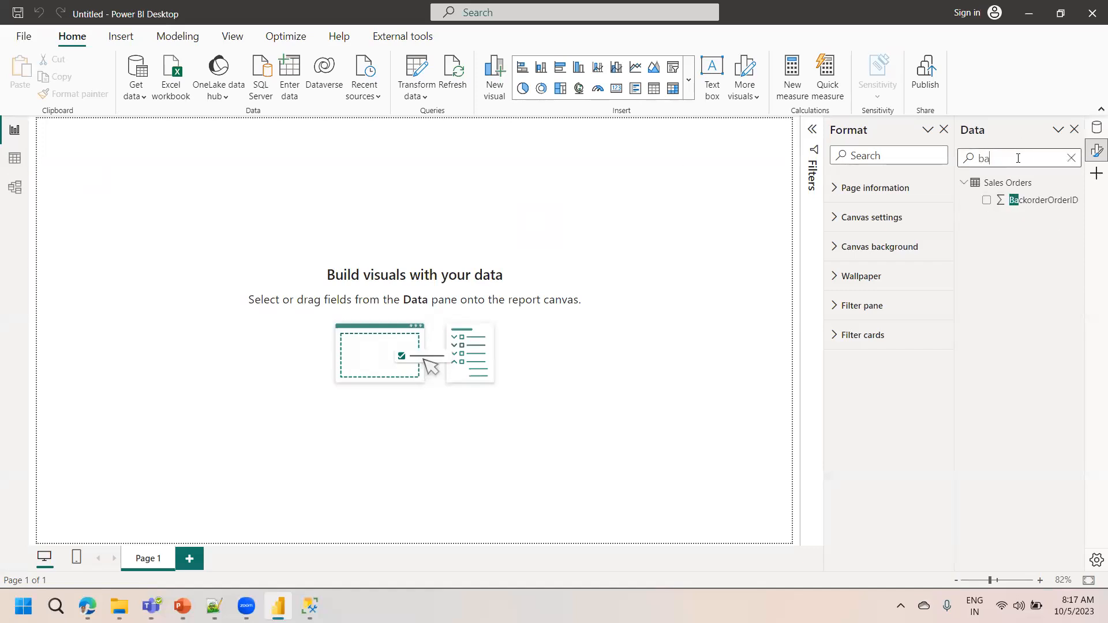
{"action": "key", "text": "BackSpace"}
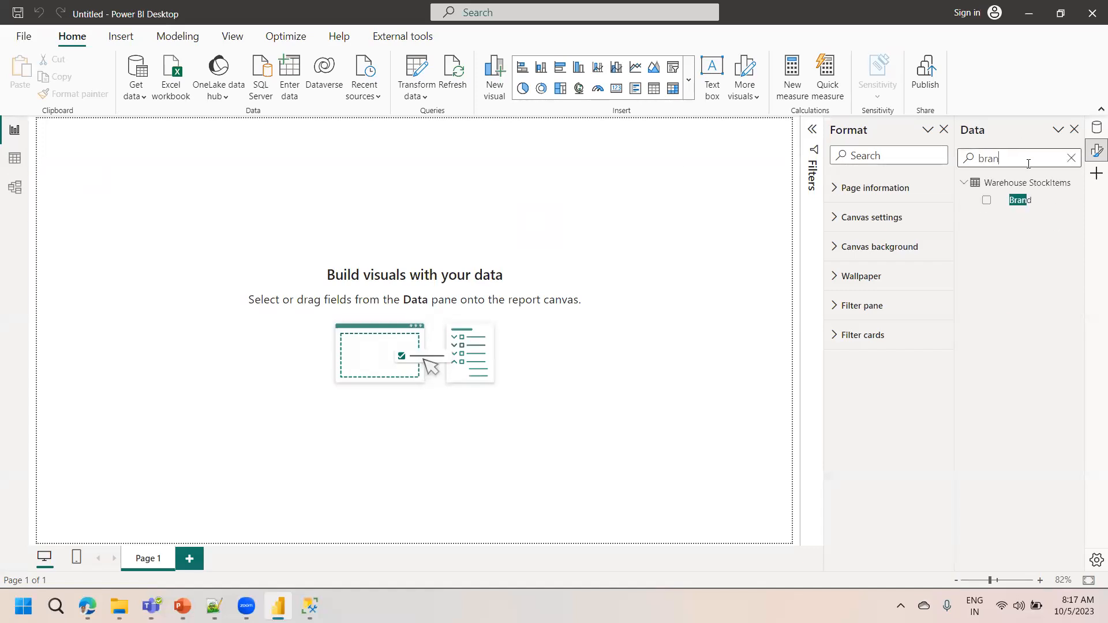
{"action": "left_click_drag", "start_coordinate": [1016, 200], "coordinate": [539, 218]}
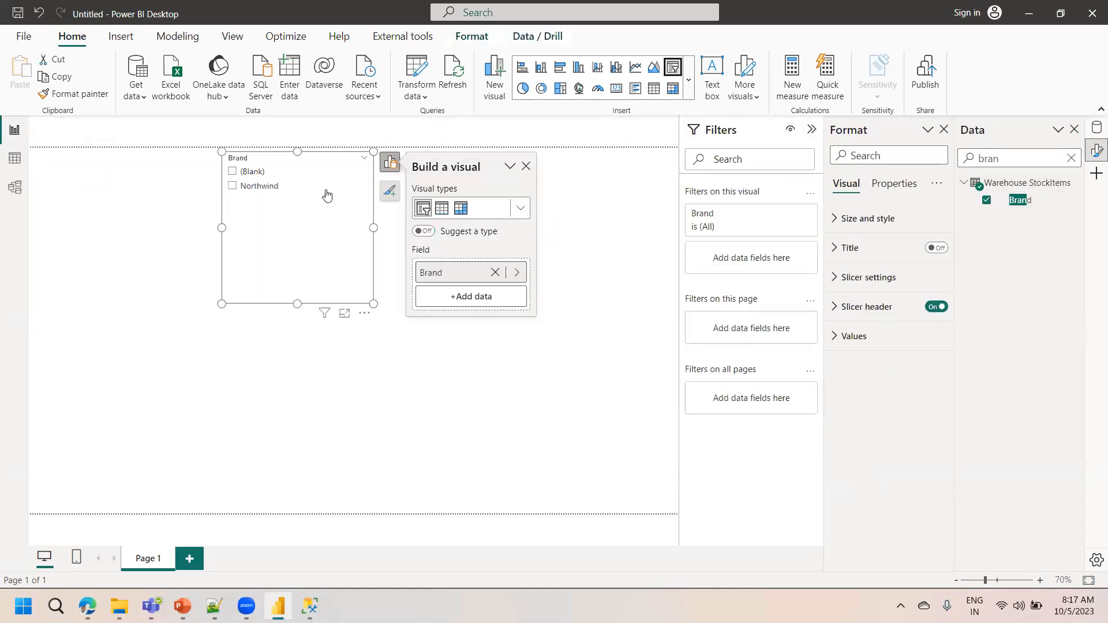
- Remove the Brand slicer from the report page
{"action": "left_click", "coordinate": [256, 191]}
{"action": "left_click", "coordinate": [252, 194]}
{"action": "left_click", "coordinate": [364, 313]}
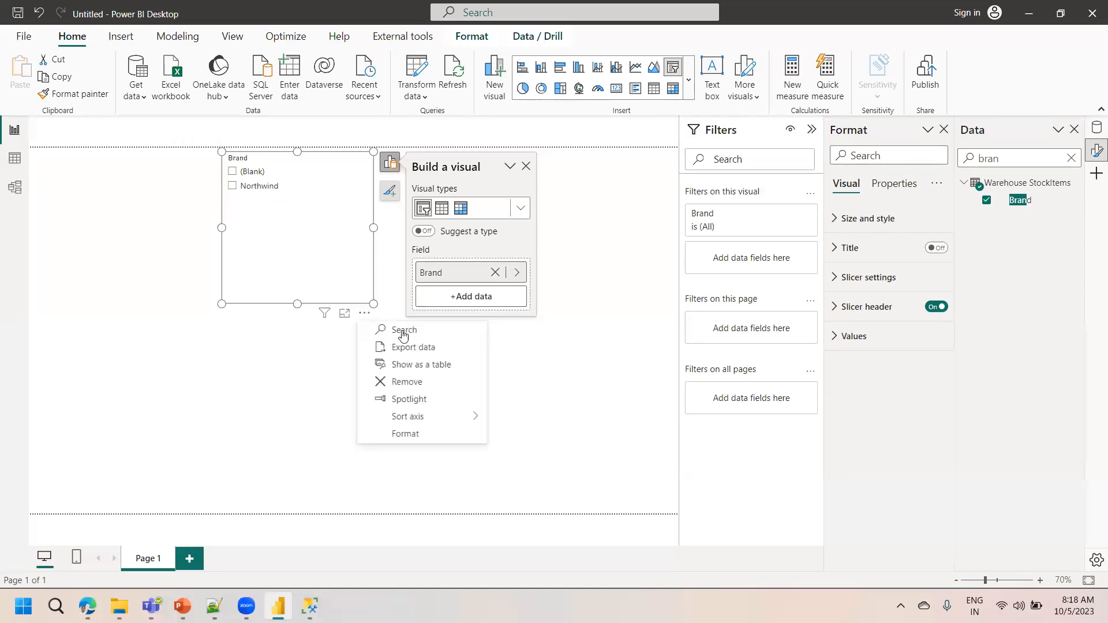
{"action": "left_click", "coordinate": [412, 382]}
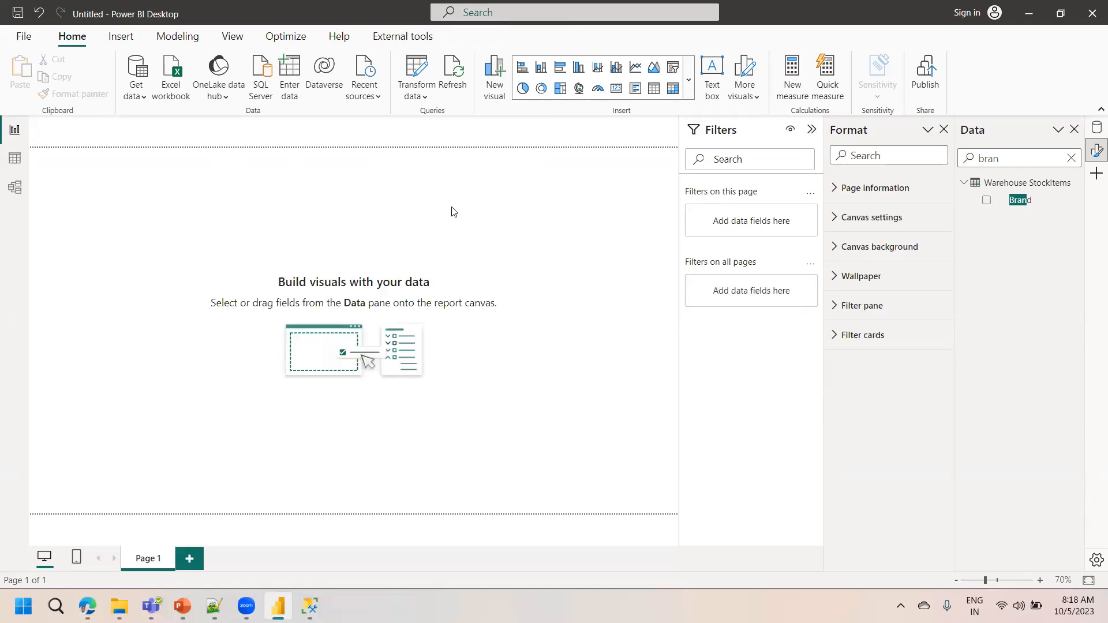
- Save the report to the Desktop folder as Sales Statistics Analysis
{"action": "key", "text": "ctrl+s"}
{"action": "left_click", "coordinate": [64, 140]}
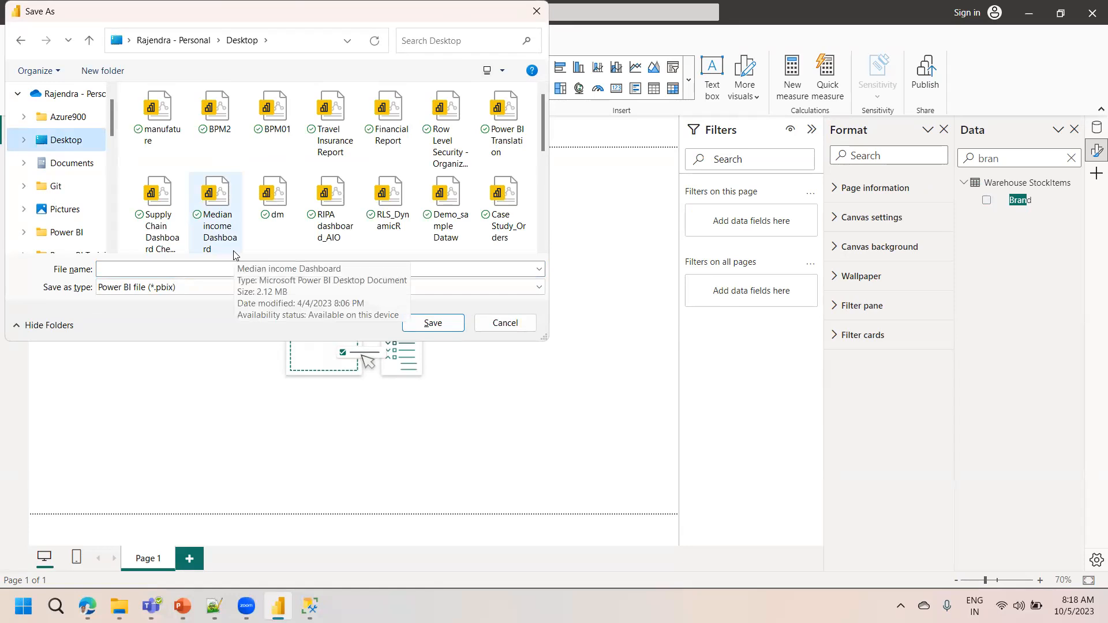
{"action": "left_click", "coordinate": [201, 269]}
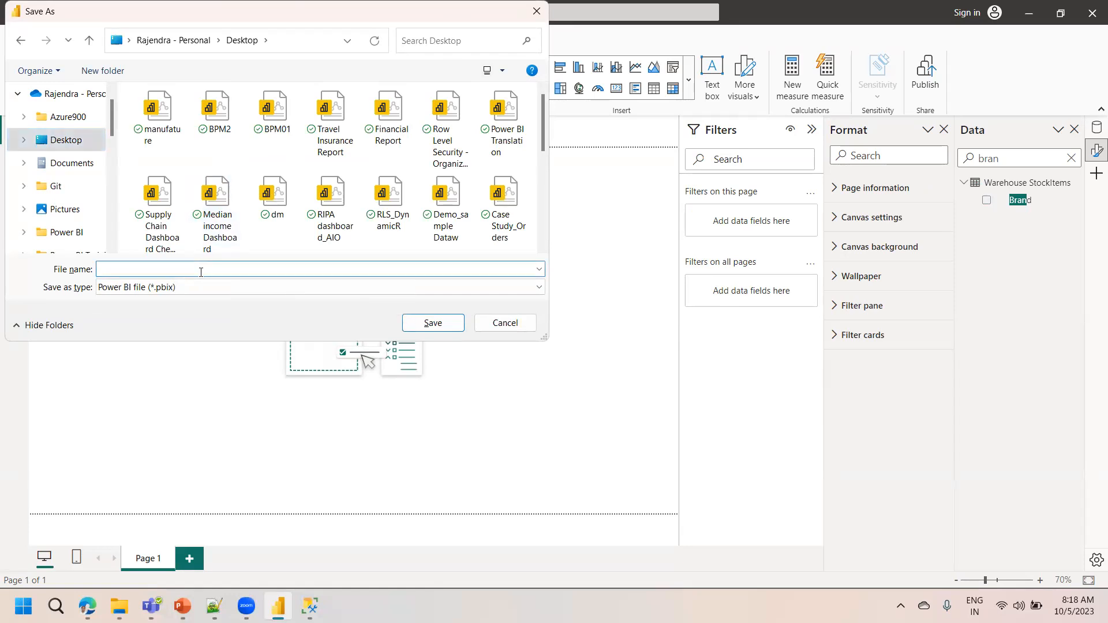
{"action": "type", "text": "Sales "}
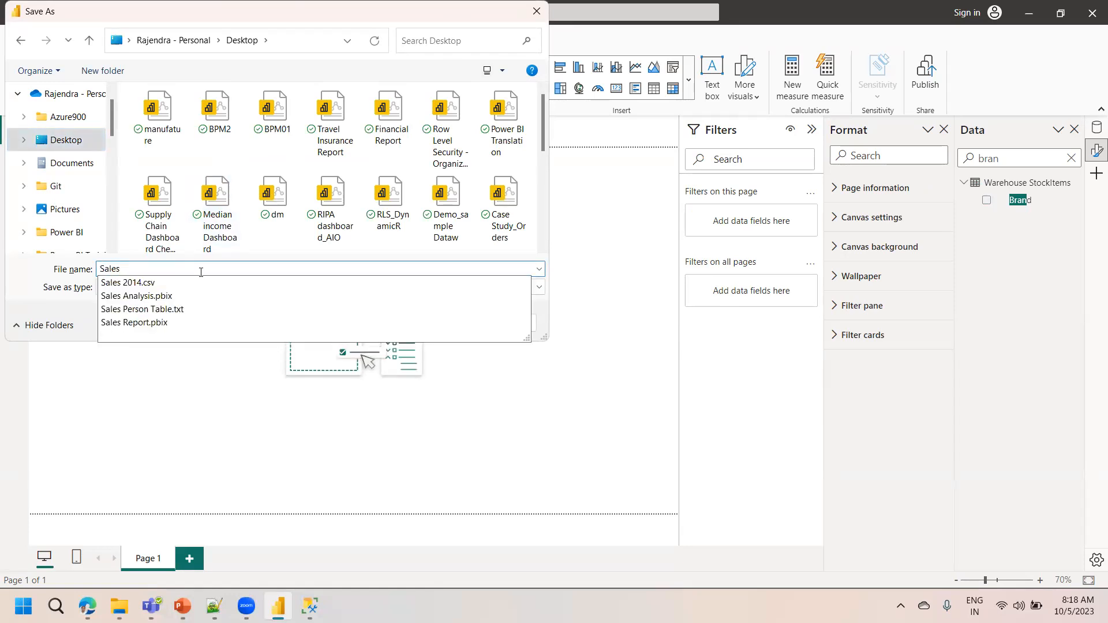
{"action": "type", "text": "Statistics Analy"}
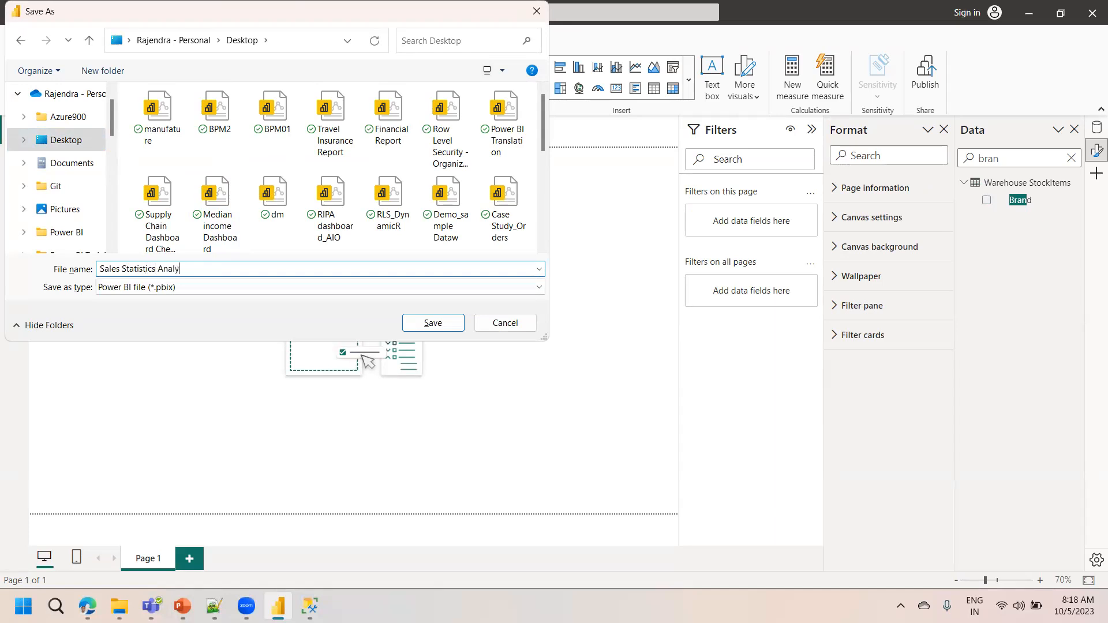
{"action": "type", "text": "sis"}
{"action": "key", "text": "Return"}
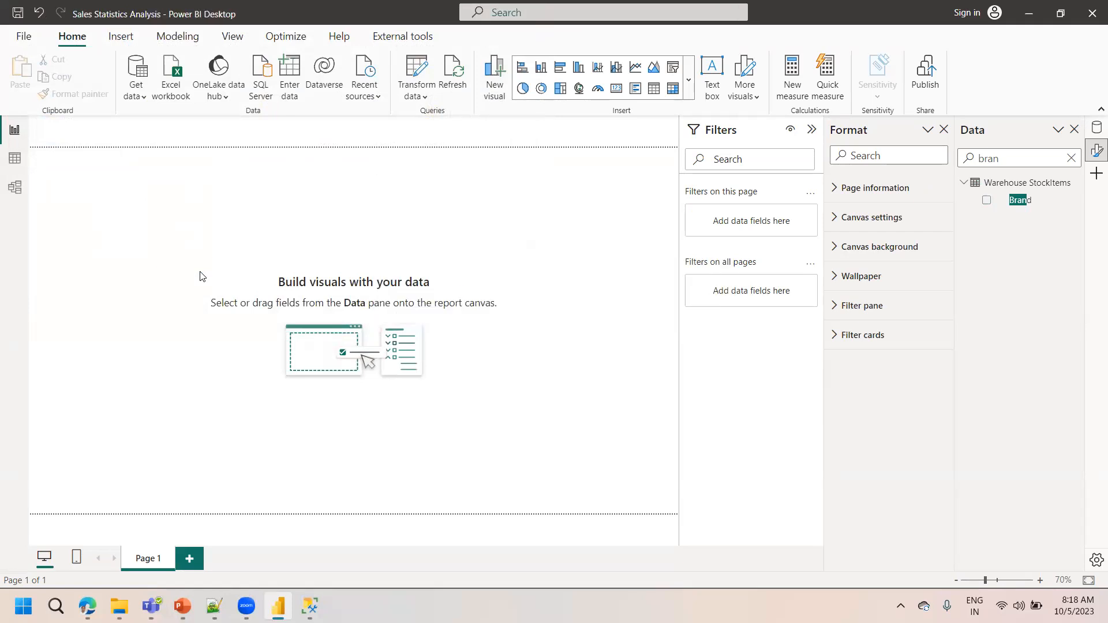
- Clear the "bran" field search so that all tables are listed in the report view
{"action": "left_click", "coordinate": [19, 155]}
{"action": "left_click", "coordinate": [16, 132]}
{"action": "key", "text": "BackSpace"}
{"action": "key", "text": "BackSpace"}
{"action": "key", "text": "BackSpace"}
{"action": "key", "text": "BackSpace"}
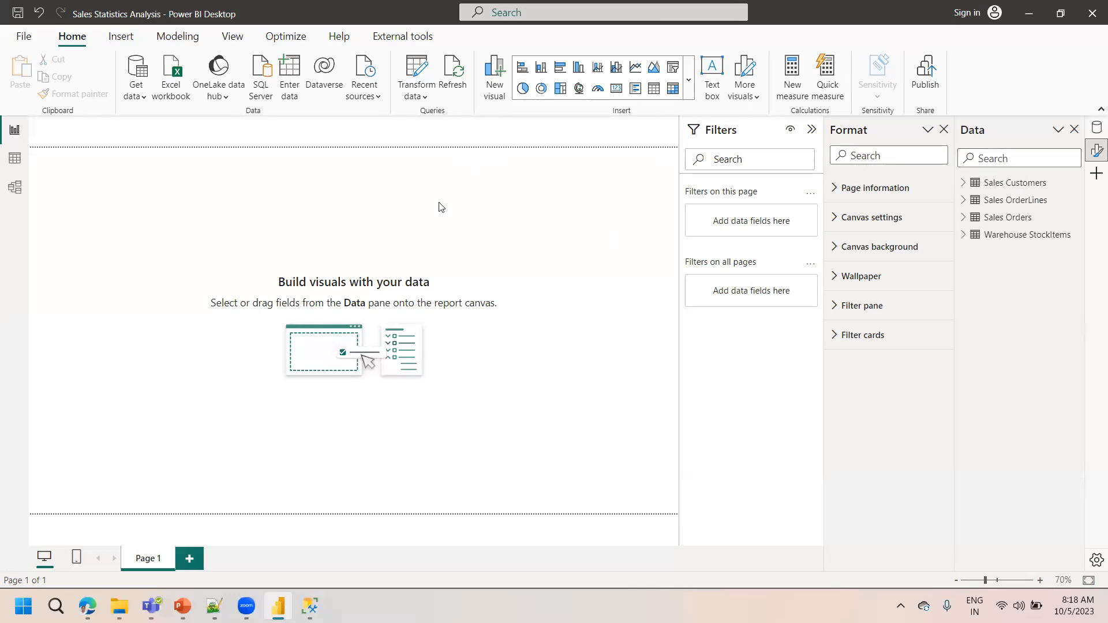
- Open the query dependencies diagram in Power Query Editor, maximized and fitted to the screen
{"action": "left_click", "coordinate": [418, 75]}
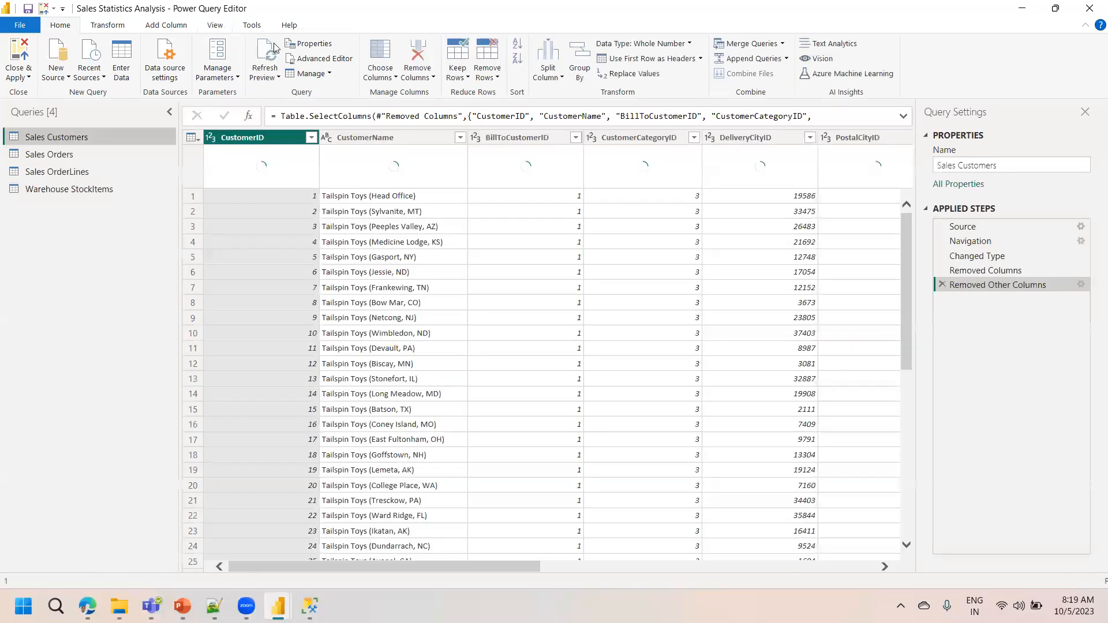
{"action": "left_click", "coordinate": [215, 25]}
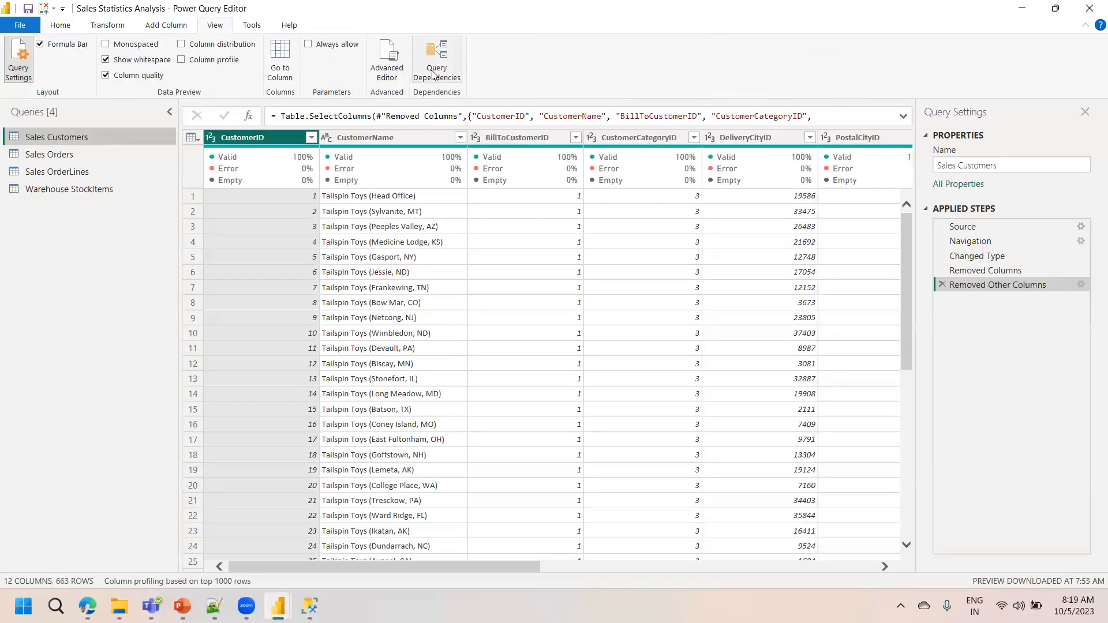
{"action": "left_click", "coordinate": [434, 75]}
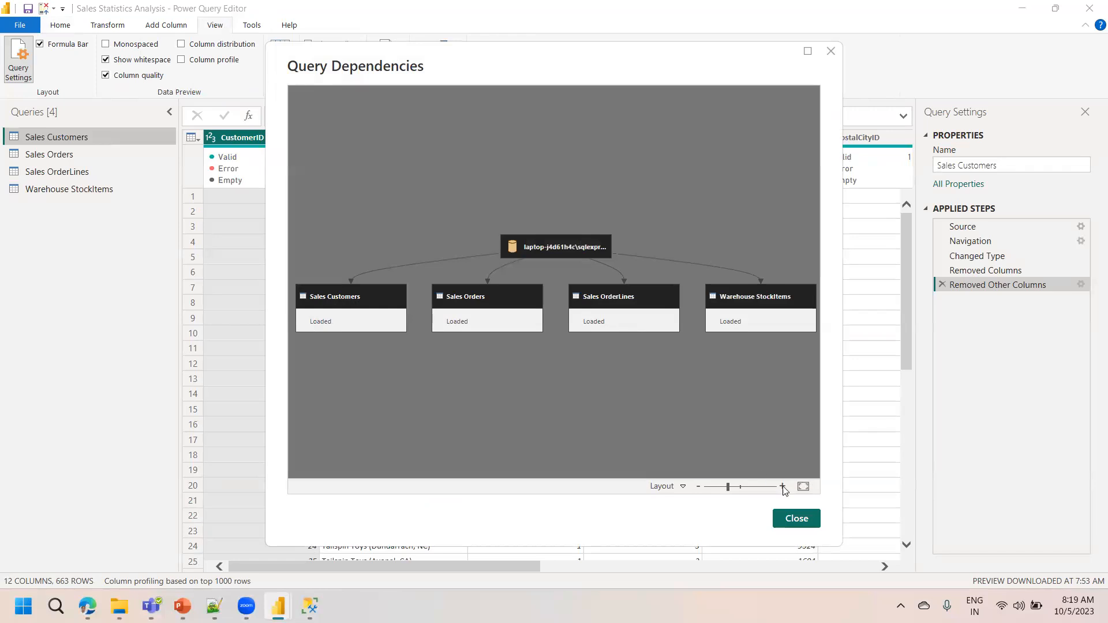
{"action": "left_click", "coordinate": [808, 52]}
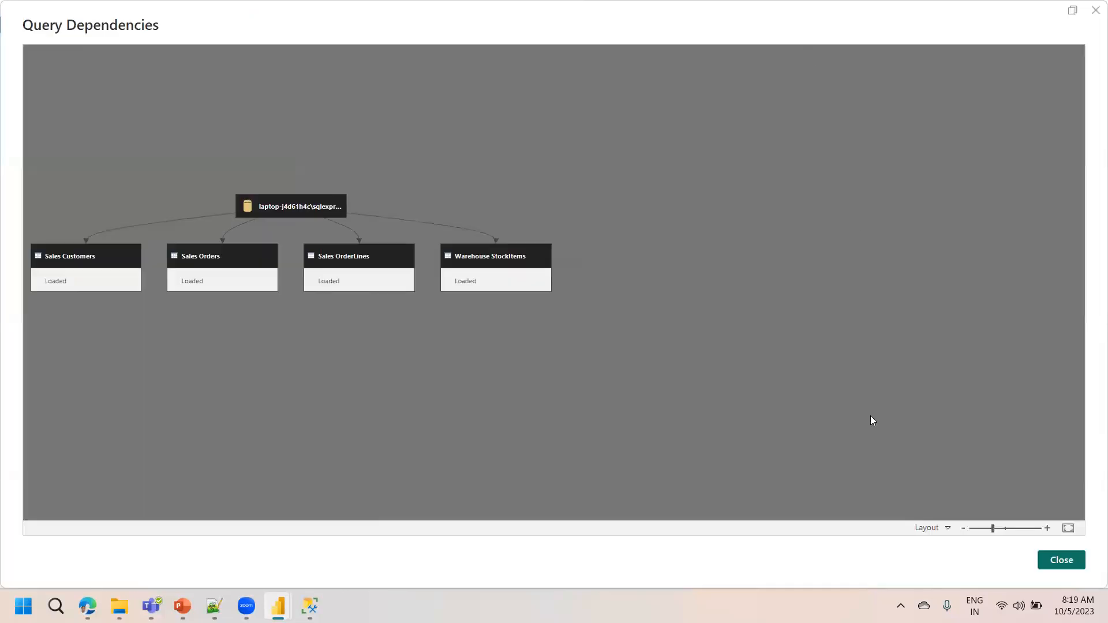
{"action": "left_click", "coordinate": [1047, 528]}
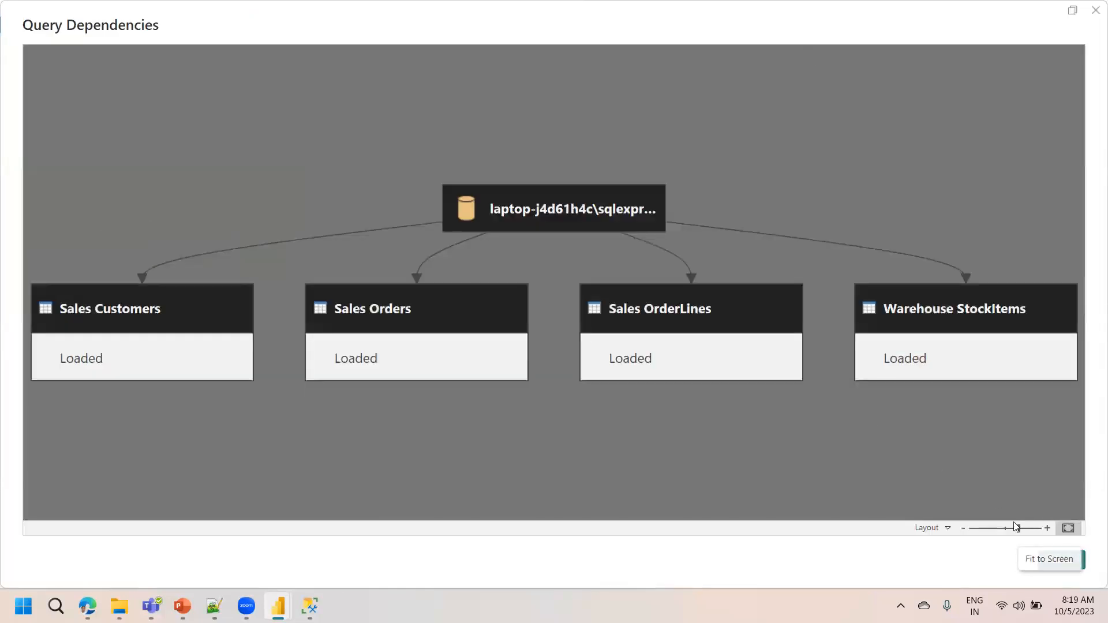
- View the dependencies in Left to Right Layout, highlight the tables fed by the SQL source, and close the diagram
{"action": "left_click", "coordinate": [949, 529]}
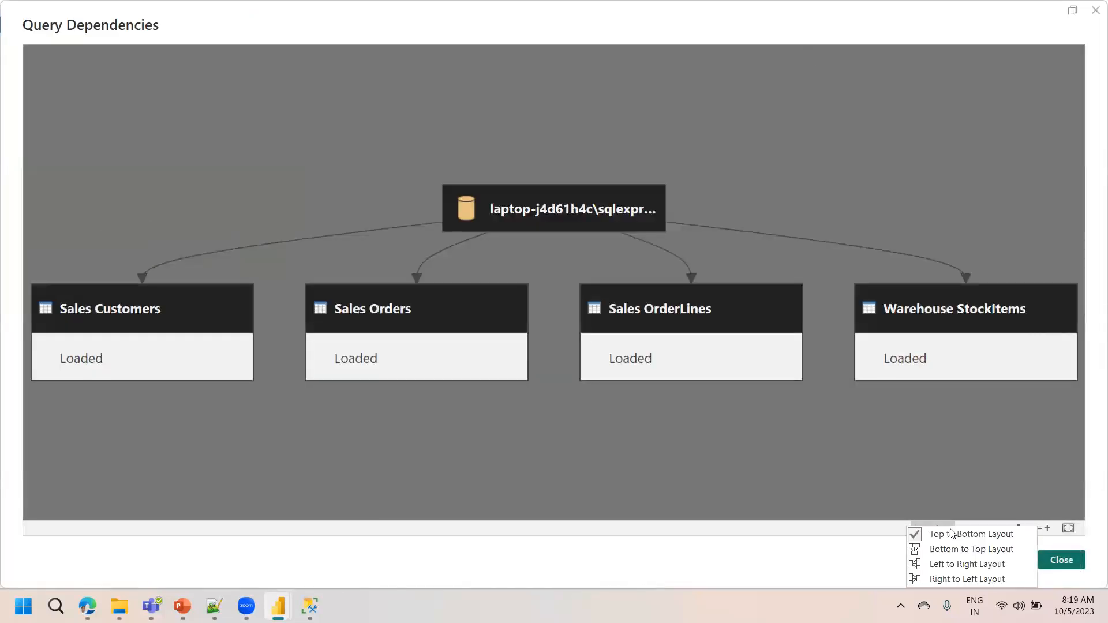
{"action": "left_click", "coordinate": [949, 562]}
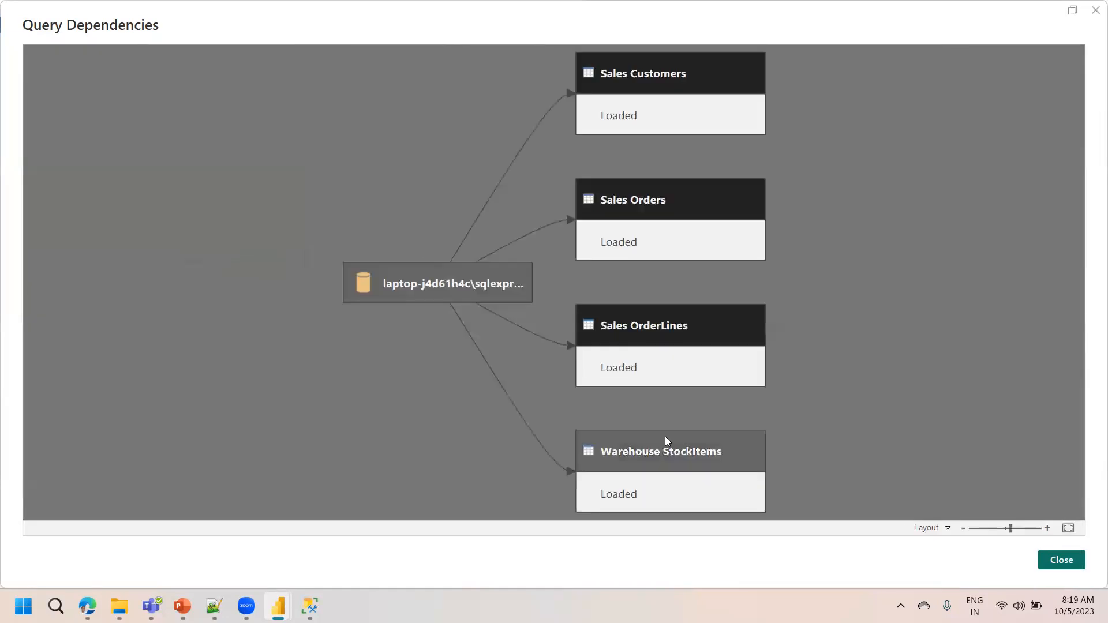
{"action": "left_click", "coordinate": [439, 290]}
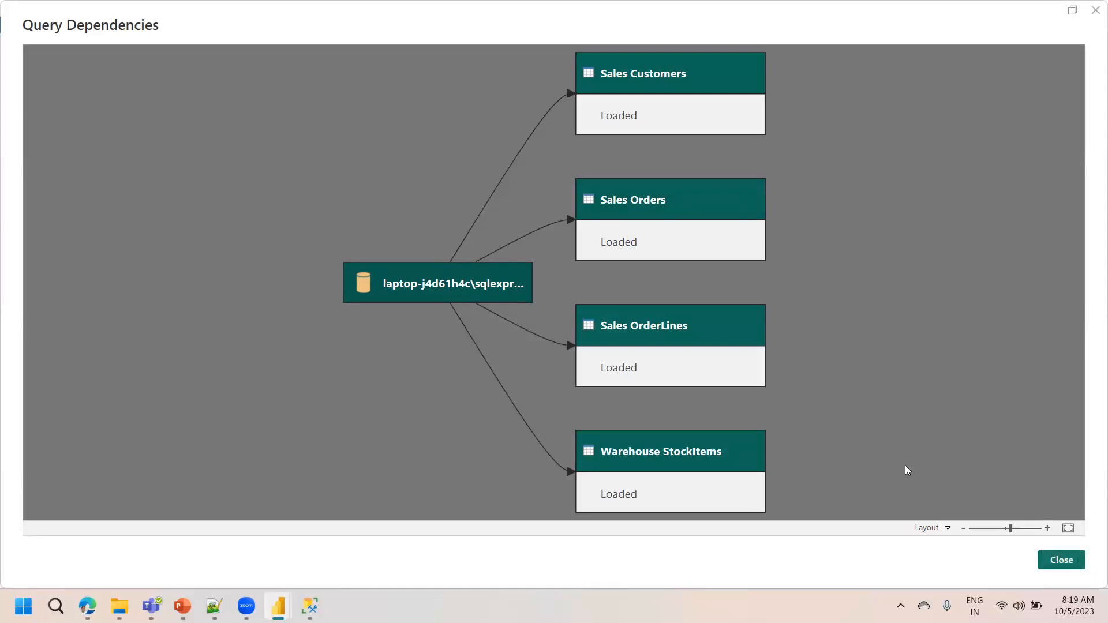
{"action": "left_click", "coordinate": [1062, 560]}
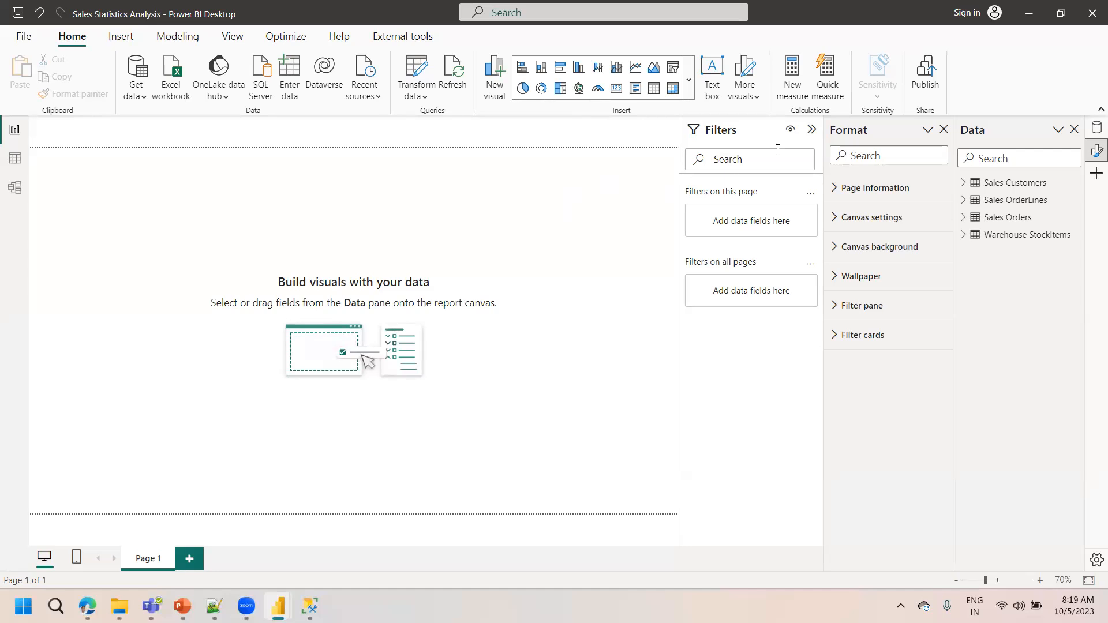
- Collapse the report's filters area and switch to PowerPoint to view the Sales Statistics dashboard on slide 75
{"action": "left_click", "coordinate": [813, 129]}
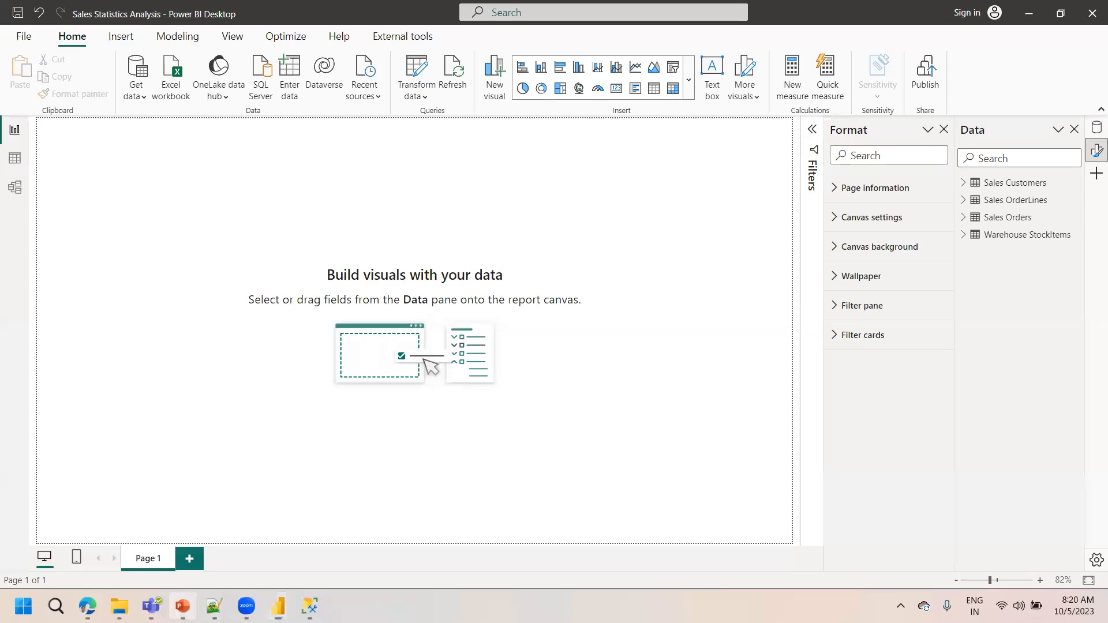
{"action": "left_click", "coordinate": [182, 606]}
{"action": "left_click", "coordinate": [76, 334]}
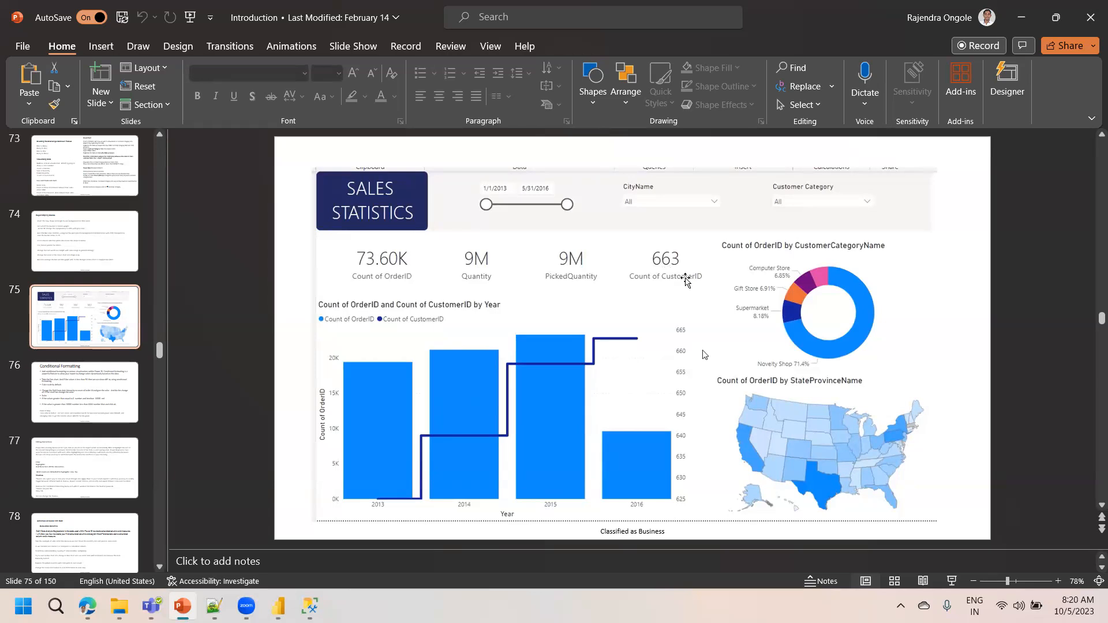
- Switch back to Power BI and insert an empty card visual, sized small near the report page's upper-left corner
{"action": "left_click", "coordinate": [278, 606]}
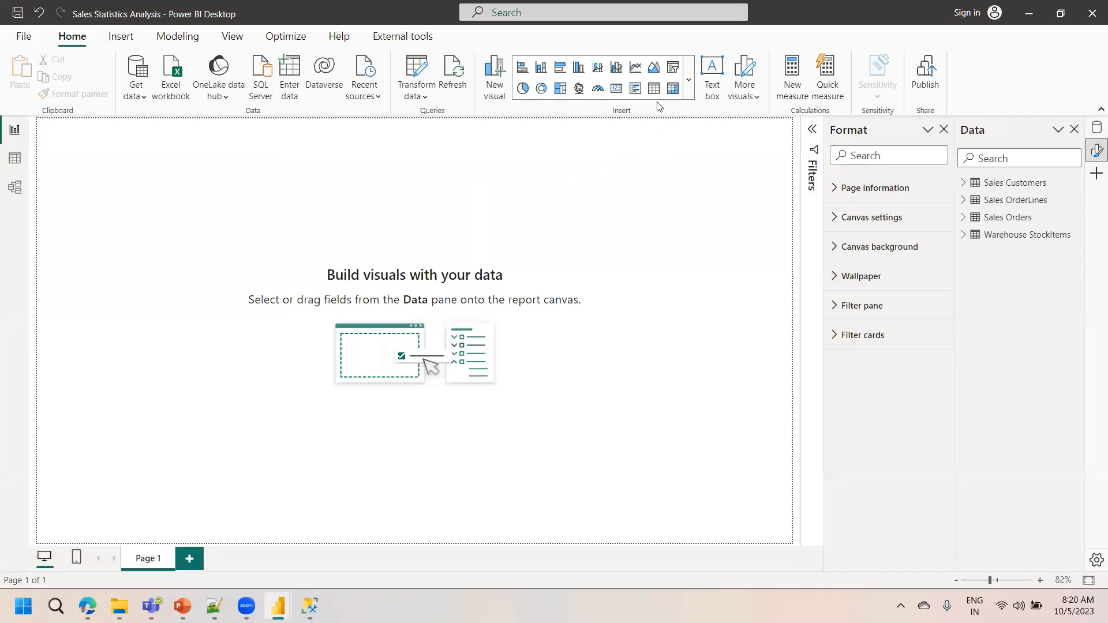
{"action": "left_click", "coordinate": [617, 91]}
{"action": "left_click_drag", "start_coordinate": [207, 283], "coordinate": [187, 201]}
{"action": "left_click_drag", "start_coordinate": [119, 162], "coordinate": [119, 234]}
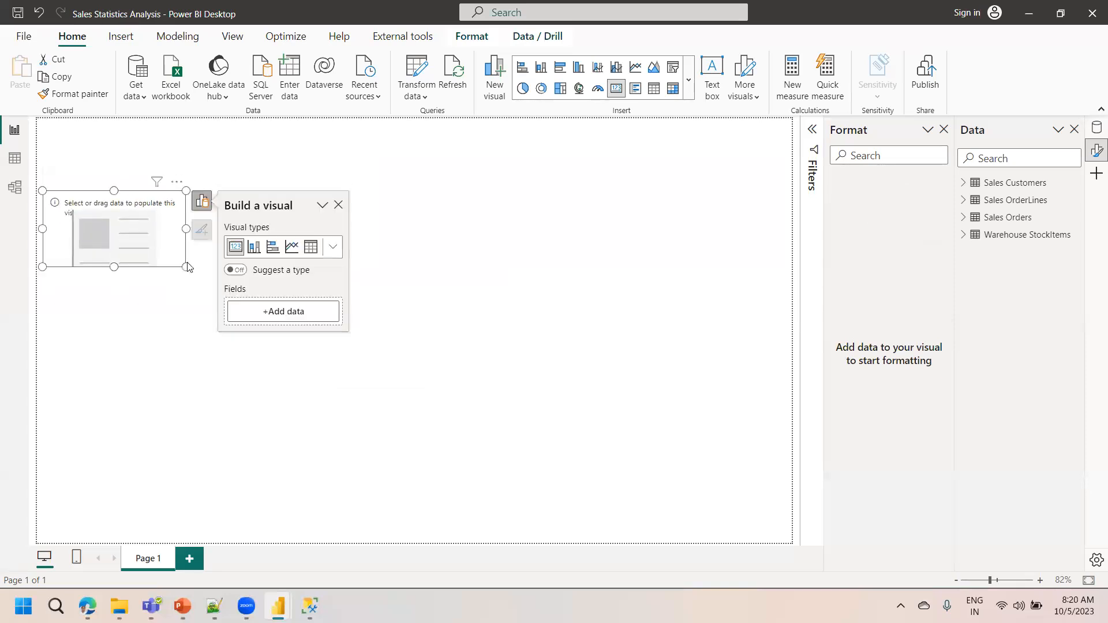
{"action": "left_click_drag", "start_coordinate": [182, 269], "coordinate": [172, 261]}
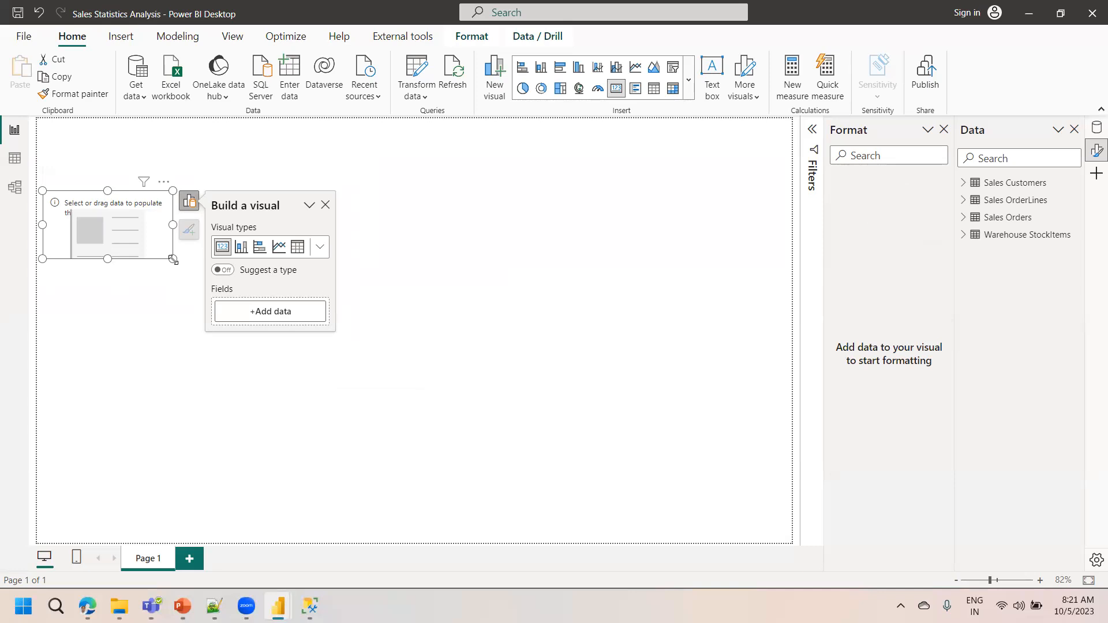
- Check the reference slide's cards, and examine the Sales Orders columns BackorderOrderID, OrderID, CustomerID, PickedByPersonID and ContactPersonID in table view
{"action": "left_click", "coordinate": [183, 606]}
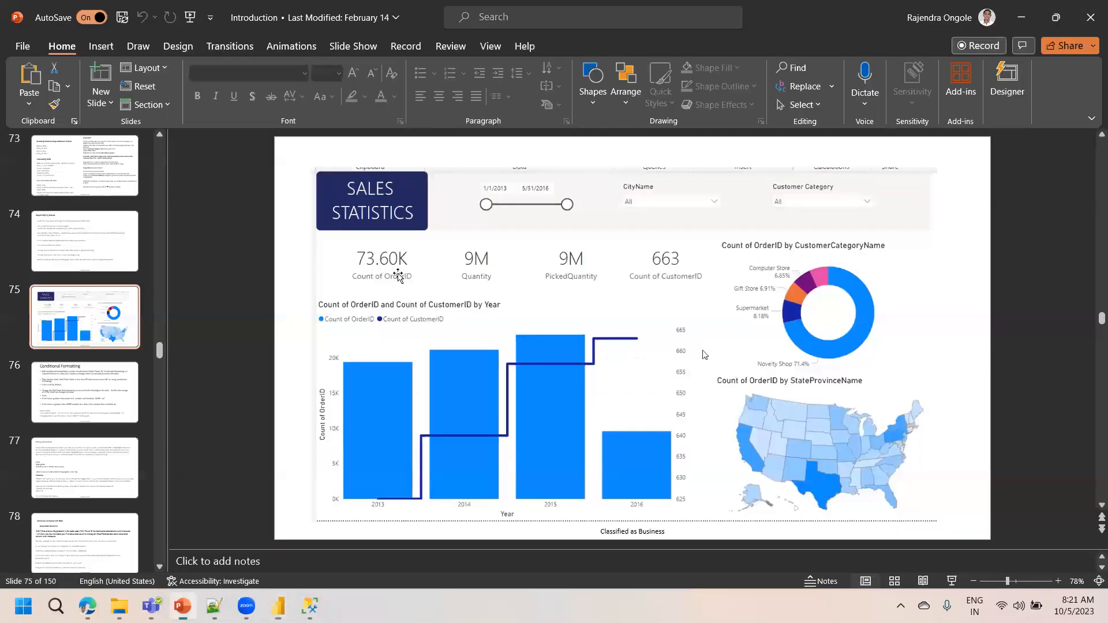
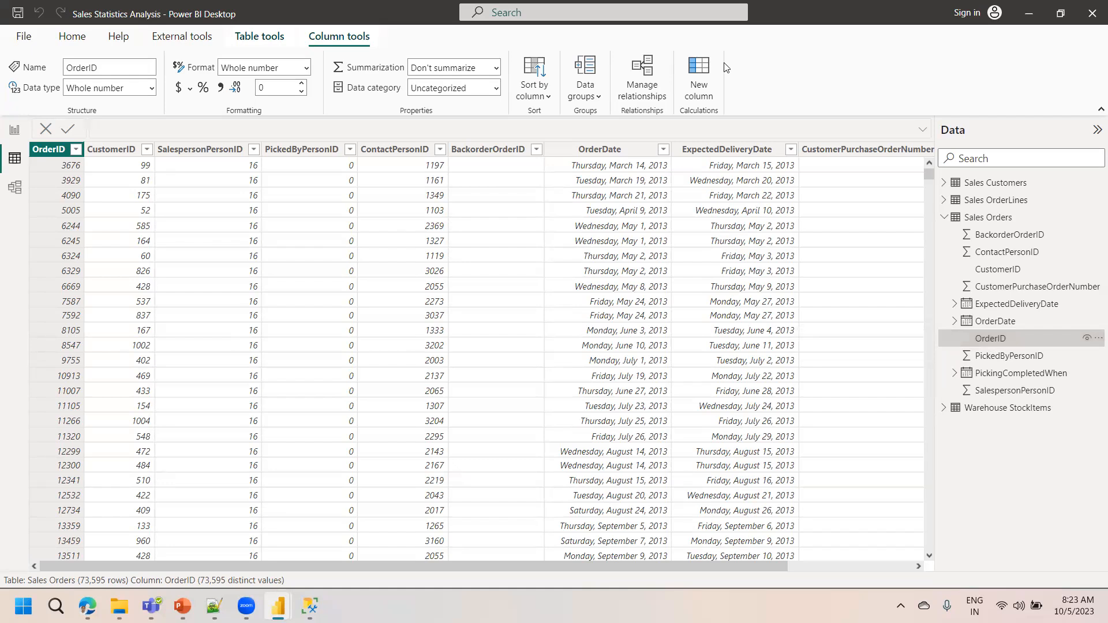
{"action": "left_click", "coordinate": [1004, 239]}
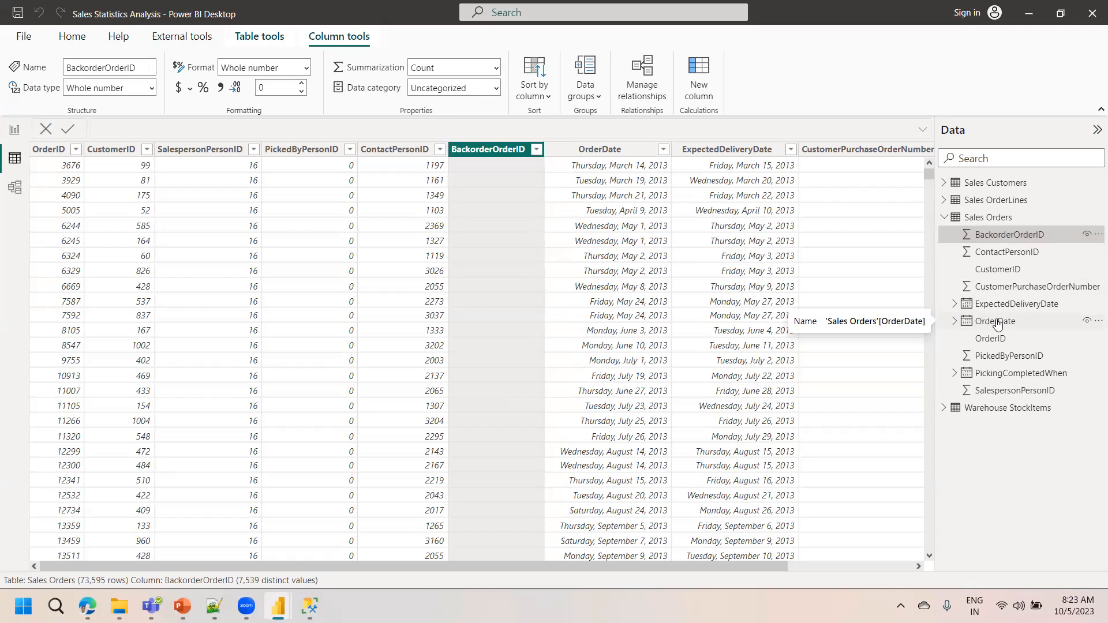
{"action": "left_click", "coordinate": [996, 344]}
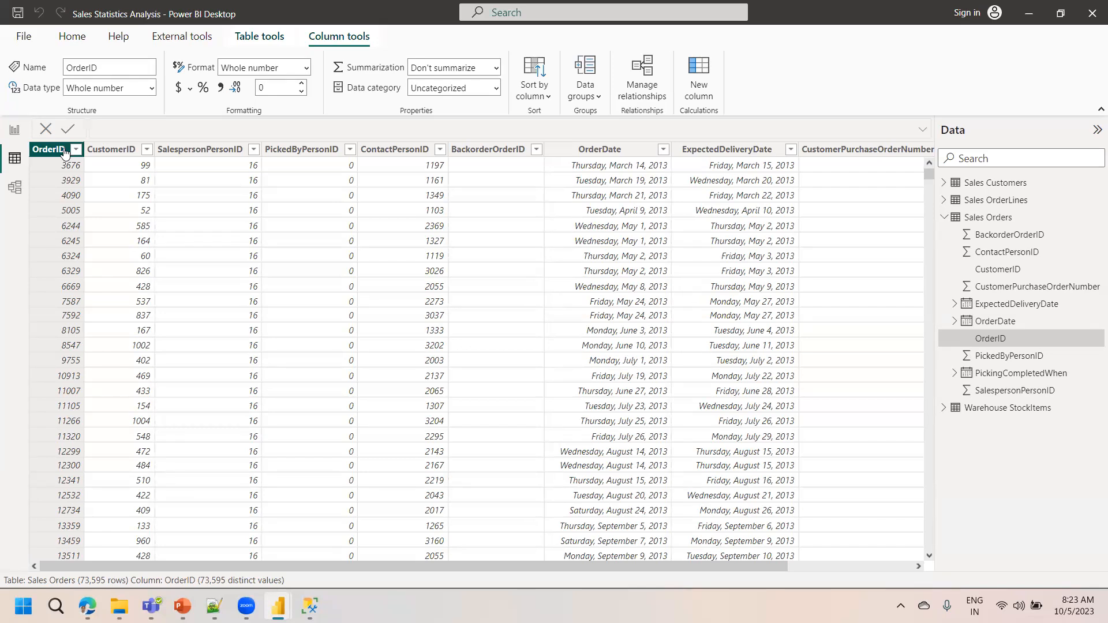
{"action": "left_click", "coordinate": [124, 150]}
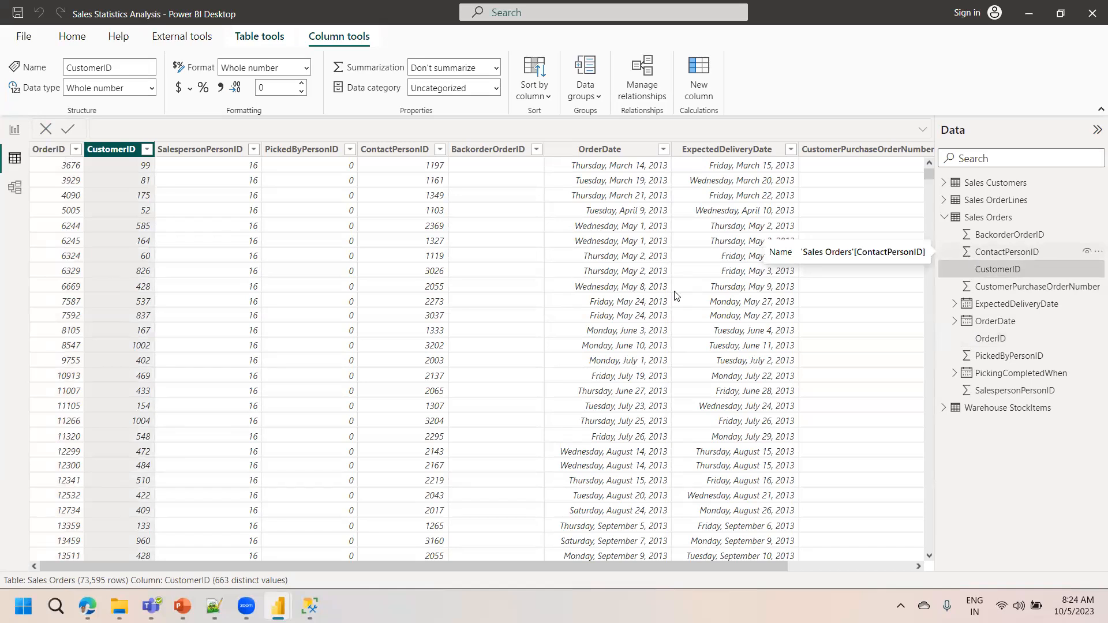
{"action": "left_click", "coordinate": [56, 153]}
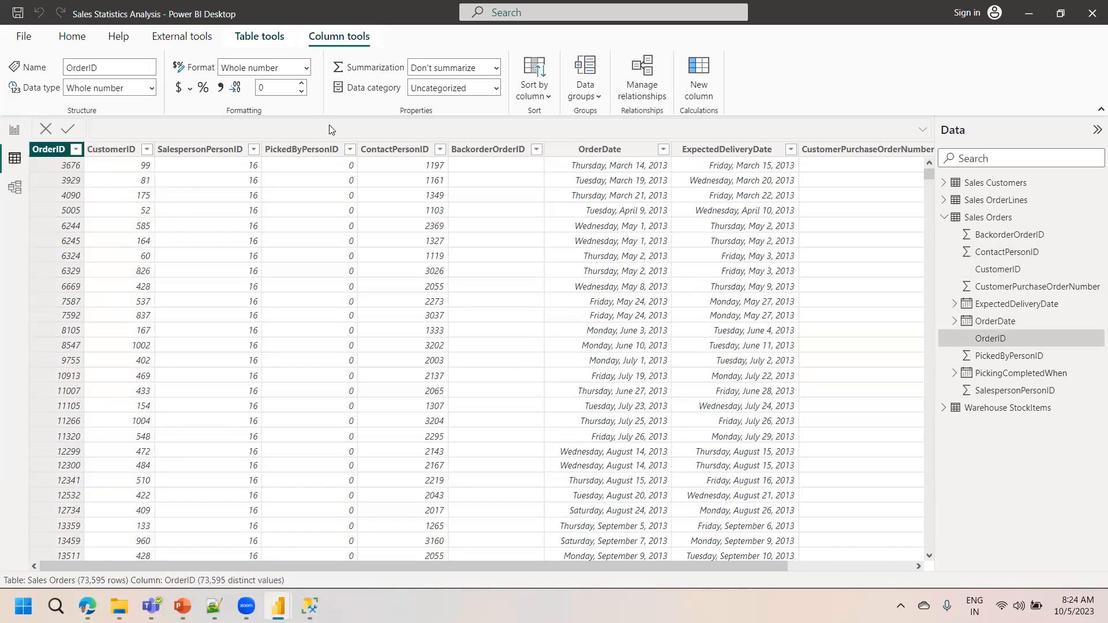
{"action": "left_click", "coordinate": [324, 151]}
{"action": "left_click", "coordinate": [402, 153]}
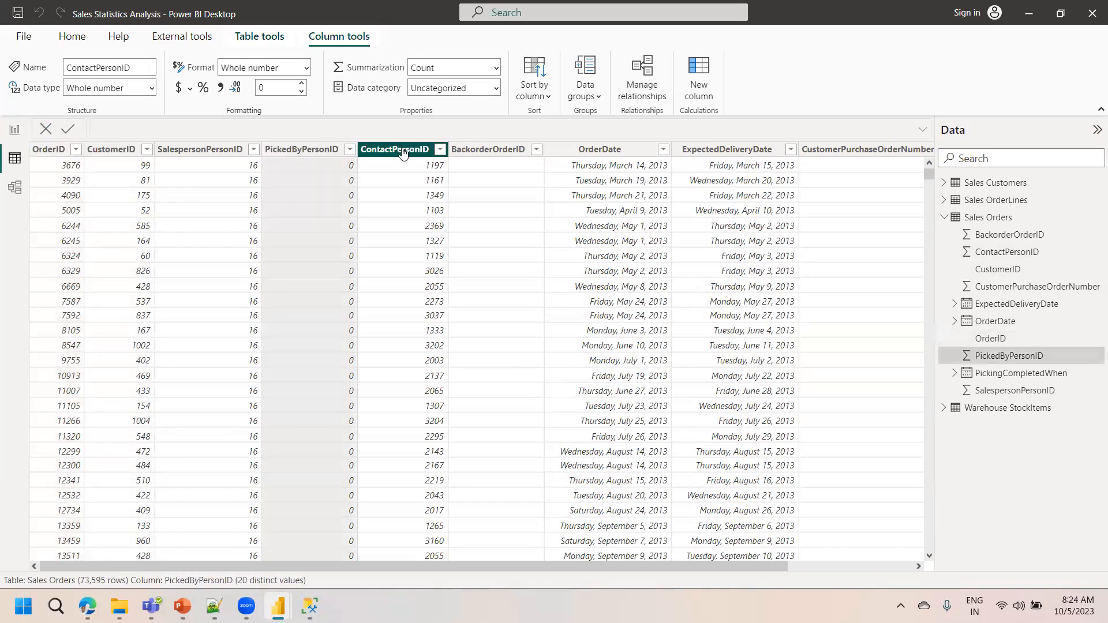
- Return to the report page, add OrderID from Sales Orders to the empty card as a count, and enlarge the card slightly
{"action": "left_click", "coordinate": [505, 156]}
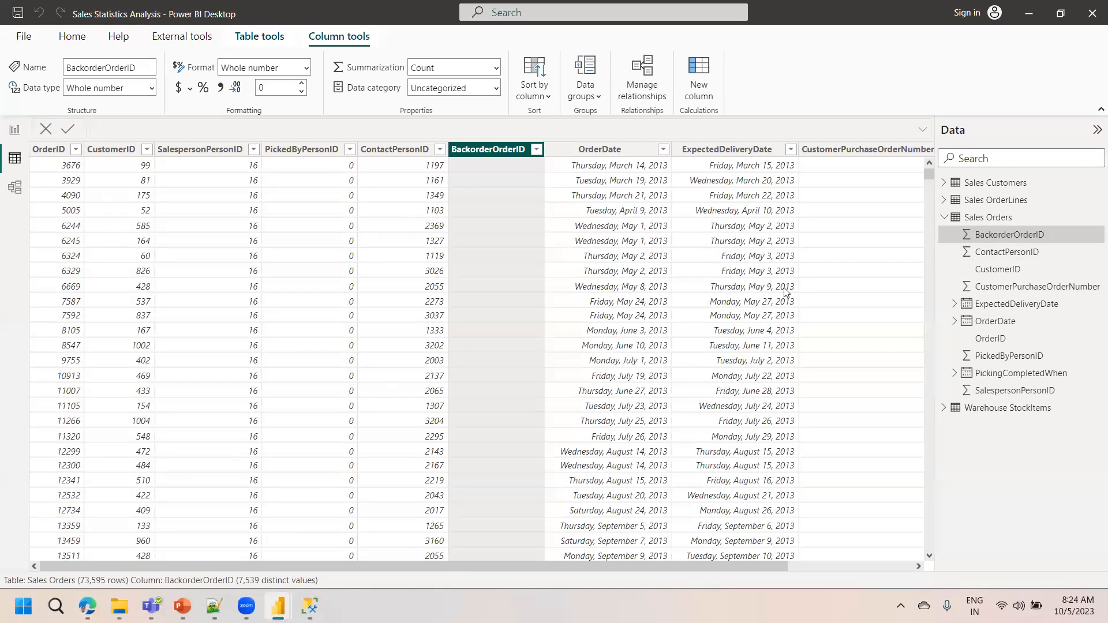
{"action": "left_click", "coordinate": [14, 130]}
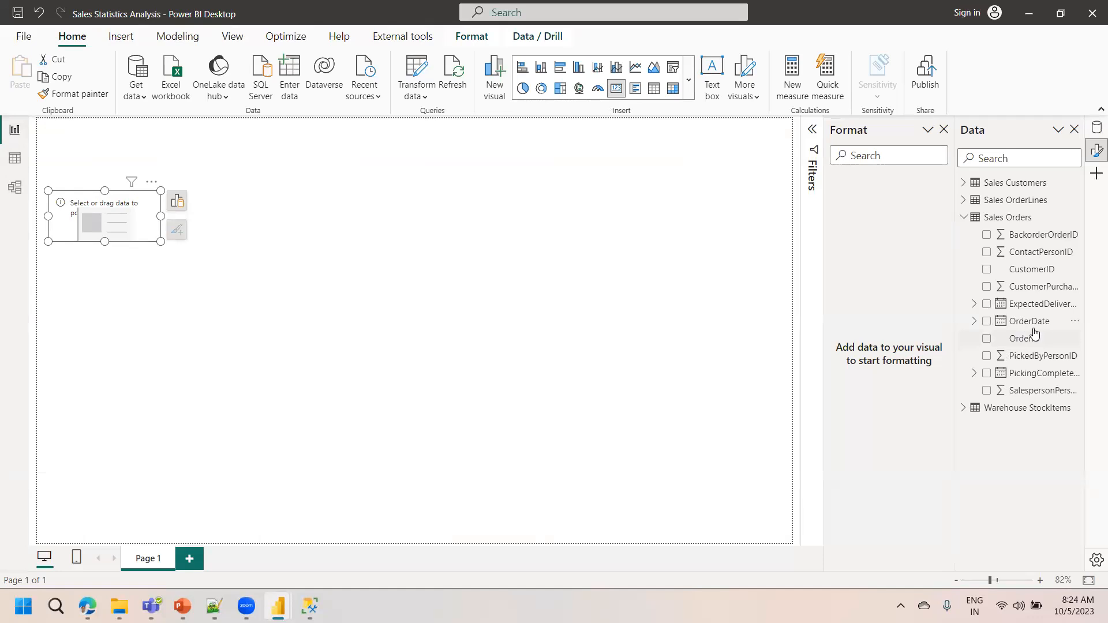
{"action": "left_click_drag", "start_coordinate": [1031, 340], "coordinate": [748, 251]}
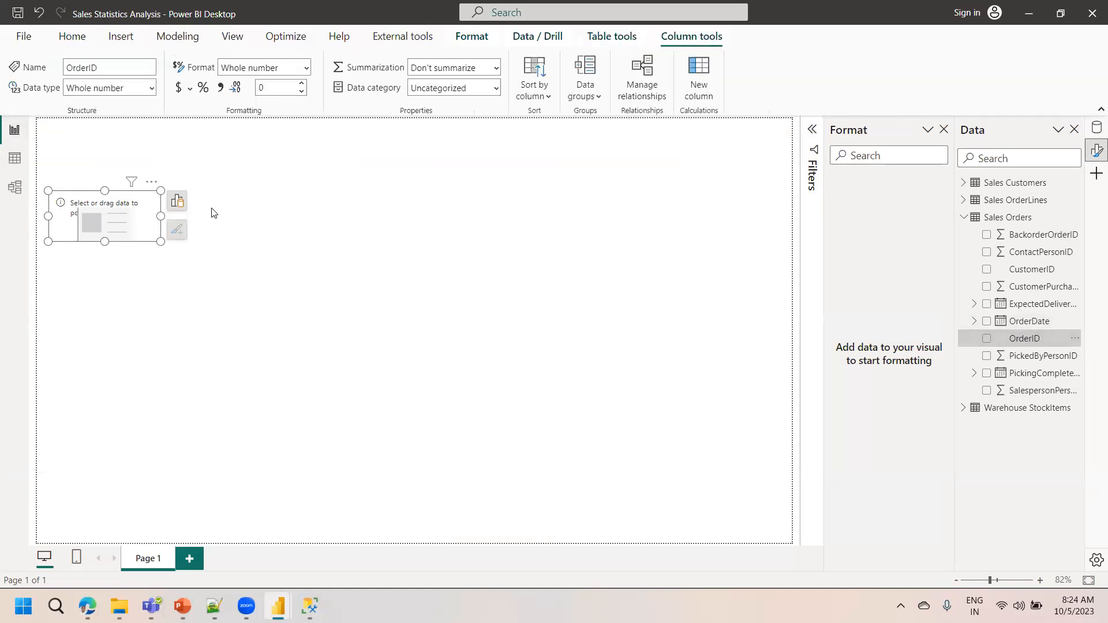
{"action": "left_click", "coordinate": [177, 202]}
{"action": "left_click", "coordinate": [253, 313]}
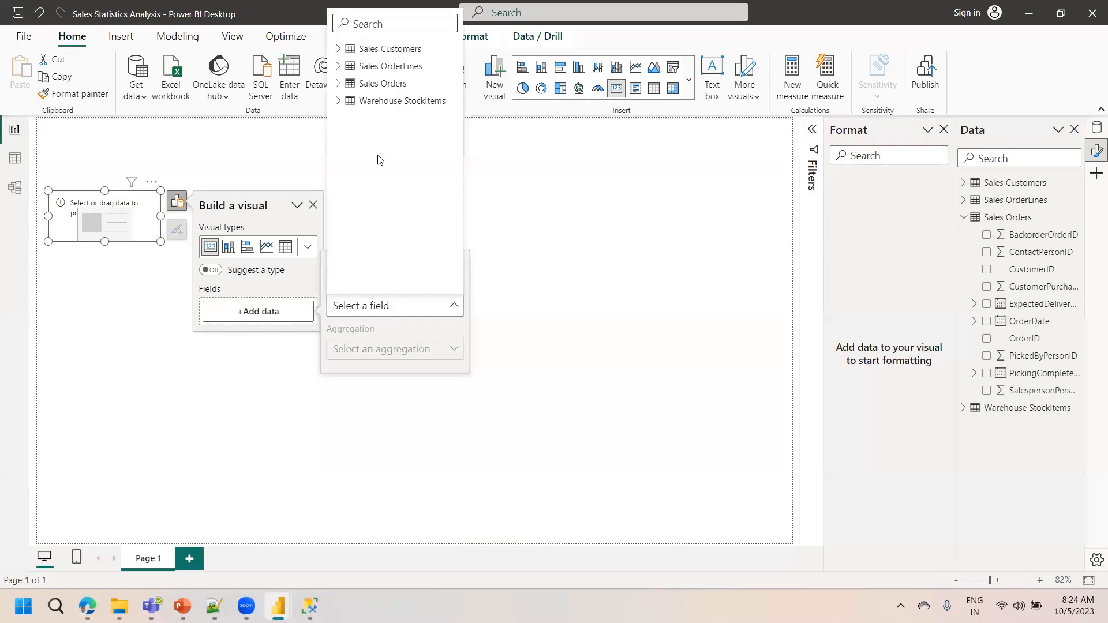
{"action": "left_click", "coordinate": [339, 84]}
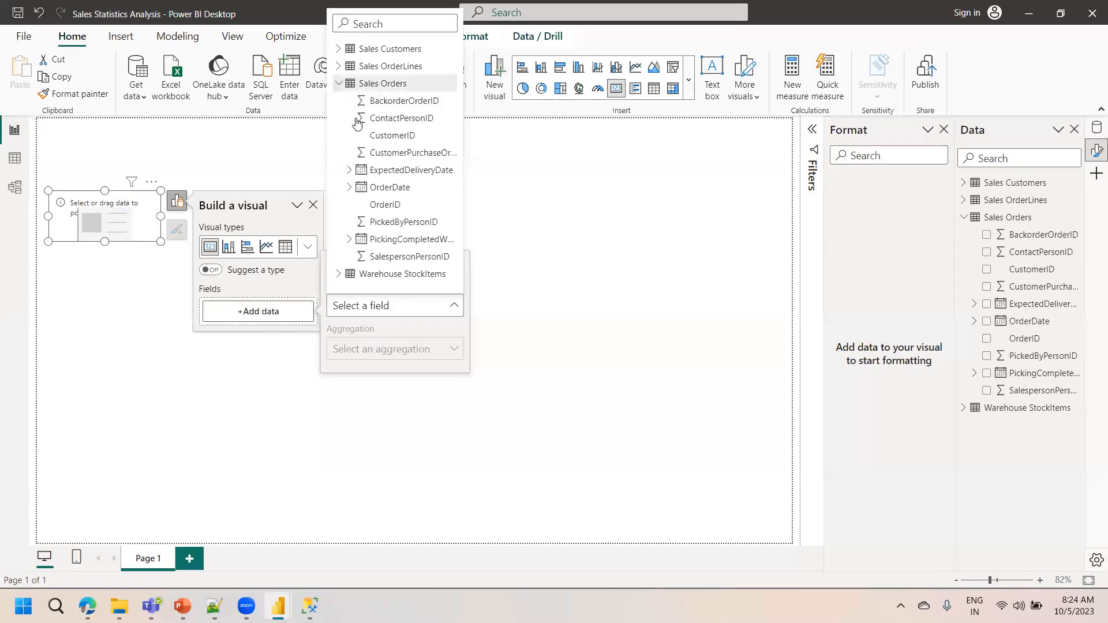
{"action": "left_click", "coordinate": [385, 204]}
{"action": "left_click_drag", "start_coordinate": [161, 242], "coordinate": [180, 267]}
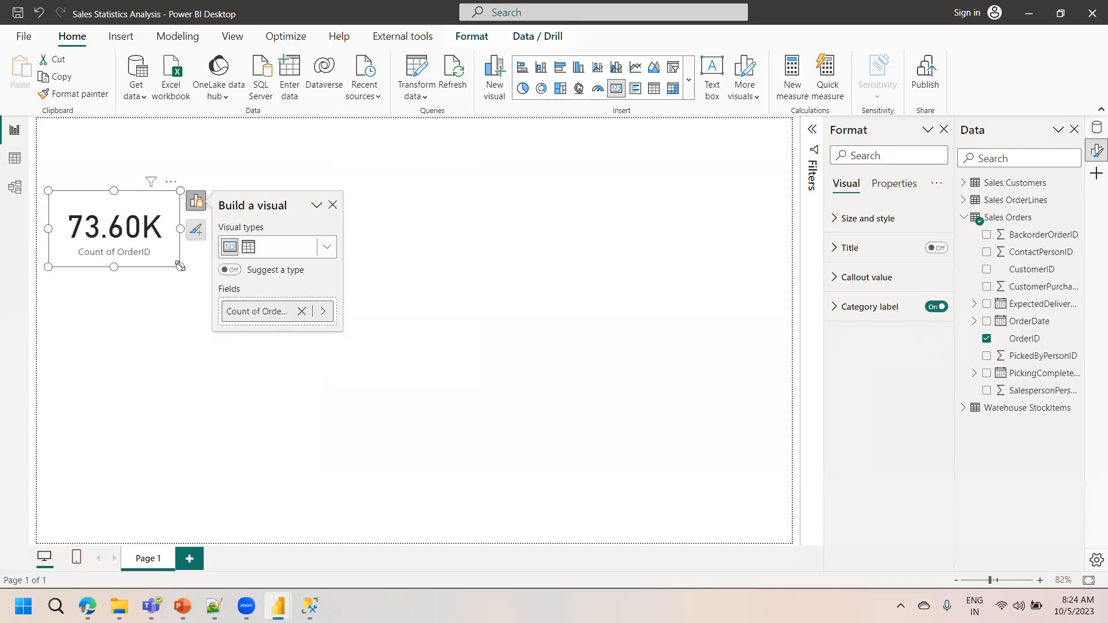
{"action": "left_click_drag", "start_coordinate": [180, 267], "coordinate": [171, 252]}
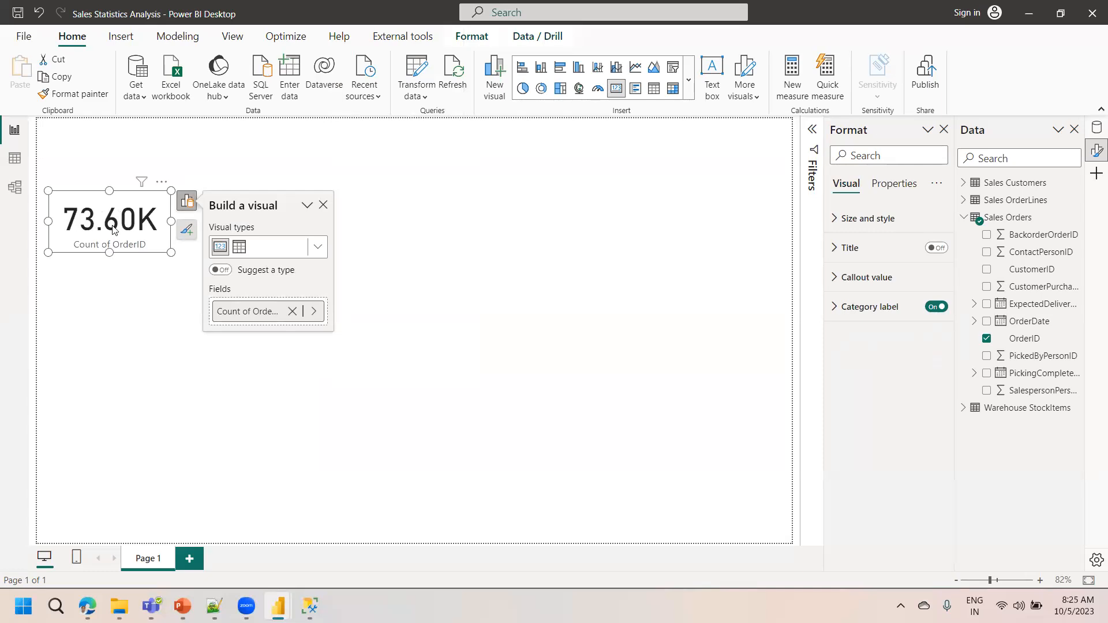
- Hide the data fields list and set the card's callout value font to Arial, size 25
{"action": "left_click", "coordinate": [189, 232]}
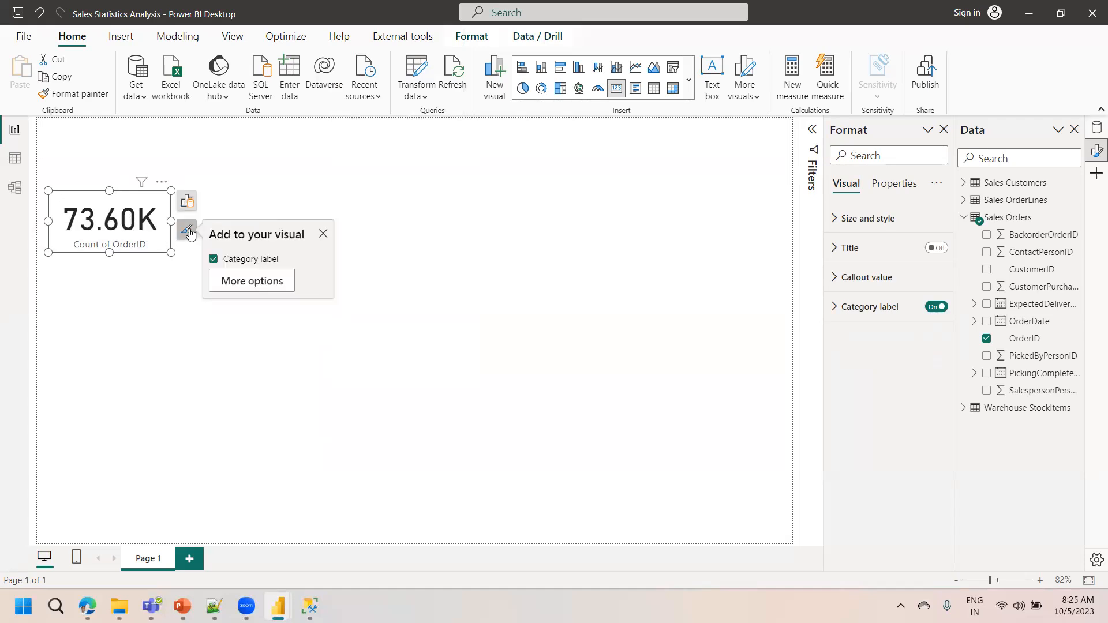
{"action": "left_click", "coordinate": [244, 280]}
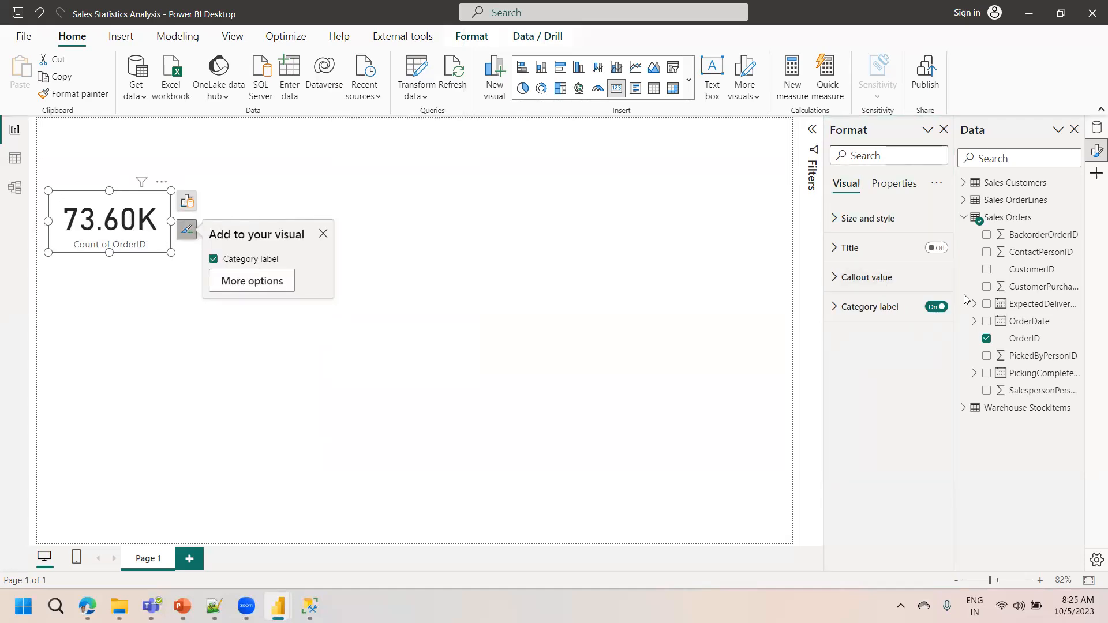
{"action": "left_click", "coordinate": [1095, 152]}
{"action": "left_click", "coordinate": [1096, 151]}
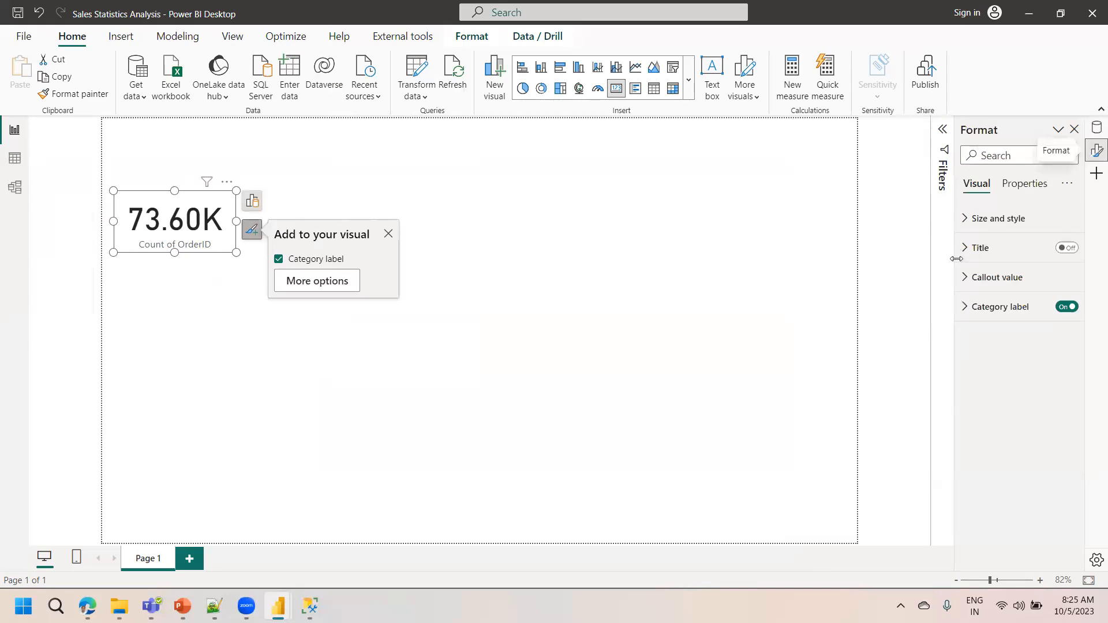
{"action": "left_click", "coordinate": [975, 278]}
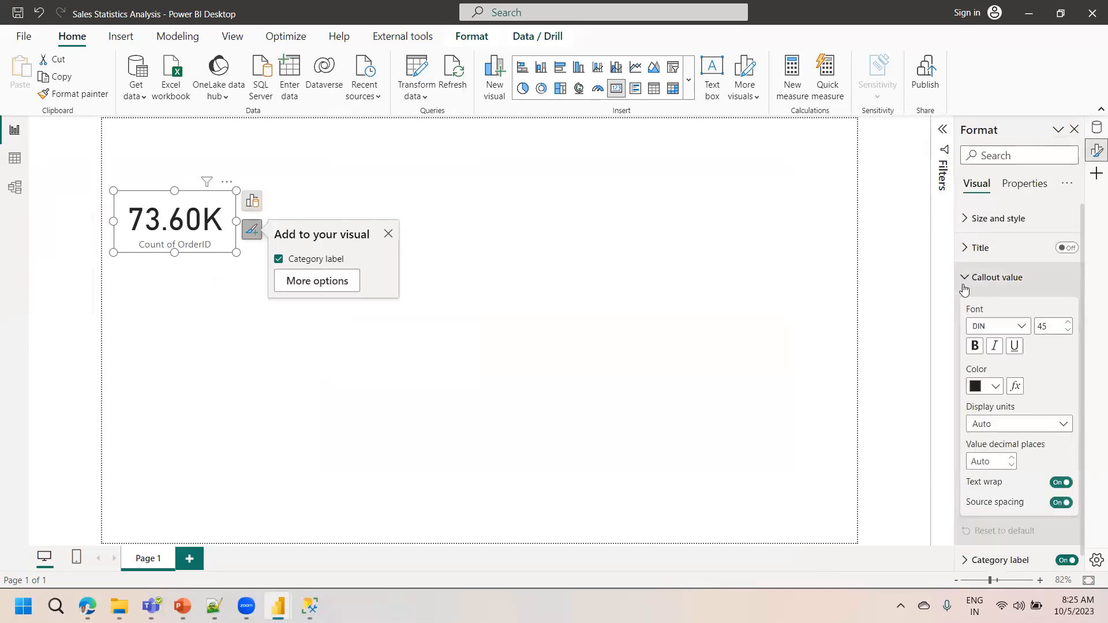
{"action": "left_click", "coordinate": [1019, 328]}
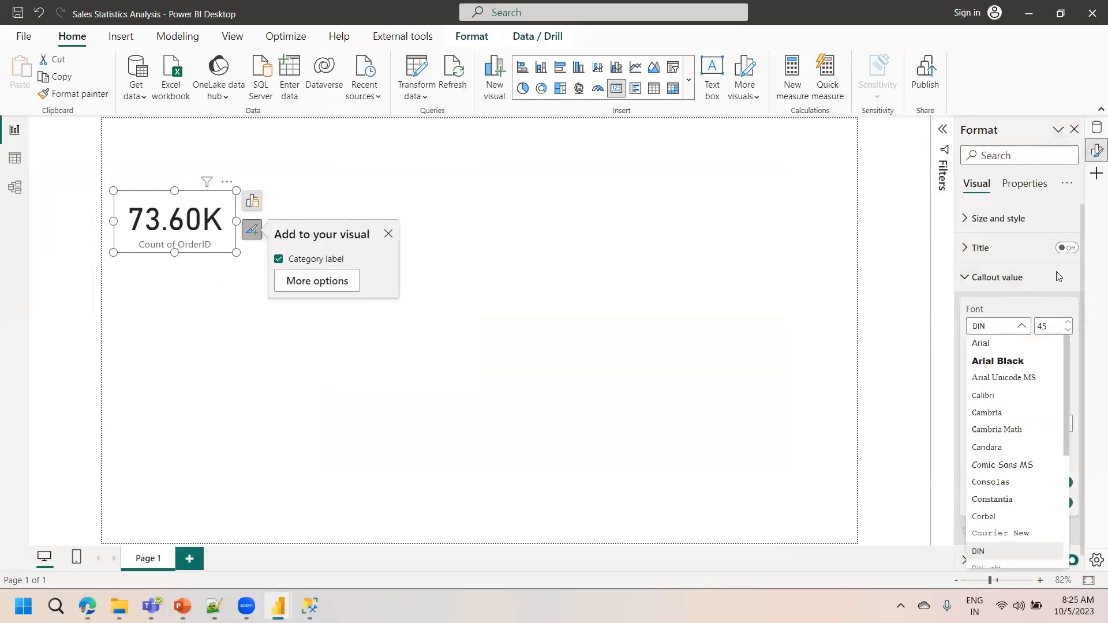
{"action": "left_click", "coordinate": [985, 344]}
{"action": "key", "text": "Tab"}
{"action": "type", "text": "25"}
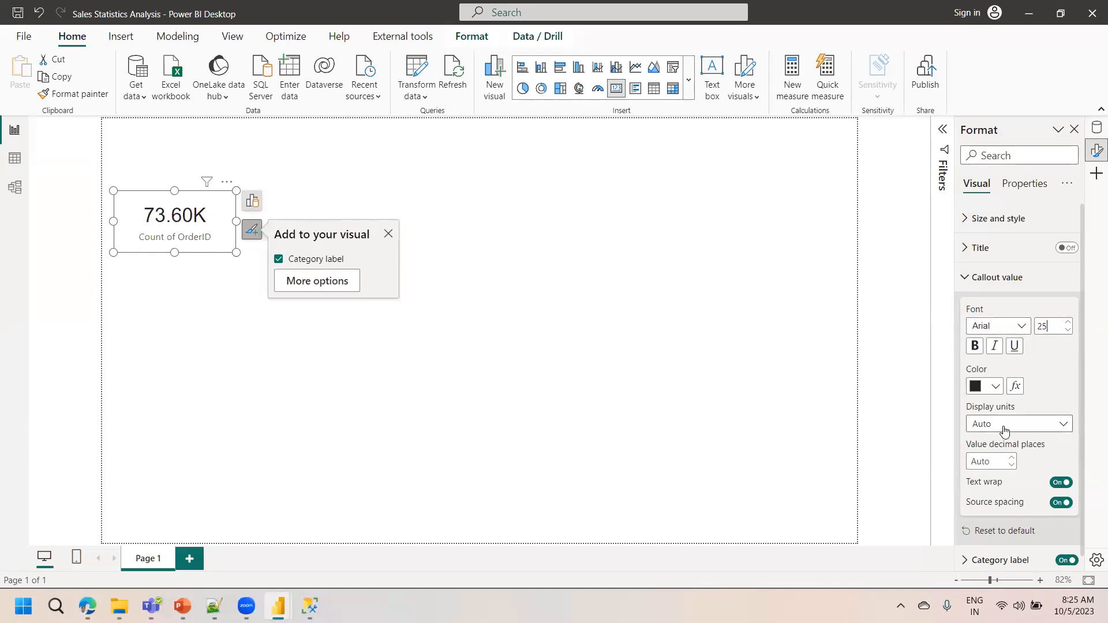
- Set the callout value's display units to None and shrink the card to about 200 wide by 92 high
{"action": "left_click", "coordinate": [1005, 431]}
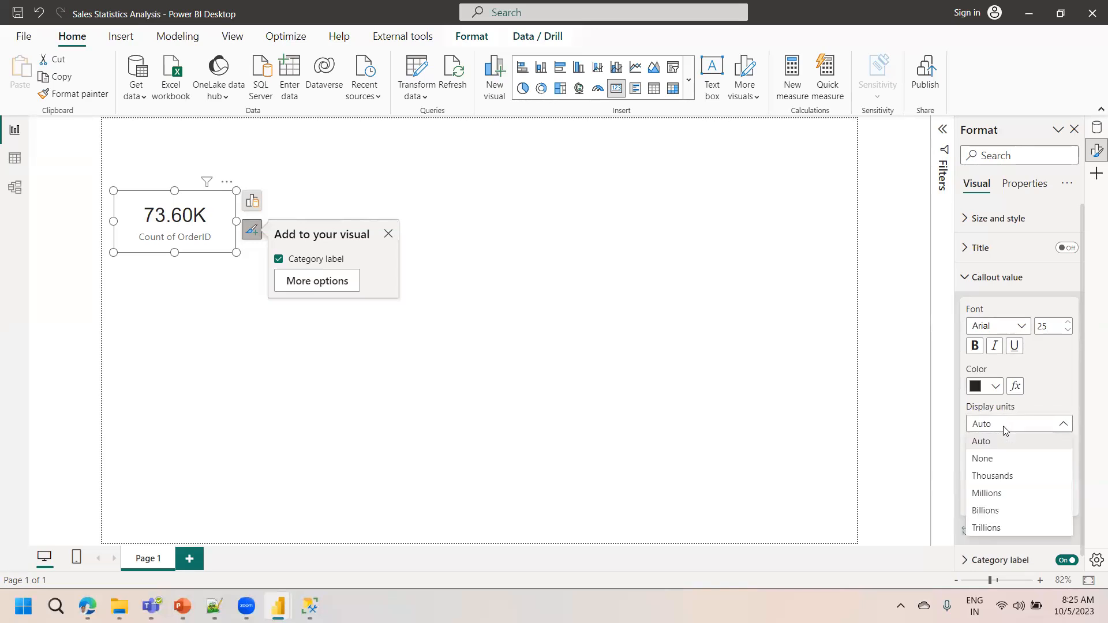
{"action": "left_click", "coordinate": [994, 458]}
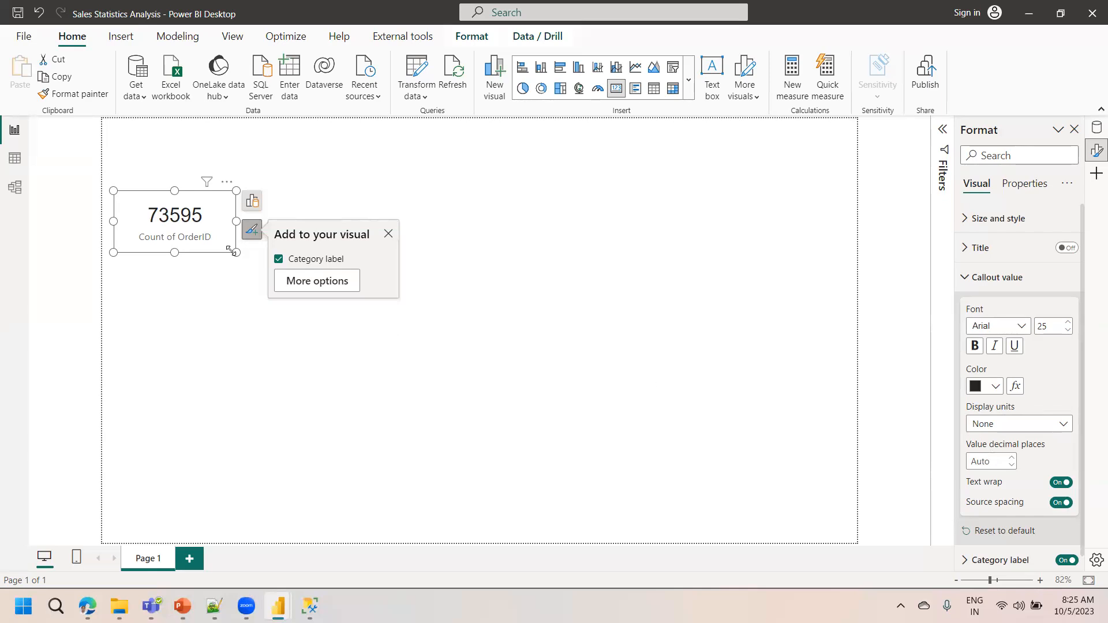
{"action": "left_click_drag", "start_coordinate": [237, 252], "coordinate": [232, 246]}
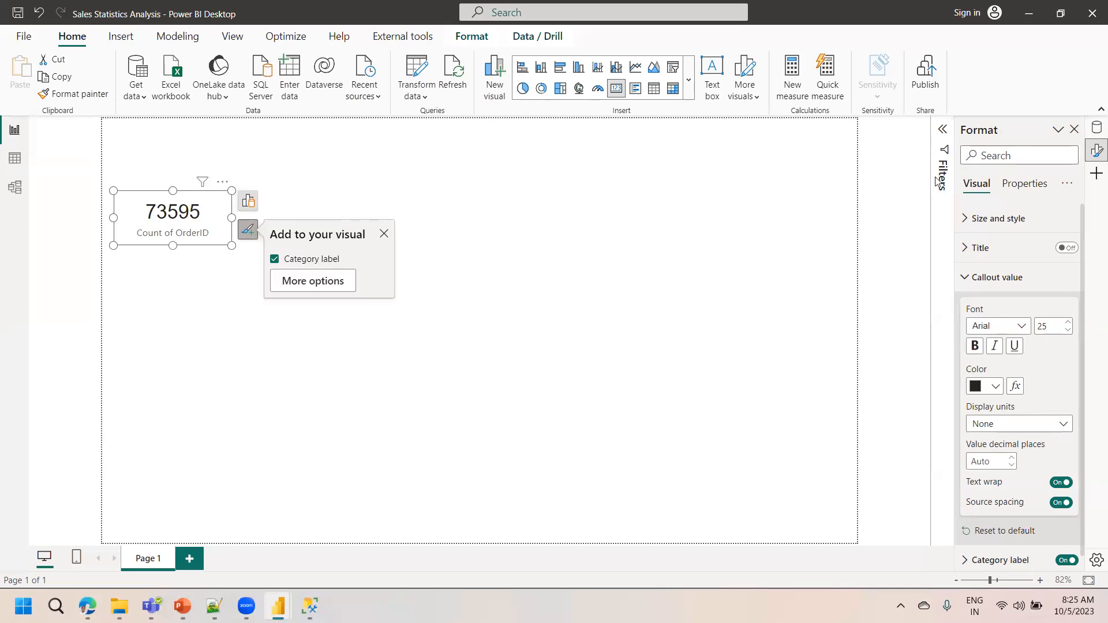
{"action": "left_click", "coordinate": [972, 279]}
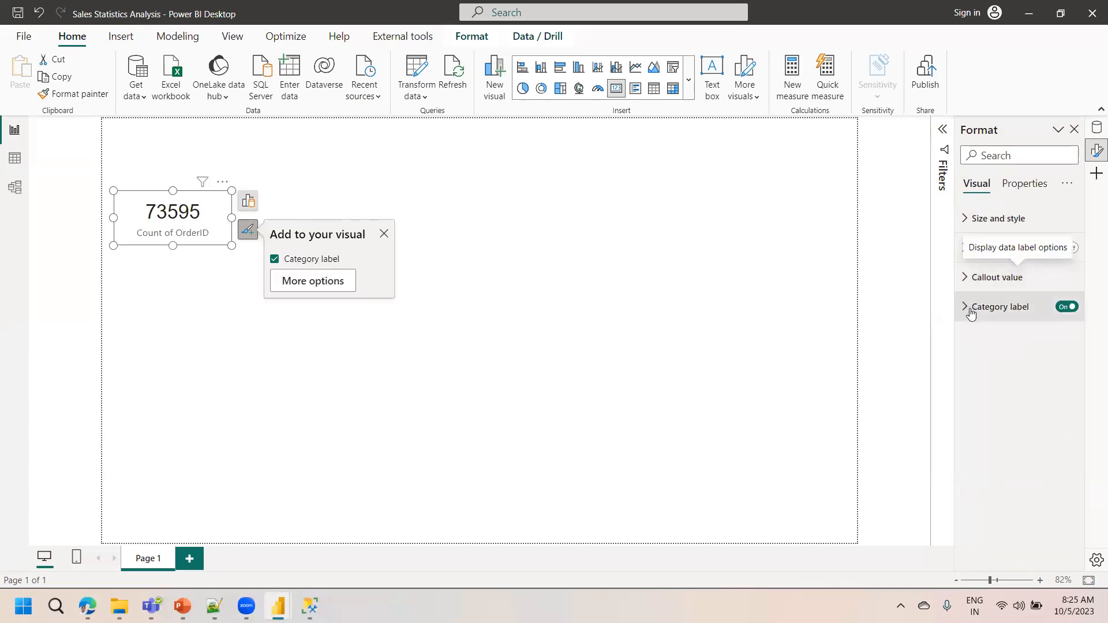
- Turn on the card's visual border with a light grey color and 10 px rounded corners
{"action": "left_click", "coordinate": [963, 220]}
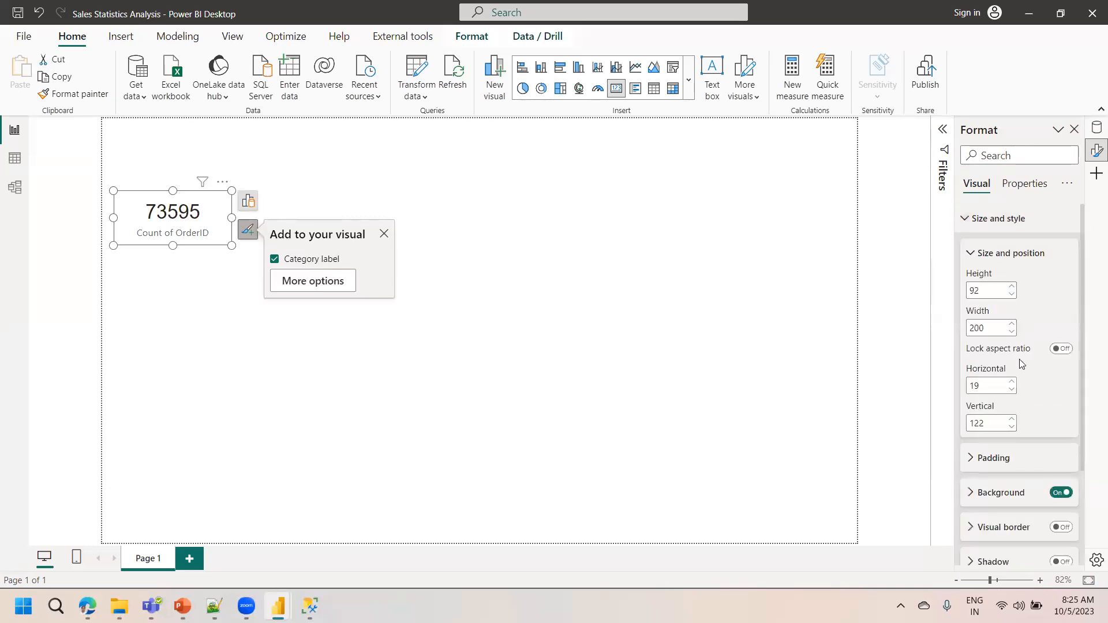
{"action": "left_click", "coordinate": [1058, 528]}
{"action": "left_click", "coordinate": [1002, 528]}
{"action": "scroll", "coordinate": [1081, 424], "scroll_direction": "down", "scroll_amount": 2}
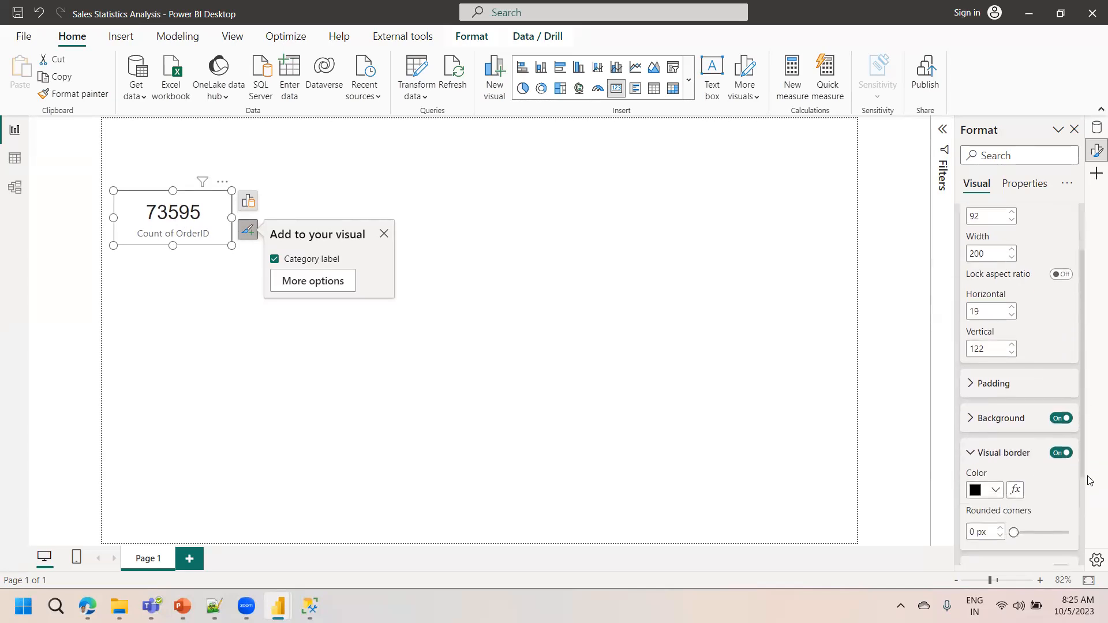
{"action": "left_click", "coordinate": [991, 477]}
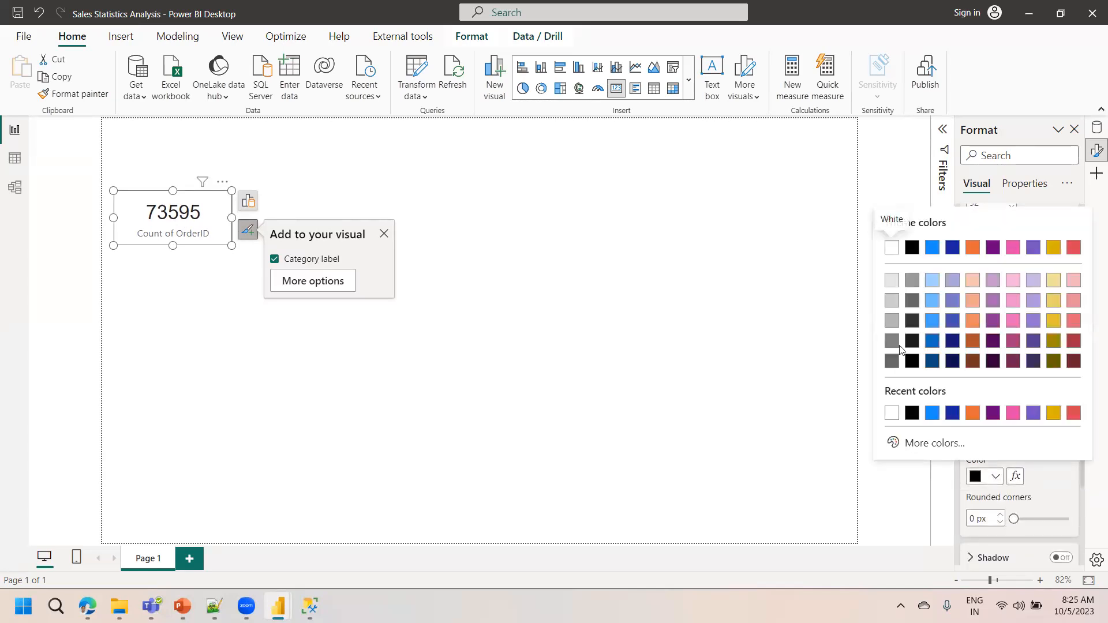
{"action": "left_click", "coordinate": [891, 284]}
{"action": "double_click", "coordinate": [973, 519]}
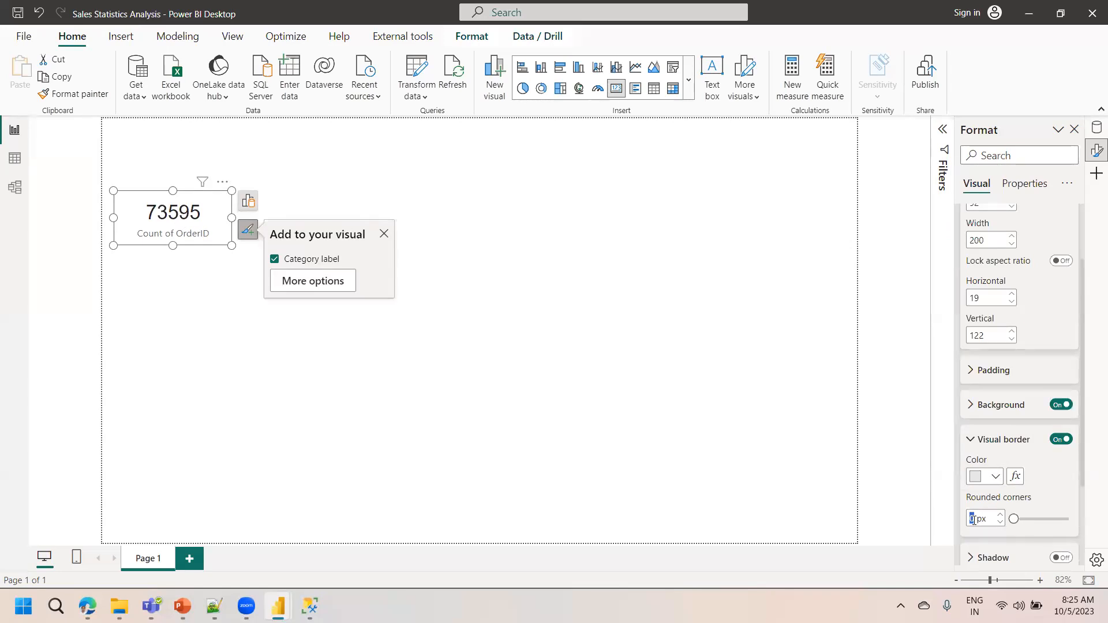
{"action": "type", "text": "10"}
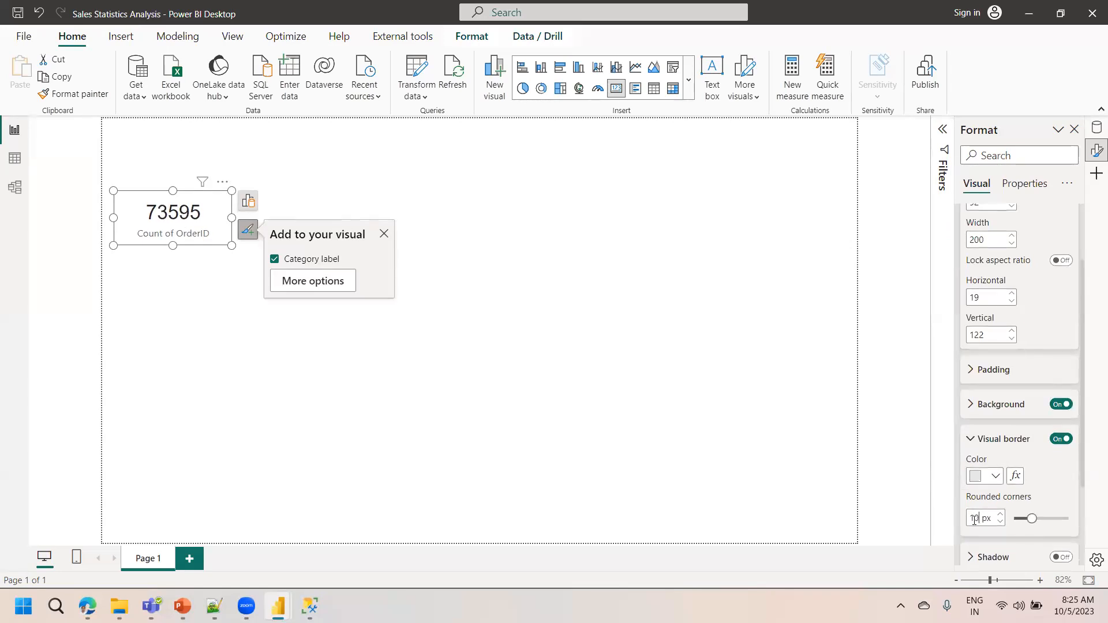
{"action": "left_click", "coordinate": [971, 440]}
- Turn on the card's shadow, color it light grey, and deselect the card
{"action": "left_click", "coordinate": [1062, 474]}
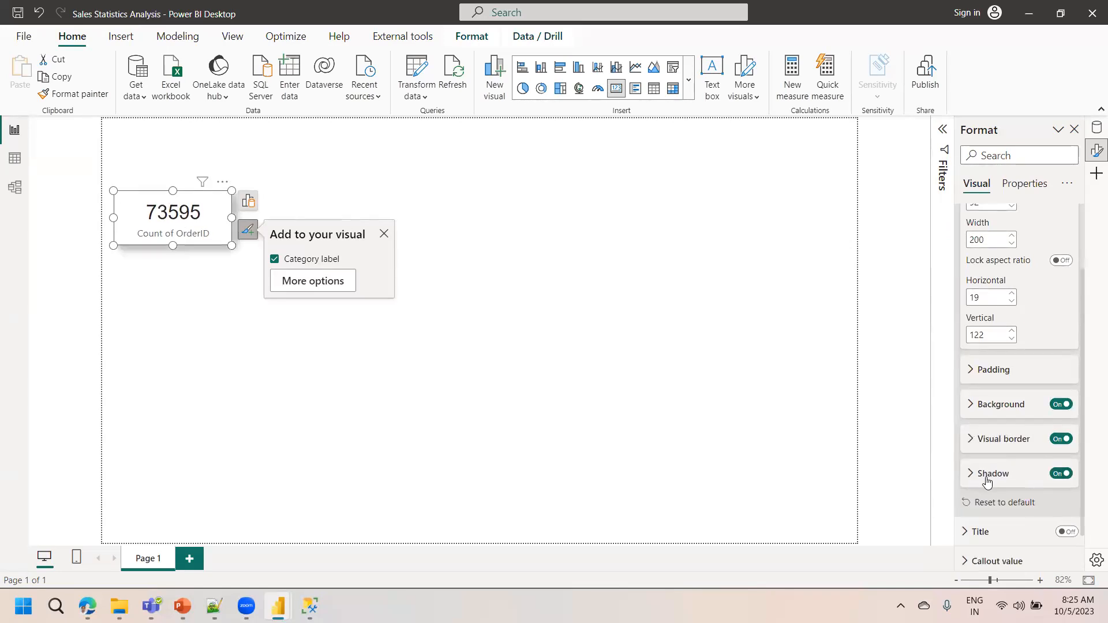
{"action": "left_click", "coordinate": [994, 511]}
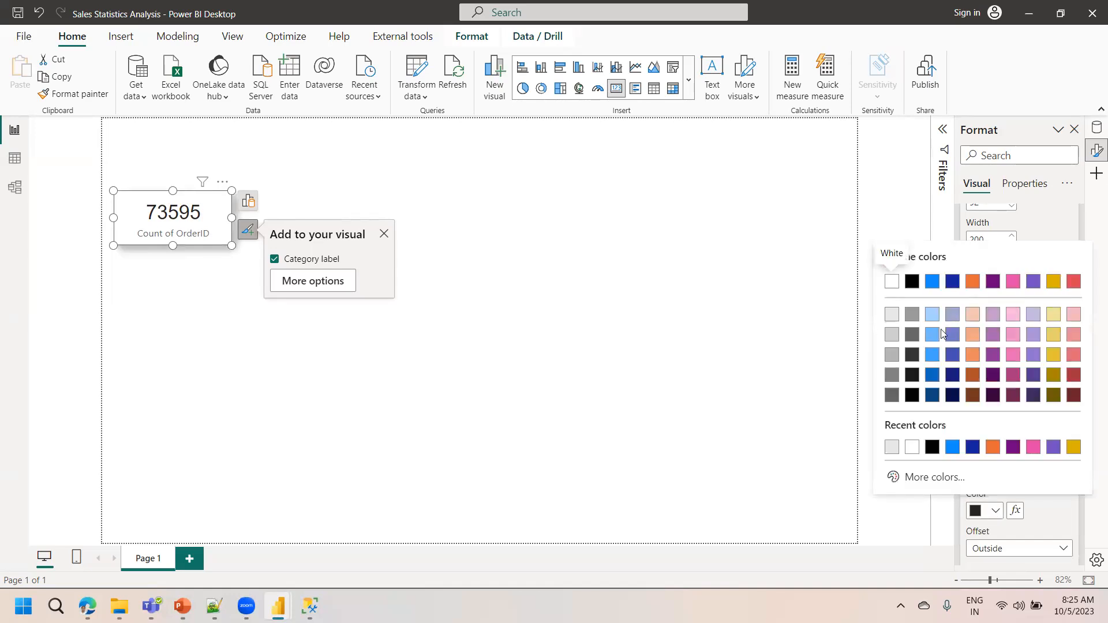
{"action": "left_click", "coordinate": [892, 315]}
{"action": "left_click", "coordinate": [430, 389]}
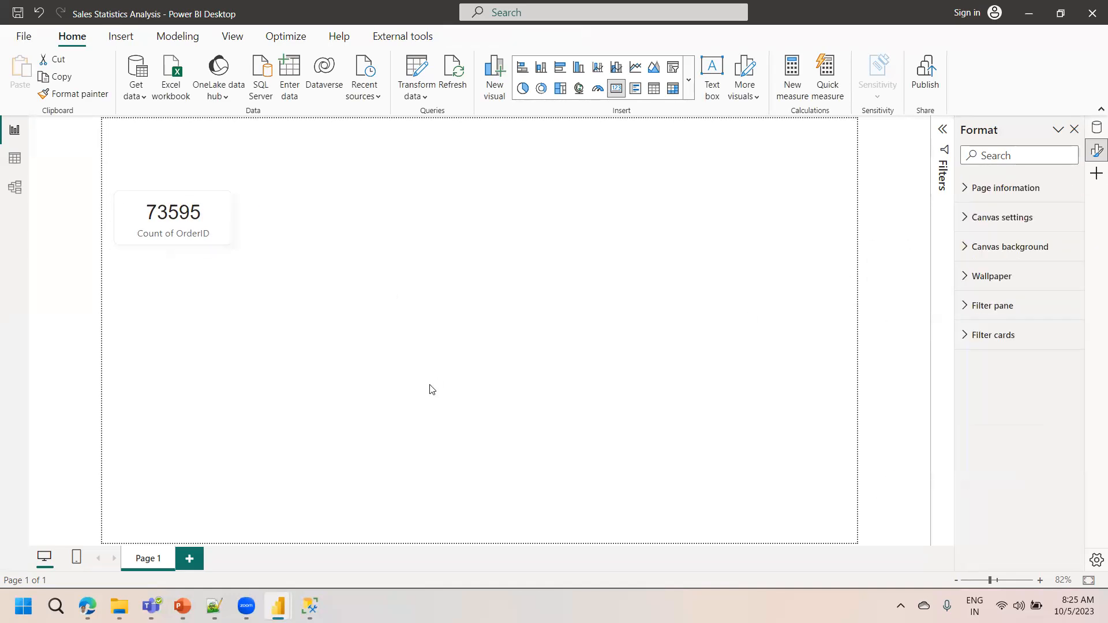
- Reselect the card, show the data fields instead of the formatting options, and apply the thousands separator to the Sales Orders OrderID column
{"action": "left_click", "coordinate": [182, 225]}
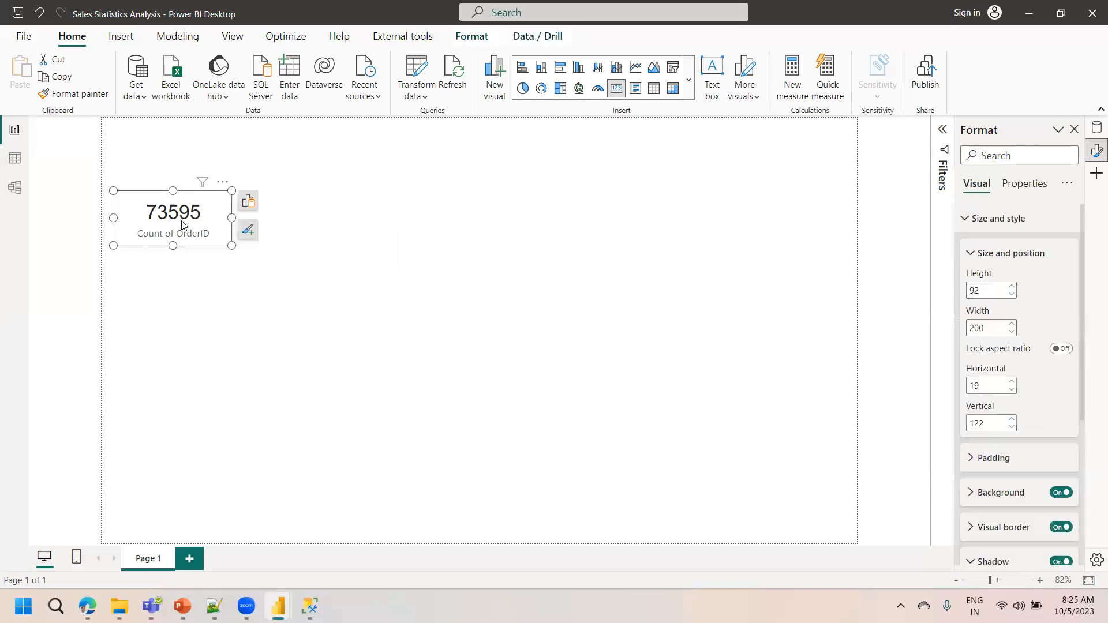
{"action": "left_click", "coordinate": [1095, 157]}
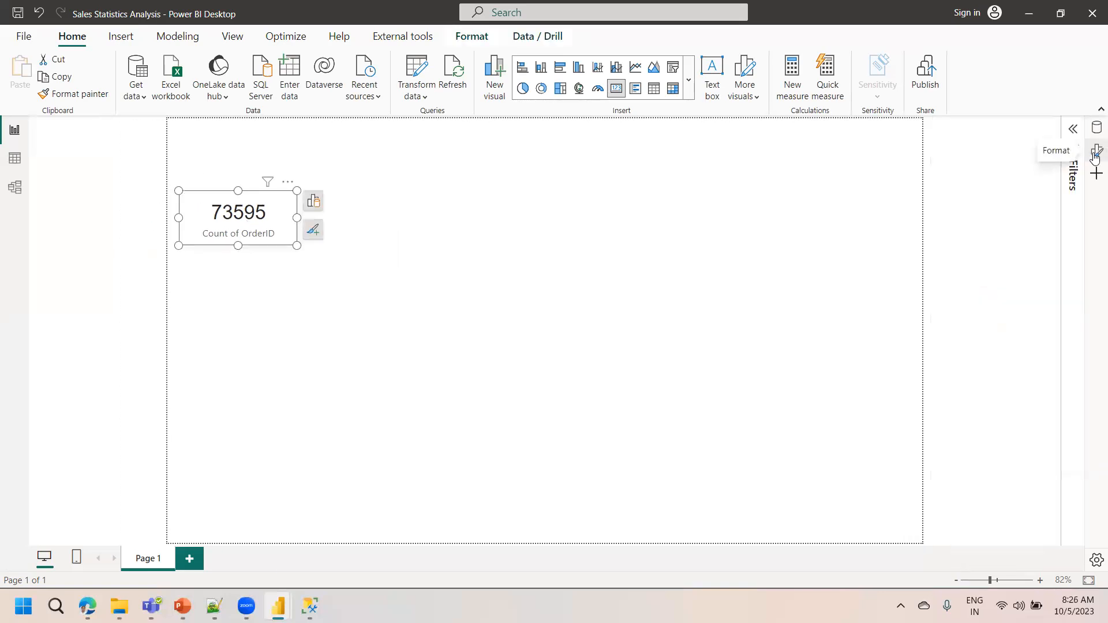
{"action": "left_click", "coordinate": [1095, 132]}
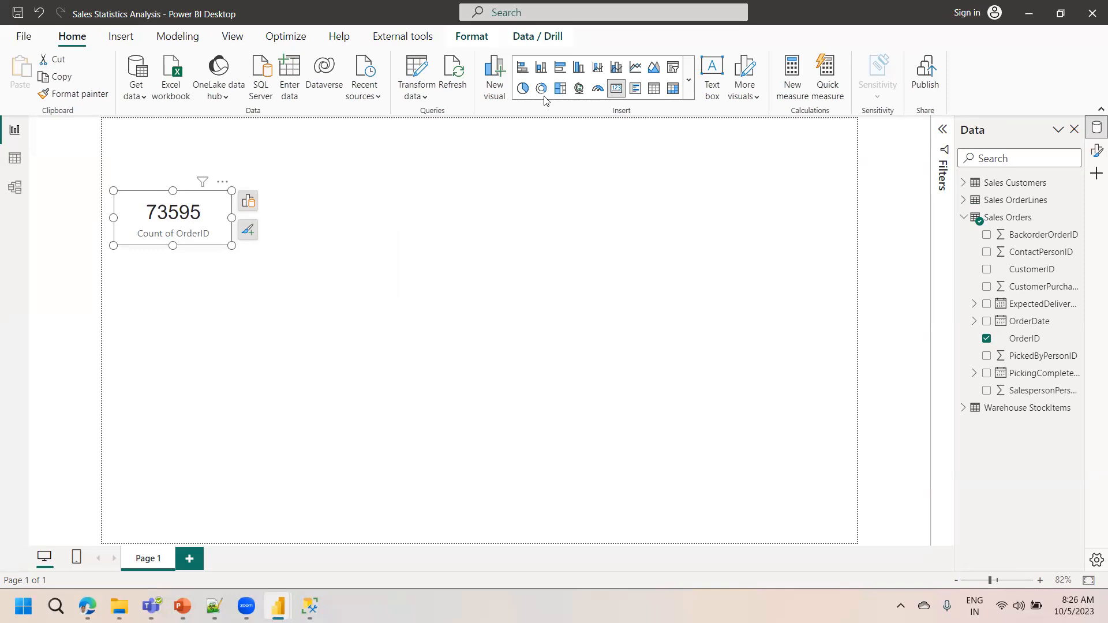
{"action": "left_click", "coordinate": [1025, 339]}
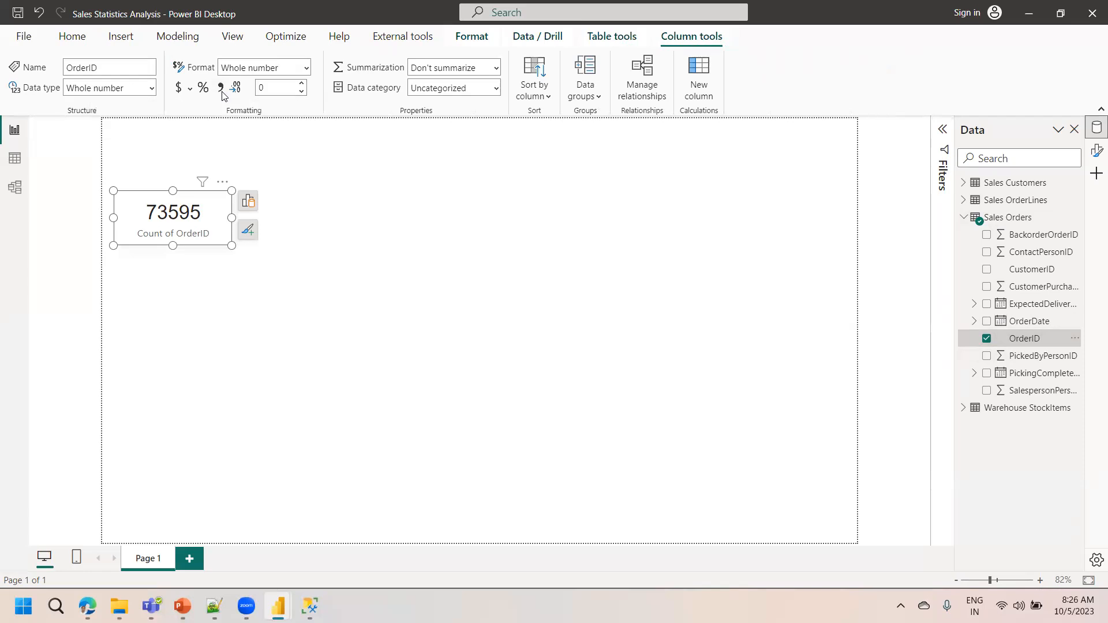
{"action": "left_click", "coordinate": [221, 90]}
- Create a measure in the Sales Orders table defined as Total Orders = COUNT('Sales Orders'[OrderID])
{"action": "left_click", "coordinate": [80, 47]}
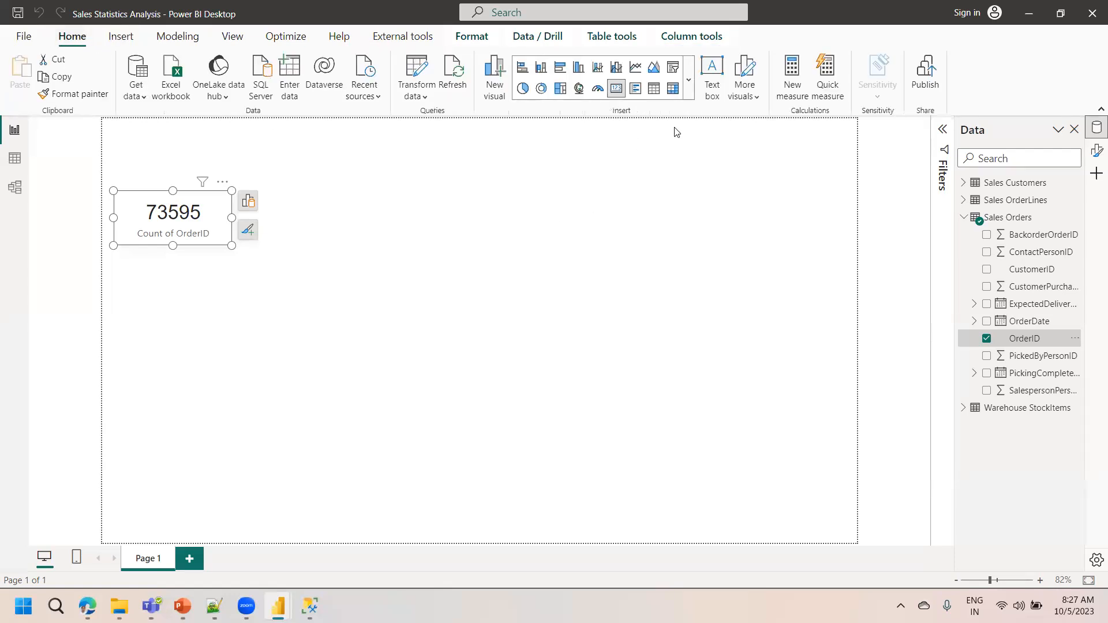
{"action": "left_click", "coordinate": [794, 89]}
{"action": "type", "text": "Total Orders ="}
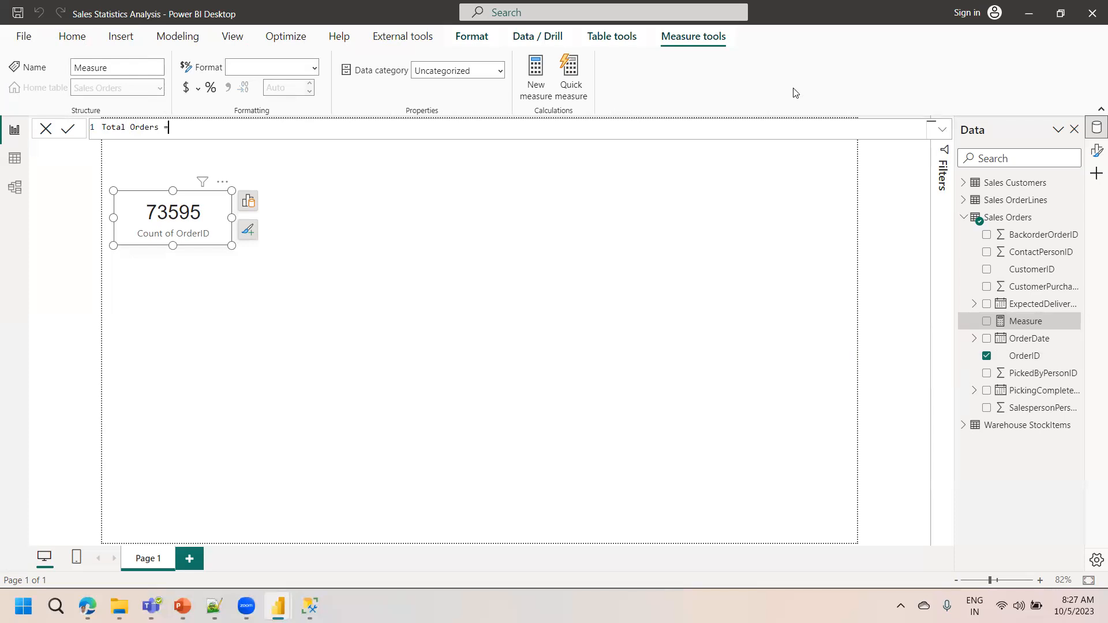
{"action": "key", "text": "shift+Return"}
{"action": "type", "text": "count"}
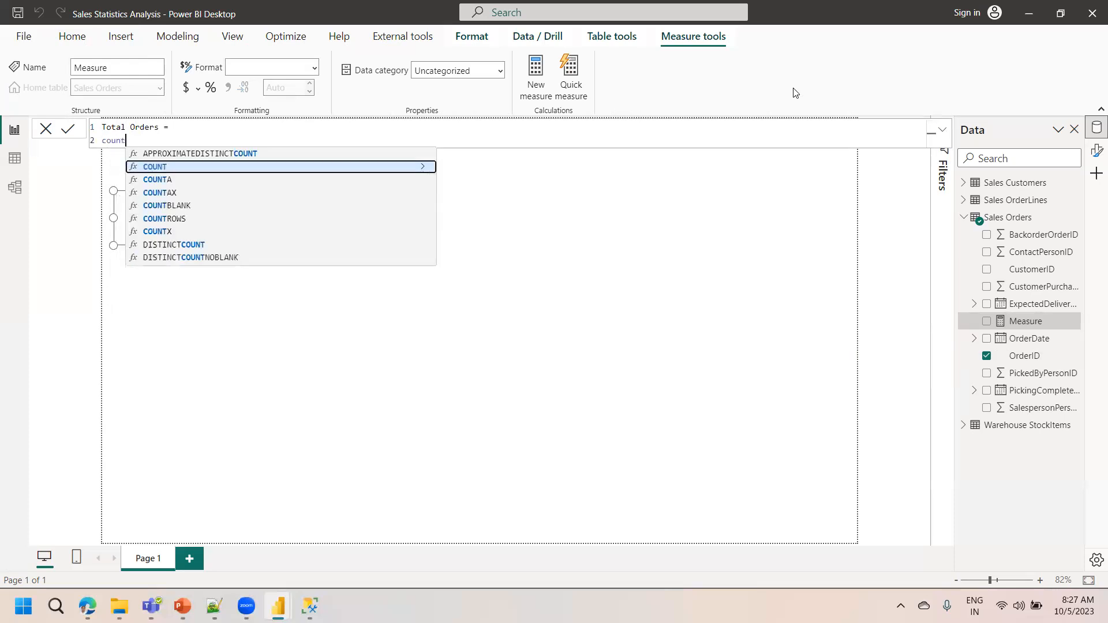
{"action": "key", "text": "Tab"}
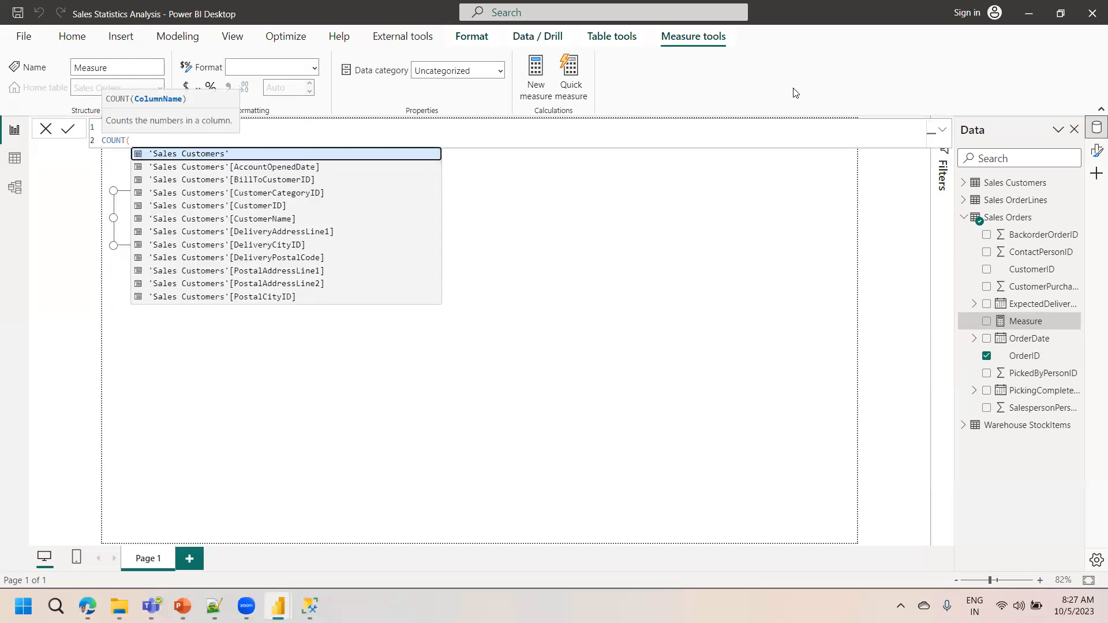
{"action": "type", "text": "orderid"}
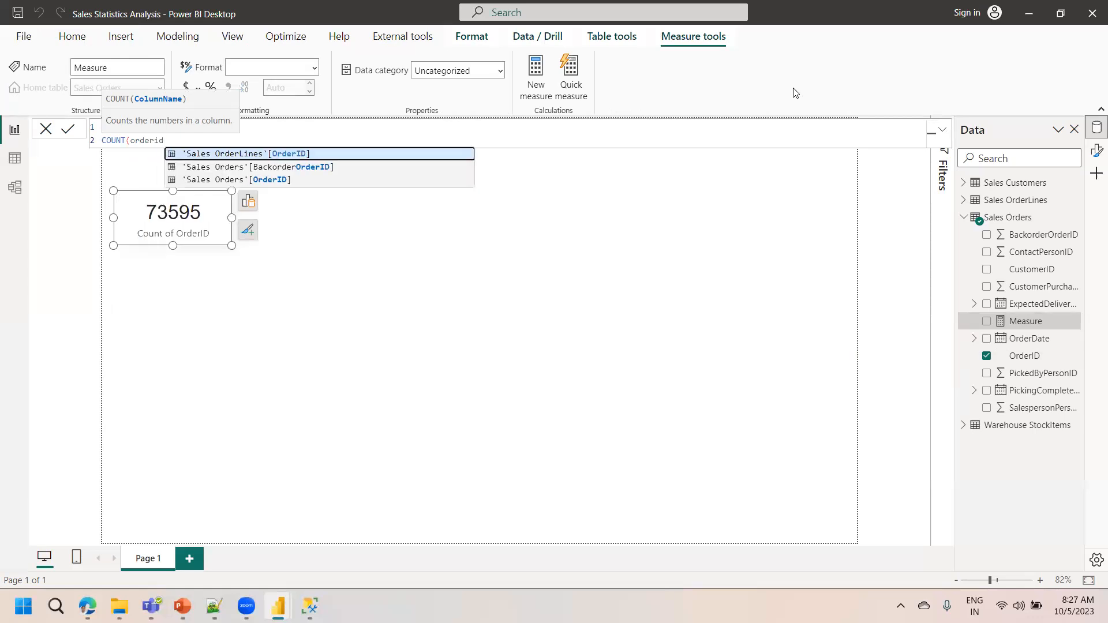
{"action": "key", "text": "Down"}
{"action": "key", "text": "Down"}
{"action": "key", "text": "Tab"}
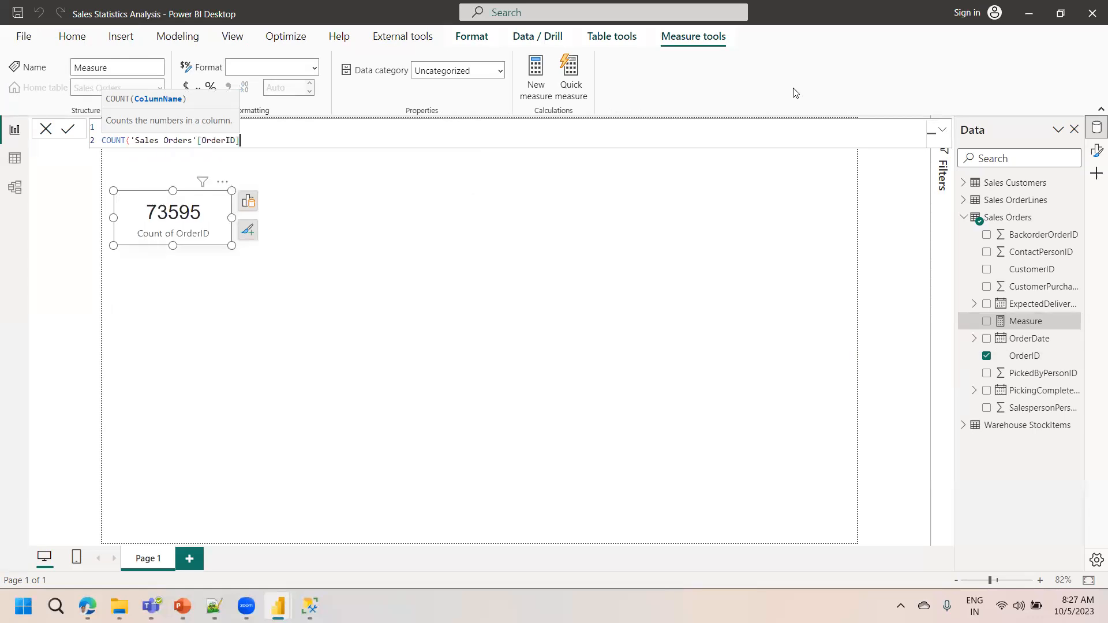
{"action": "type", "text": ")"}
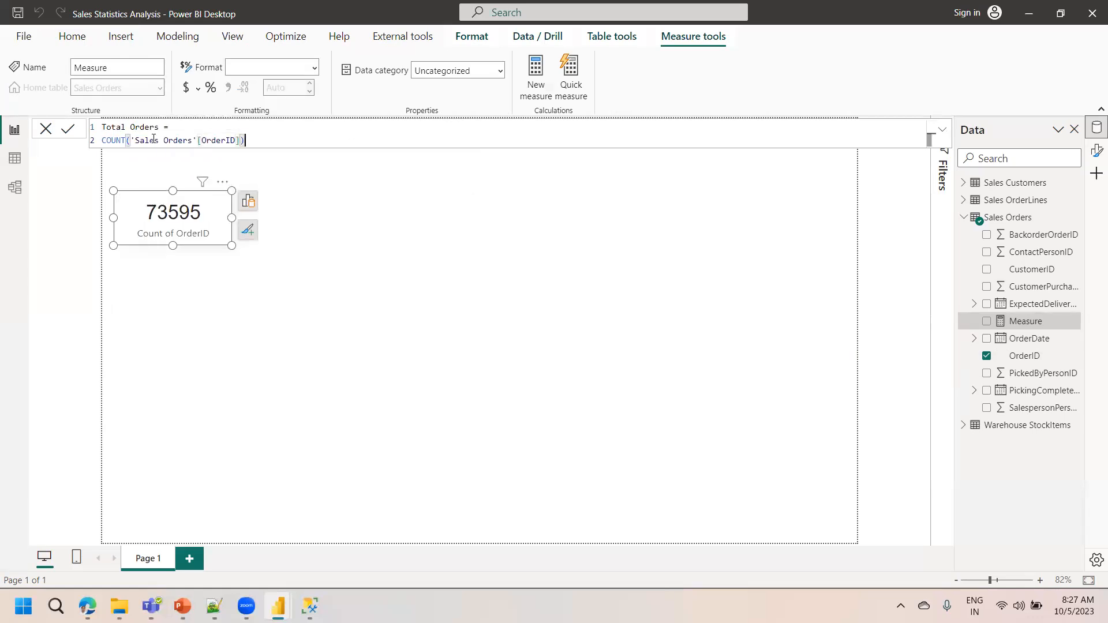
{"action": "left_click", "coordinate": [67, 130]}
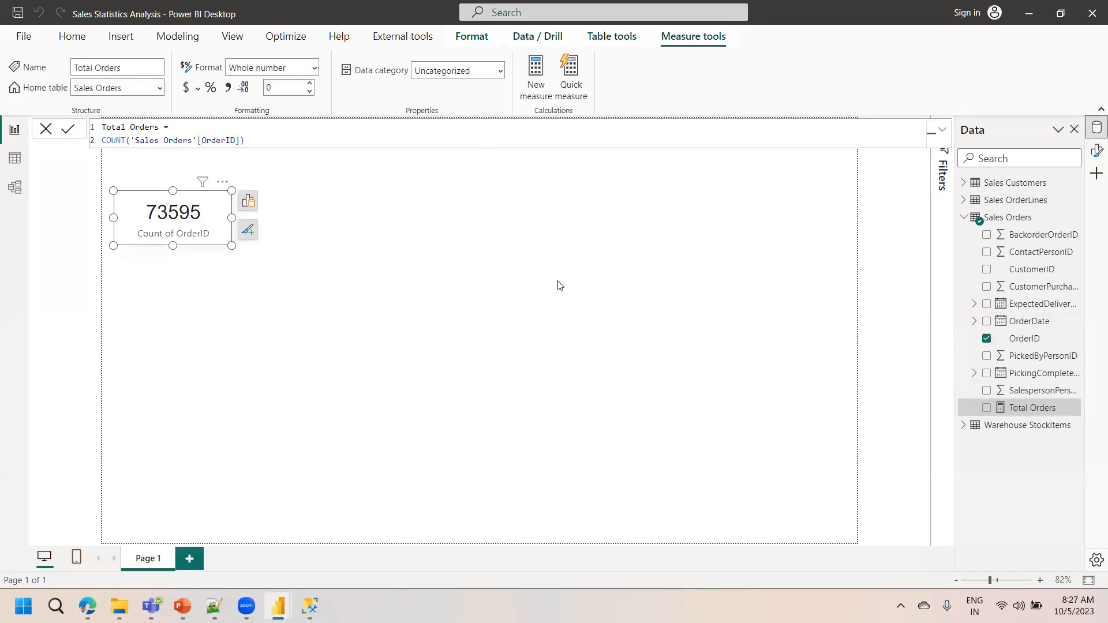
- Replace the card's Count of OrderID field with the Total Orders measure from Sales Orders
{"action": "left_click", "coordinate": [249, 204]}
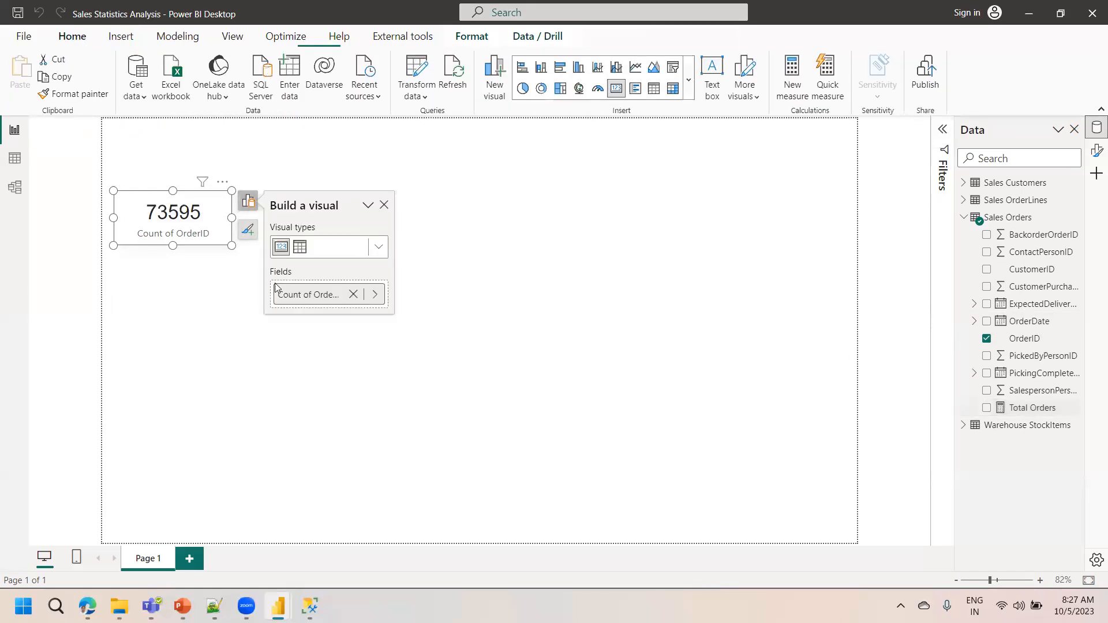
{"action": "left_click", "coordinate": [353, 311]}
{"action": "left_click", "coordinate": [322, 309]}
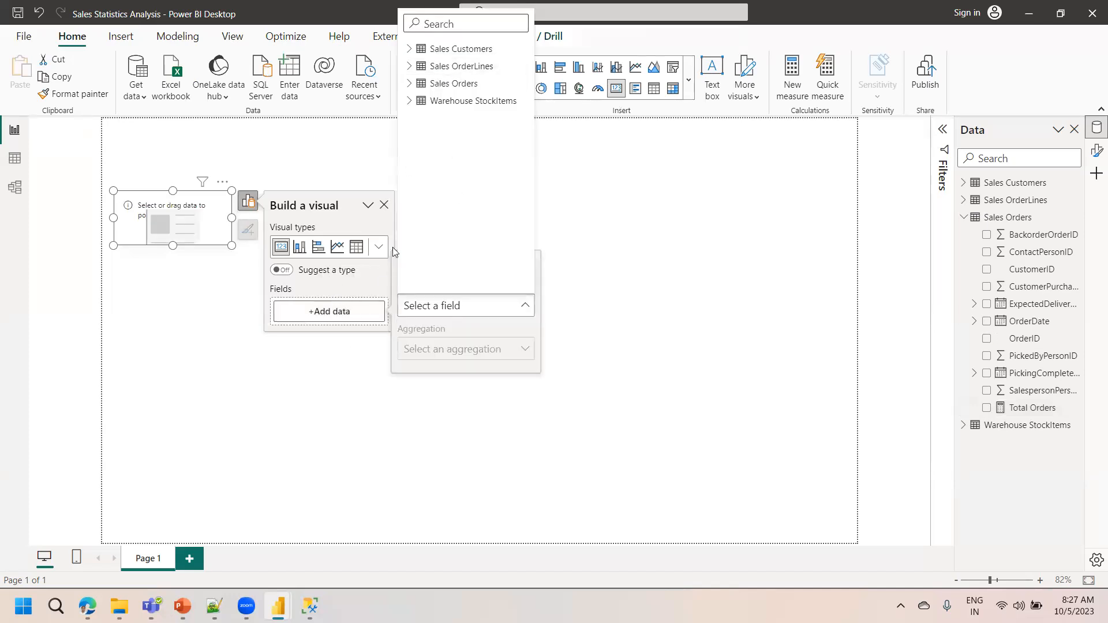
{"action": "left_click", "coordinate": [412, 86]}
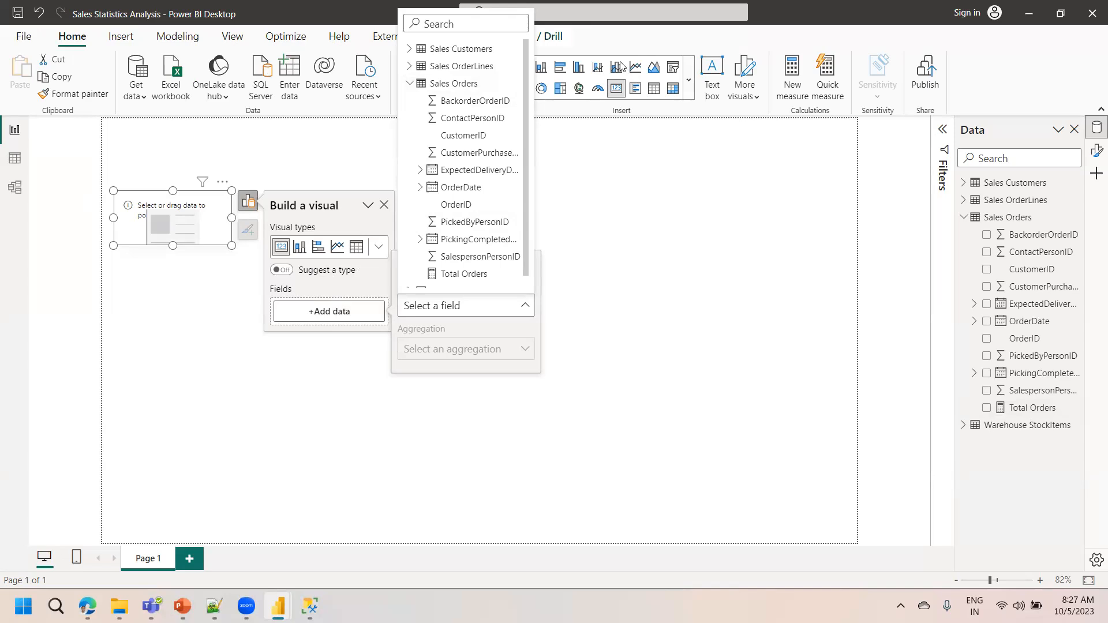
{"action": "left_click", "coordinate": [443, 24]}
{"action": "type", "text": "total"}
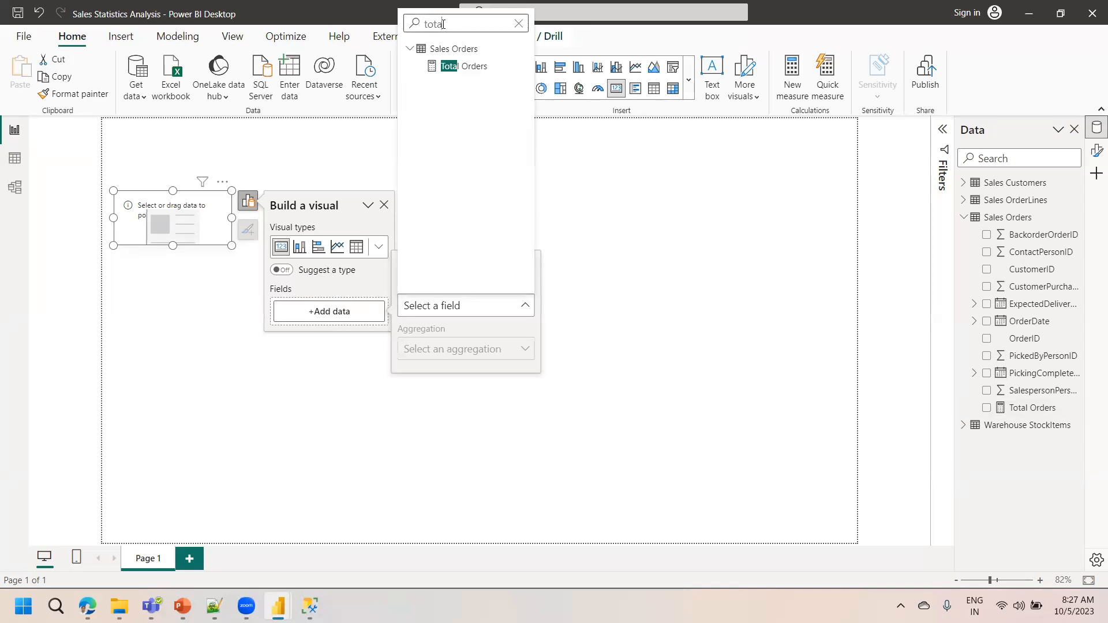
{"action": "left_click", "coordinate": [456, 65]}
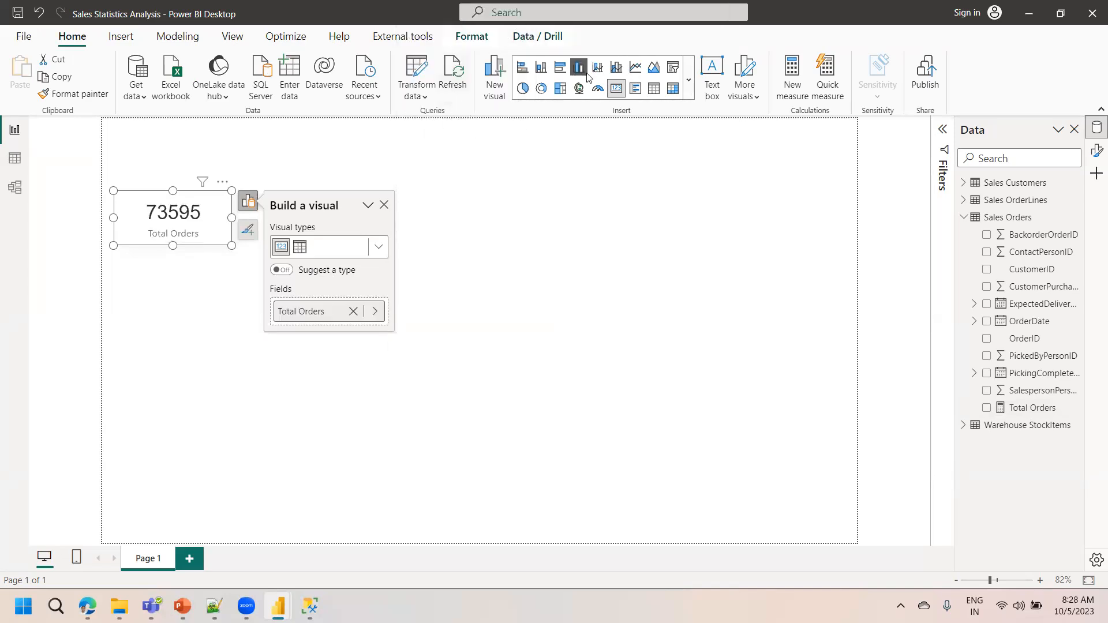
- Apply the thousands separator to the Total Orders measure and deselect the card
{"action": "left_click", "coordinate": [1033, 408]}
{"action": "left_click", "coordinate": [229, 93]}
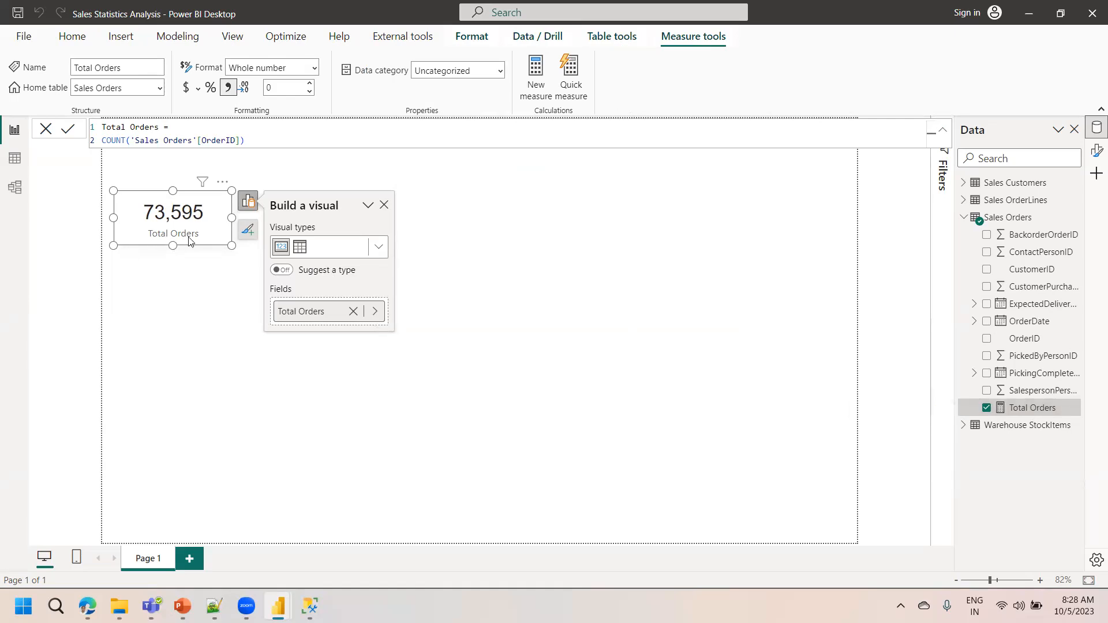
{"action": "left_click", "coordinate": [211, 304]}
{"action": "left_click", "coordinate": [191, 212]}
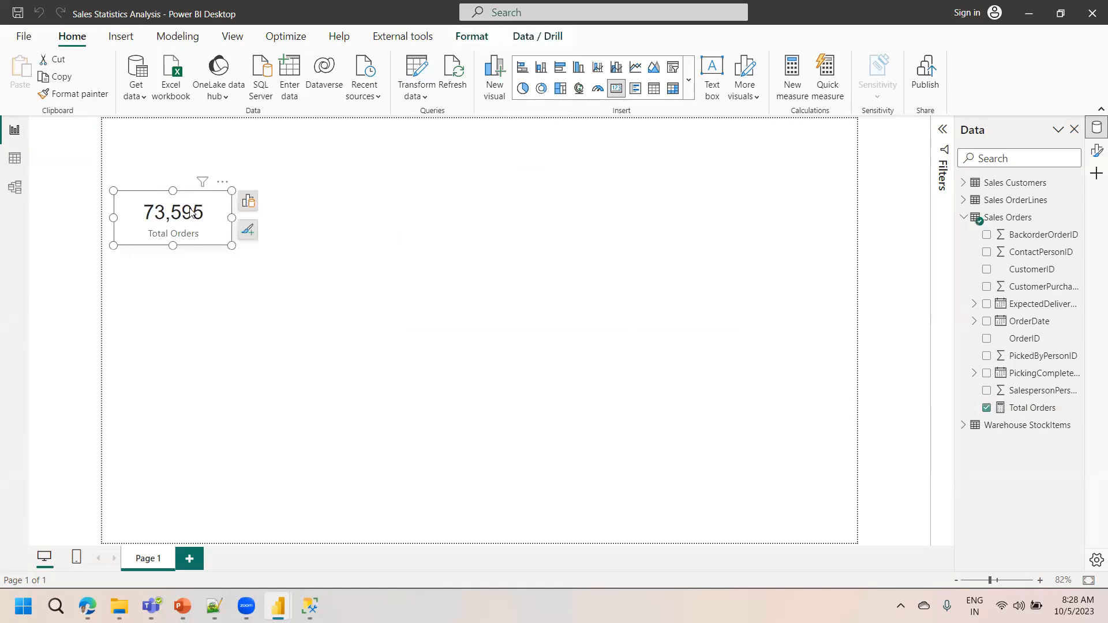
{"action": "left_click", "coordinate": [402, 248]}
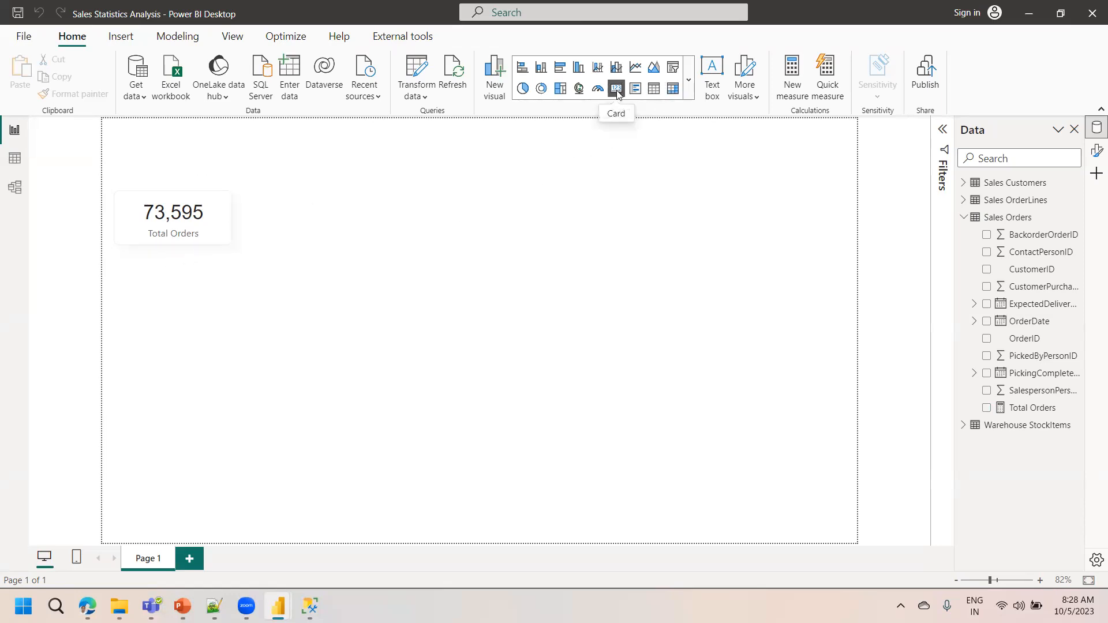
- Duplicate the Total Orders card and place the copy beside the original in the same row
{"action": "left_click", "coordinate": [196, 229]}
{"action": "key", "text": "ctrl+c"}
{"action": "key", "text": "ctrl+v"}
{"action": "left_click_drag", "start_coordinate": [196, 229], "coordinate": [331, 225]}
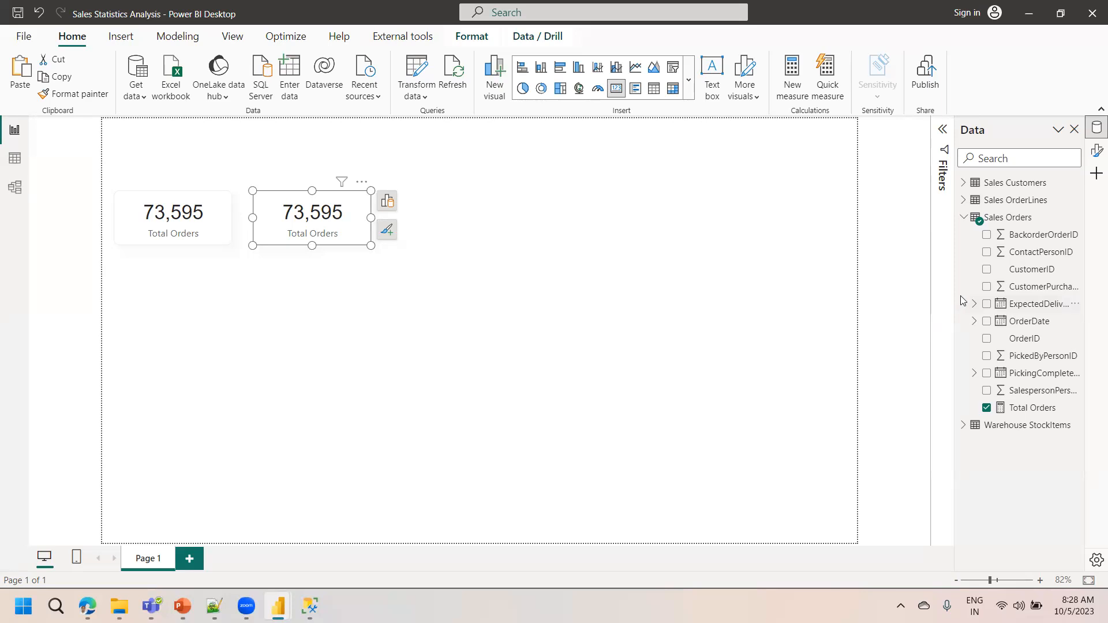
- Check the Quantity column in the Sales OrderLines data and replace the copied card's Total Orders field with Quantity
{"action": "left_click", "coordinate": [963, 217]}
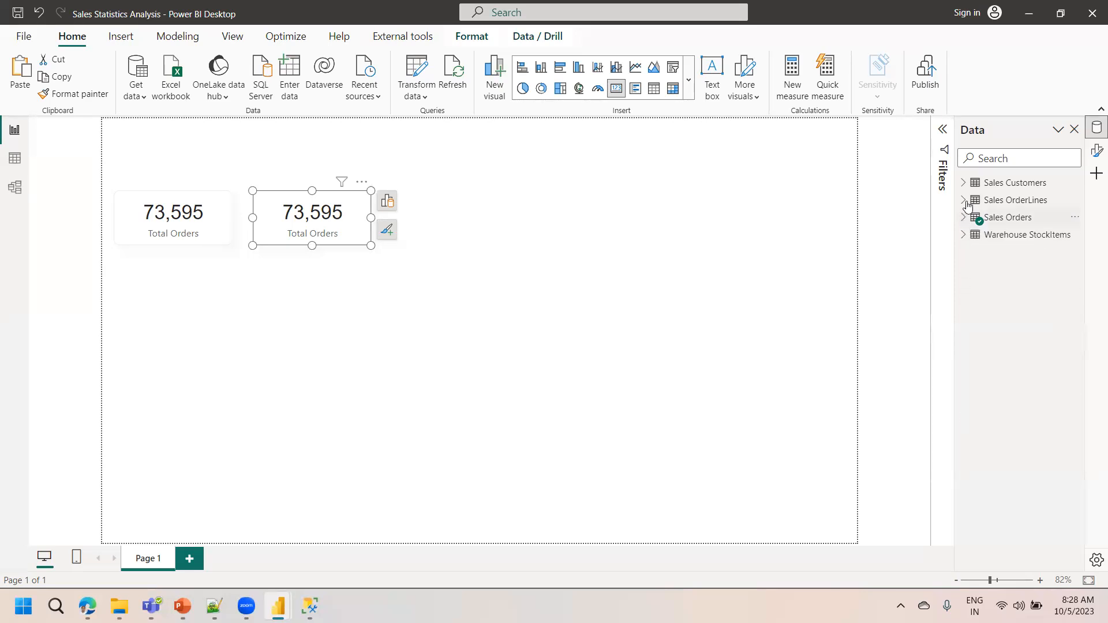
{"action": "left_click", "coordinate": [15, 158]}
{"action": "left_click", "coordinate": [997, 201]}
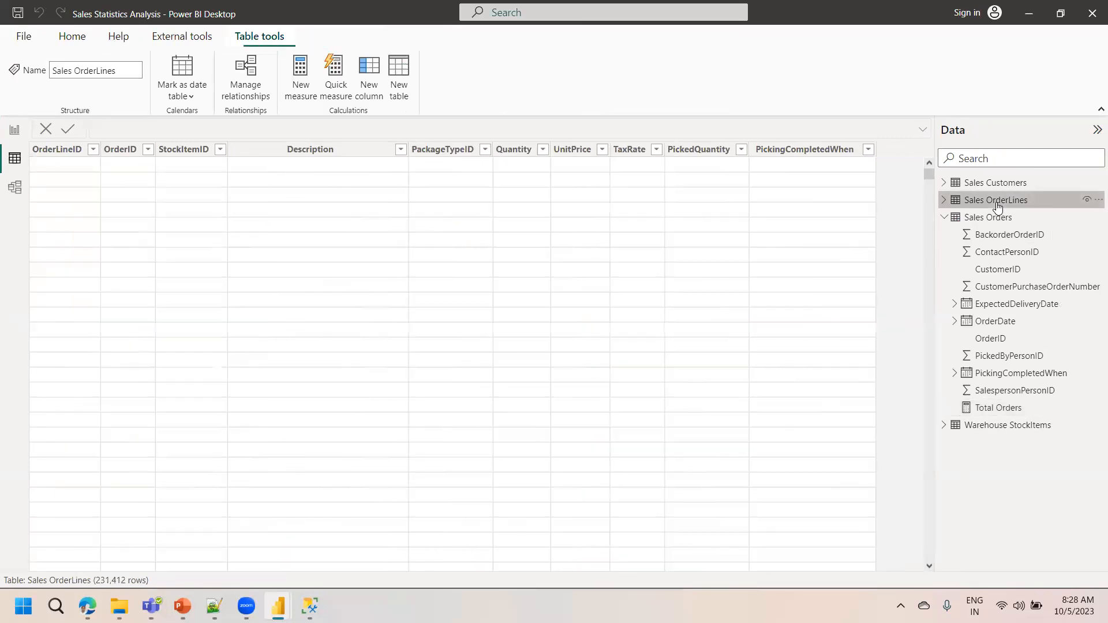
{"action": "left_click", "coordinate": [516, 151]}
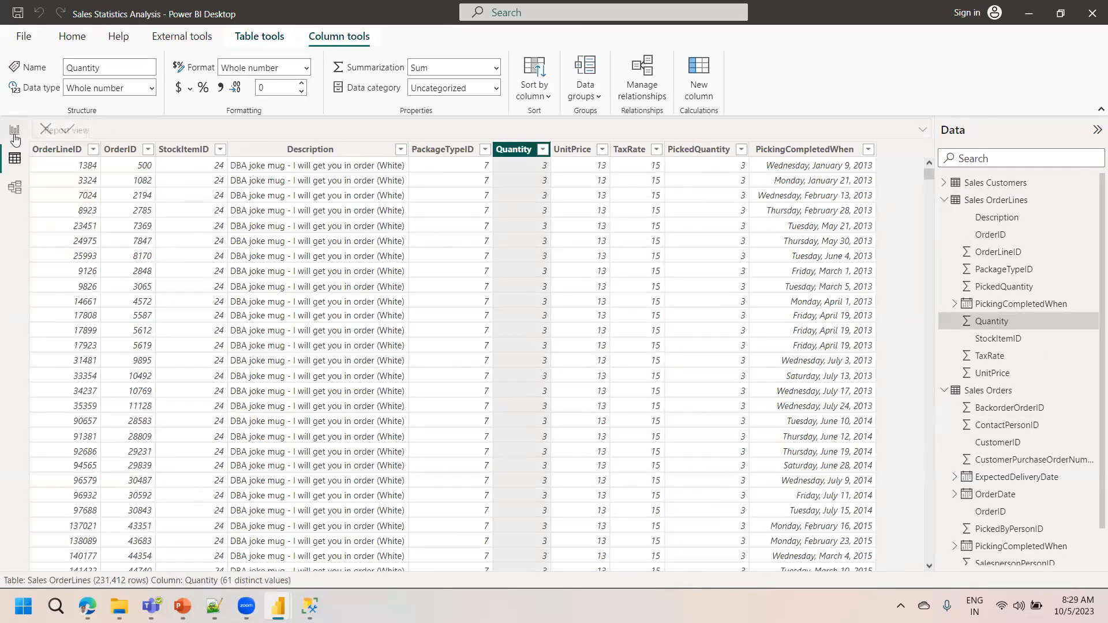
{"action": "left_click", "coordinate": [14, 130]}
{"action": "left_click", "coordinate": [387, 201]}
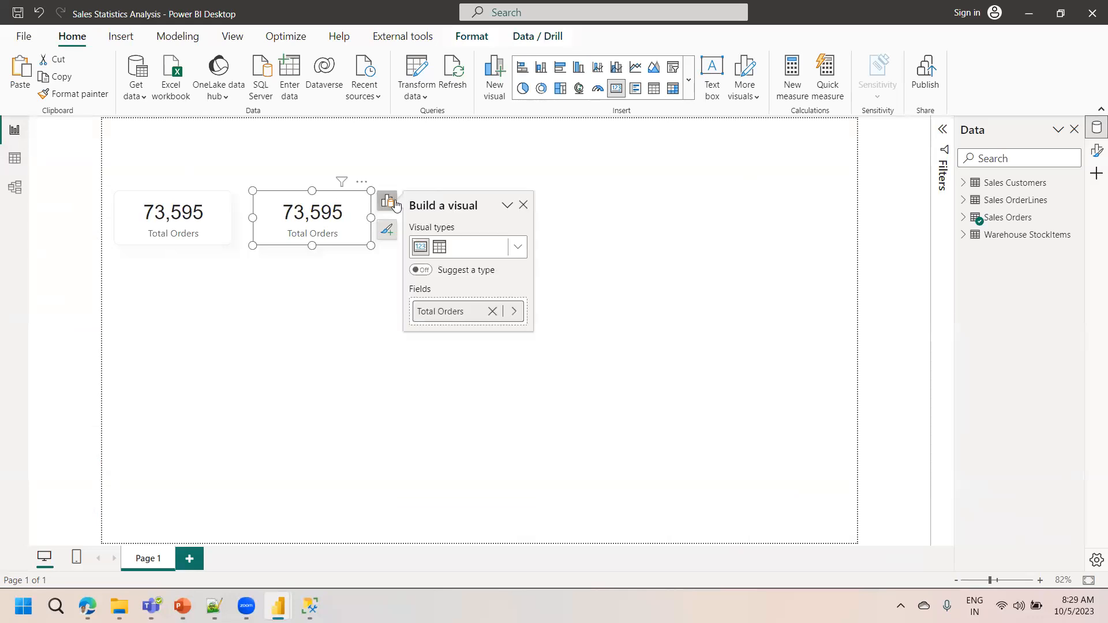
{"action": "left_click", "coordinate": [492, 311]}
{"action": "left_click", "coordinate": [468, 311]}
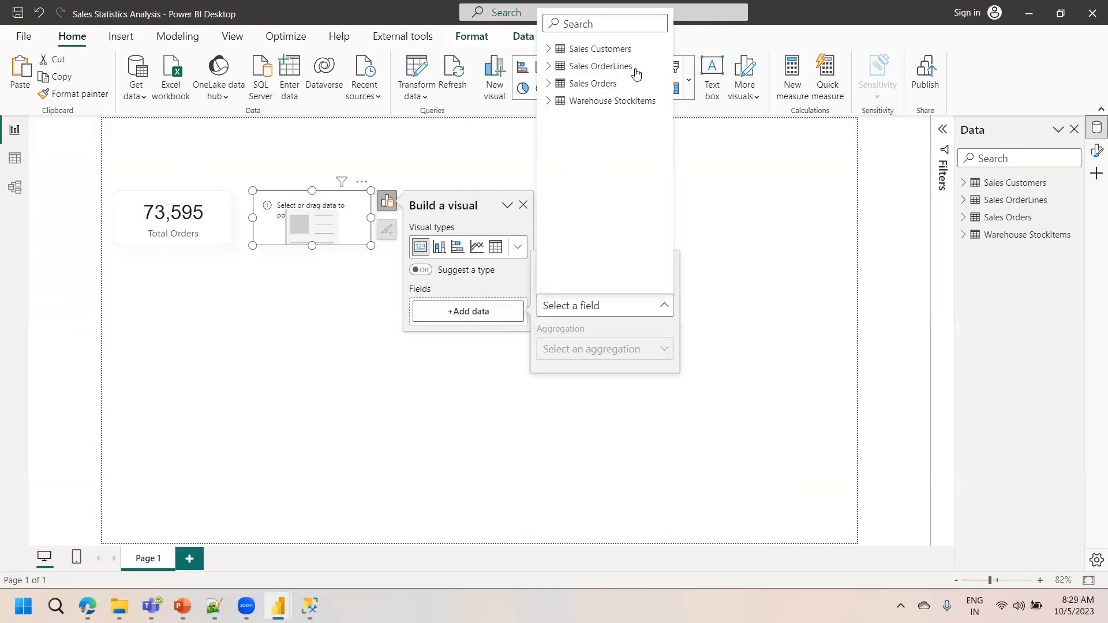
{"action": "type", "text": "quan"}
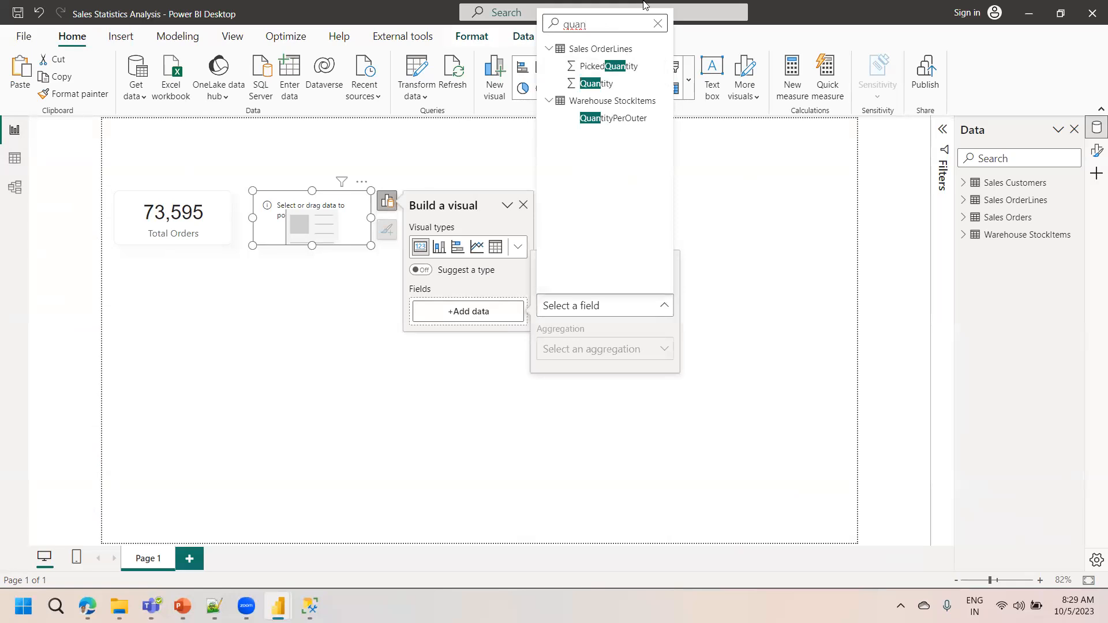
{"action": "left_click", "coordinate": [596, 83]}
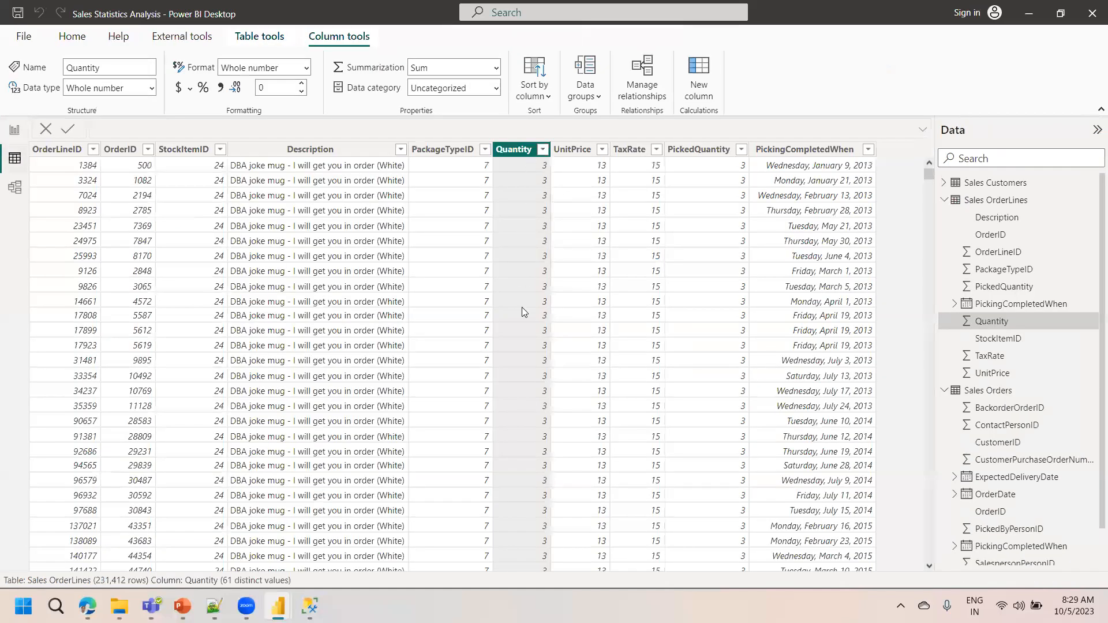
{"action": "left_click", "coordinate": [14, 129]}
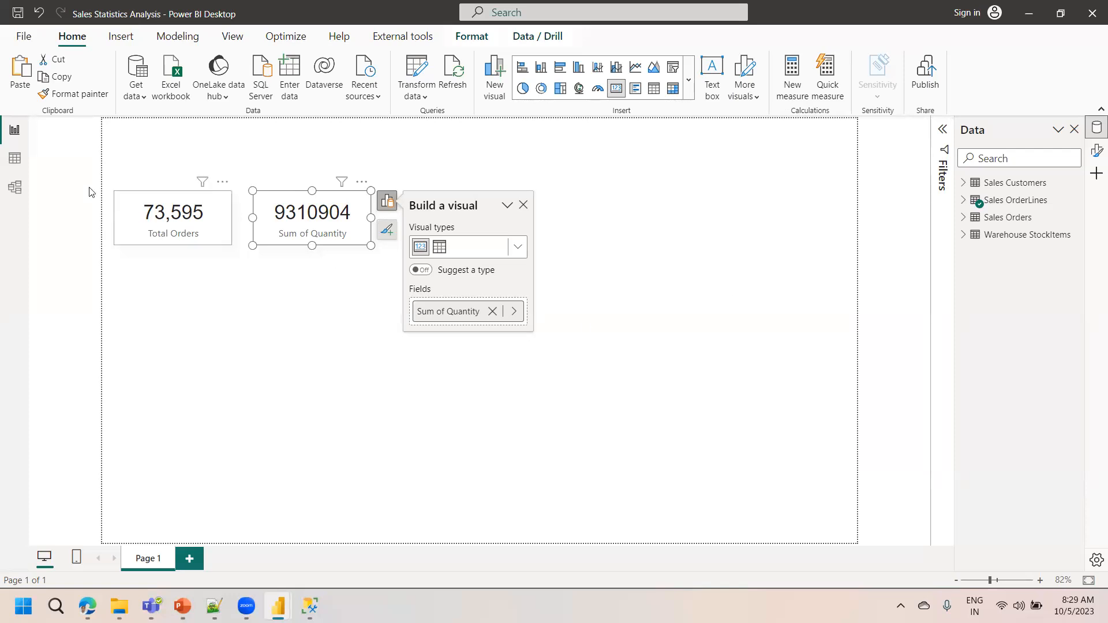
{"action": "left_click", "coordinate": [13, 161]}
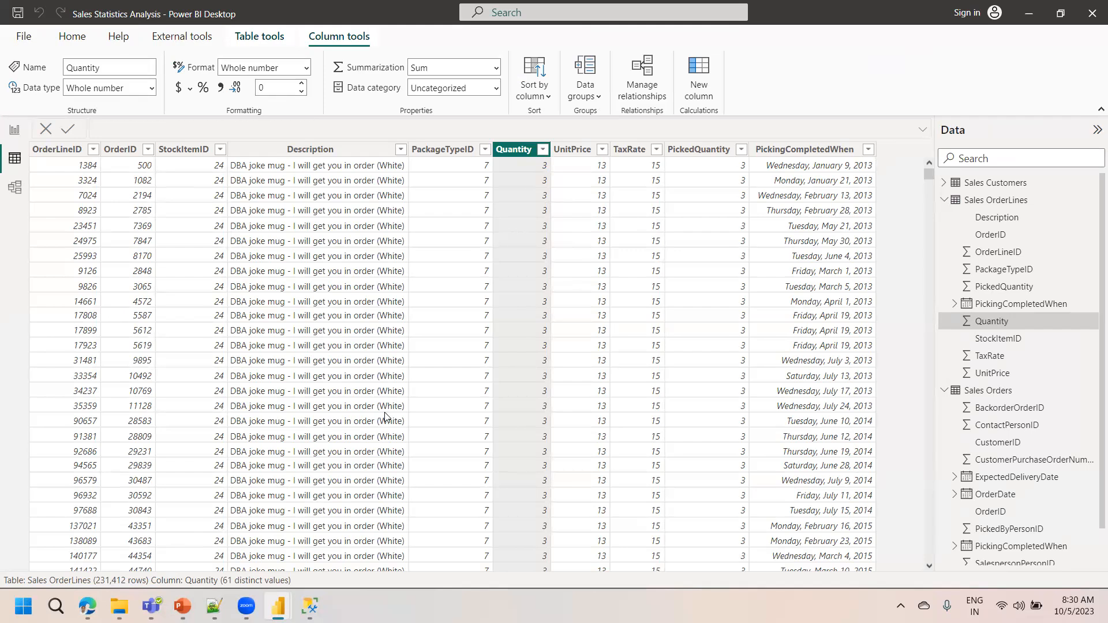
{"action": "left_click", "coordinate": [17, 128]}
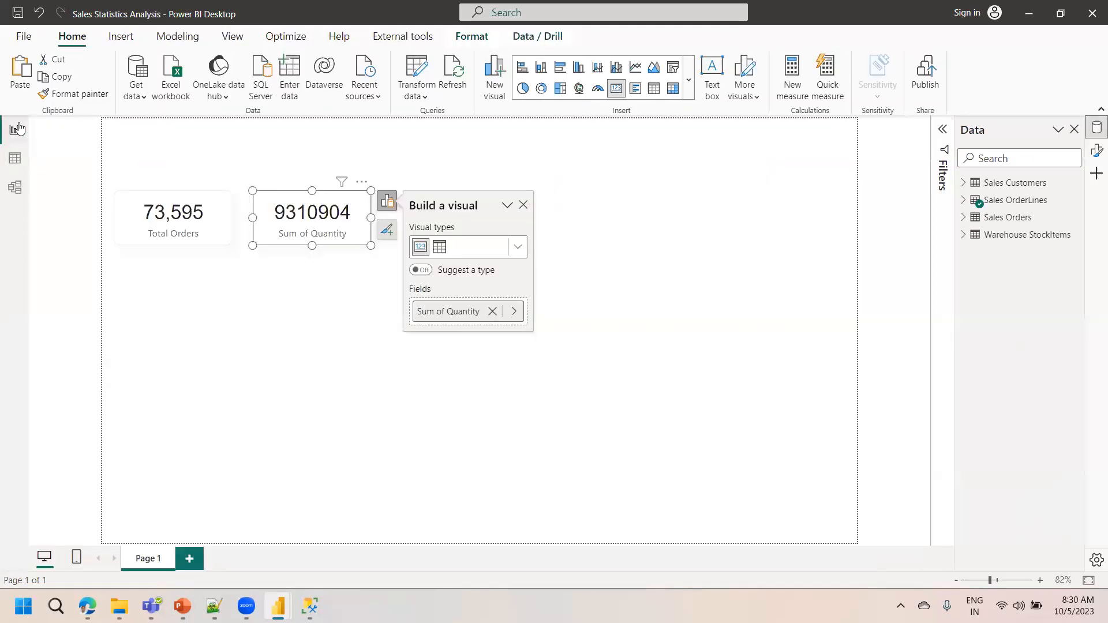
{"action": "left_click", "coordinate": [15, 160]}
- Start a new measure named Total Quantity and begin its formula on the second line with SUM
{"action": "left_click", "coordinate": [790, 81]}
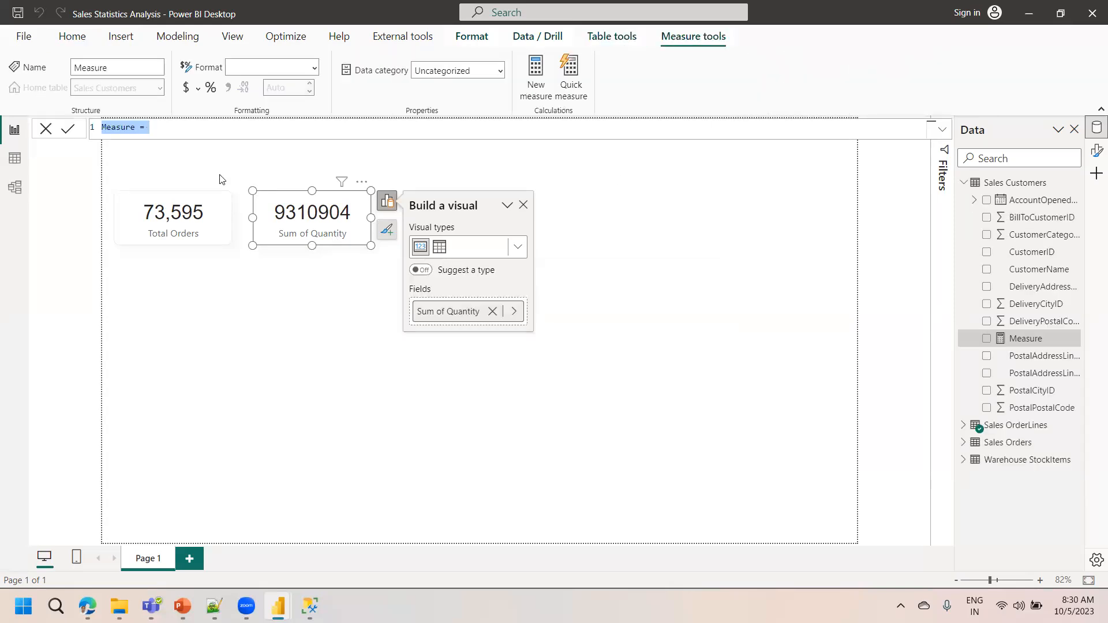
{"action": "type", "text": "Total Quanit"}
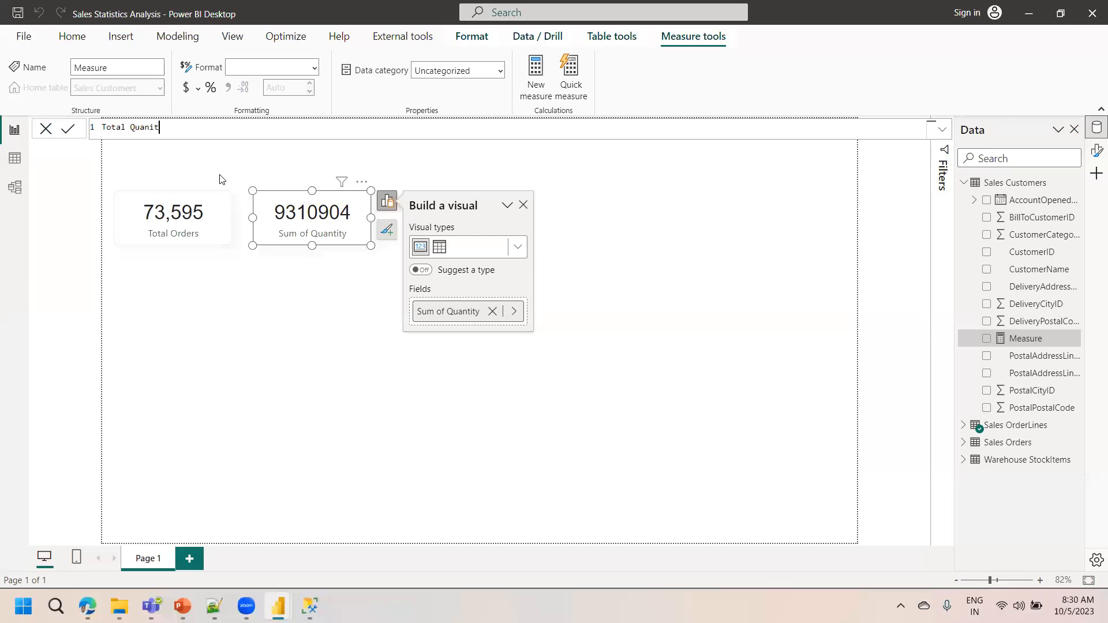
{"action": "key", "text": "BackSpace"}
{"action": "type", "text": "tity ="}
{"action": "key", "text": "shift+Return"}
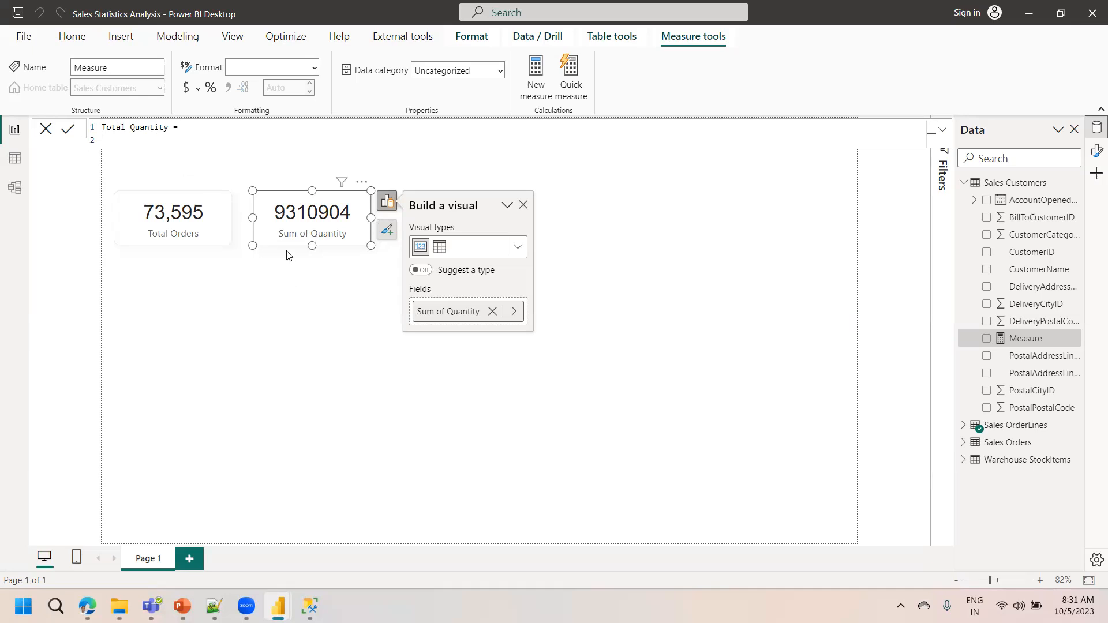
{"action": "type", "text": "sum("}
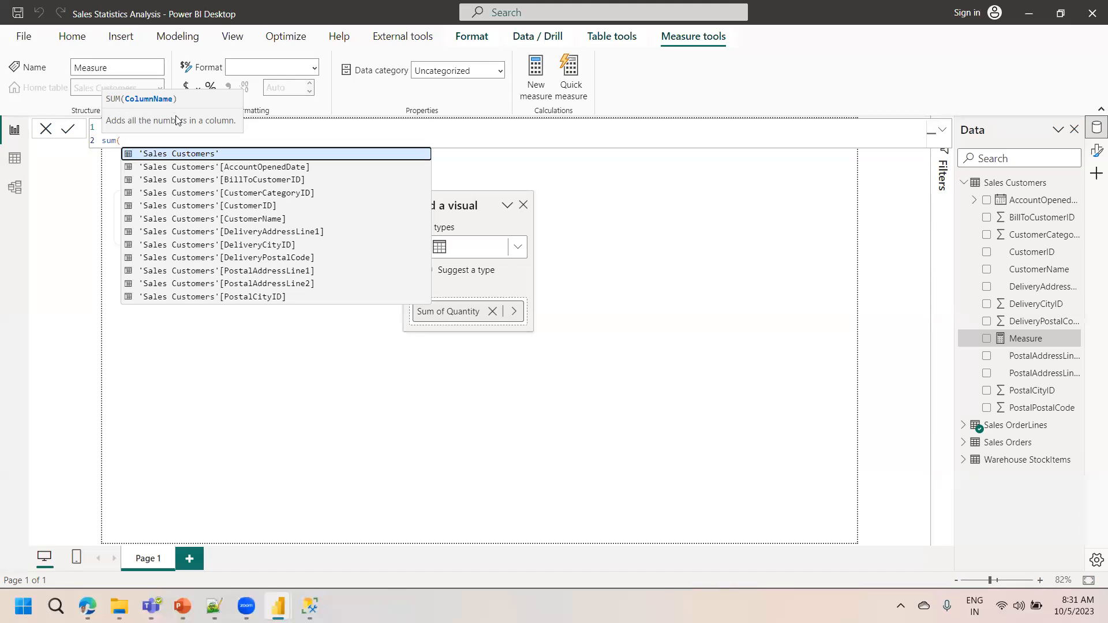
- Compare the syntax hints of the SUM and SUMX functions in the Total Quantity formula
{"action": "key", "text": "BackSpace"}
{"action": "type", "text": "x"}
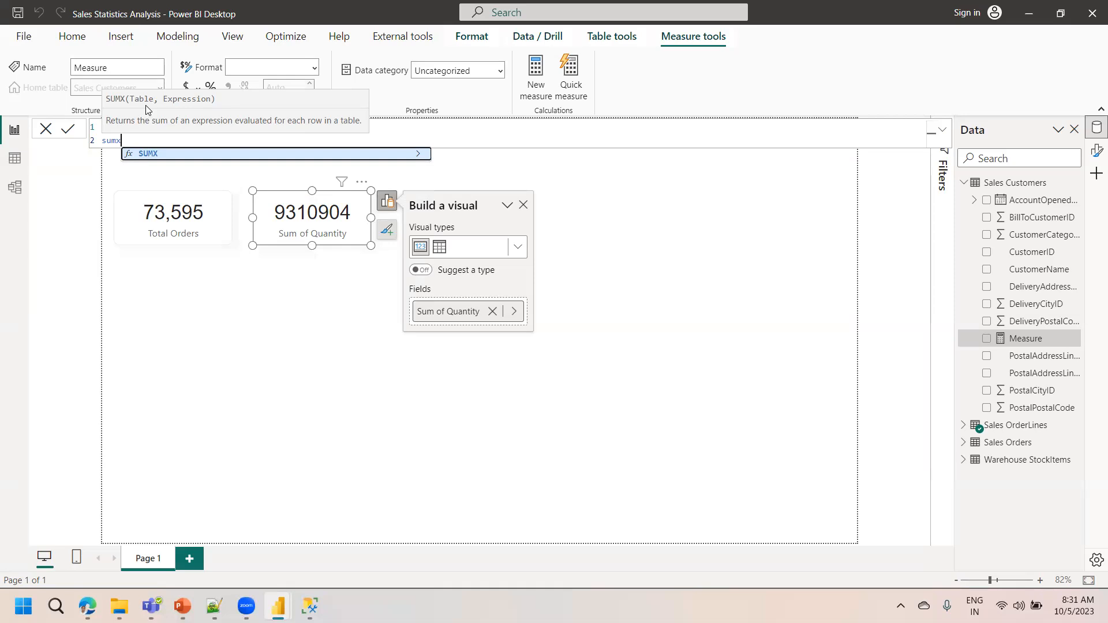
{"action": "key", "text": "BackSpace"}
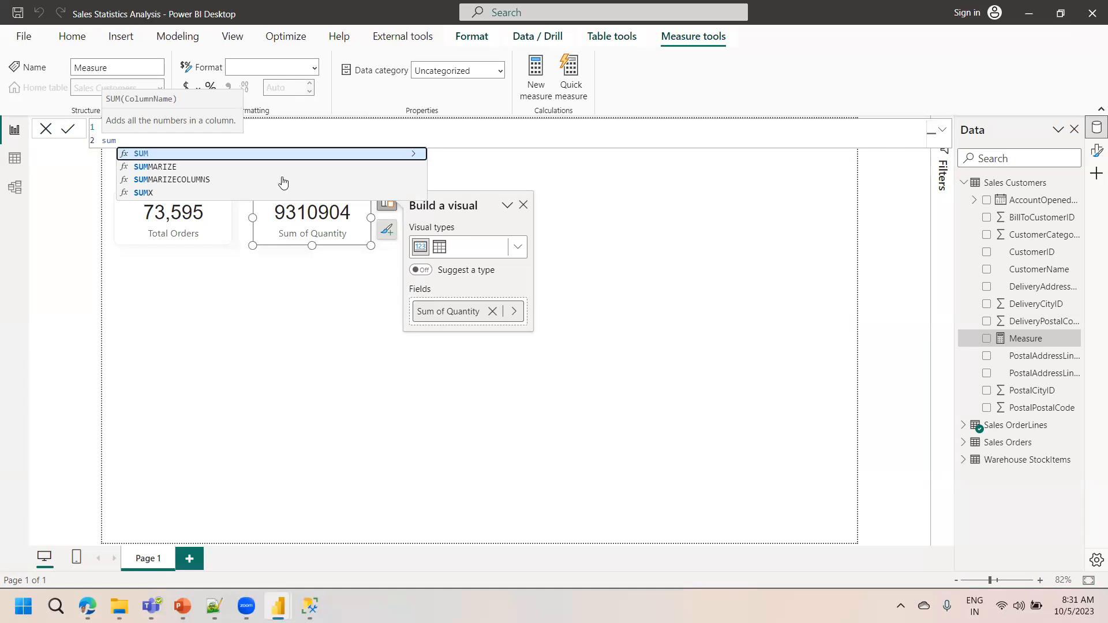
{"action": "type", "text": "x"}
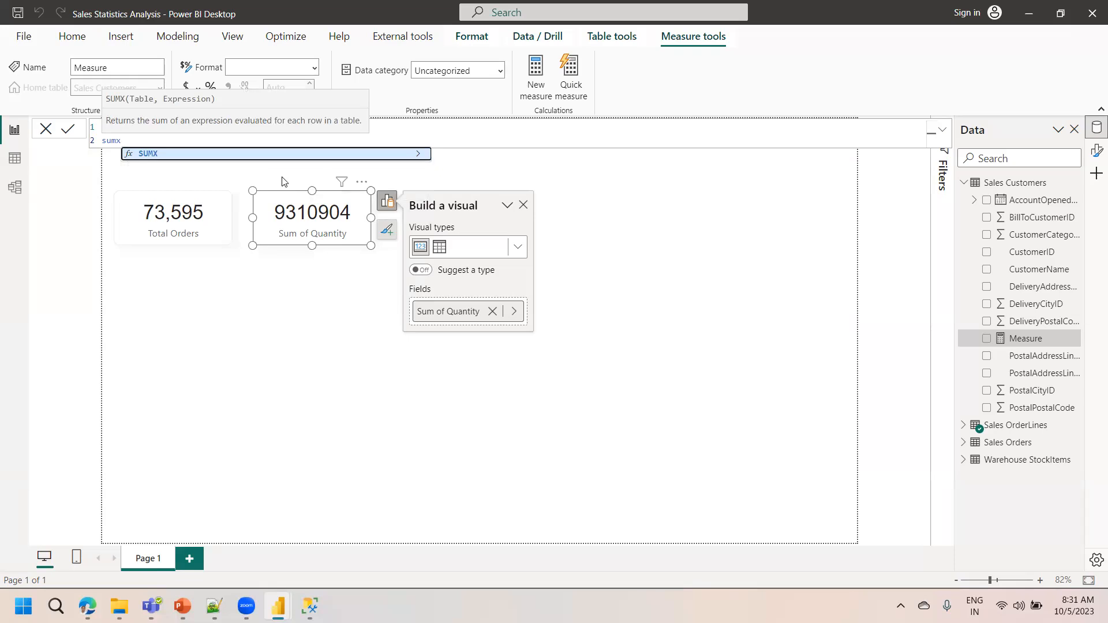
{"action": "key", "text": "BackSpace"}
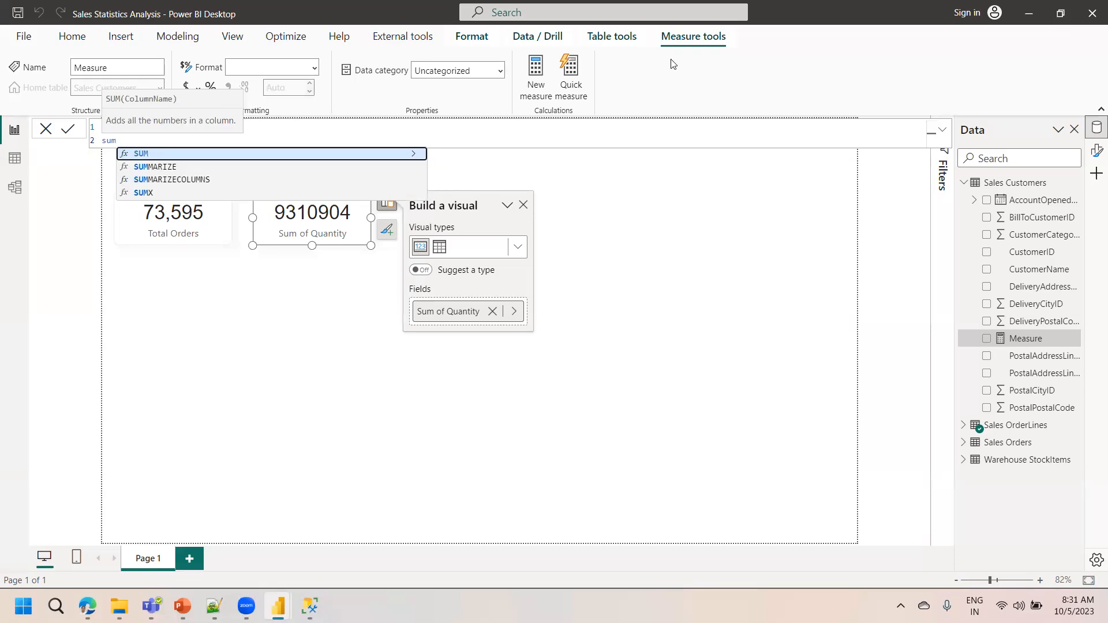
{"action": "key", "text": "Escape"}
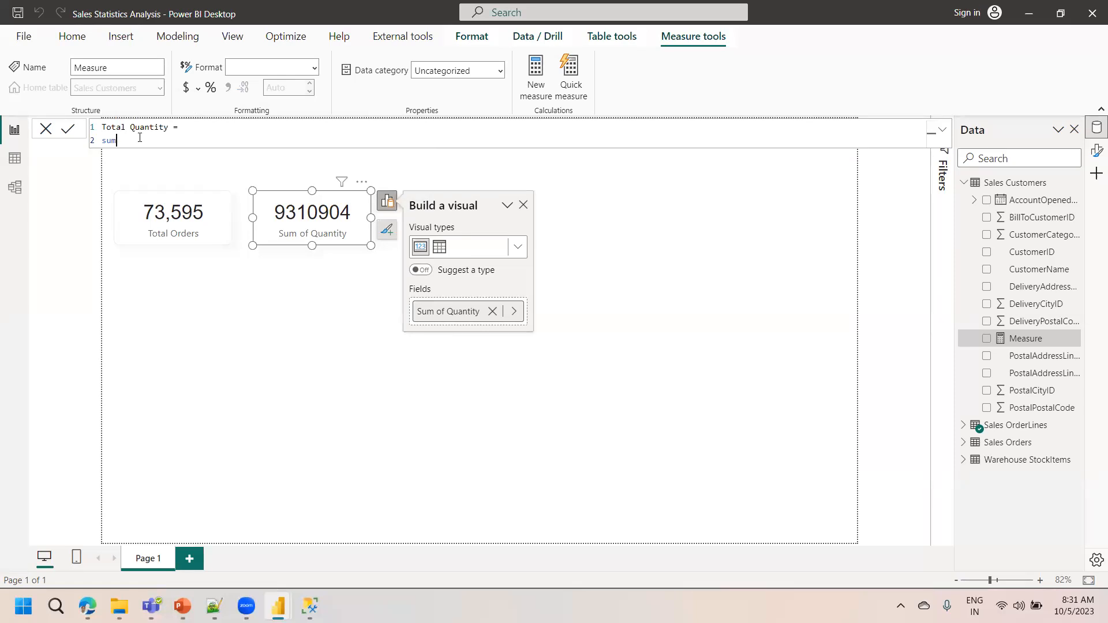
- Switch the Total Quantity formula to SUMX and enter 'Sales OrderLines' as its table argument
{"action": "type", "text": "X("}
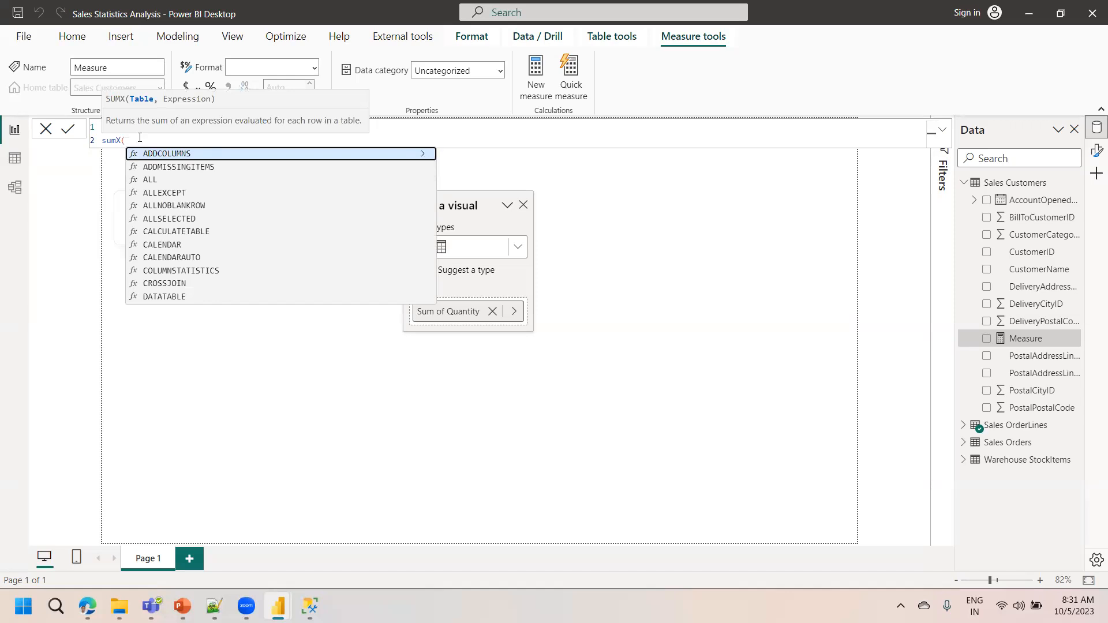
{"action": "type", "text": "sales"}
{"action": "key", "text": "Down"}
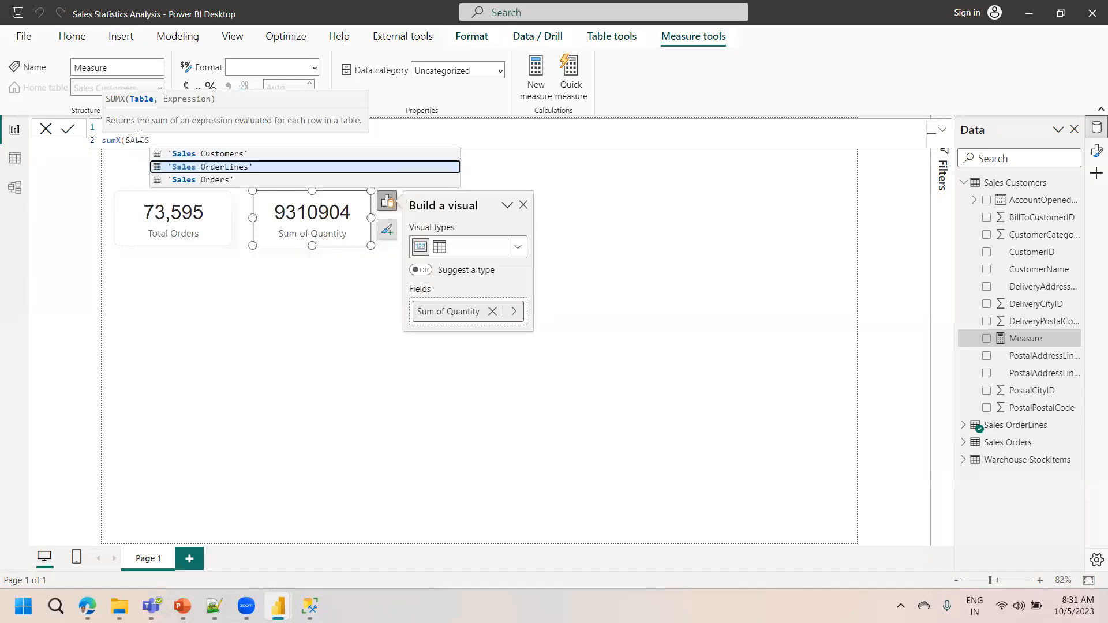
{"action": "key", "text": "Tab"}
{"action": "type", "text": ","}
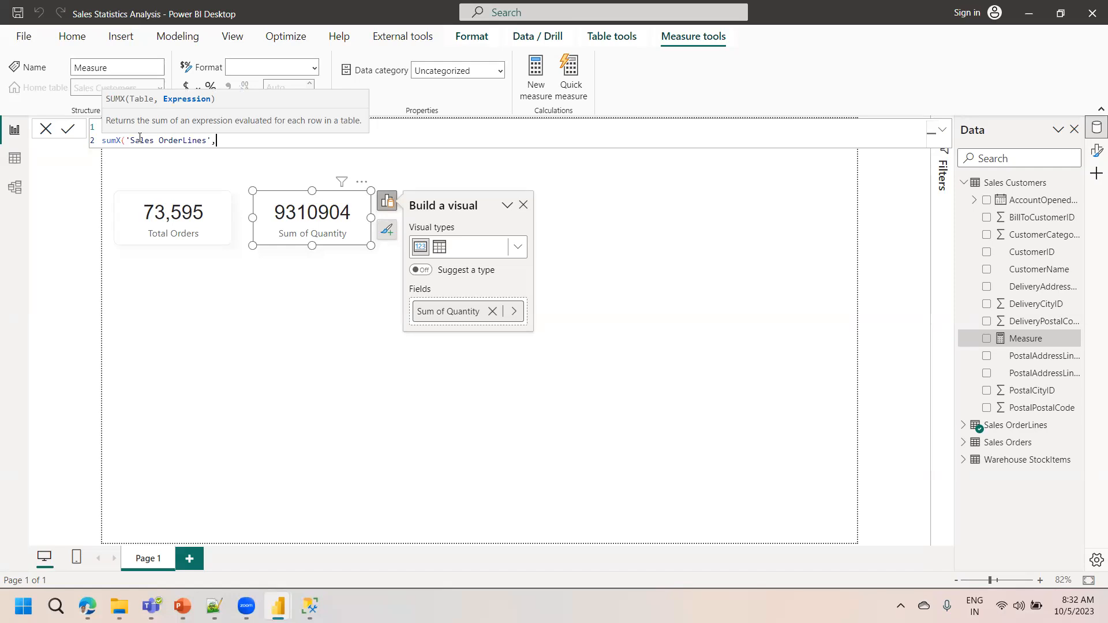
- Add 'Sales OrderLines'[Quantity] as the SUMX expression, close the formula and commit the Total Quantity measure
{"action": "type", "text": "QU"}
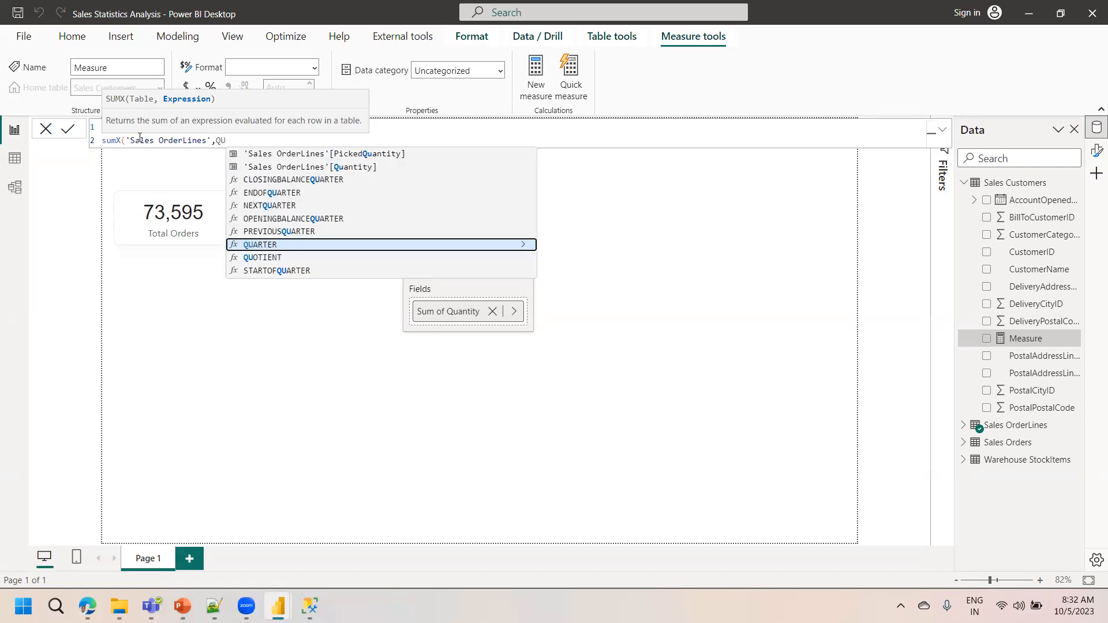
{"action": "key", "text": "Up"}
{"action": "key", "text": "Up"}
{"action": "key", "text": "Up"}
{"action": "key", "text": "Up"}
{"action": "key", "text": "Up"}
{"action": "key", "text": "Up"}
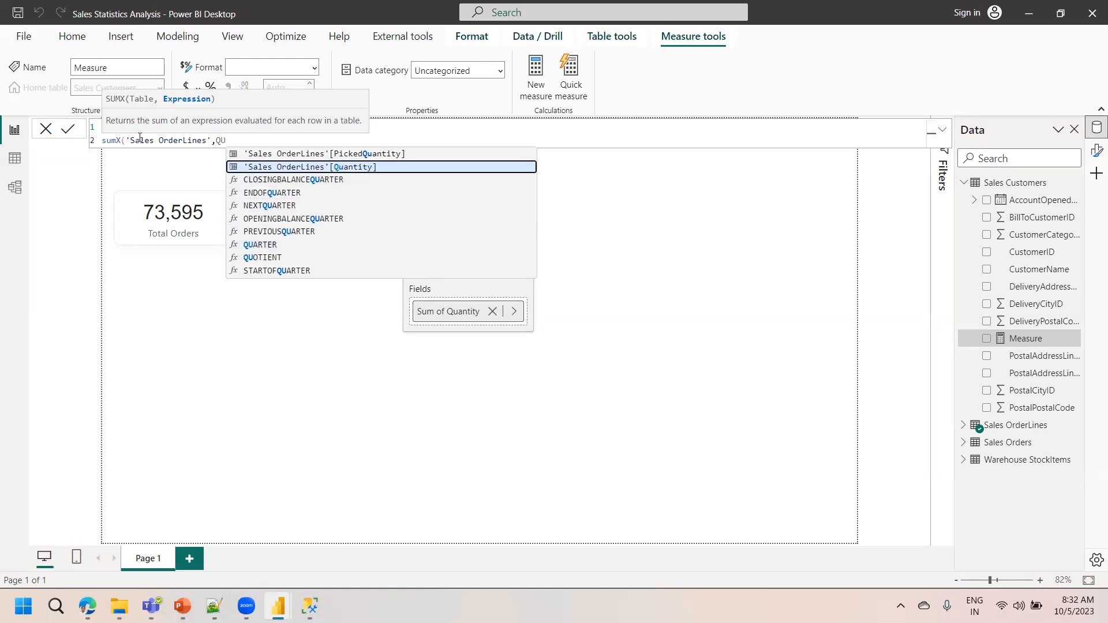
{"action": "key", "text": "Tab"}
{"action": "type", "text": ")"}
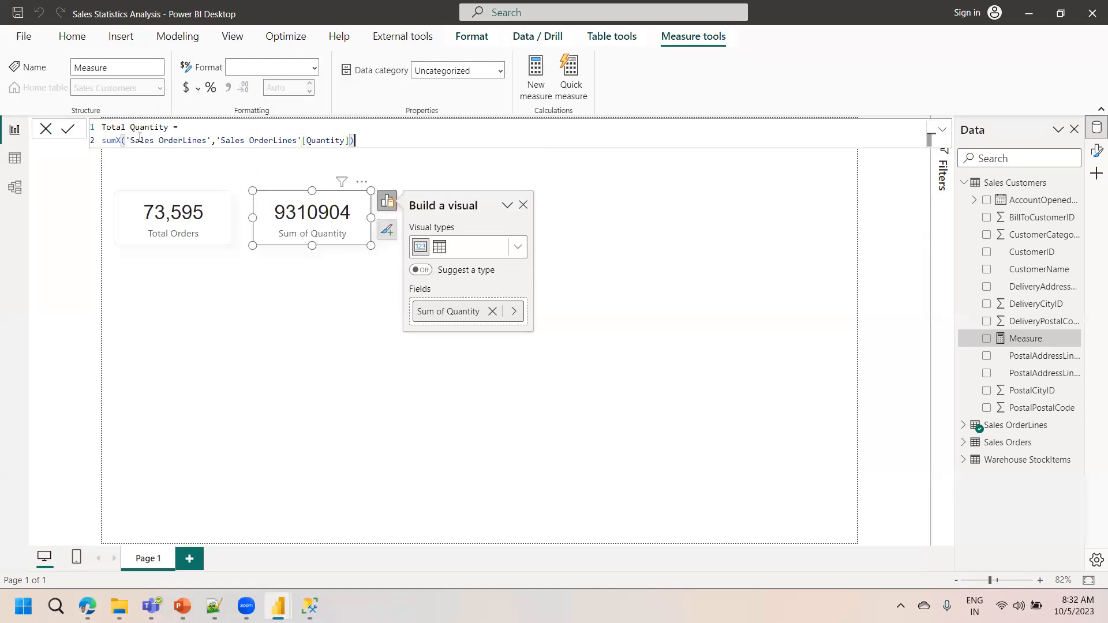
{"action": "left_click", "coordinate": [70, 130]}
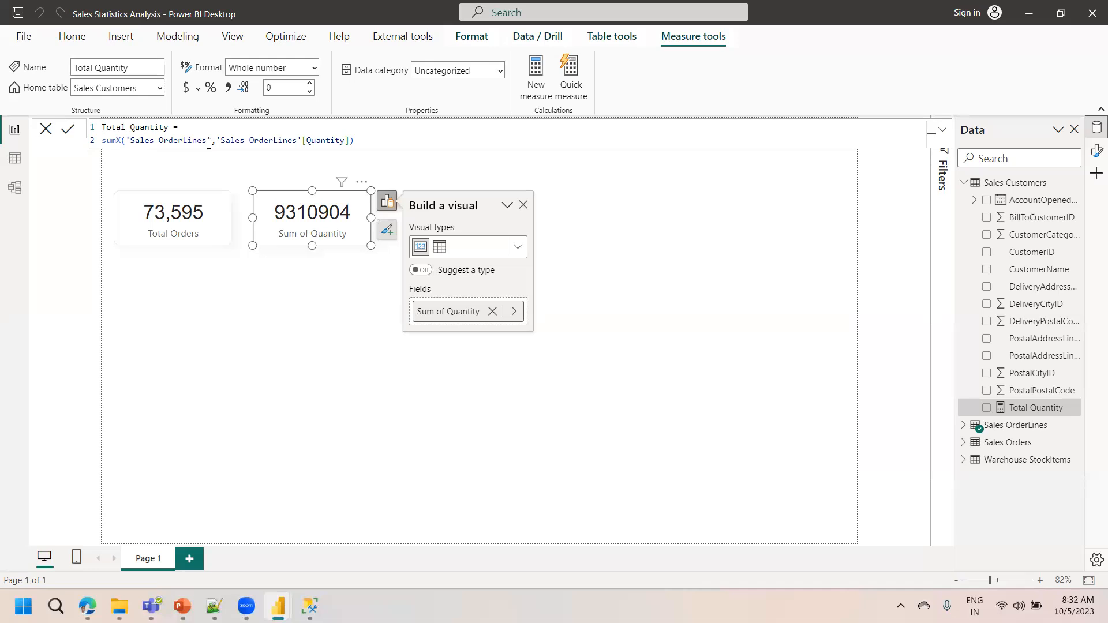
- Change the Total Quantity formula from SUMX to SUM and remove the separate table argument, keeping only 'Sales OrderLines'[Quantity]
{"action": "left_click", "coordinate": [349, 141]}
{"action": "double_click", "coordinate": [122, 142]}
{"action": "type", "text": "sum"}
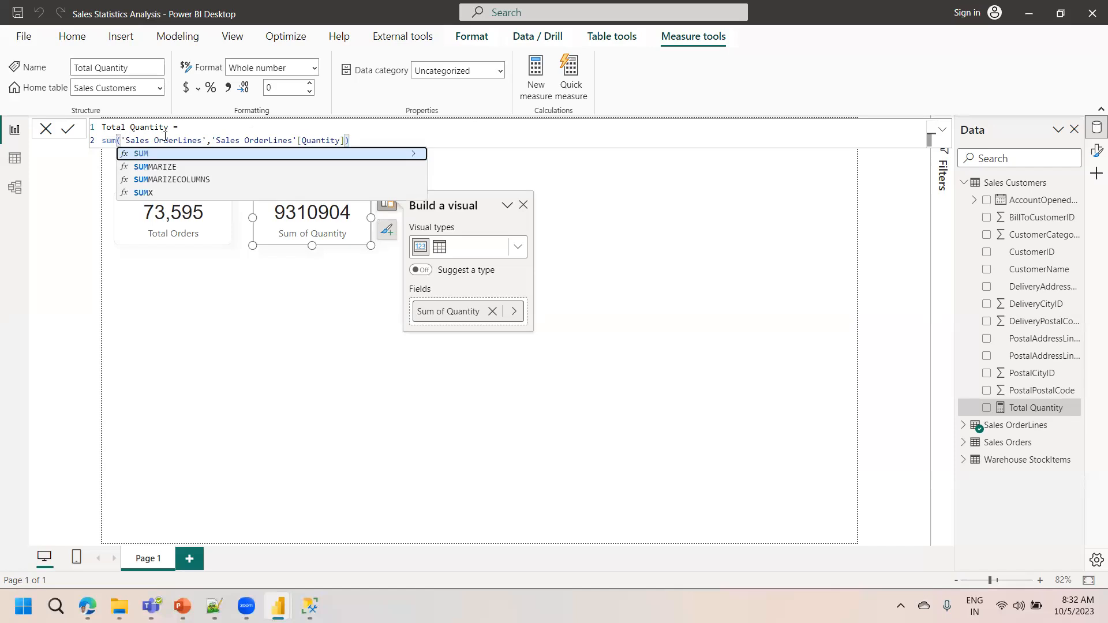
{"action": "left_click_drag", "start_coordinate": [211, 140], "coordinate": [122, 137]}
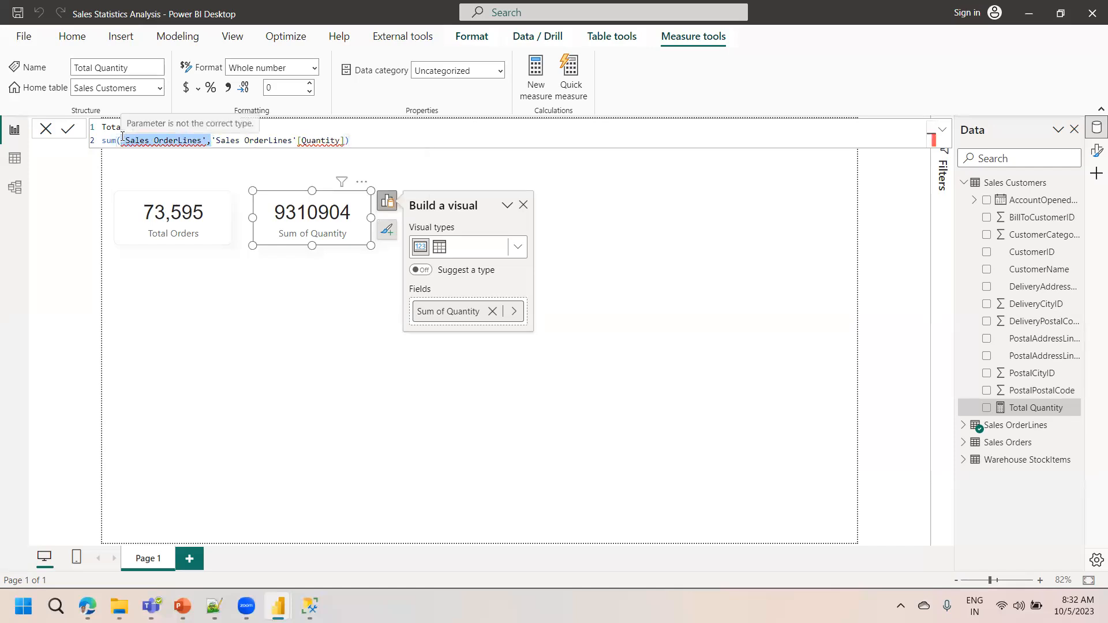
{"action": "key", "text": "BackSpace"}
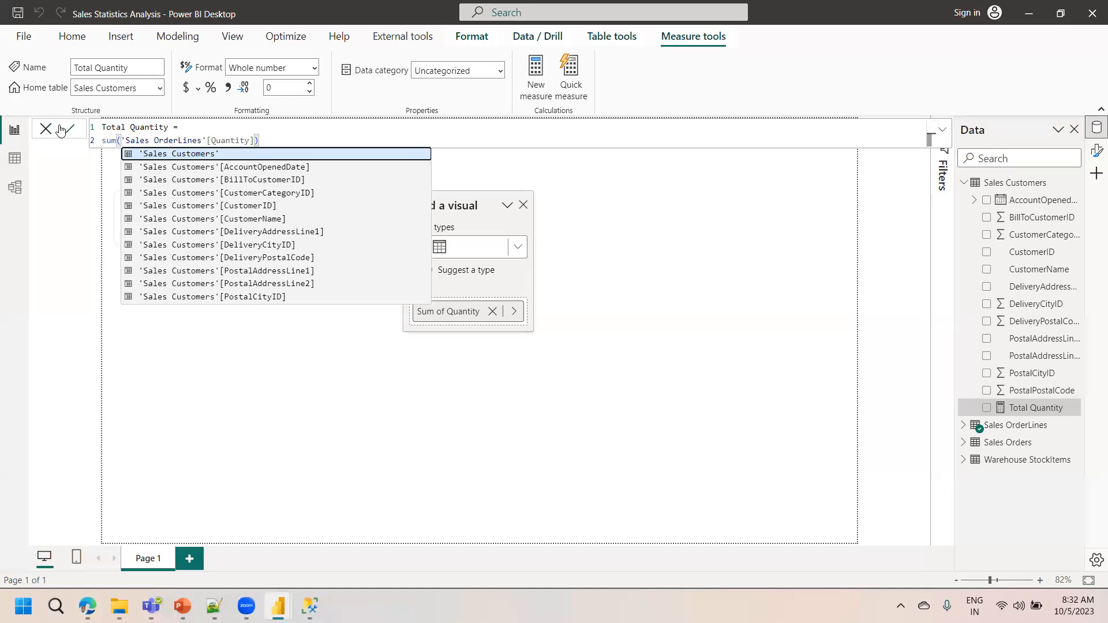
{"action": "left_click", "coordinate": [254, 140]}
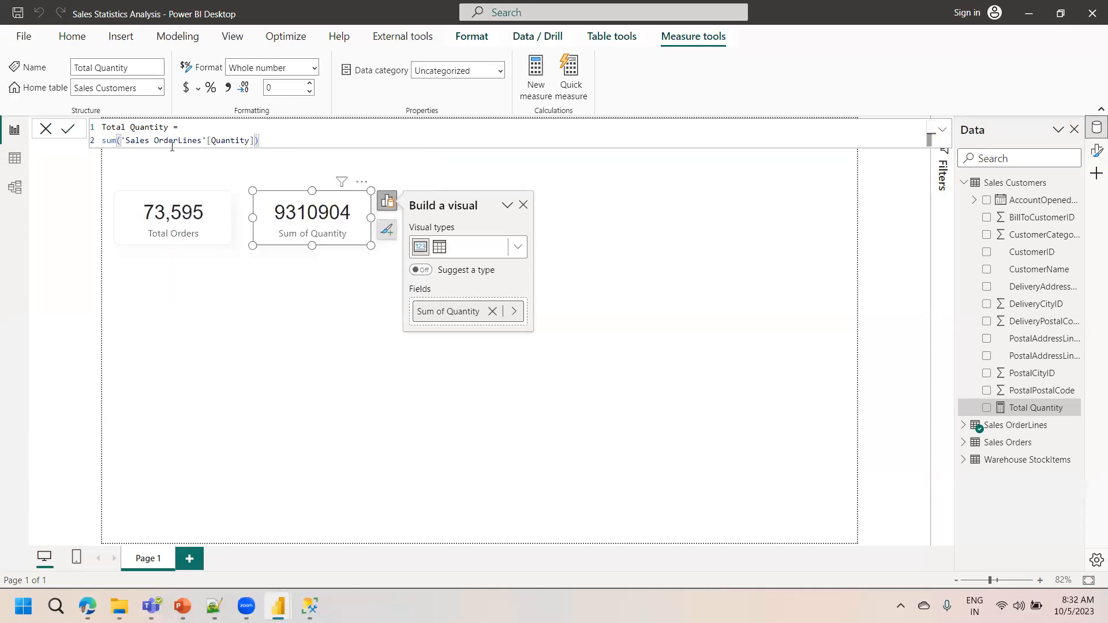
- Try to commit the SUM formula without the opening quote before the Sales OrderLines table name
{"action": "left_click", "coordinate": [125, 141]}
{"action": "key", "text": "BackSpace"}
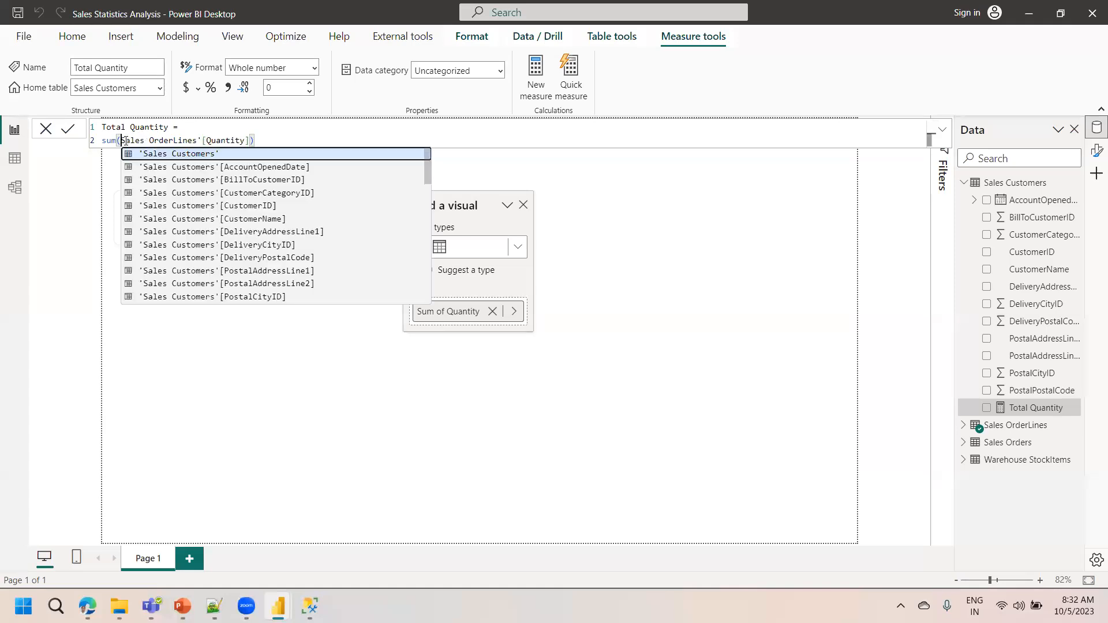
{"action": "left_click", "coordinate": [68, 135]}
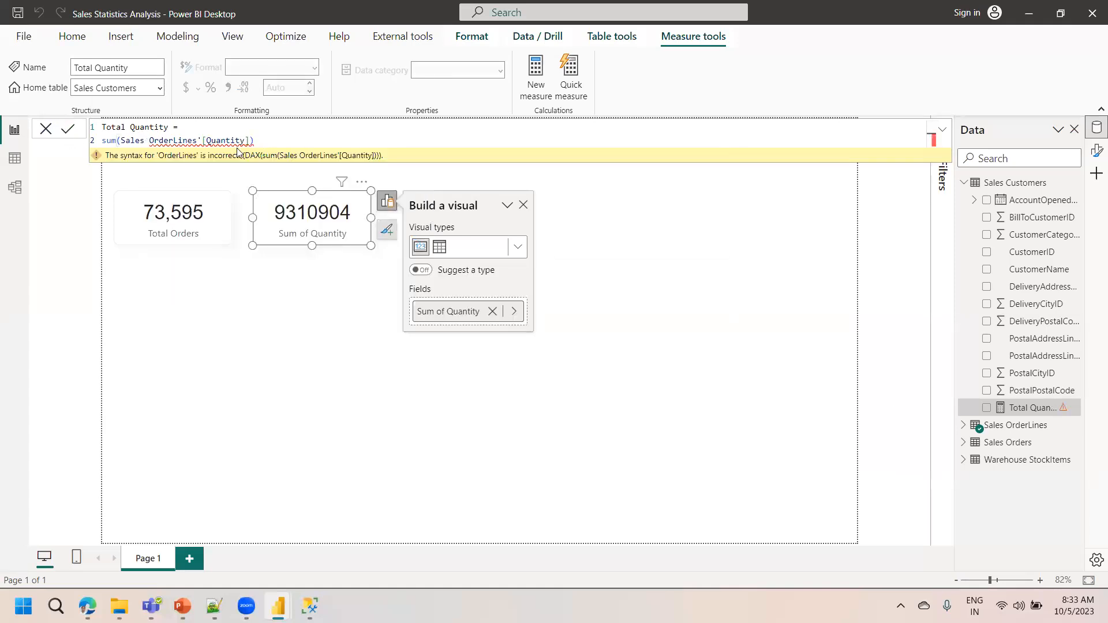
- Rewrite the second line of the Total Quantity measure as SUM('Sales OrderLines'[Quantity]) and commit it
{"action": "left_click_drag", "start_coordinate": [254, 140], "coordinate": [118, 146]}
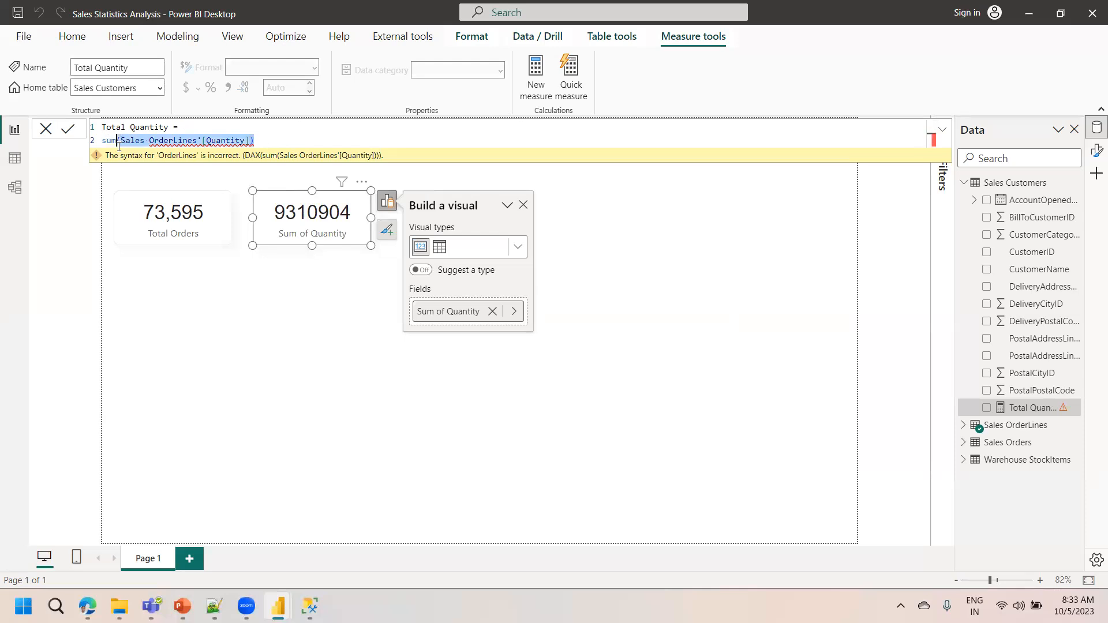
{"action": "key", "text": "BackSpace"}
{"action": "key", "text": "BackSpace"}
{"action": "key", "text": "BackSpace"}
{"action": "key", "text": "BackSpace"}
{"action": "type", "text": "SUM"}
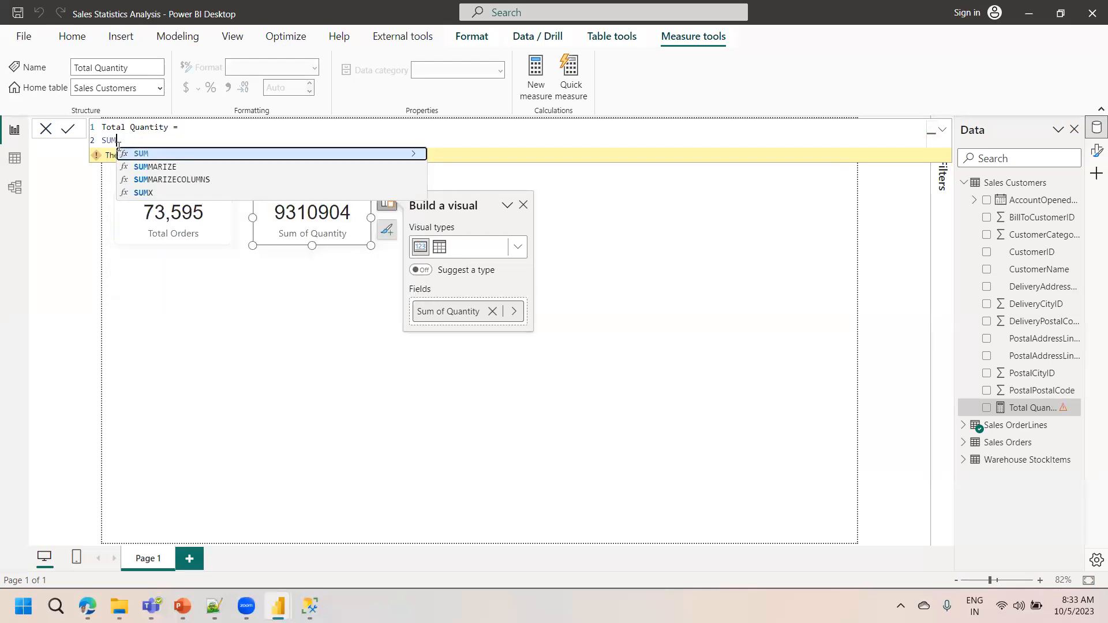
{"action": "type", "text": "(QUAN"}
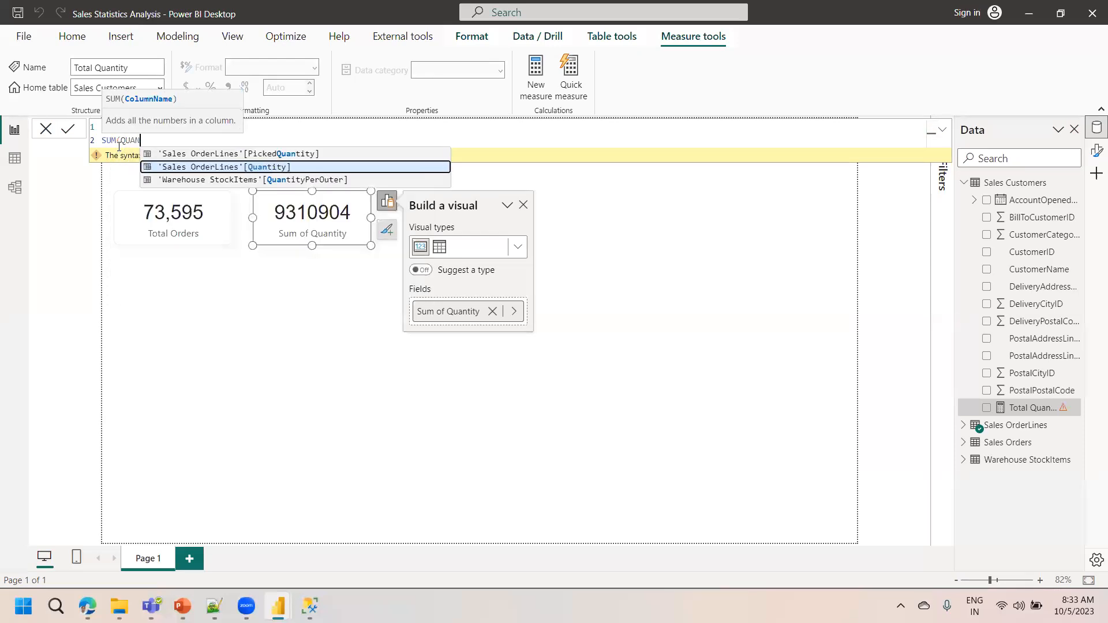
{"action": "key", "text": "Tab"}
{"action": "type", "text": ")"}
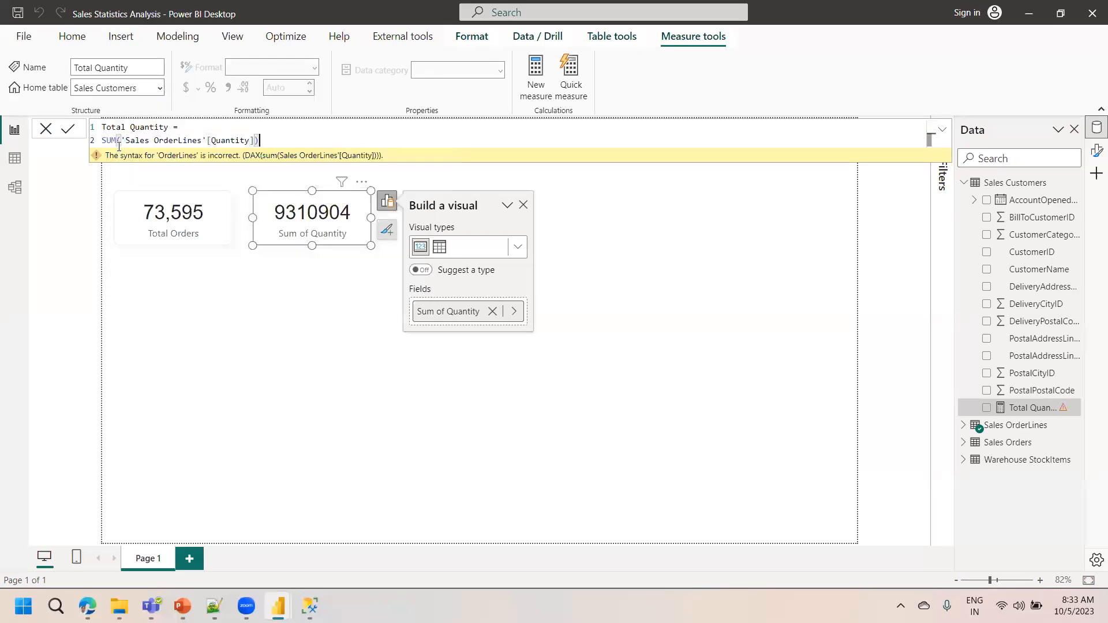
{"action": "left_click", "coordinate": [67, 133]}
{"action": "left_click", "coordinate": [67, 132]}
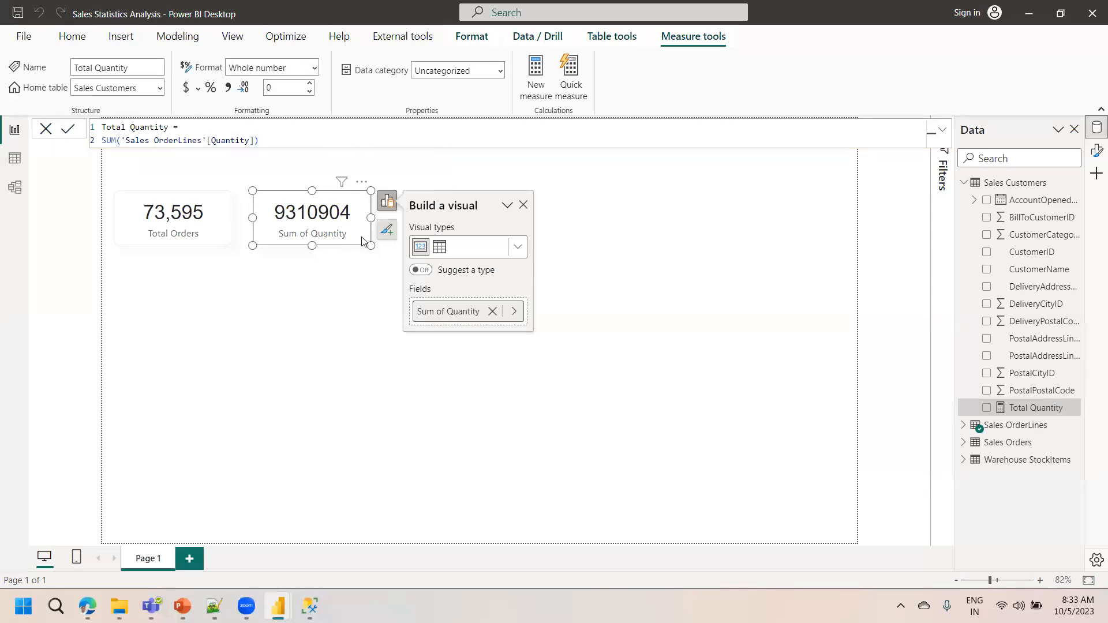
- Replace the second card's Sum of Quantity field with the Total Quantity measure from Sales Customers and apply the thousands separator to it
{"action": "left_click", "coordinate": [386, 201]}
{"action": "left_click", "coordinate": [492, 311]}
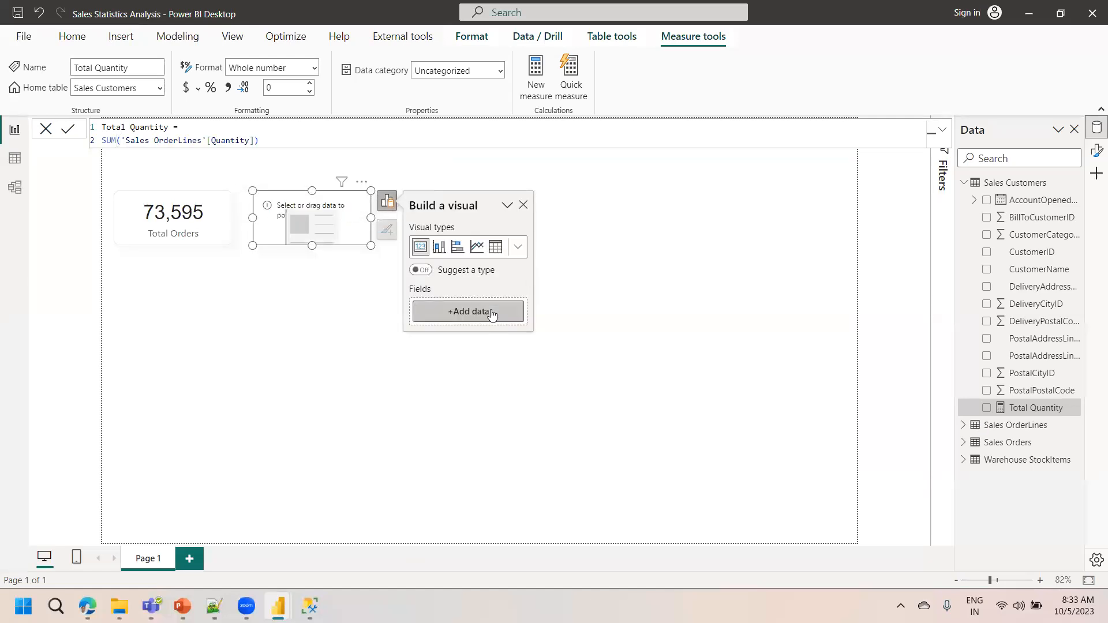
{"action": "left_click", "coordinate": [474, 316]}
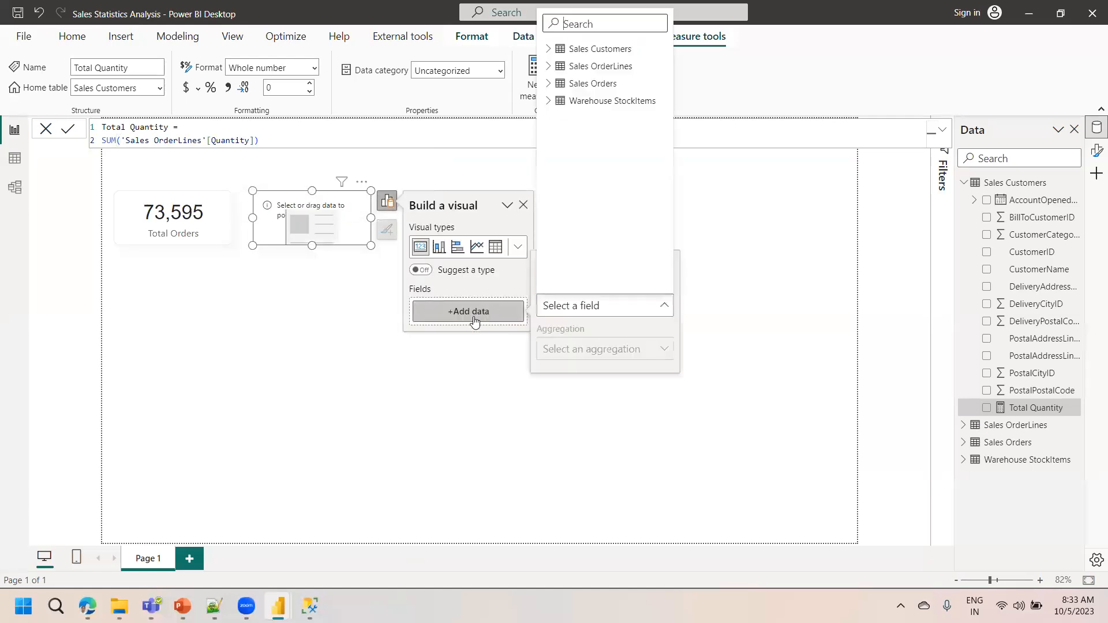
{"action": "left_click", "coordinate": [548, 85]}
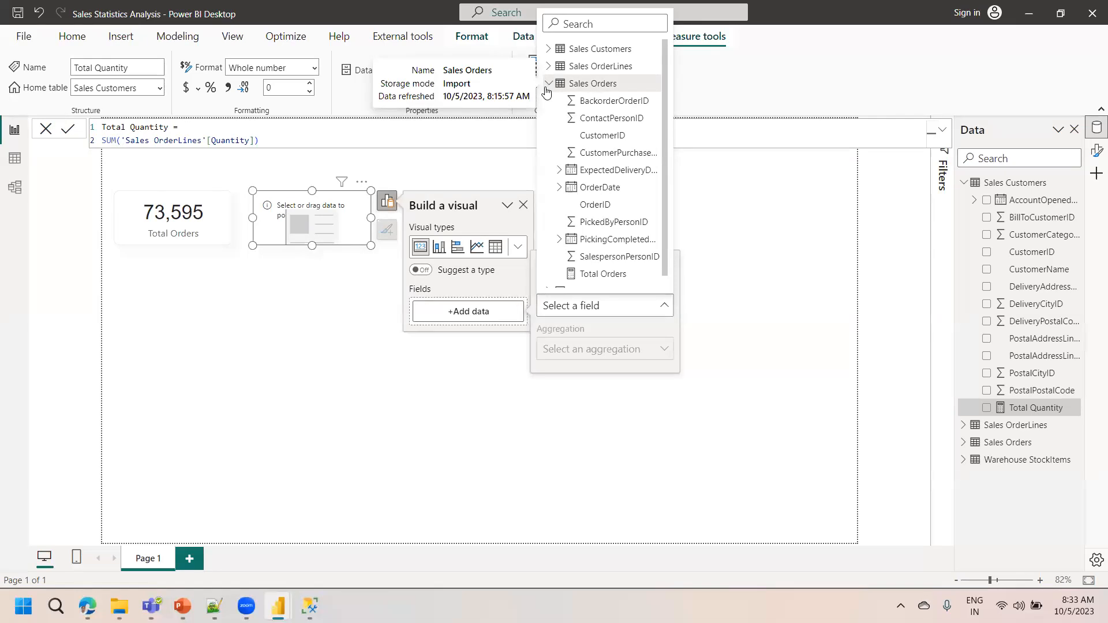
{"action": "left_click", "coordinate": [549, 49]}
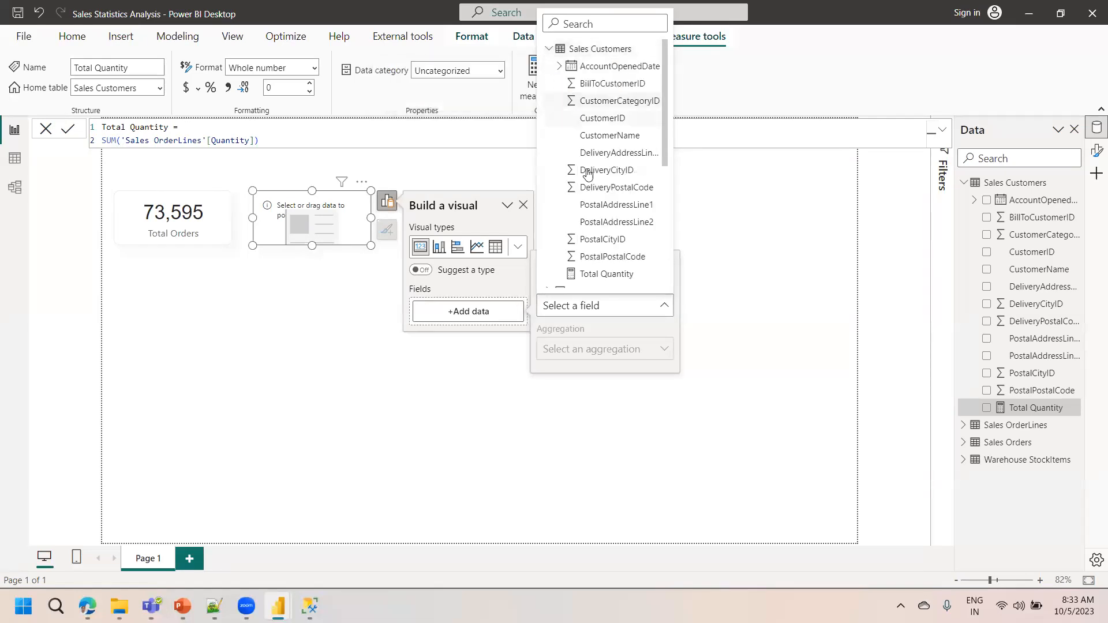
{"action": "left_click", "coordinate": [606, 273]}
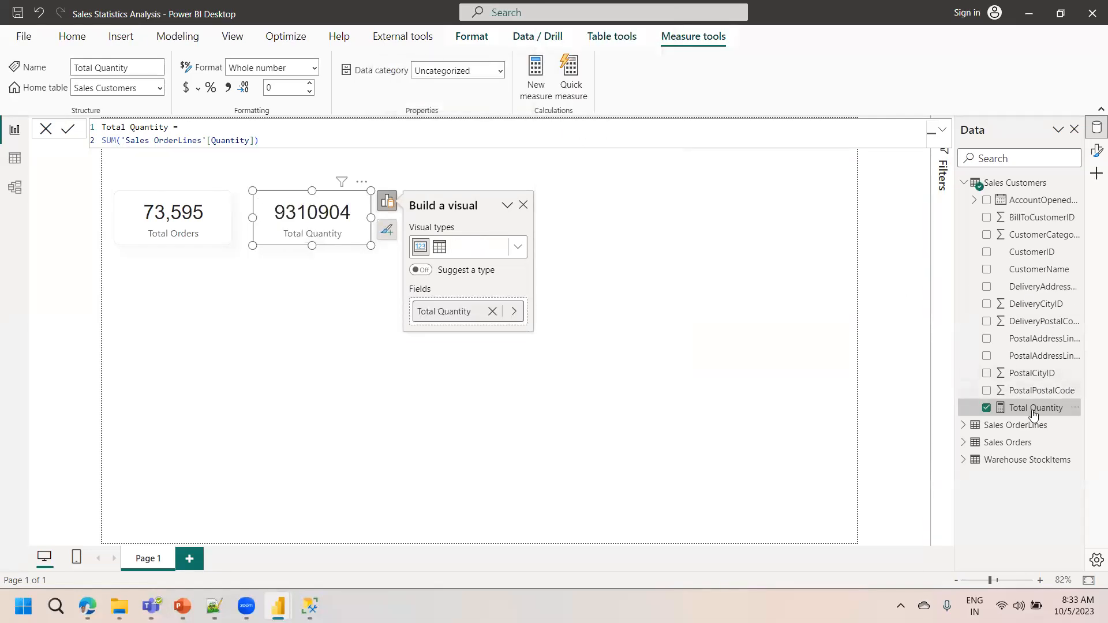
{"action": "left_click", "coordinate": [229, 87]}
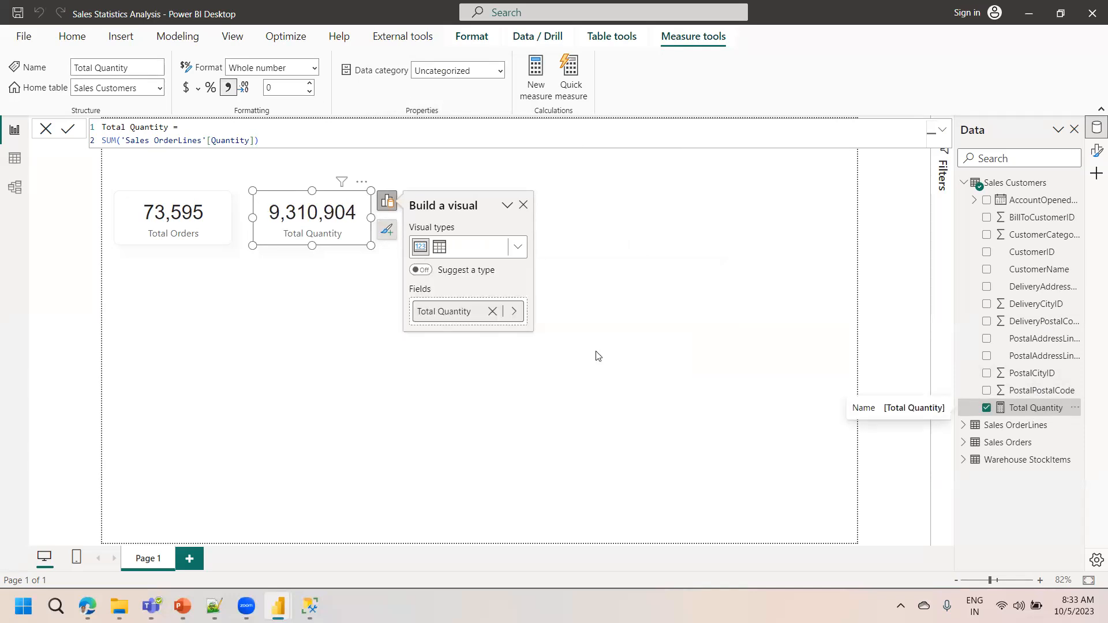
{"action": "left_click", "coordinate": [263, 252]}
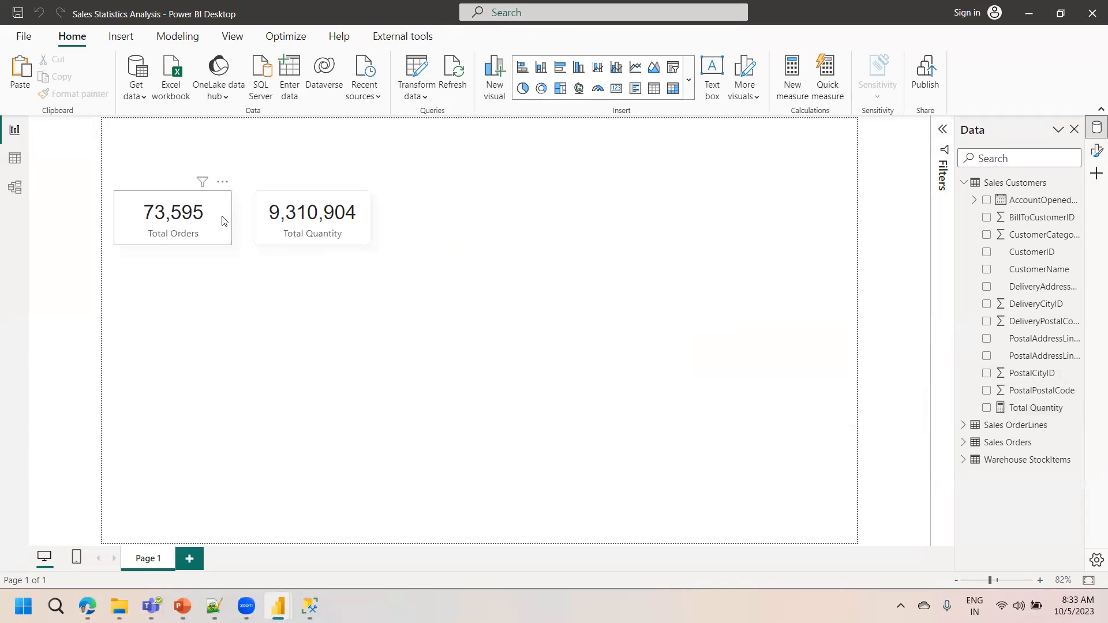
- Duplicate the Total Quantity card and place the copy beside the original in the same row
{"action": "left_click", "coordinate": [293, 226]}
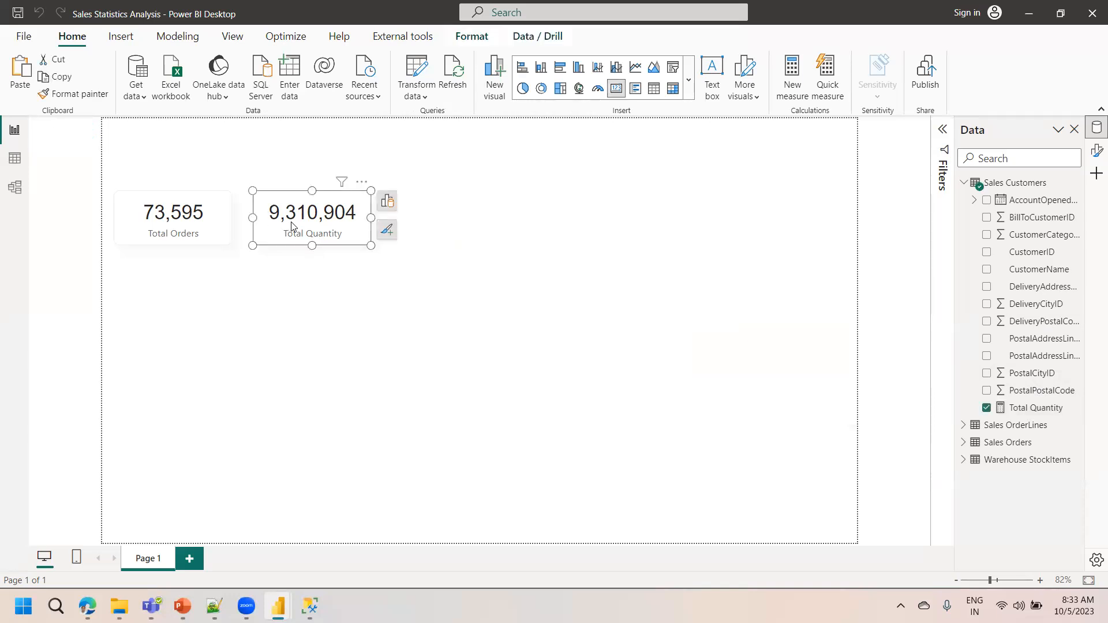
{"action": "key", "text": "ctrl+c"}
{"action": "key", "text": "ctrl+v"}
{"action": "left_click_drag", "start_coordinate": [310, 214], "coordinate": [443, 208]}
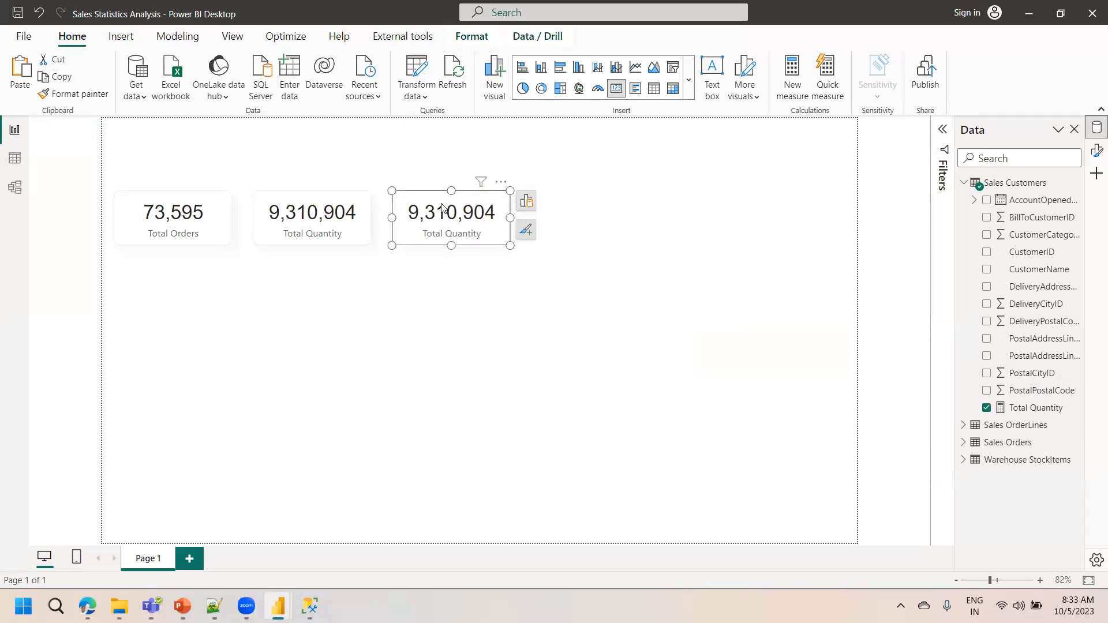
- Examine the Quantity, UnitPrice and TaxRate columns in the Sales OrderLines table data
{"action": "left_click", "coordinate": [15, 159]}
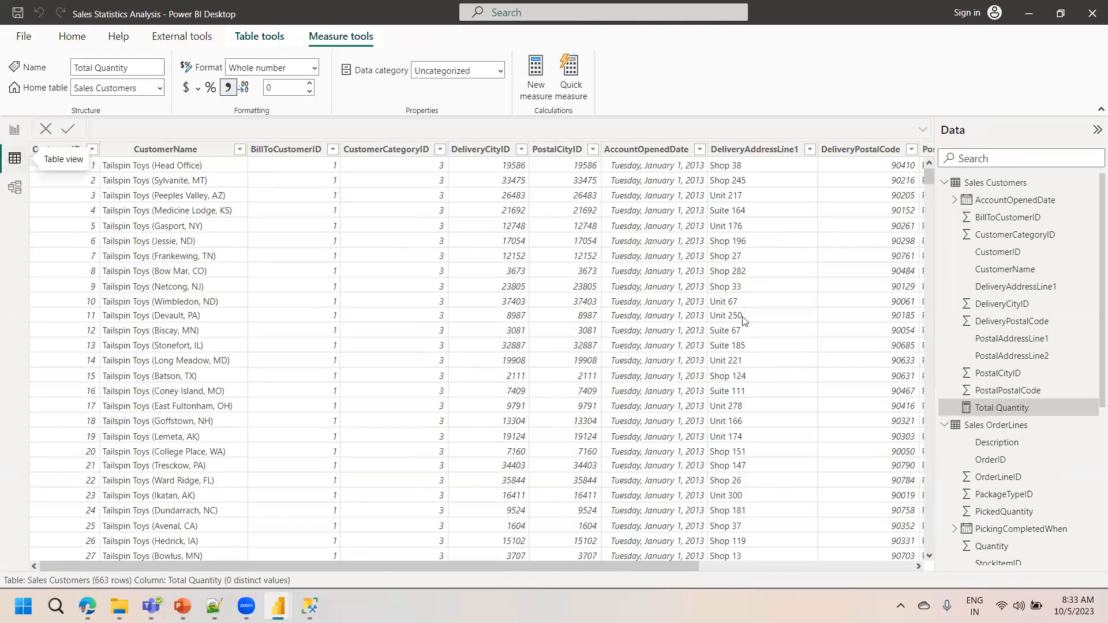
{"action": "left_click", "coordinate": [989, 427]}
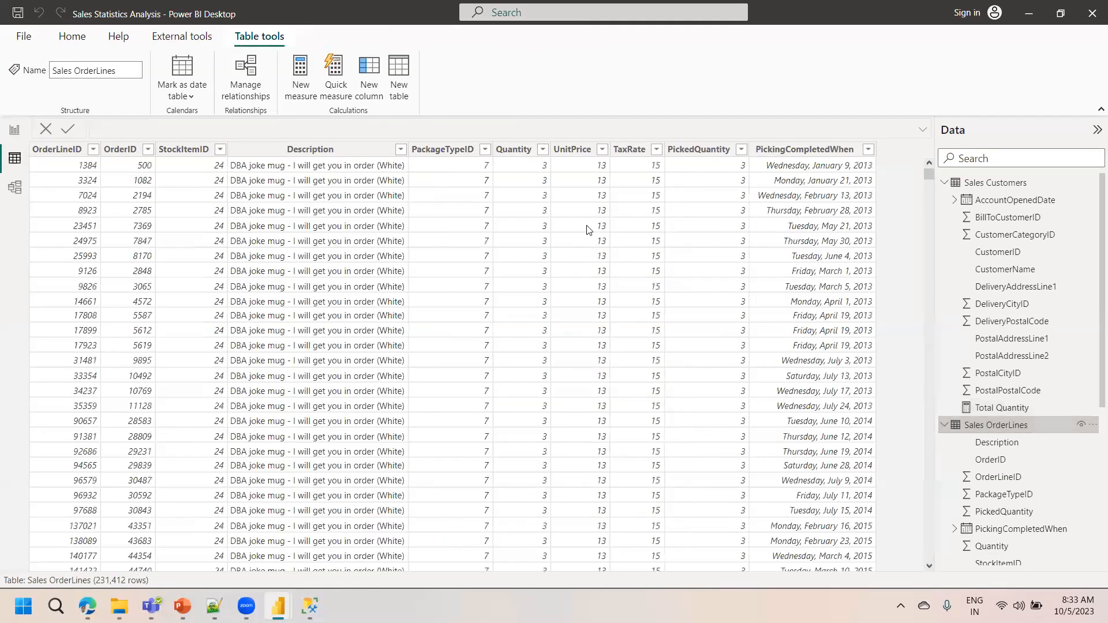
{"action": "left_click", "coordinate": [520, 150]}
{"action": "left_click", "coordinate": [573, 151]}
{"action": "left_click", "coordinate": [630, 150]}
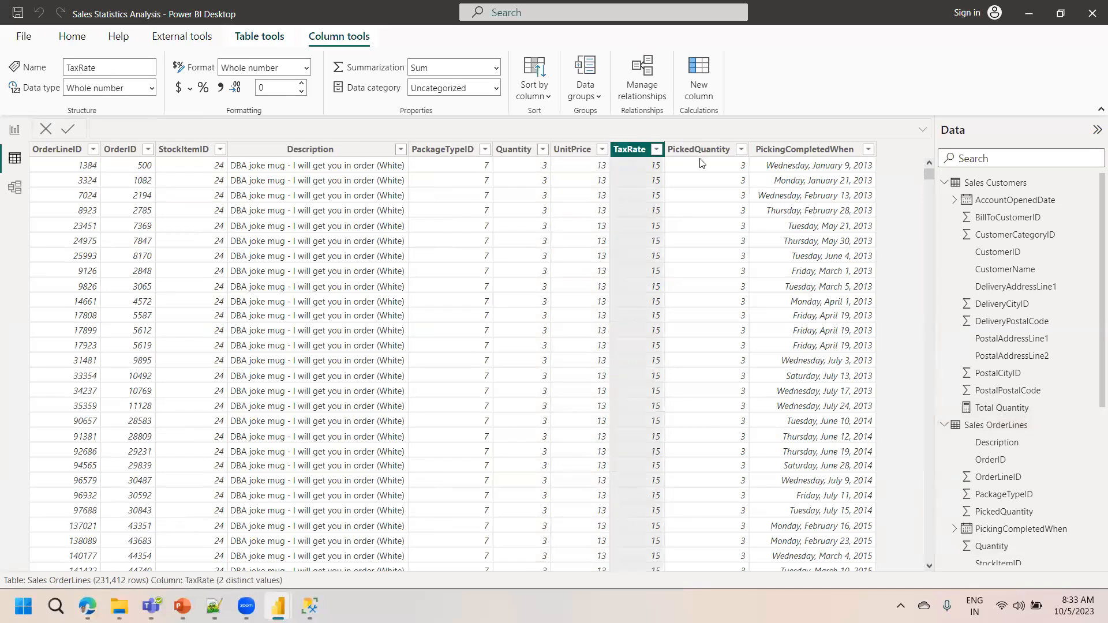
- Return from the table data to the report page and start a new measure named Total Sales with an empty second line
{"action": "left_click", "coordinate": [708, 149]}
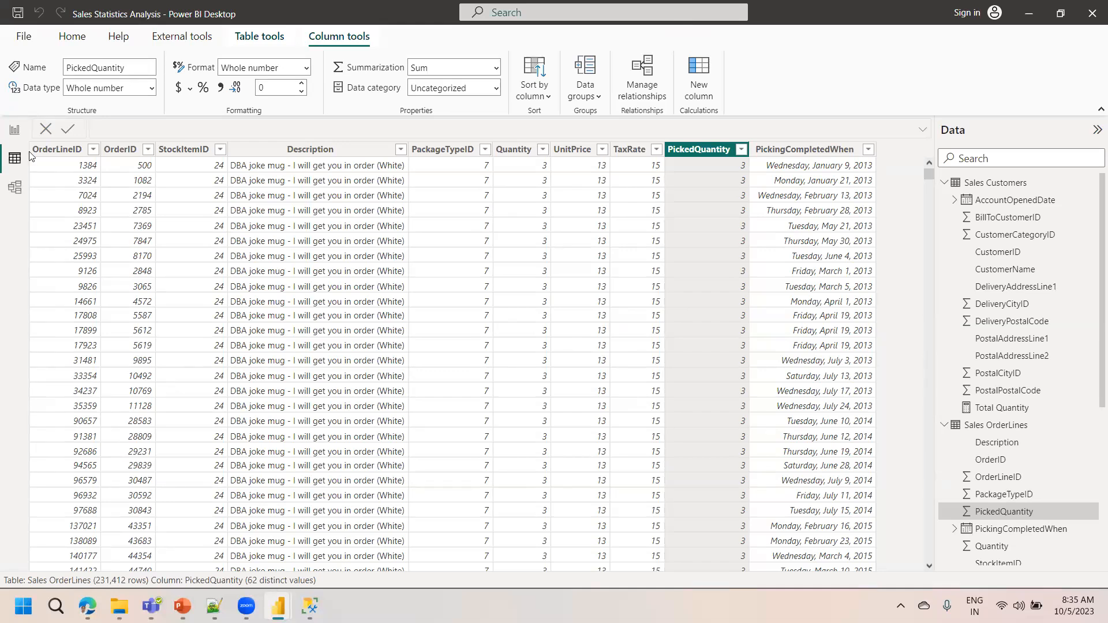
{"action": "left_click", "coordinate": [15, 130]}
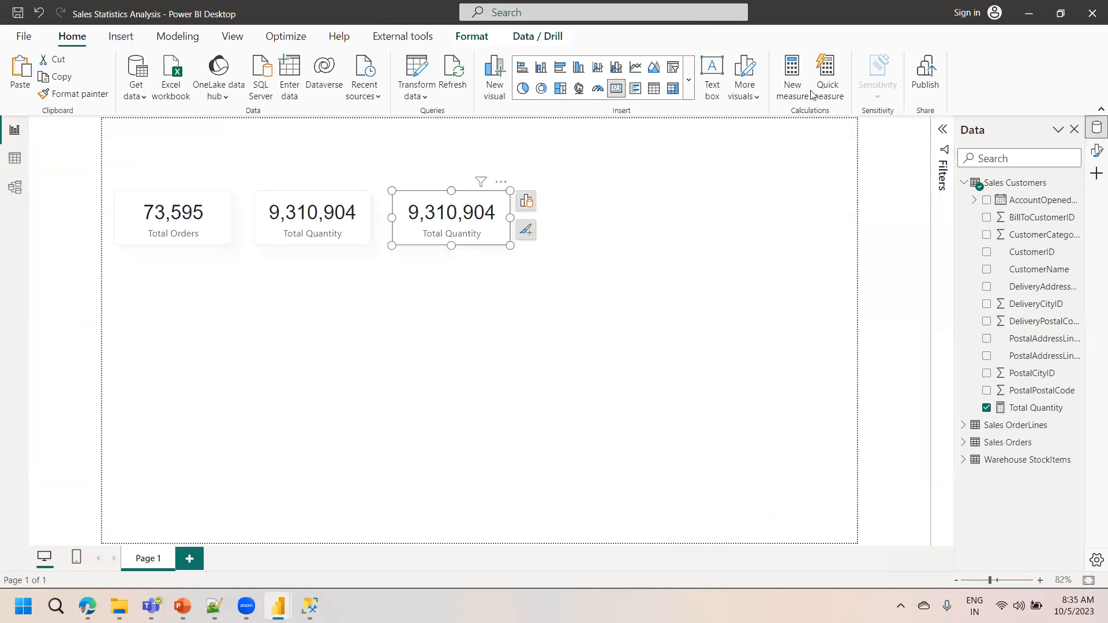
{"action": "left_click", "coordinate": [791, 81]}
{"action": "type", "text": "Total "}
{"action": "type", "text": "Sla"}
{"action": "key", "text": "BackSpace"}
{"action": "key", "text": "BackSpace"}
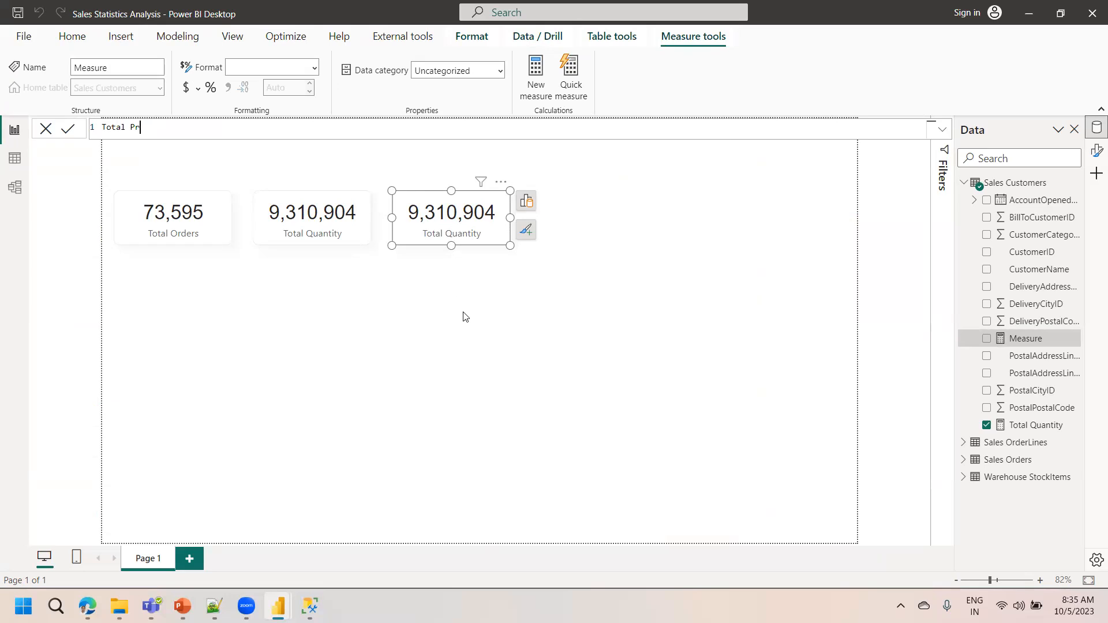
{"action": "type", "text": "Slaes"}
{"action": "key", "text": "BackSpace"}
{"action": "key", "text": "BackSpace"}
{"action": "key", "text": "BackSpace"}
{"action": "key", "text": "BackSpace"}
{"action": "type", "text": "ales ="}
{"action": "key", "text": "shift+Return"}
- Define Total Sales as SUMX('Sales OrderLines','Sales OrderLines'[Quantity]*'Sales OrderLines'[UnitPrice]) and commit the measure
{"action": "type", "text": "sumx"}
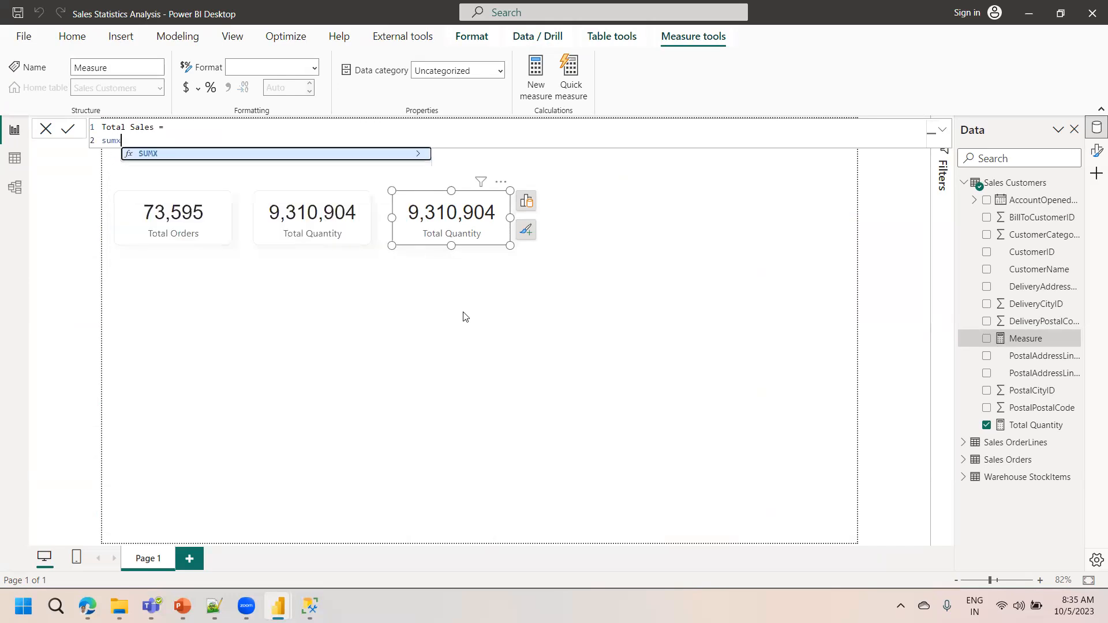
{"action": "key", "text": "Tab"}
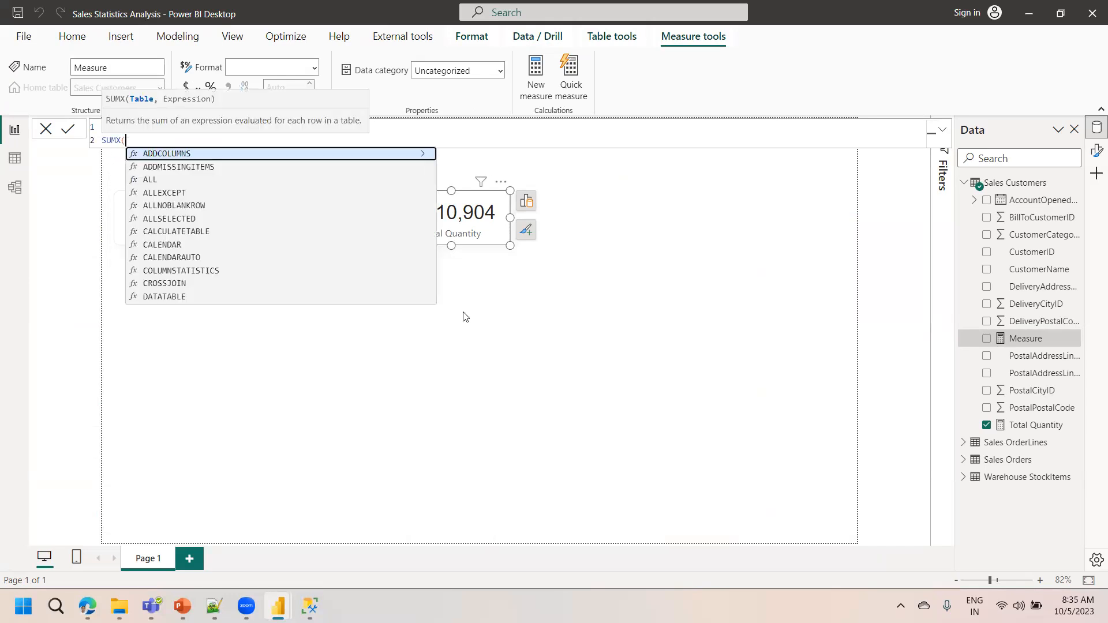
{"action": "type", "text": "c"}
{"action": "key", "text": "BackSpace"}
{"action": "type", "text": "sales"}
{"action": "key", "text": "Down"}
{"action": "key", "text": "Tab"}
{"action": "type", "text": ","}
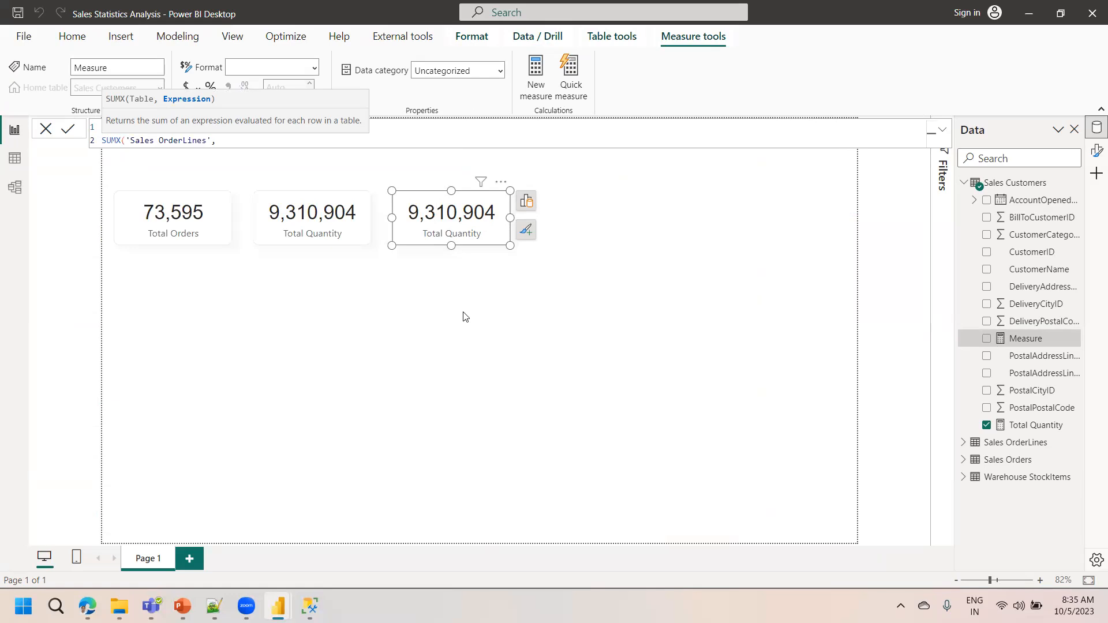
{"action": "type", "text": "qu"}
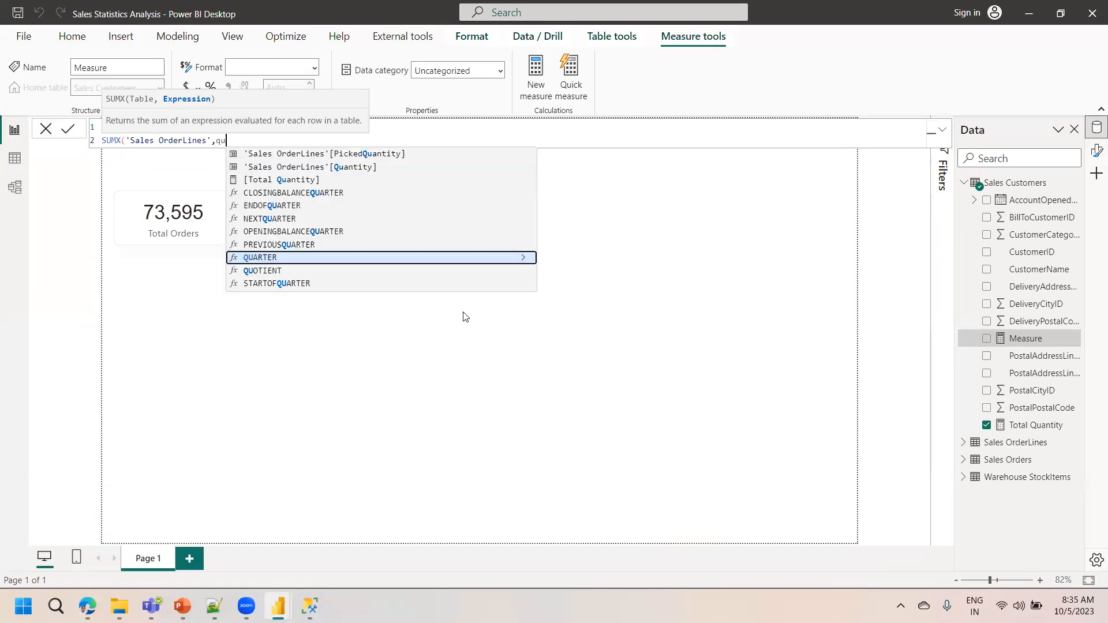
{"action": "key", "text": "Up"}
{"action": "key", "text": "Up"}
{"action": "key", "text": "Up"}
{"action": "key", "text": "Up"}
{"action": "key", "text": "Up"}
{"action": "key", "text": "Up"}
{"action": "key", "text": "Up"}
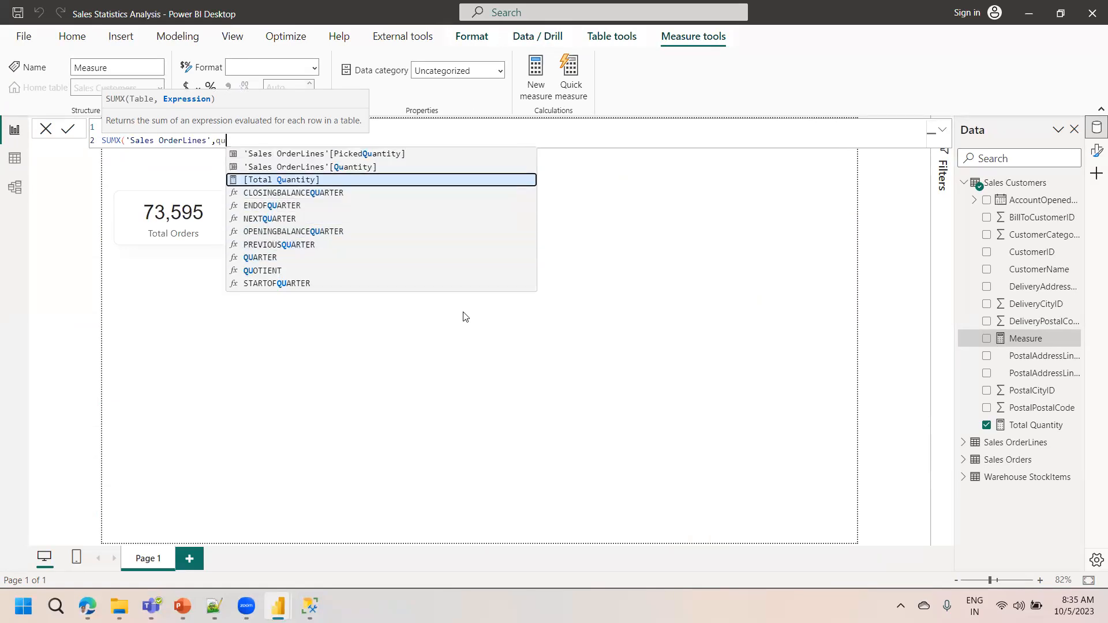
{"action": "key", "text": "Tab"}
{"action": "type", "text": "*i"}
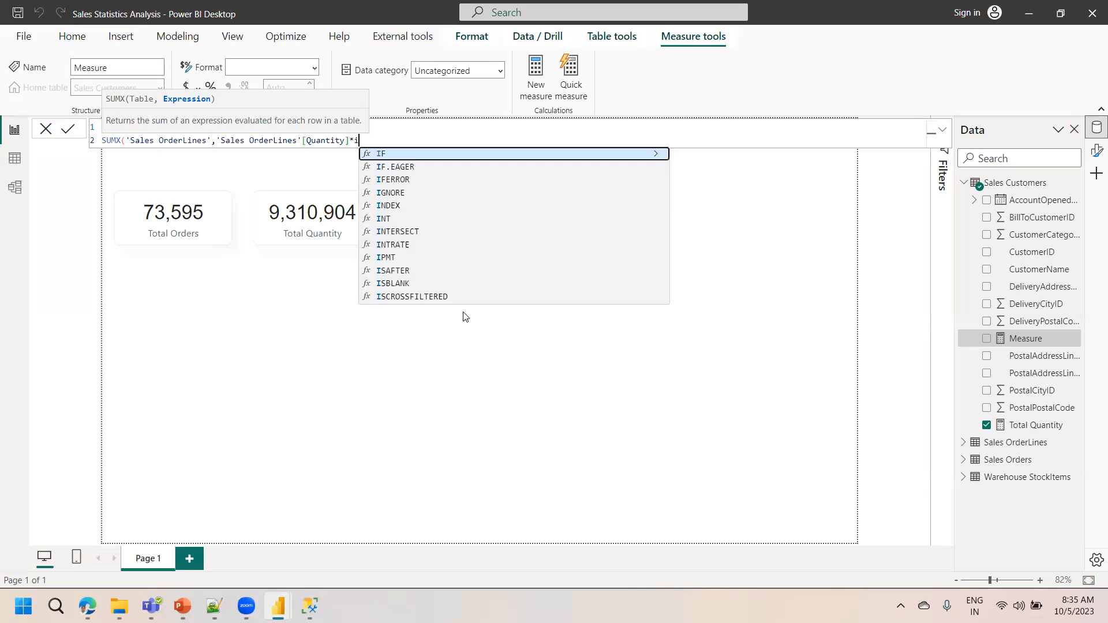
{"action": "key", "text": "BackSpace"}
{"action": "type", "text": "unit"}
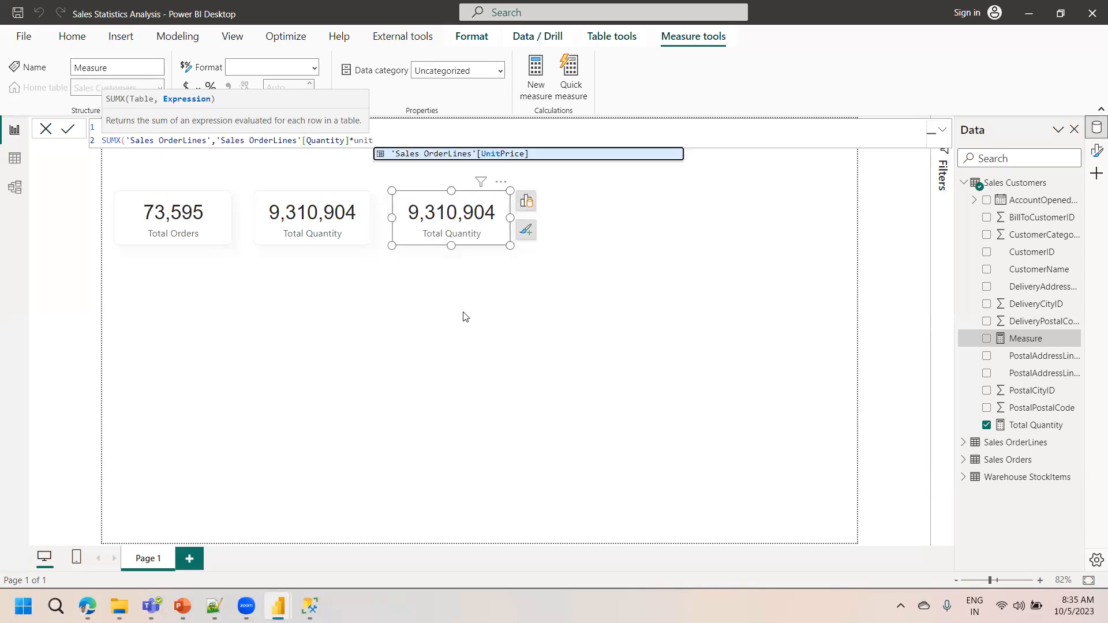
{"action": "key", "text": "Tab"}
{"action": "type", "text": ")"}
{"action": "left_click", "coordinate": [67, 129]}
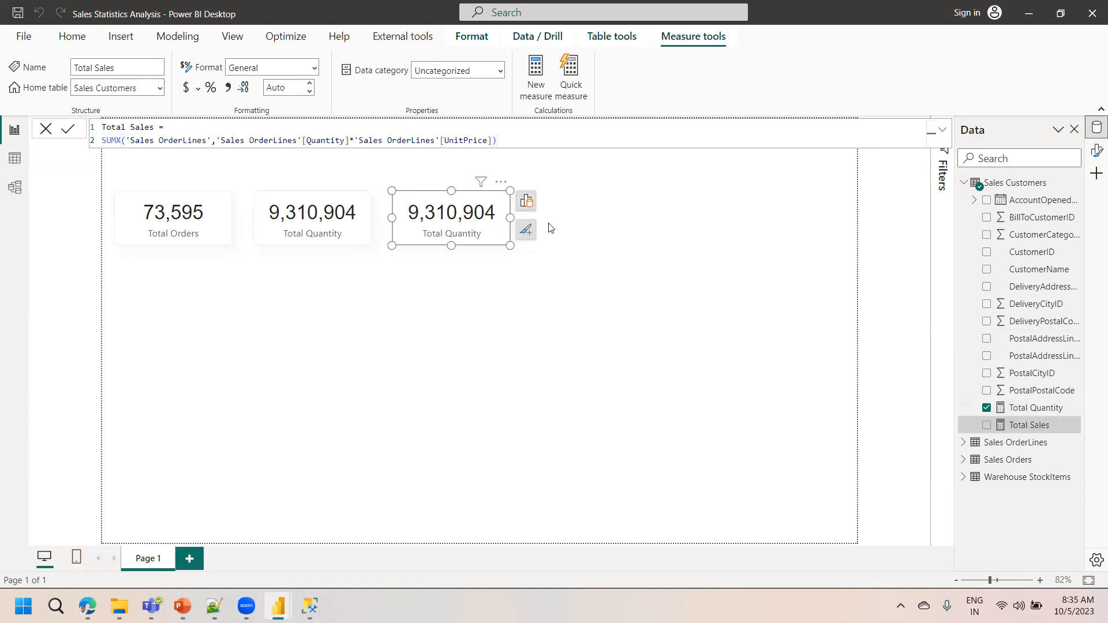
- Replace the third card's Total Quantity field with the Total Sales measure from Sales Customers
{"action": "left_click", "coordinate": [526, 201]}
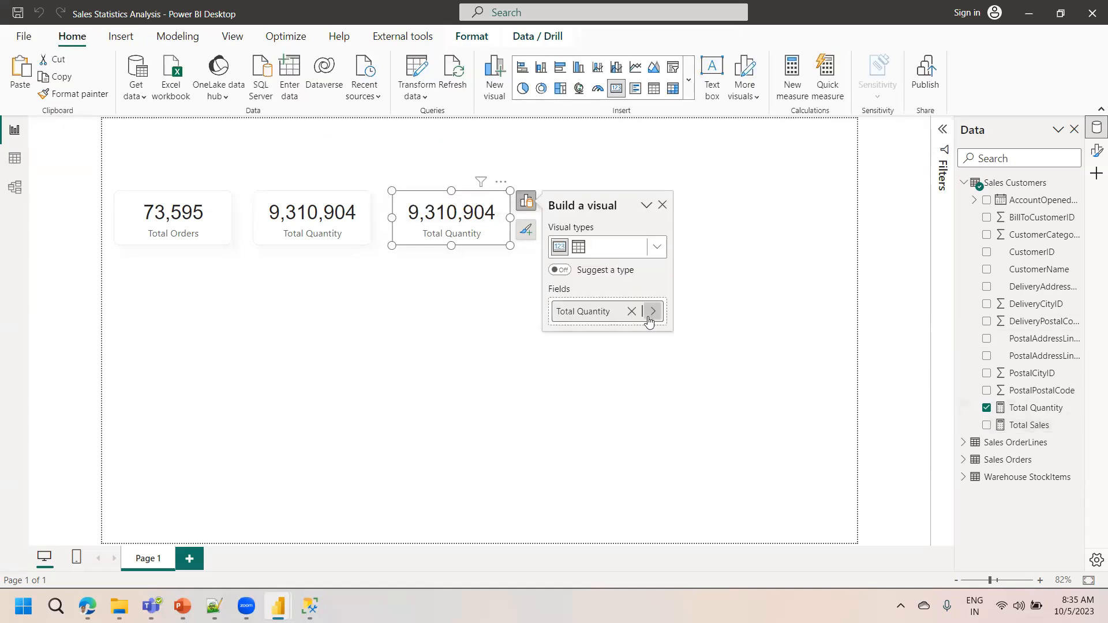
{"action": "left_click", "coordinate": [631, 312]}
{"action": "left_click", "coordinate": [631, 313]}
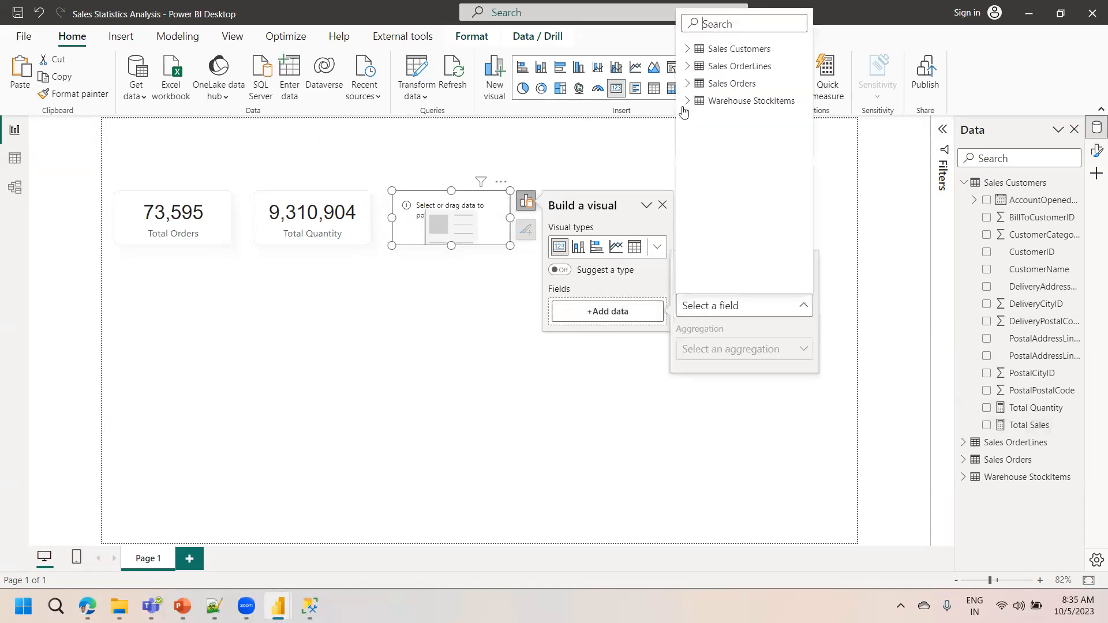
{"action": "type", "text": "total"}
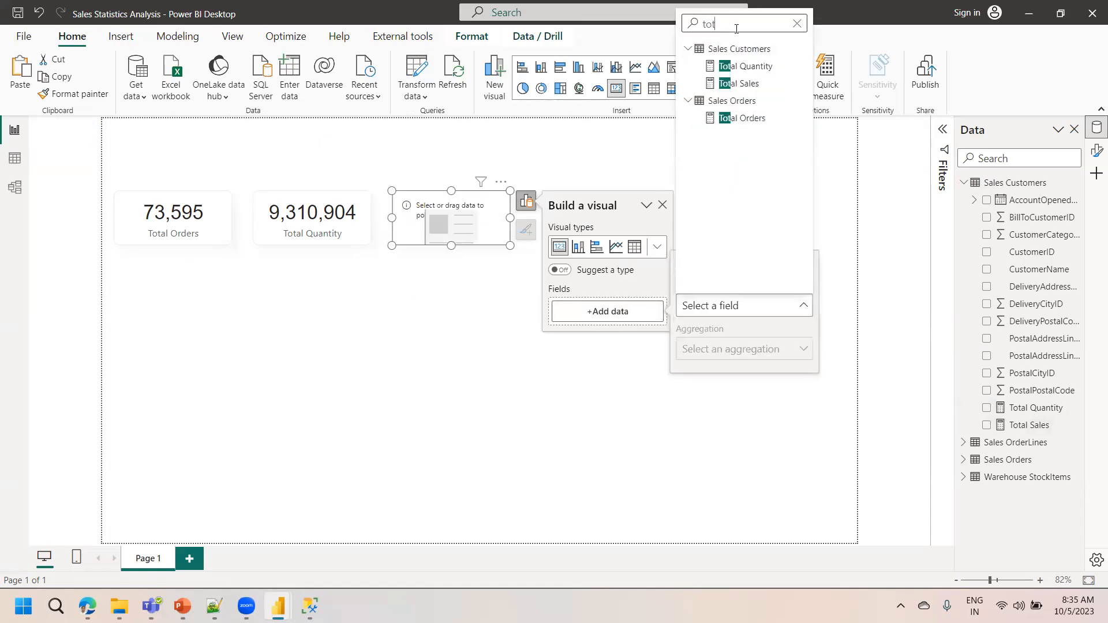
{"action": "left_click", "coordinate": [734, 85]}
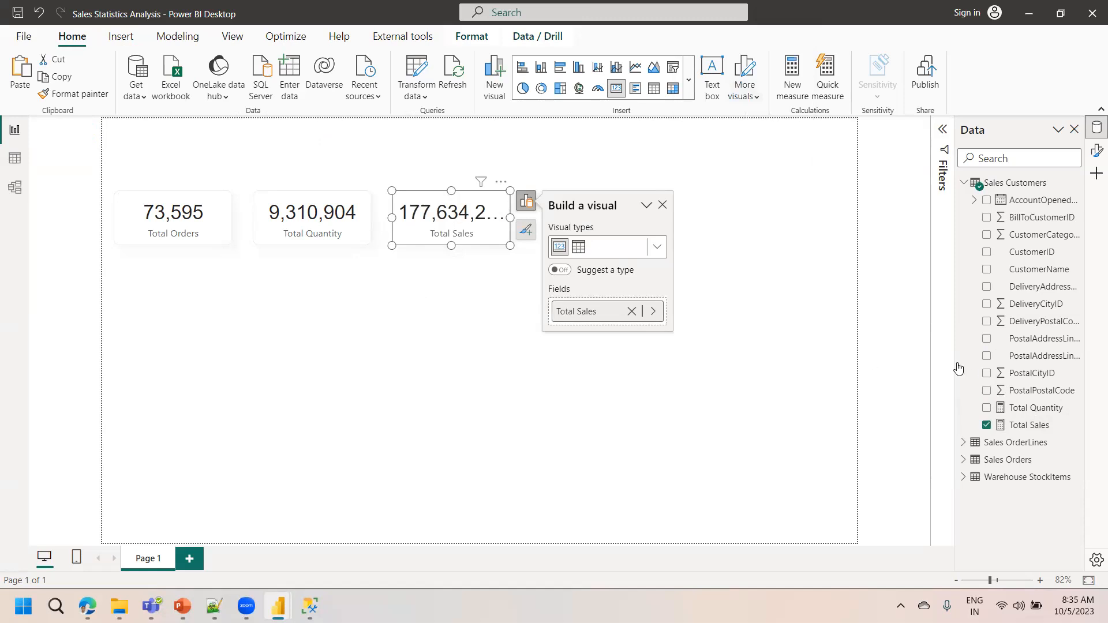
- Widen the Total Sales card to about 261 and set its callout value's display units to Millions
{"action": "left_click_drag", "start_coordinate": [510, 217], "coordinate": [546, 218]}
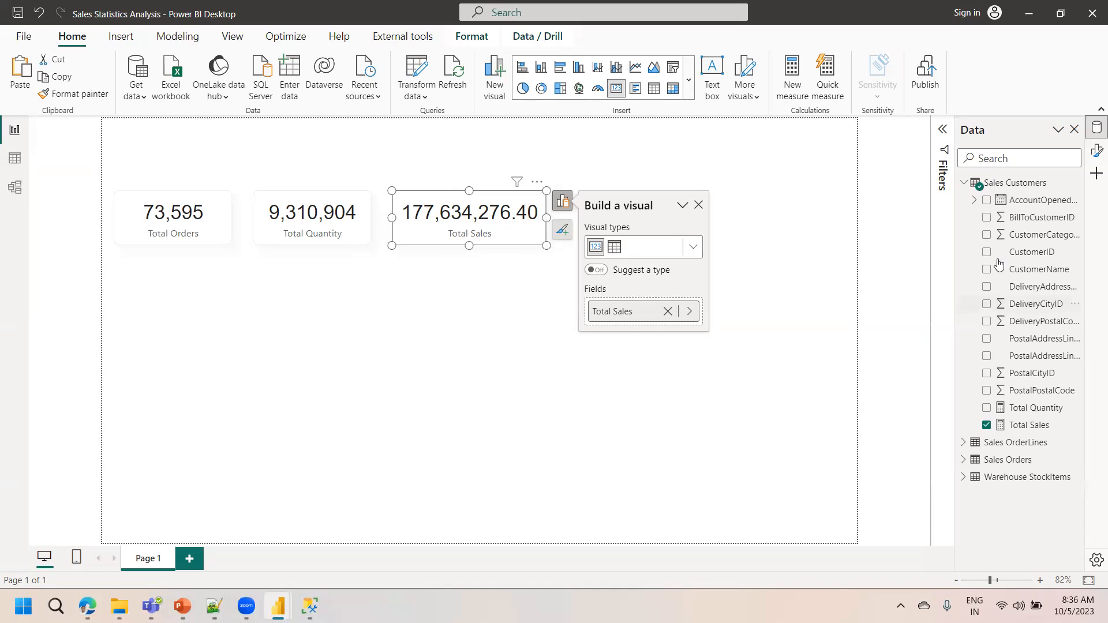
{"action": "left_click", "coordinate": [1095, 152]}
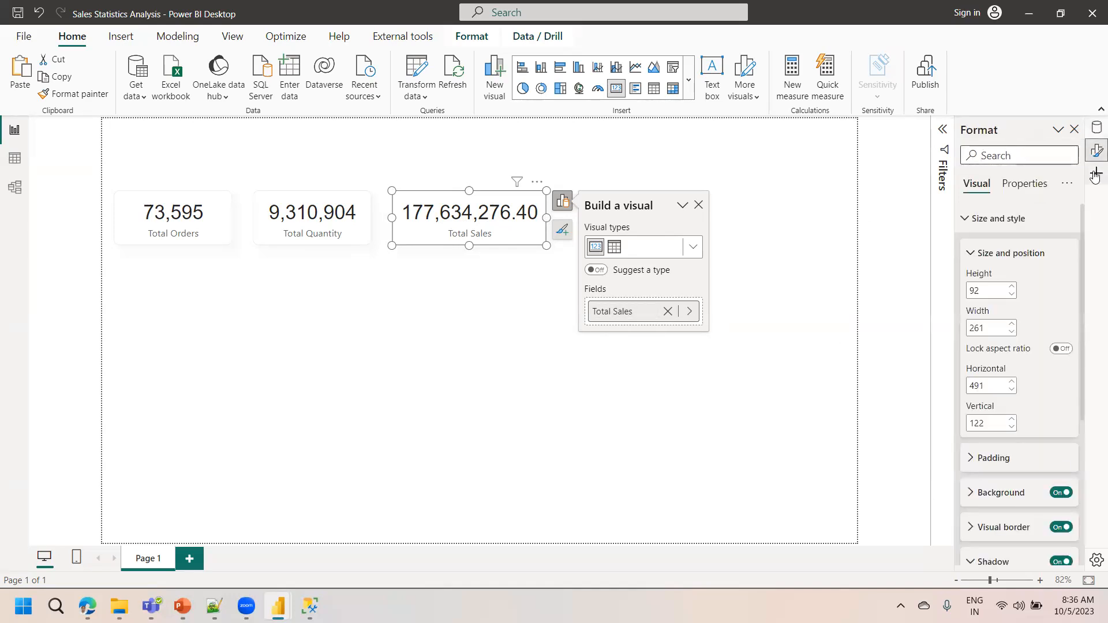
{"action": "left_click_drag", "start_coordinate": [1080, 362], "coordinate": [1090, 542]}
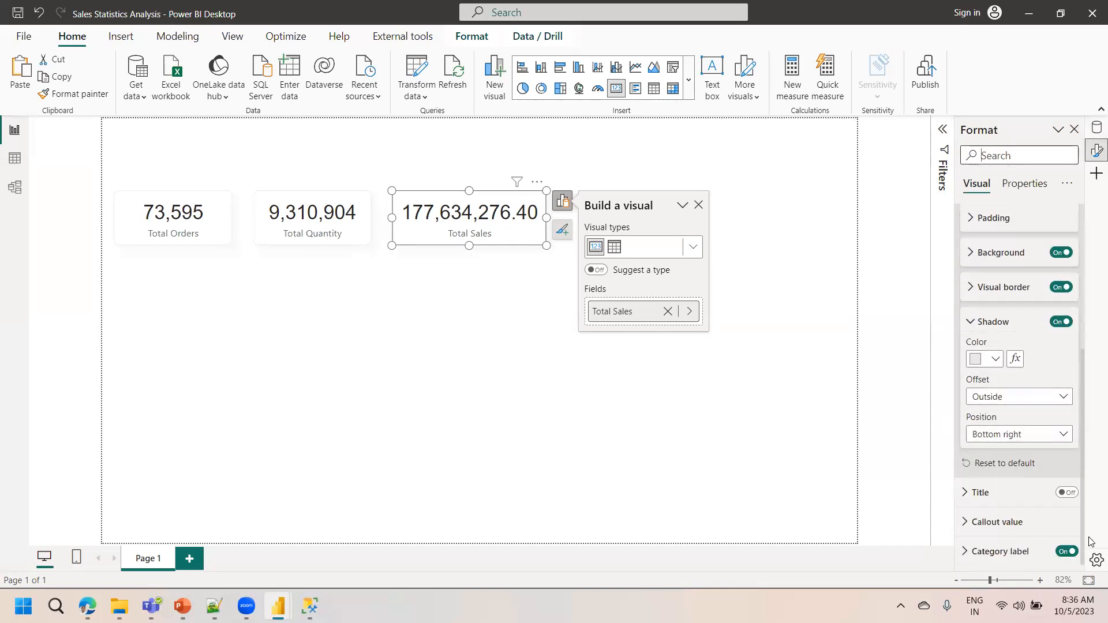
{"action": "left_click", "coordinate": [990, 522]}
{"action": "scroll", "coordinate": [1068, 427], "scroll_direction": "down", "scroll_amount": 5}
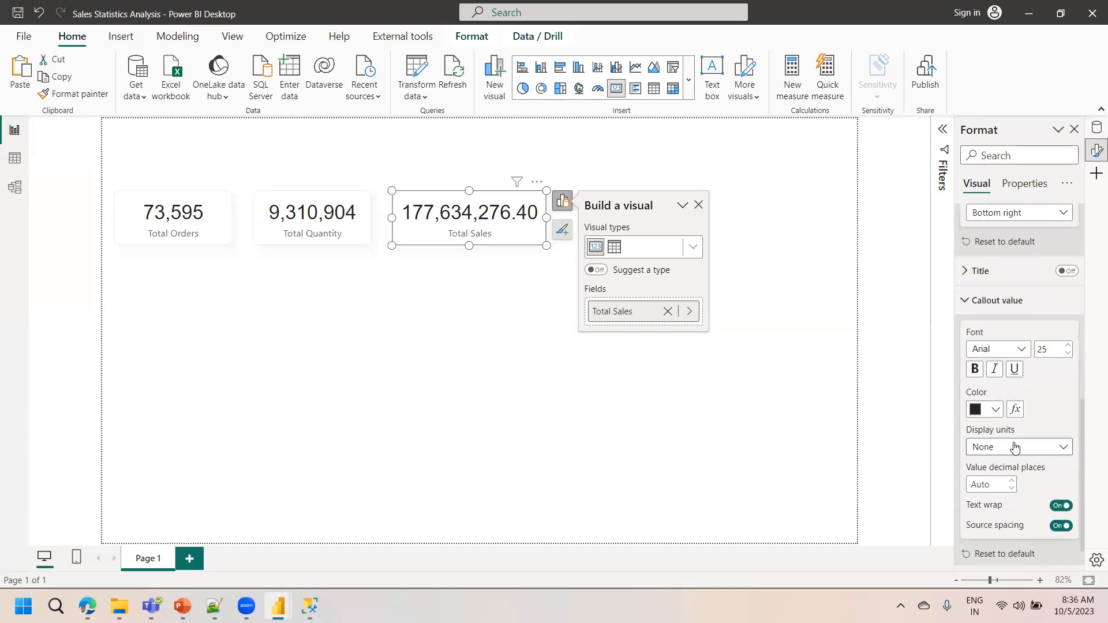
{"action": "left_click", "coordinate": [1013, 449]}
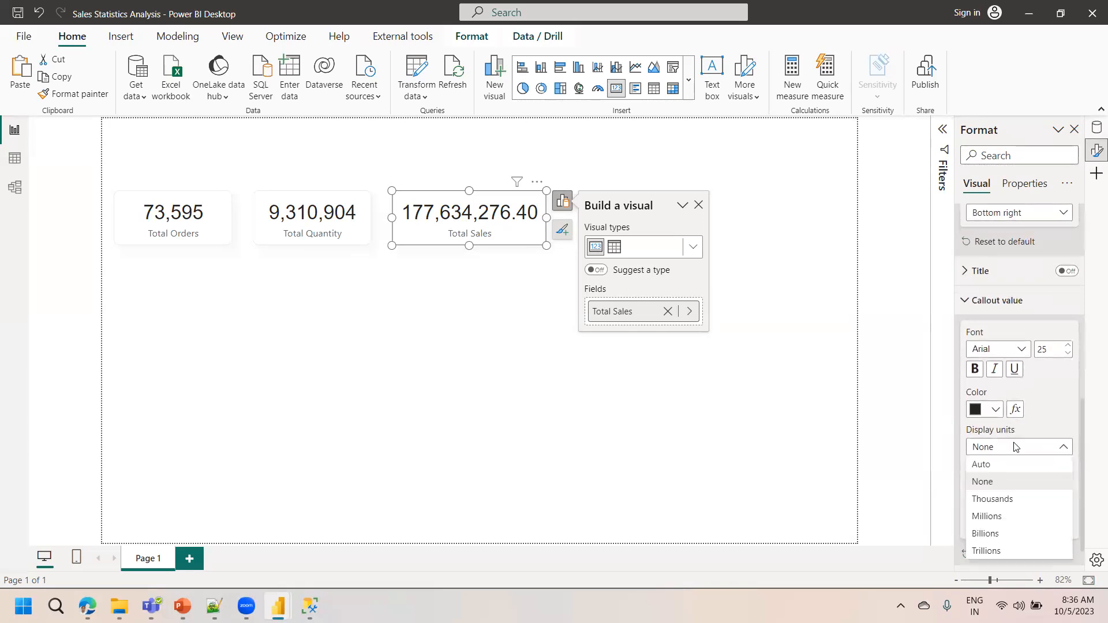
{"action": "left_click", "coordinate": [1001, 516]}
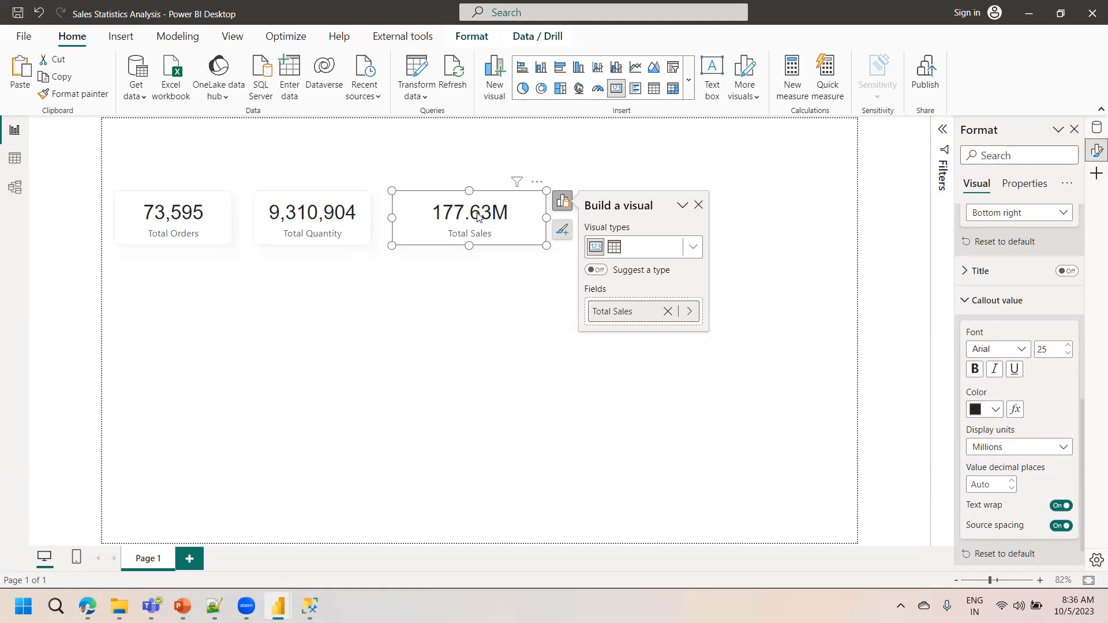
- Match the Total Sales card's size to the Total Quantity card by setting its width to 200
{"action": "left_click", "coordinate": [338, 241]}
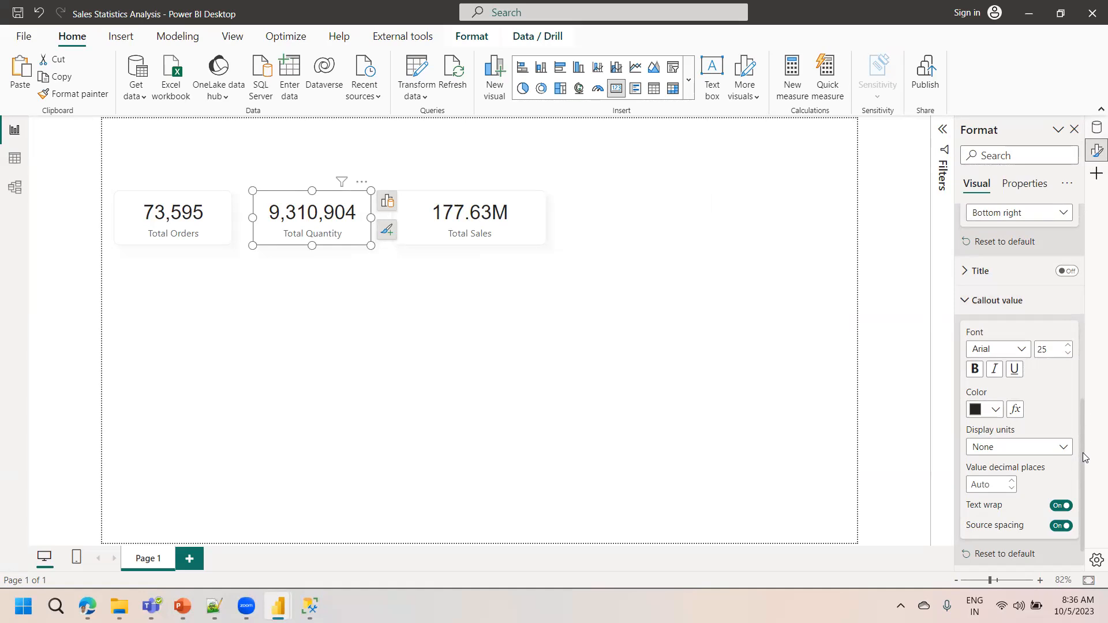
{"action": "scroll", "coordinate": [1084, 457], "scroll_direction": "up", "scroll_amount": 10}
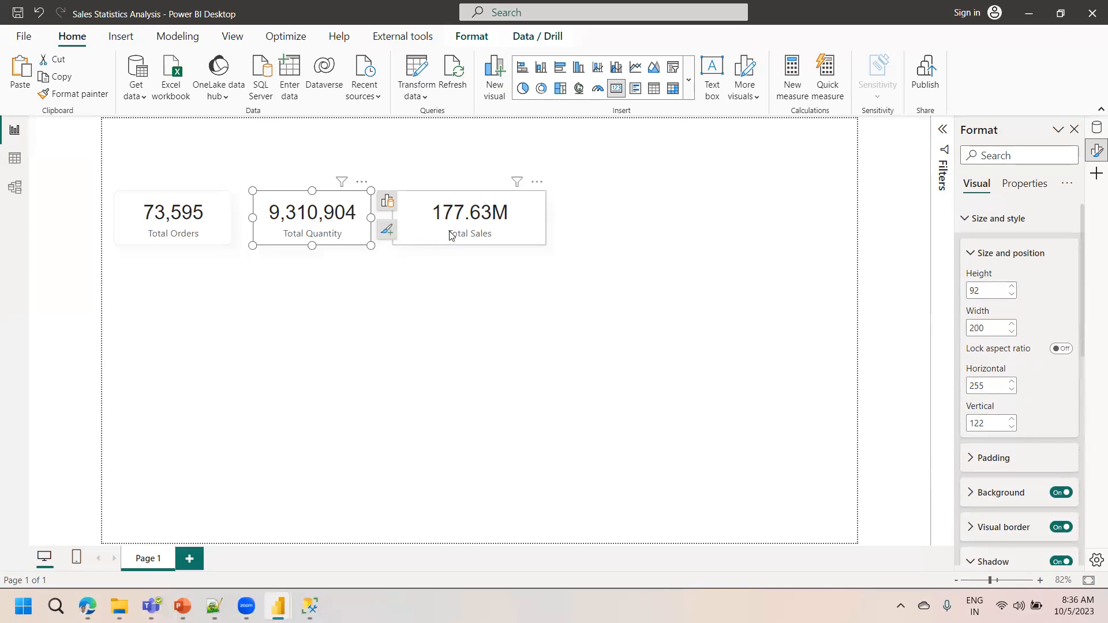
{"action": "left_click", "coordinate": [470, 282]}
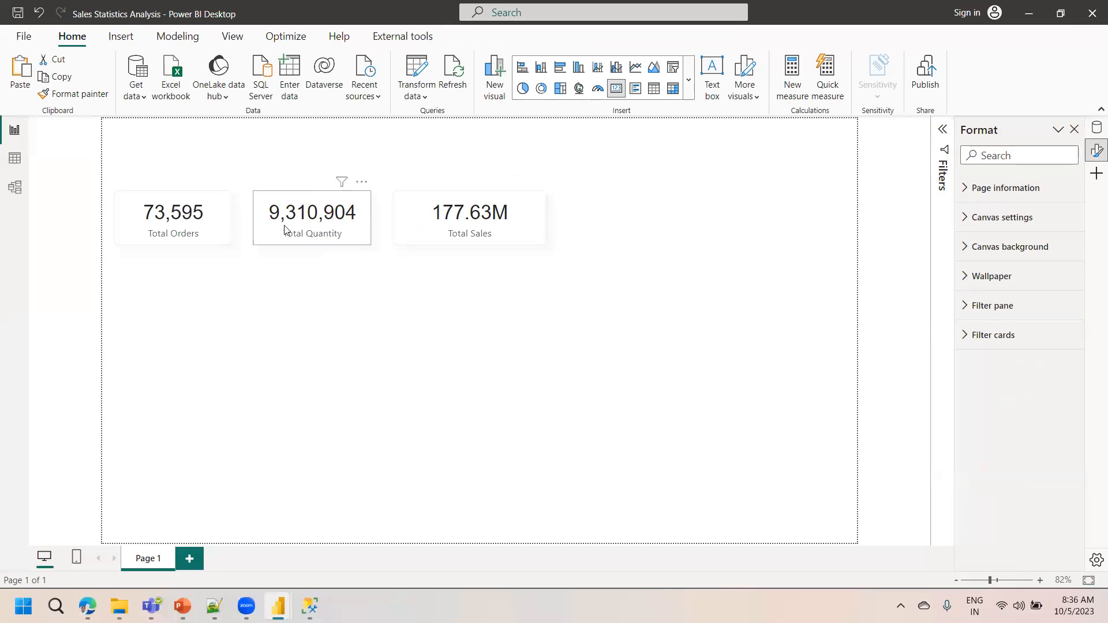
{"action": "left_click", "coordinate": [423, 232]}
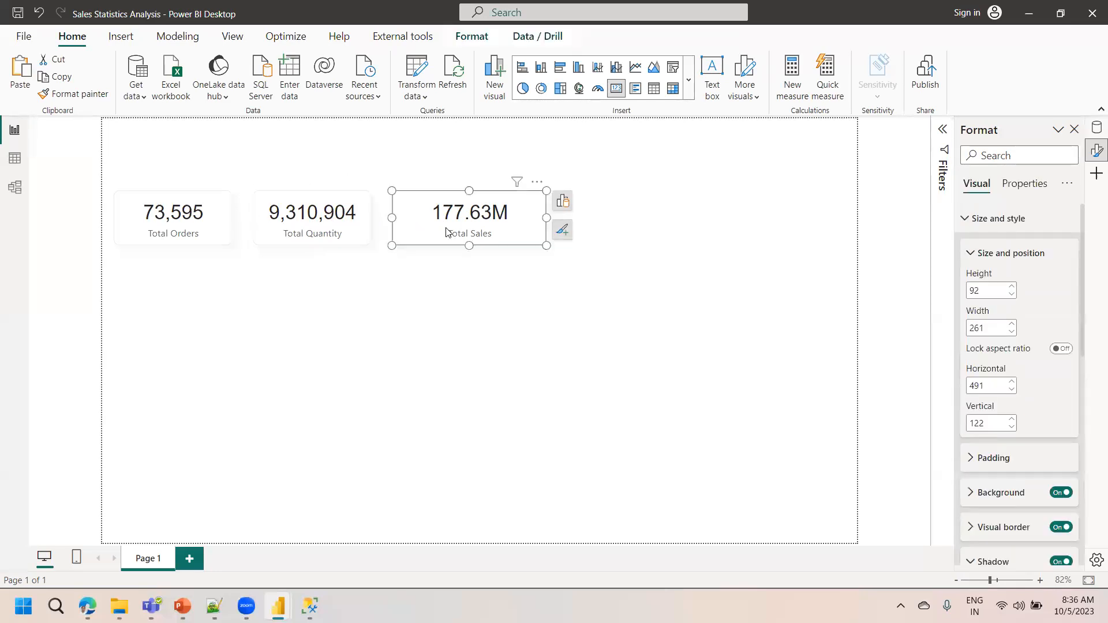
{"action": "left_click", "coordinate": [358, 222]}
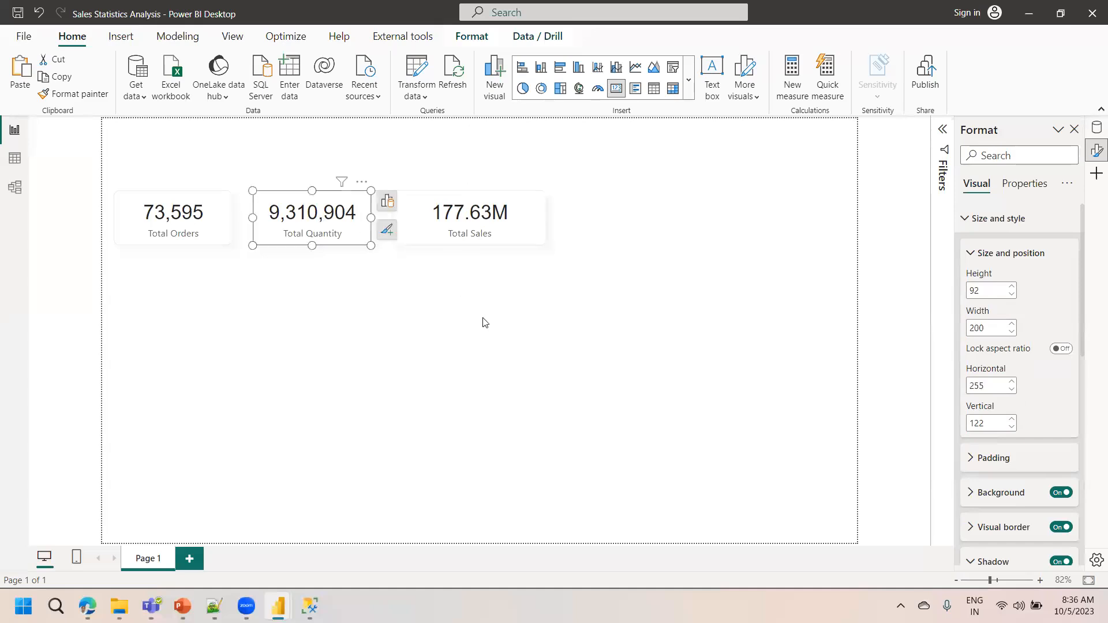
{"action": "left_click", "coordinate": [482, 318]}
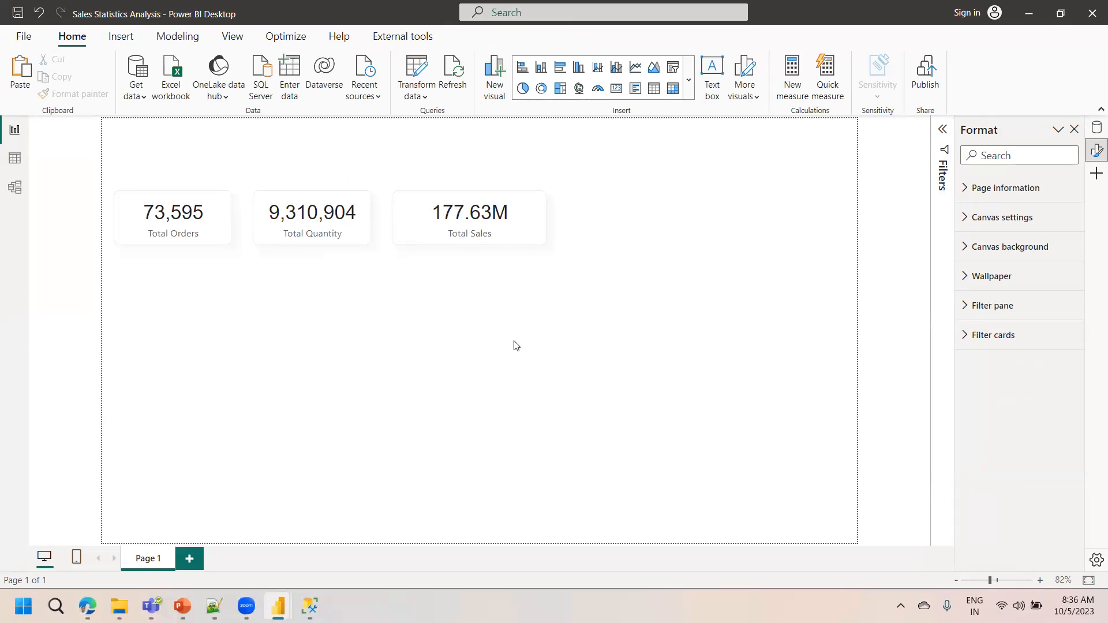
{"action": "left_click", "coordinate": [481, 233]}
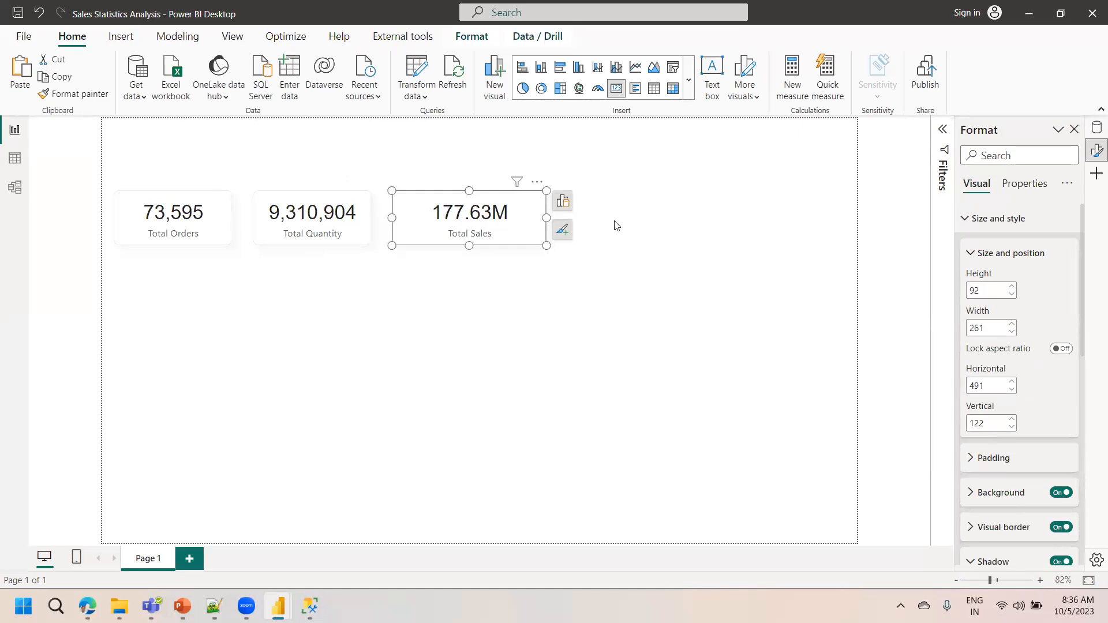
{"action": "left_click", "coordinate": [295, 225]}
{"action": "left_click", "coordinate": [388, 201]}
{"action": "left_click", "coordinate": [486, 209]}
{"action": "left_click_drag", "start_coordinate": [988, 328], "coordinate": [964, 329]}
{"action": "type", "text": "200"}
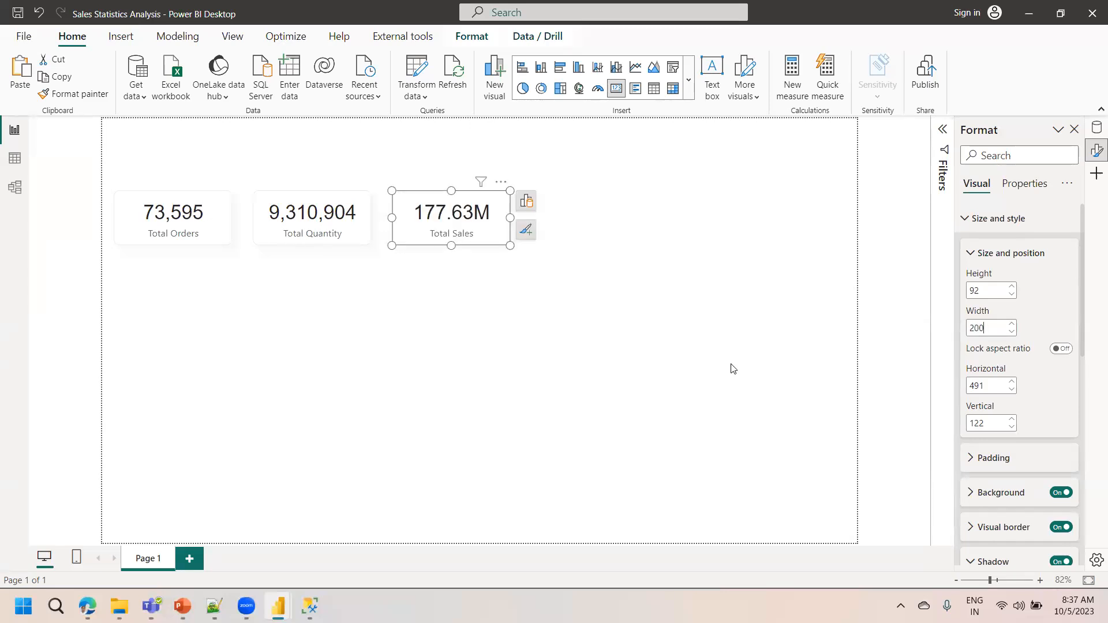
{"action": "left_click", "coordinate": [732, 370]}
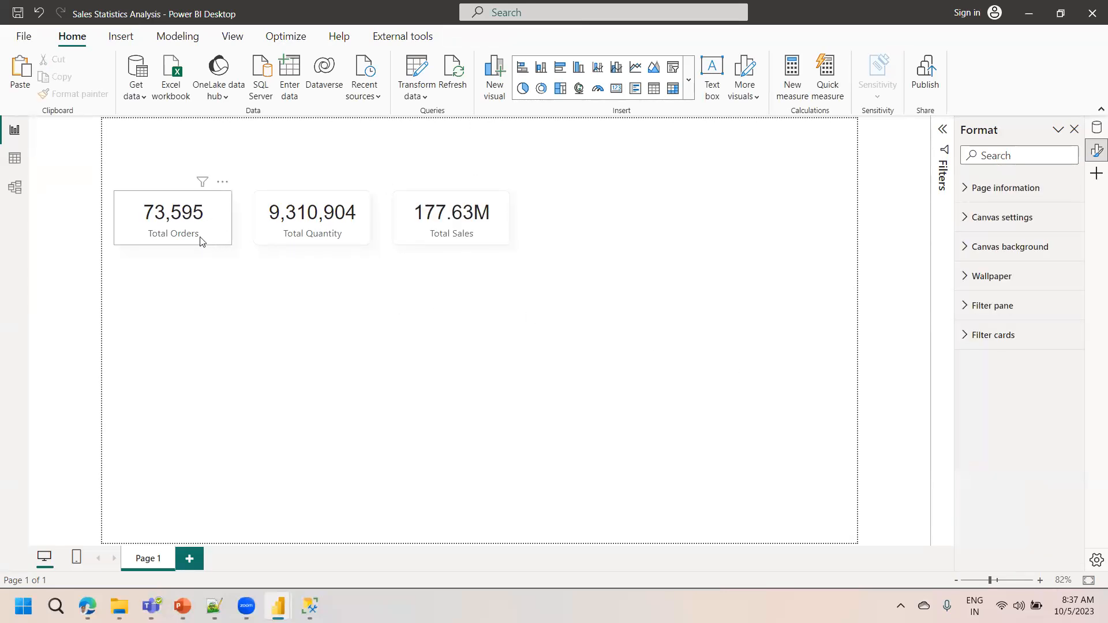
- Duplicate the Total Sales card and place the copy beside the original as the fourth card in the row
{"action": "left_click", "coordinate": [446, 228]}
{"action": "key", "text": "ctrl+c"}
{"action": "key", "text": "ctrl+v"}
{"action": "left_click_drag", "start_coordinate": [448, 230], "coordinate": [589, 223]}
{"action": "left_click", "coordinate": [584, 298]}
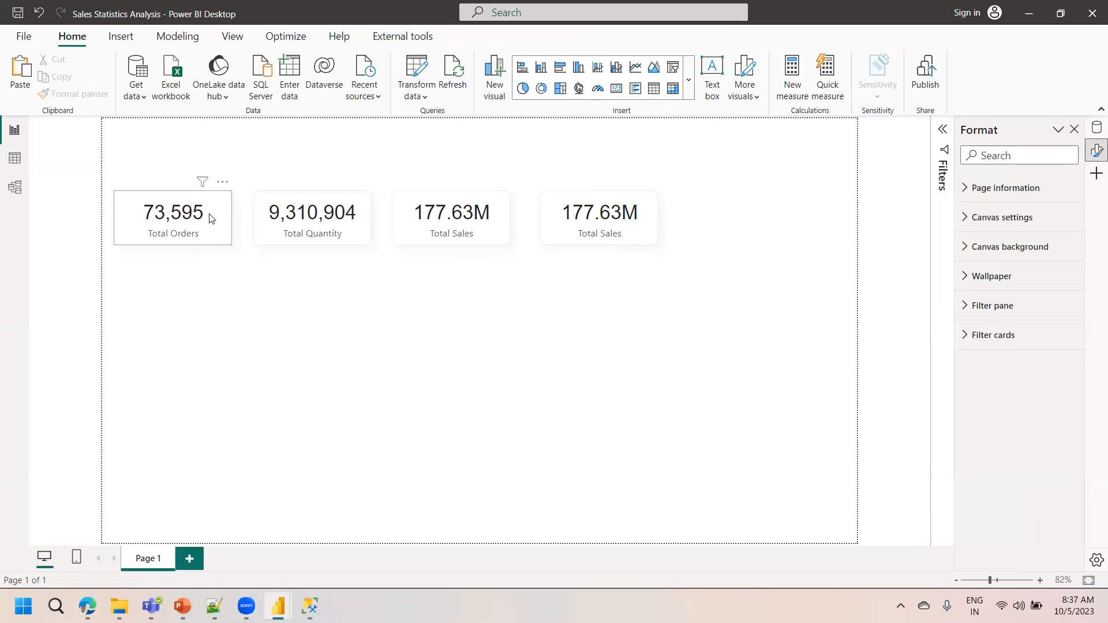
- Create a new measure named Total Customers with the placeholder value 1 and commit it
{"action": "left_click", "coordinate": [800, 94]}
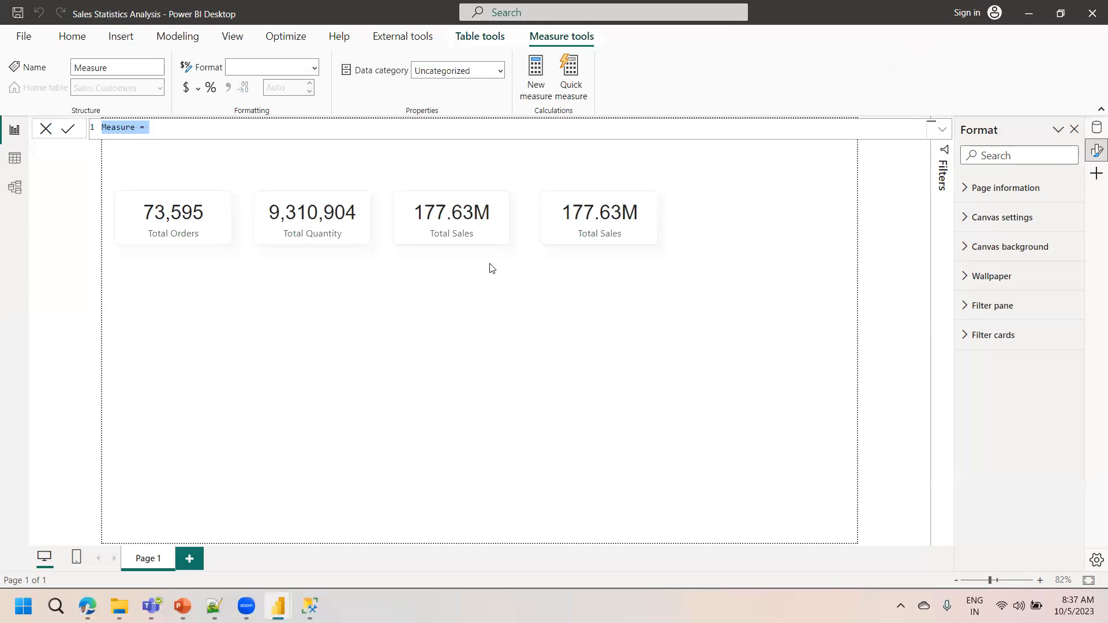
{"action": "type", "text": "Total Customer"}
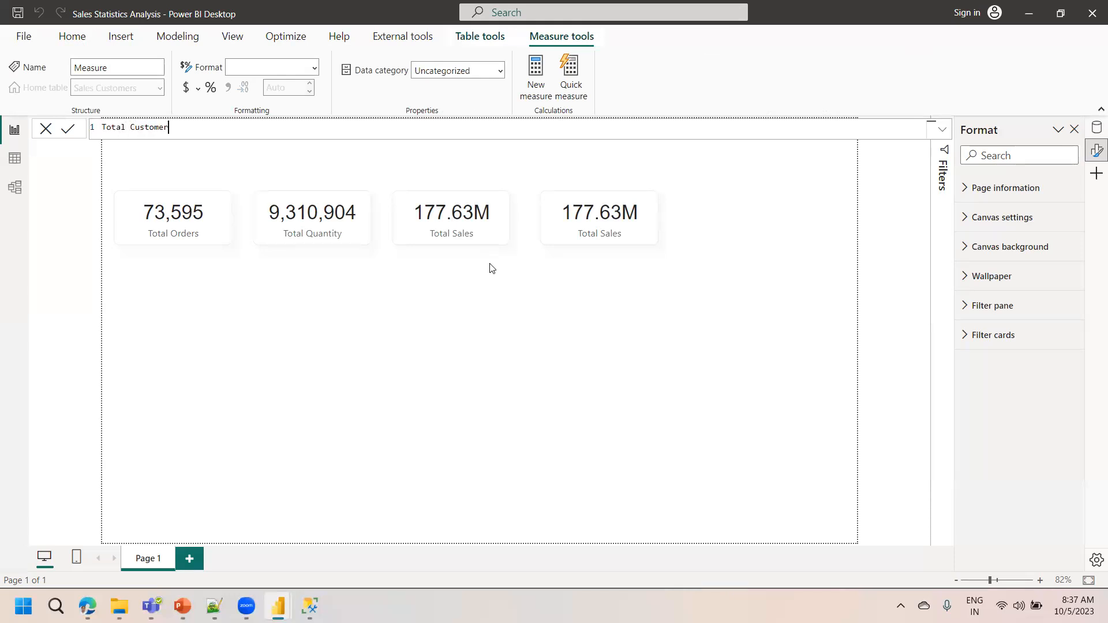
{"action": "type", "text": "s ="}
{"action": "key", "text": "shift+Return"}
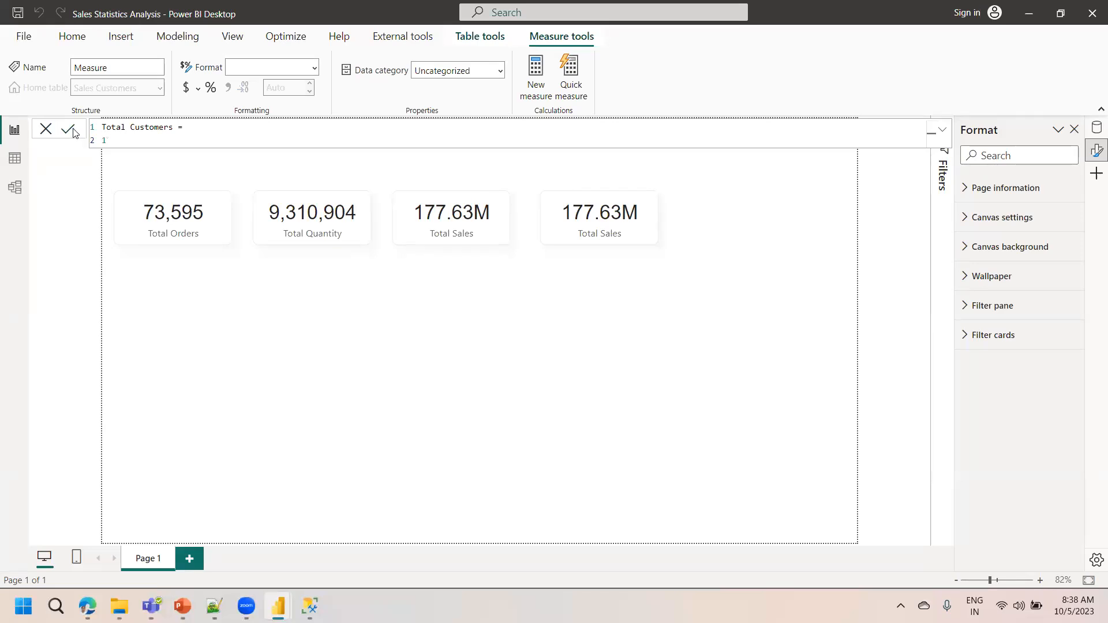
{"action": "key", "text": "Return"}
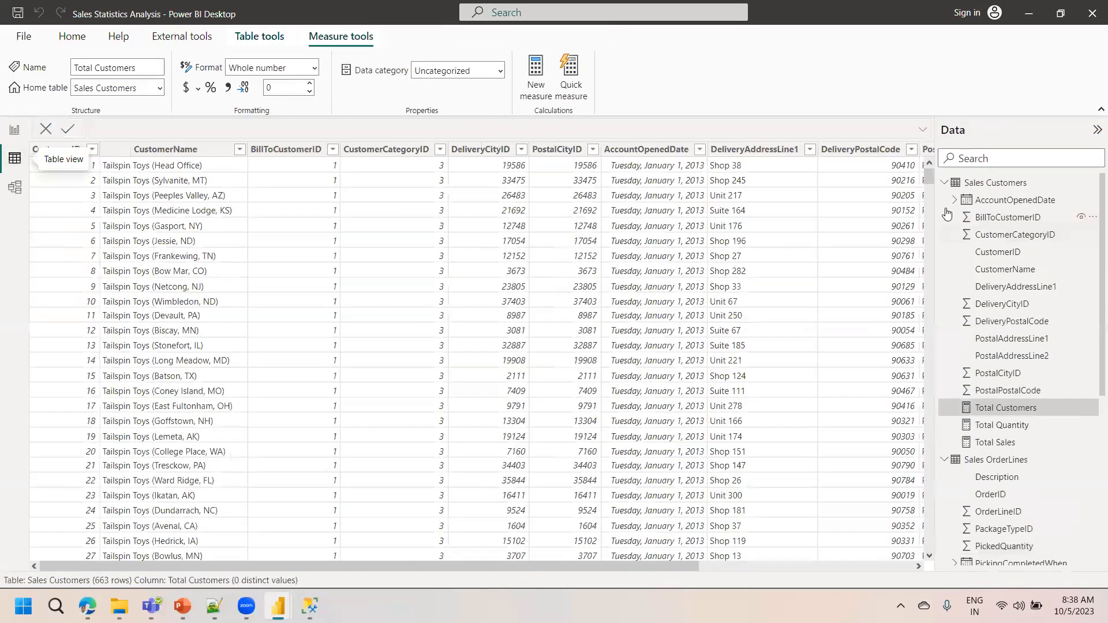
- Examine the CustomerID column of the Sales Orders table in Table view, and return to the report page
{"action": "left_click", "coordinate": [945, 183]}
{"action": "left_click", "coordinate": [945, 200]}
{"action": "left_click", "coordinate": [1003, 217]}
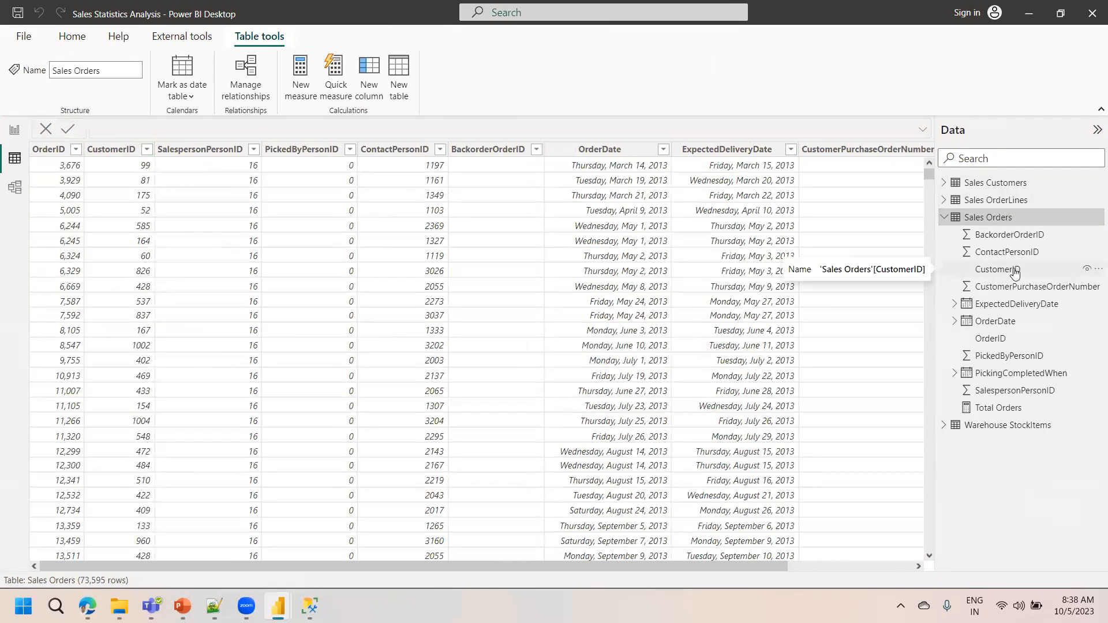
{"action": "left_click", "coordinate": [117, 151]}
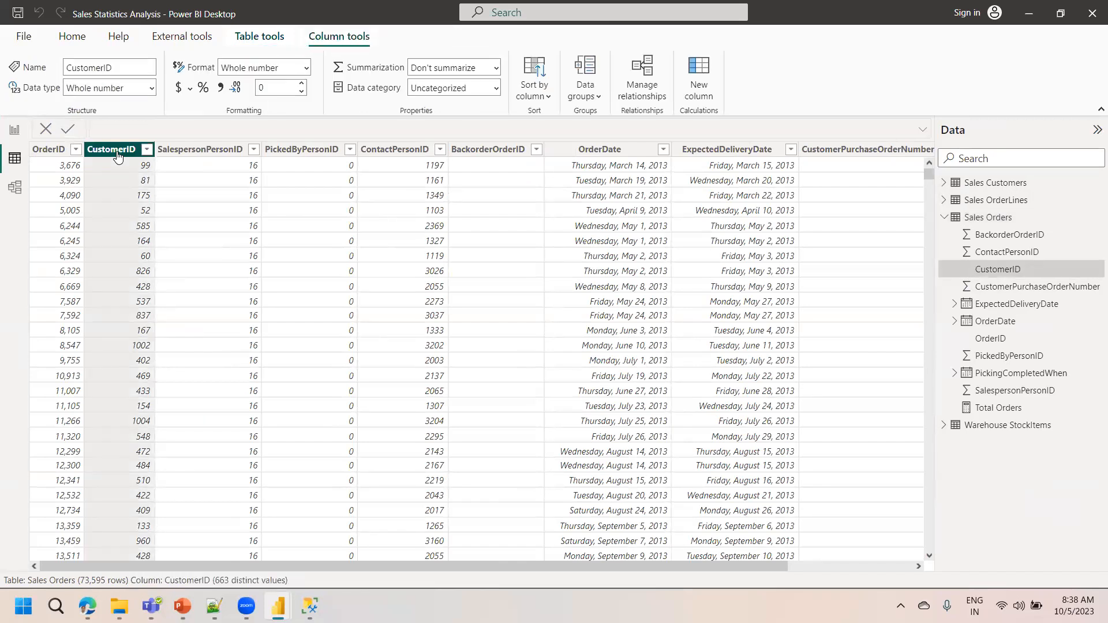
{"action": "left_click", "coordinate": [14, 130]}
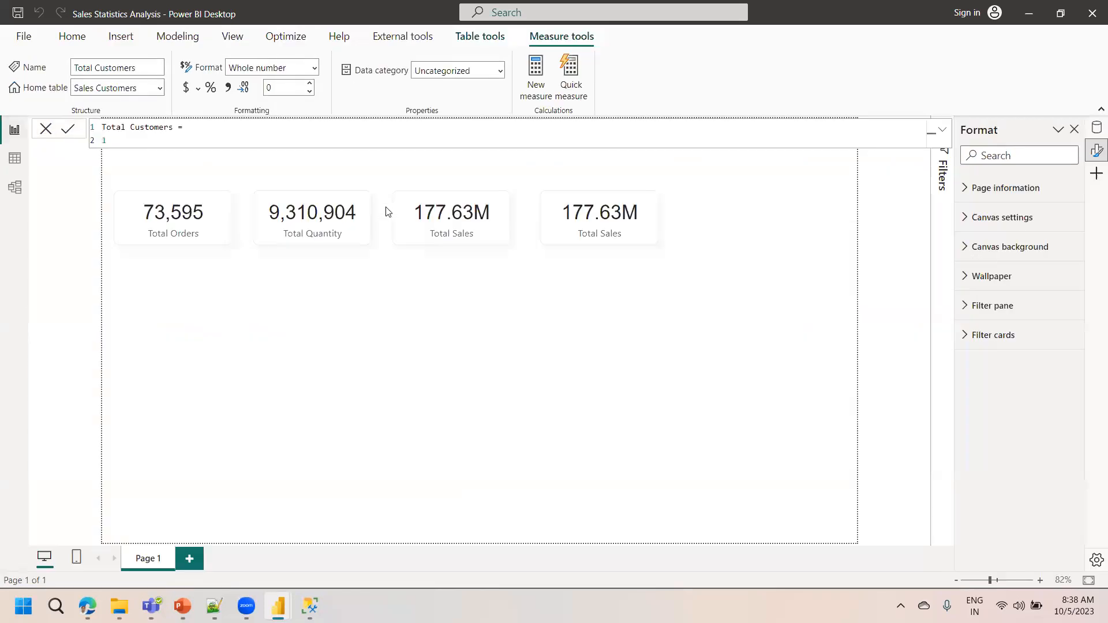
- Replace the Total Customers measure's placeholder with SUM('Sales Customers'[CustomerID]) and commit the formula
{"action": "left_click", "coordinate": [633, 240]}
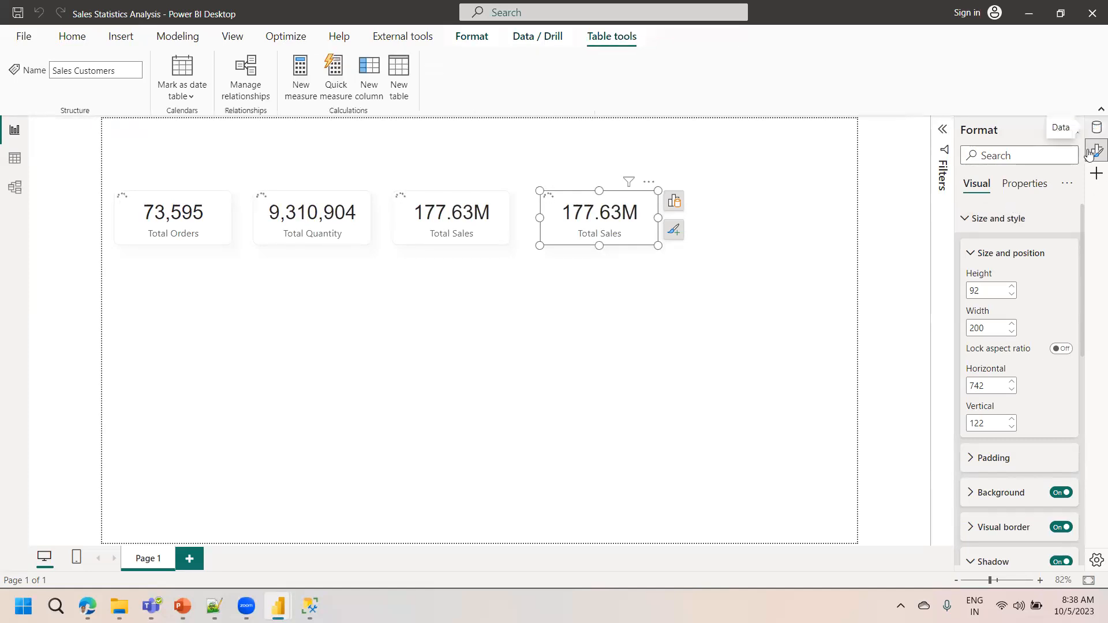
{"action": "left_click", "coordinate": [1097, 129]}
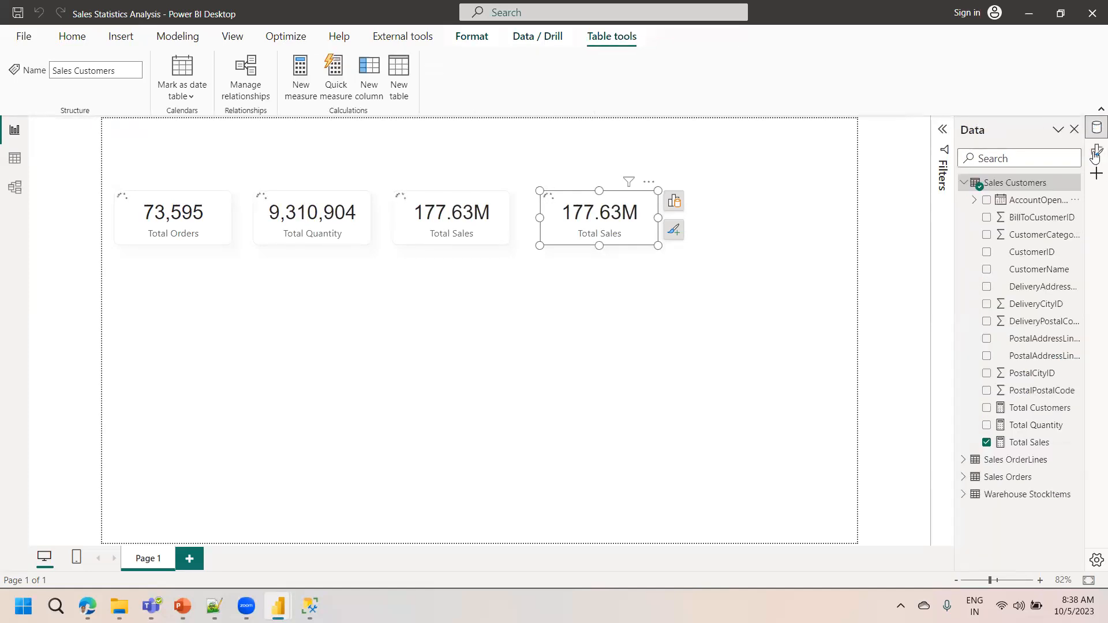
{"action": "left_click", "coordinate": [1033, 408]}
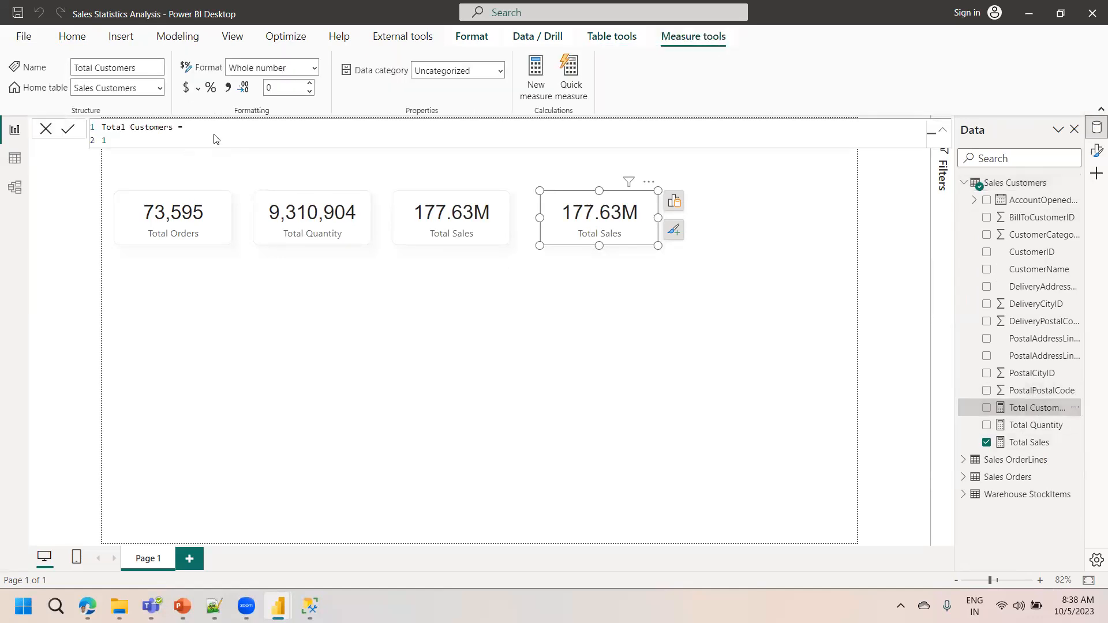
{"action": "left_click", "coordinate": [143, 139]}
{"action": "key", "text": "BackSpace"}
{"action": "key", "text": "BackSpace"}
{"action": "type", "text": "sum(c"}
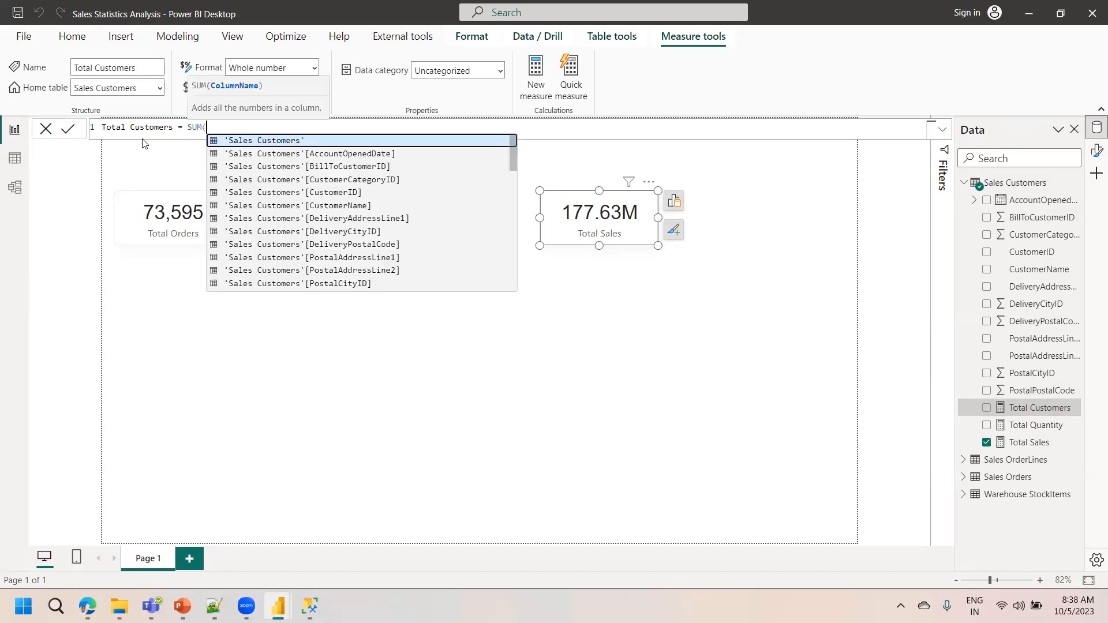
{"action": "type", "text": "ustomer"}
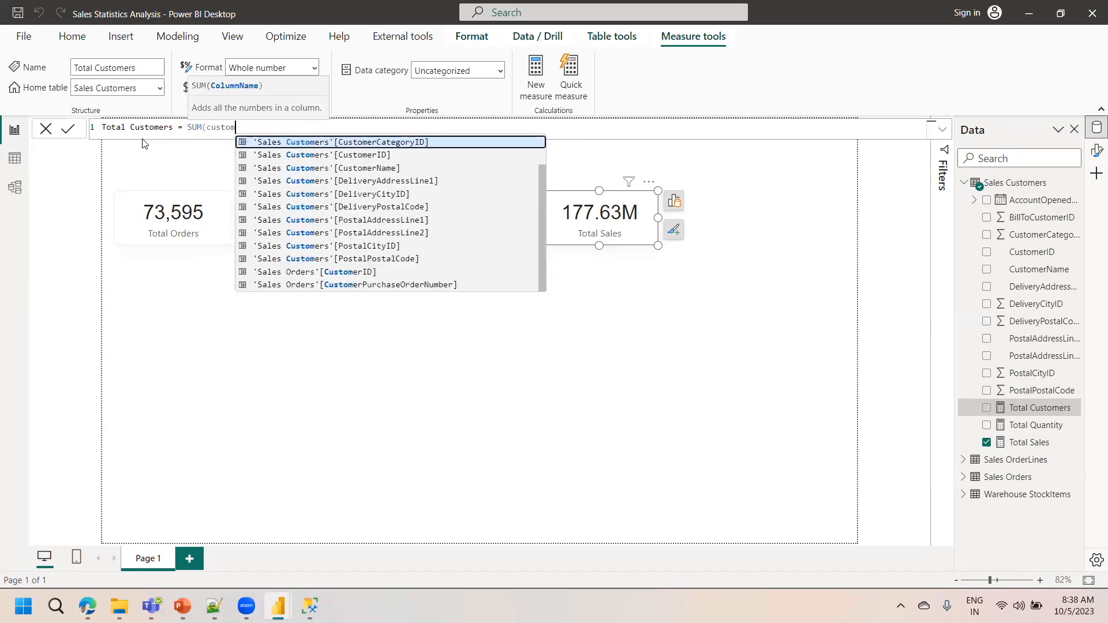
{"action": "key", "text": "Down"}
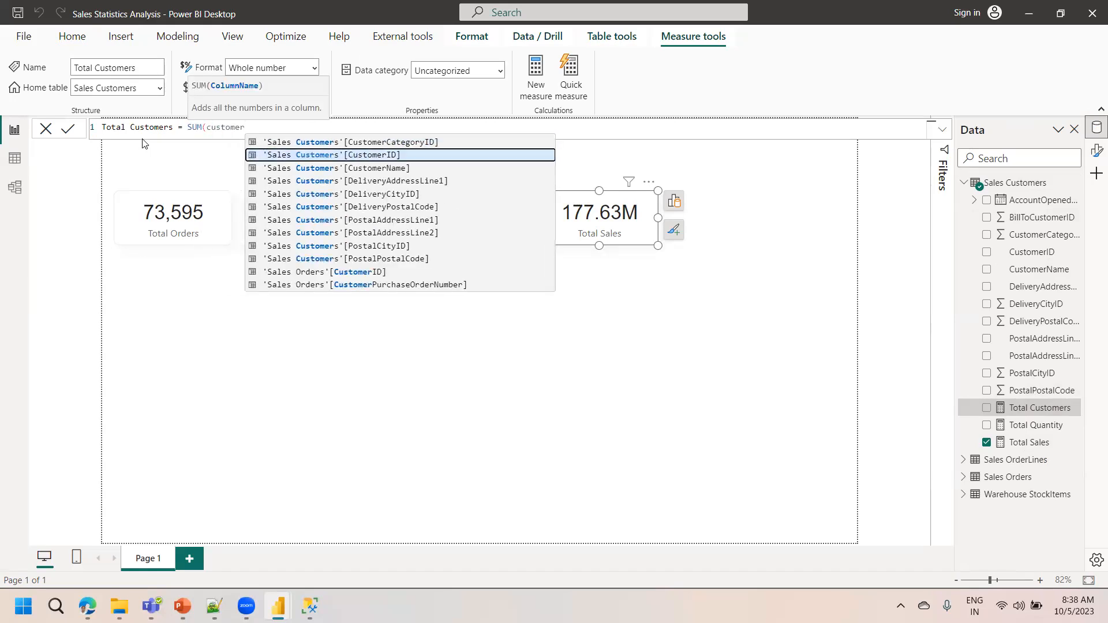
{"action": "key", "text": "Tab"}
{"action": "type", "text": ")"}
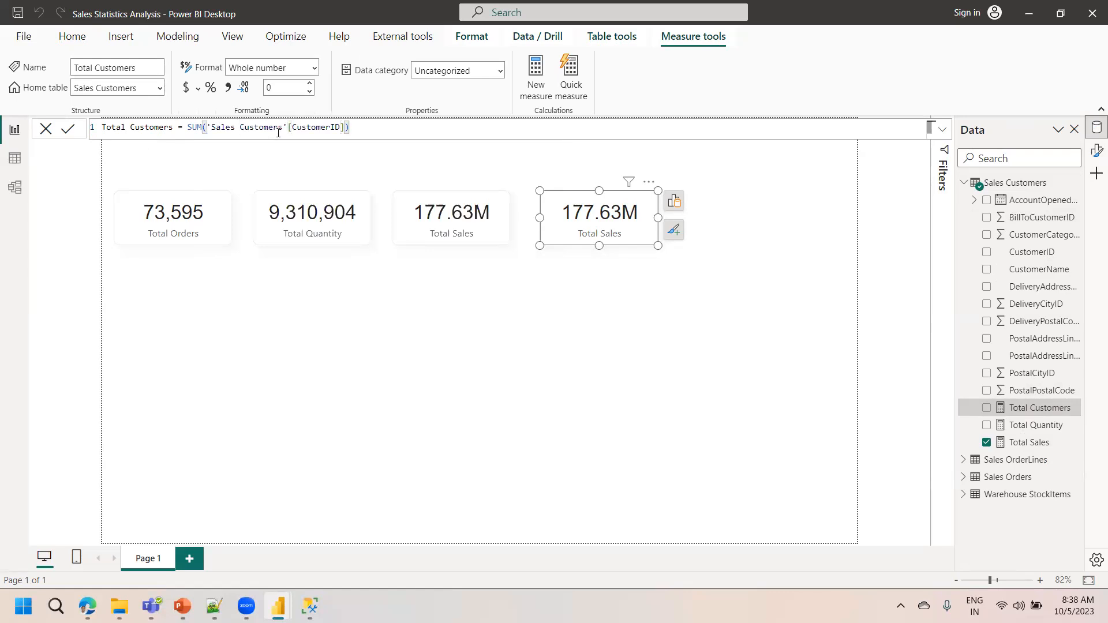
{"action": "left_click", "coordinate": [67, 128]}
- Replace the field of the fourth card with the Total Customers measure, finding it by searching for "total"
{"action": "left_click", "coordinate": [676, 202]}
{"action": "left_click", "coordinate": [781, 312]}
{"action": "left_click", "coordinate": [759, 307]}
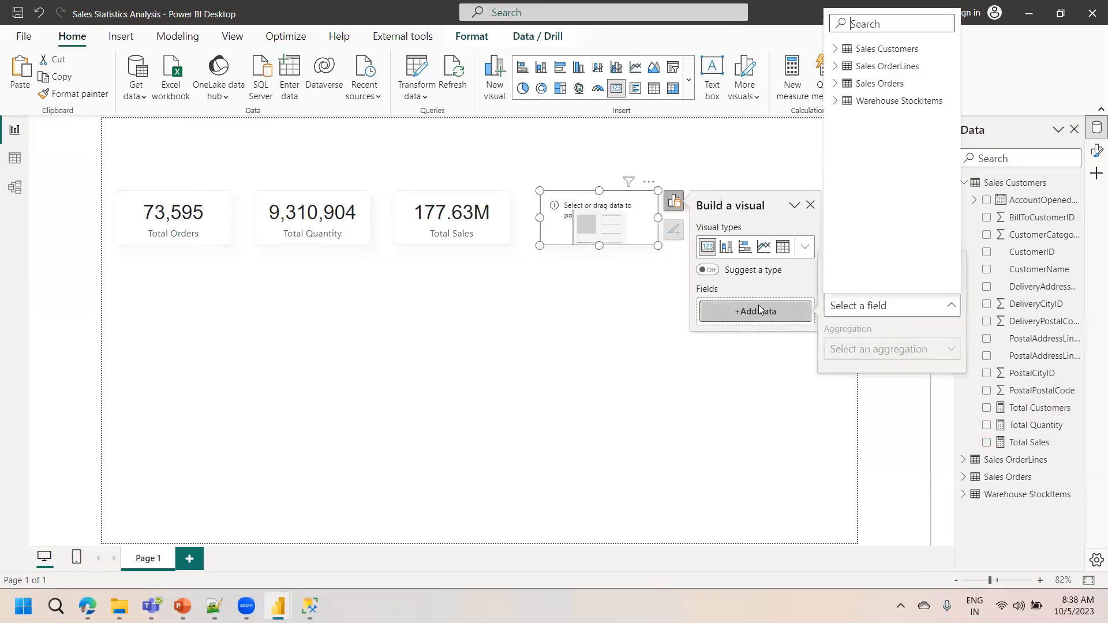
{"action": "left_click", "coordinate": [834, 102]}
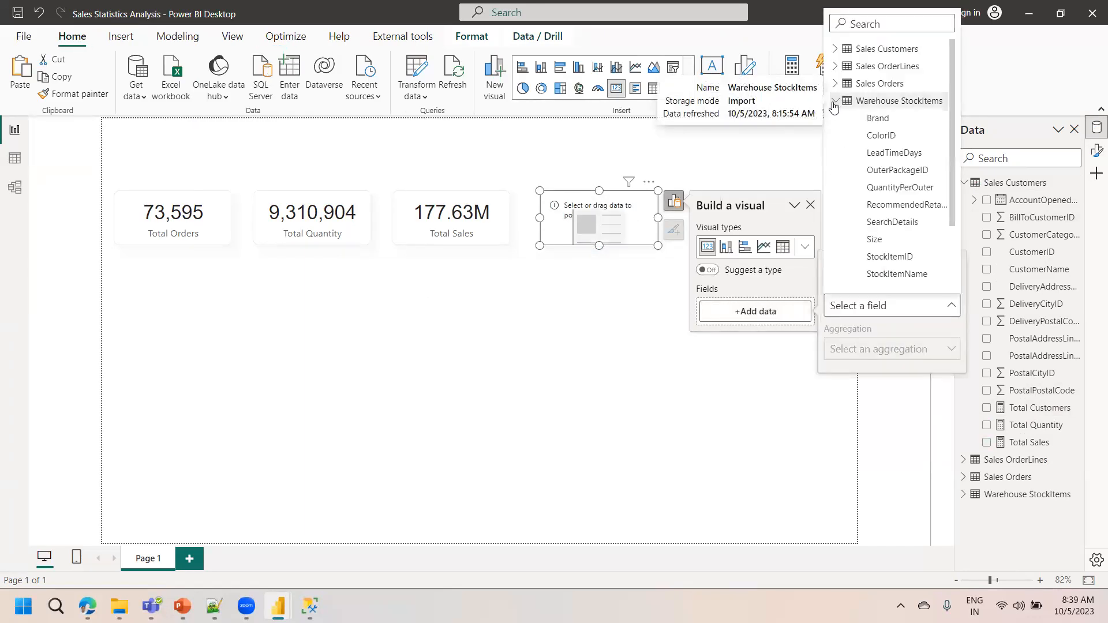
{"action": "left_click", "coordinate": [836, 84]}
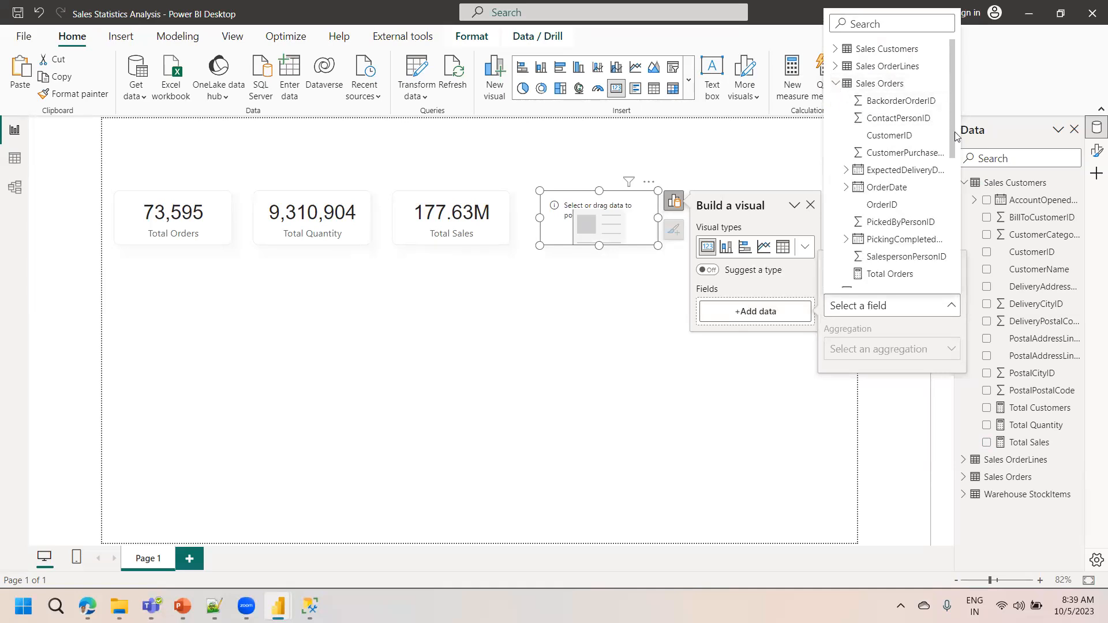
{"action": "mouse_move", "coordinate": [951, 140]}
{"action": "left_mouse_down"}
{"action": "mouse_move", "coordinate": [953, 210]}
{"action": "mouse_move", "coordinate": [957, 150]}
{"action": "left_mouse_up"}
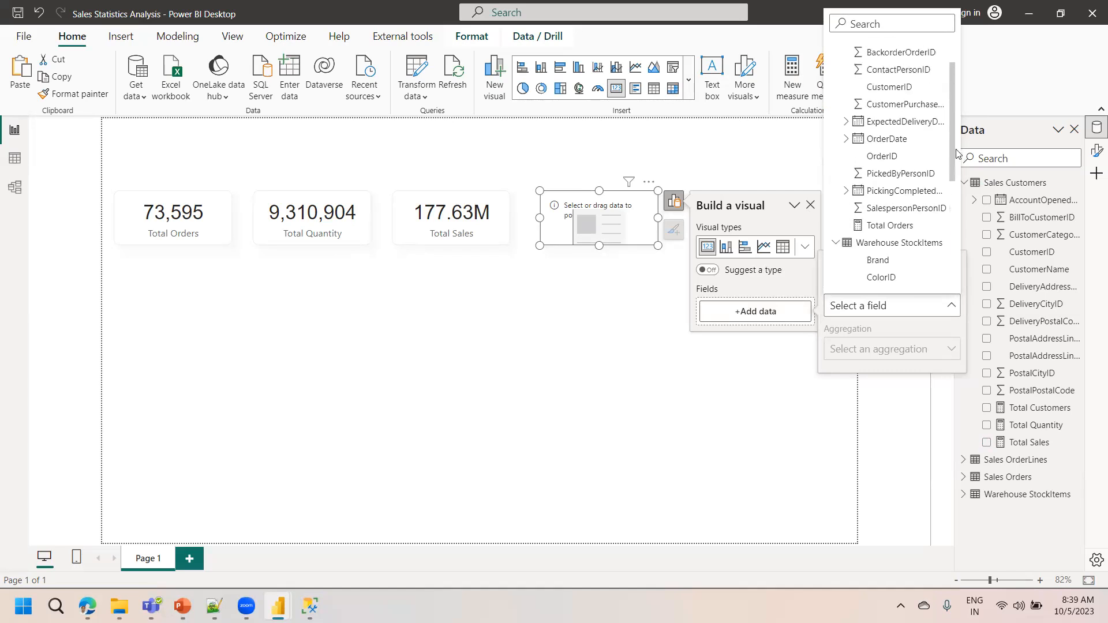
{"action": "scroll", "coordinate": [918, 71], "scroll_direction": "up", "scroll_amount": 1}
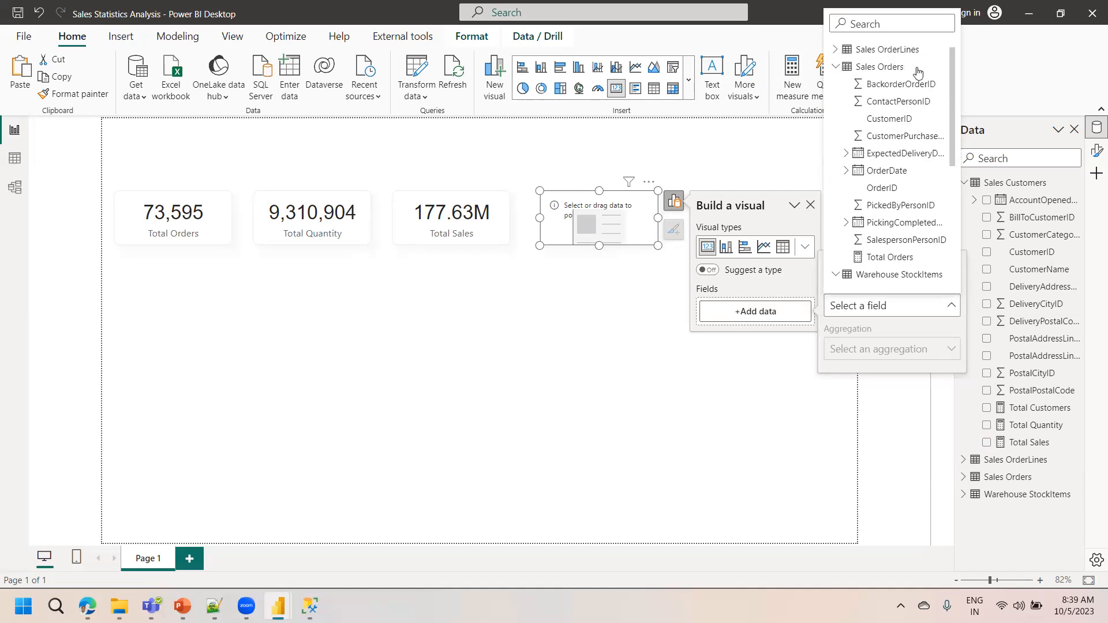
{"action": "type", "text": "total"}
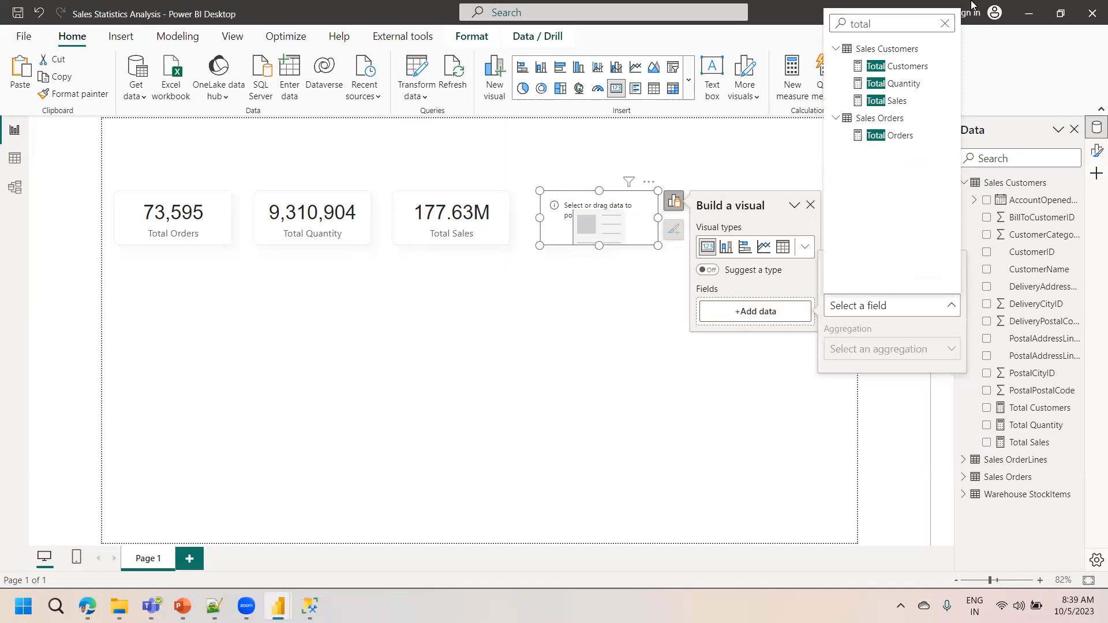
{"action": "left_click", "coordinate": [917, 67]}
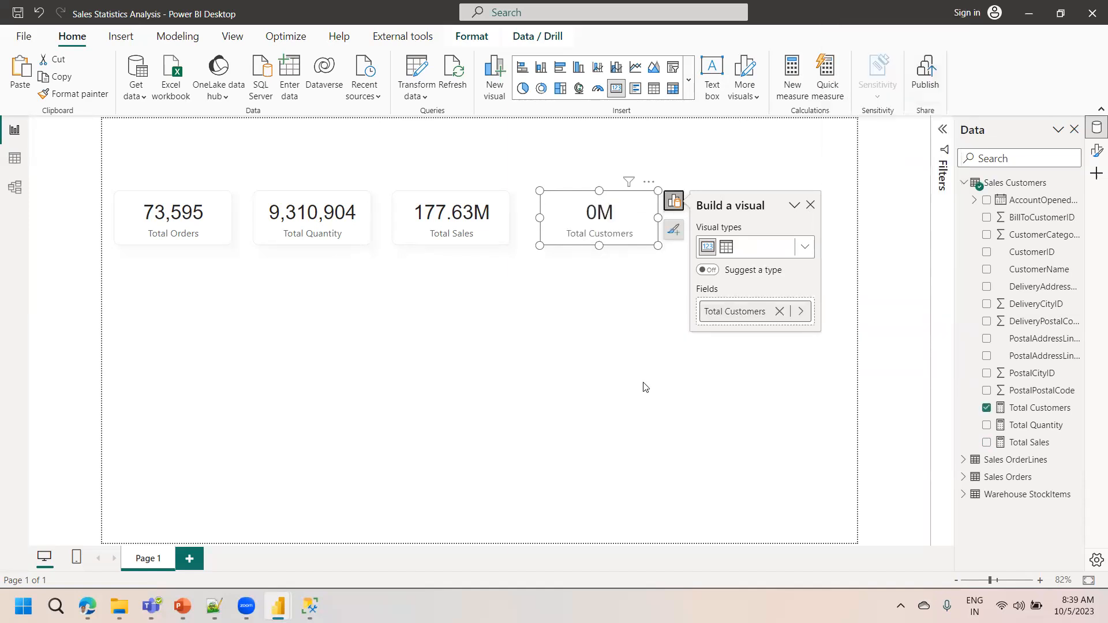
- Open the visual formatting options for the Total Customers card
{"action": "right_click", "coordinate": [609, 221]}
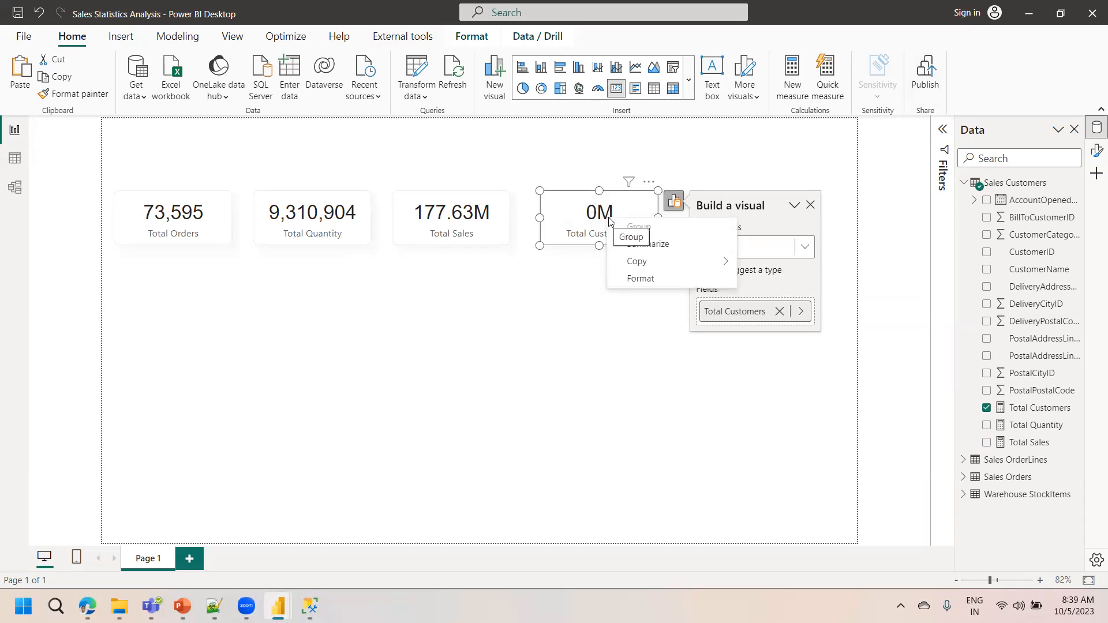
{"action": "left_click", "coordinate": [1068, 151]}
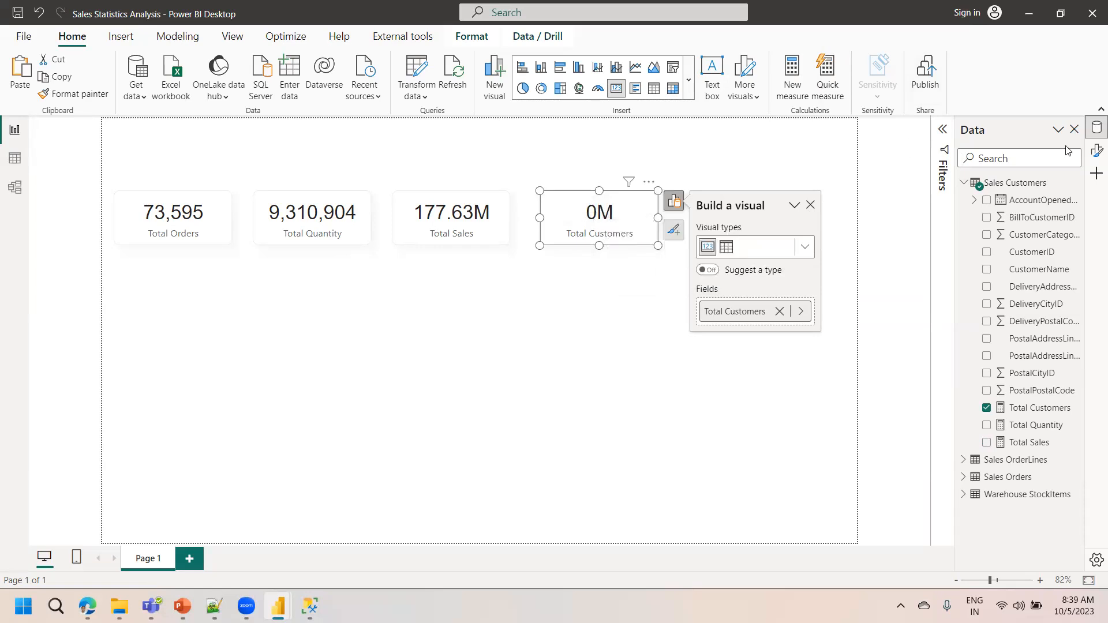
{"action": "right_click", "coordinate": [1094, 156]}
{"action": "left_click", "coordinate": [1096, 152]}
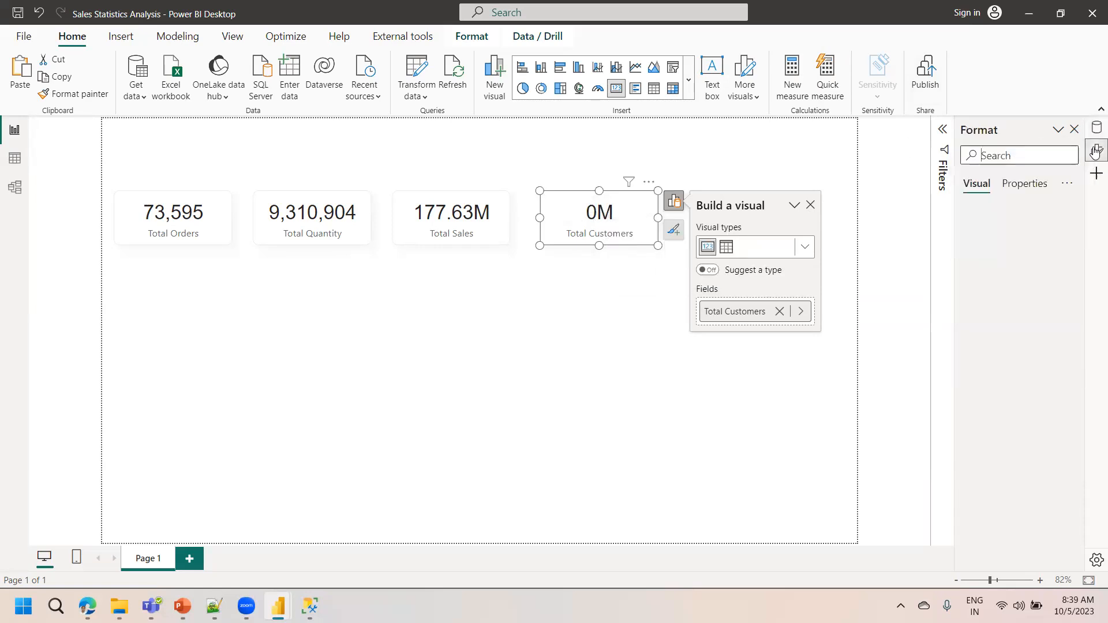
{"action": "left_click", "coordinate": [1096, 151]}
{"action": "left_click", "coordinate": [1096, 151]}
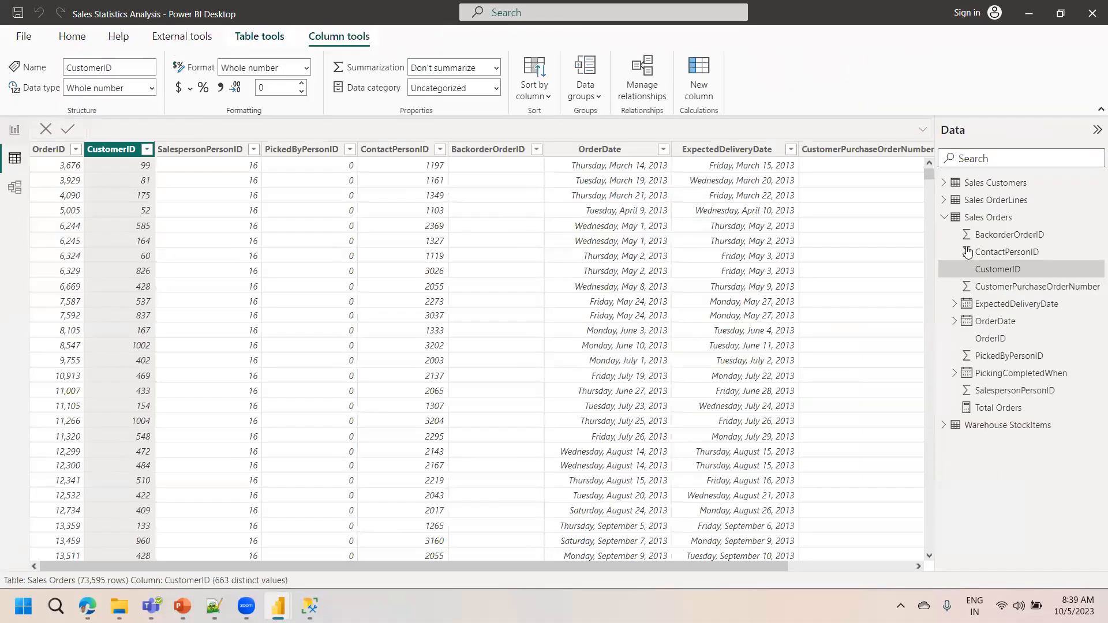
- Check the records of the Sales Customers table in Table view, and return to the report page
{"action": "left_click", "coordinate": [973, 183]}
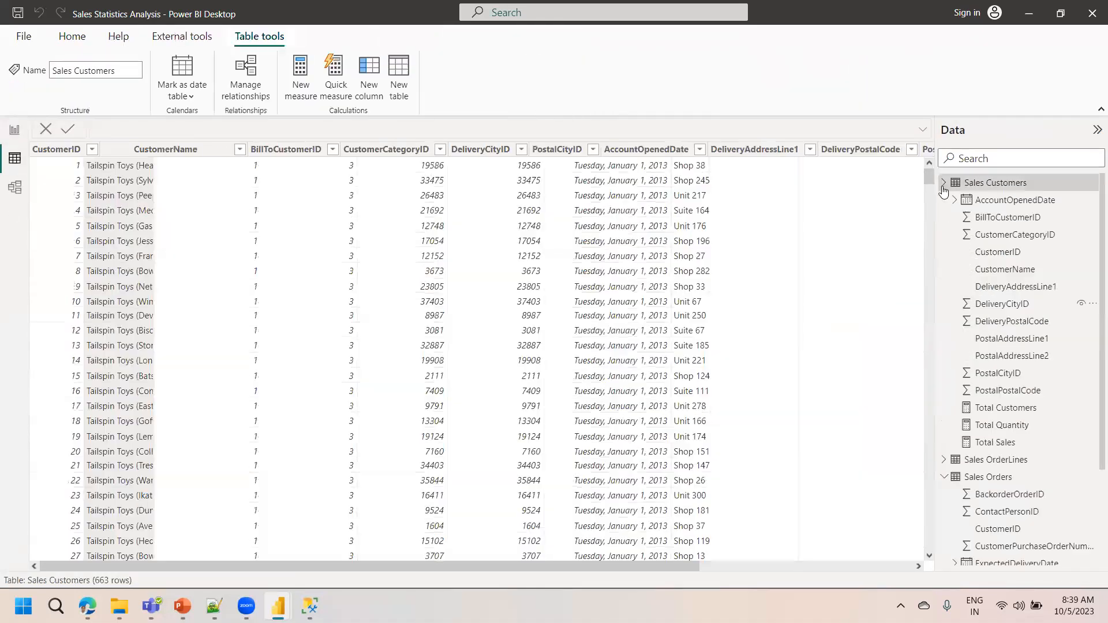
{"action": "left_click", "coordinate": [973, 185]}
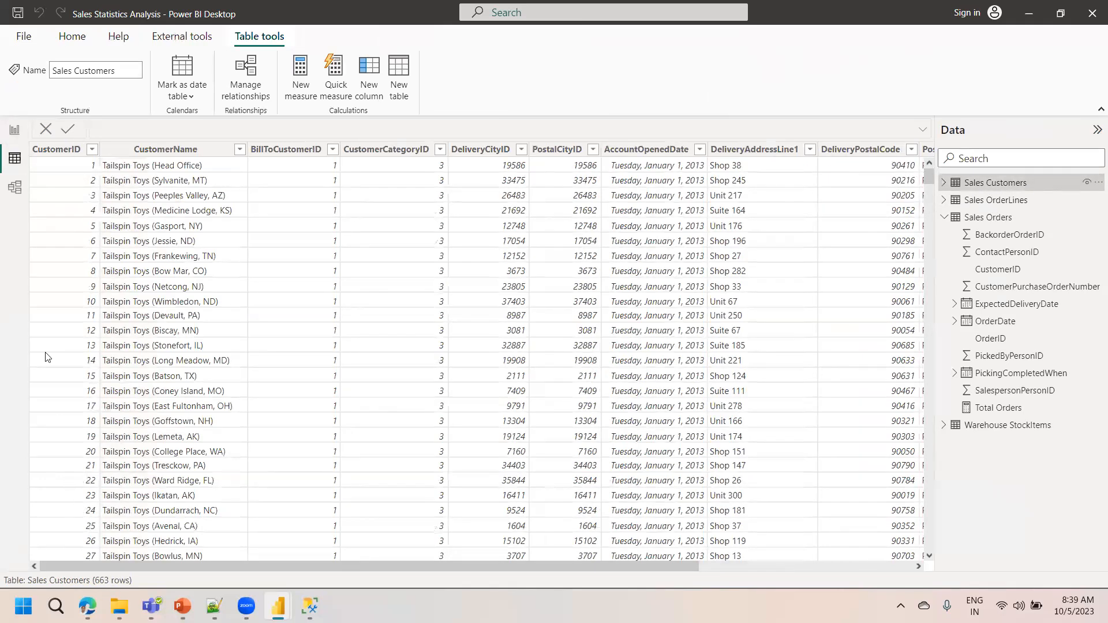
{"action": "left_click", "coordinate": [15, 130]}
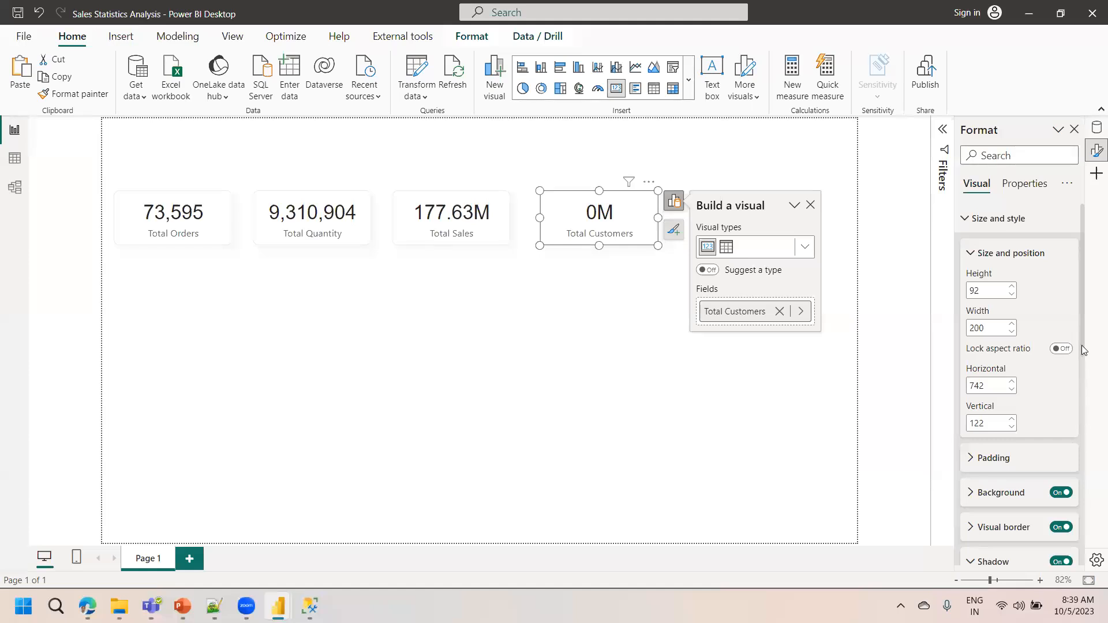
- Set the display units of the Total Customers card's callout value to None
{"action": "scroll", "coordinate": [998, 479], "scroll_direction": "down", "scroll_amount": 10}
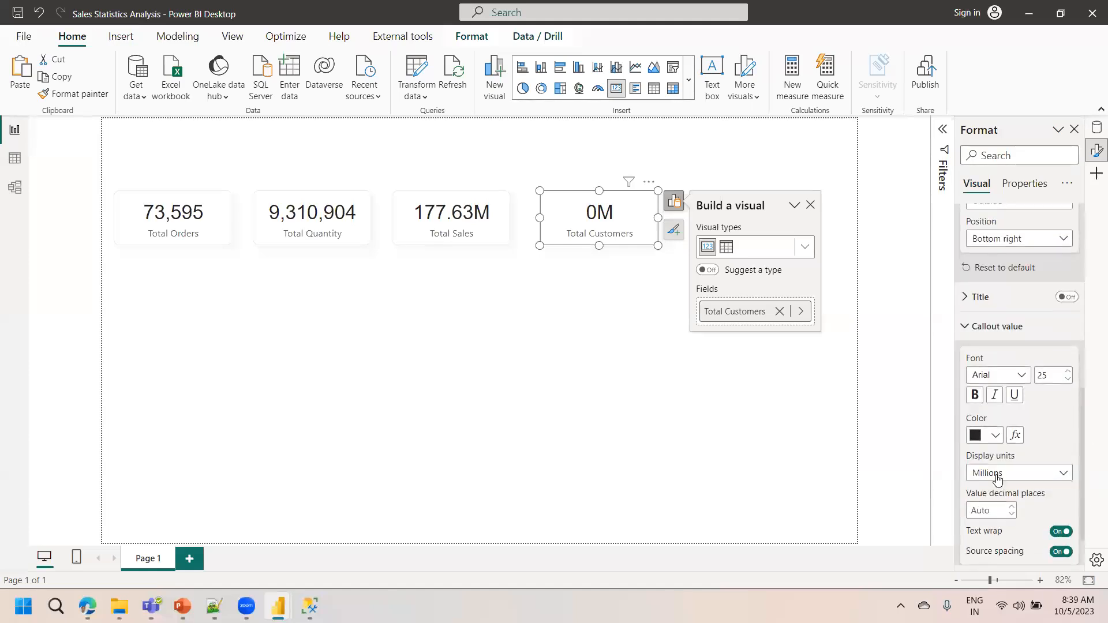
{"action": "left_click", "coordinate": [998, 479]}
{"action": "left_click", "coordinate": [988, 507]}
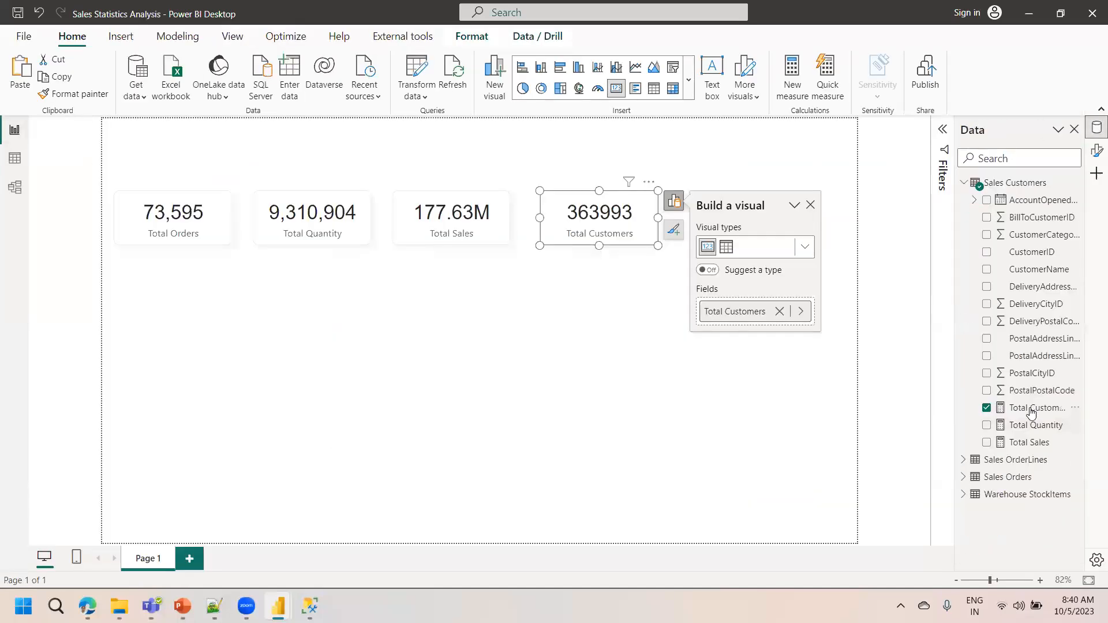
- Change the aggregation function in the Total Customers measure to COUNT, commit it, and deselect the card
{"action": "left_click", "coordinate": [1031, 412]}
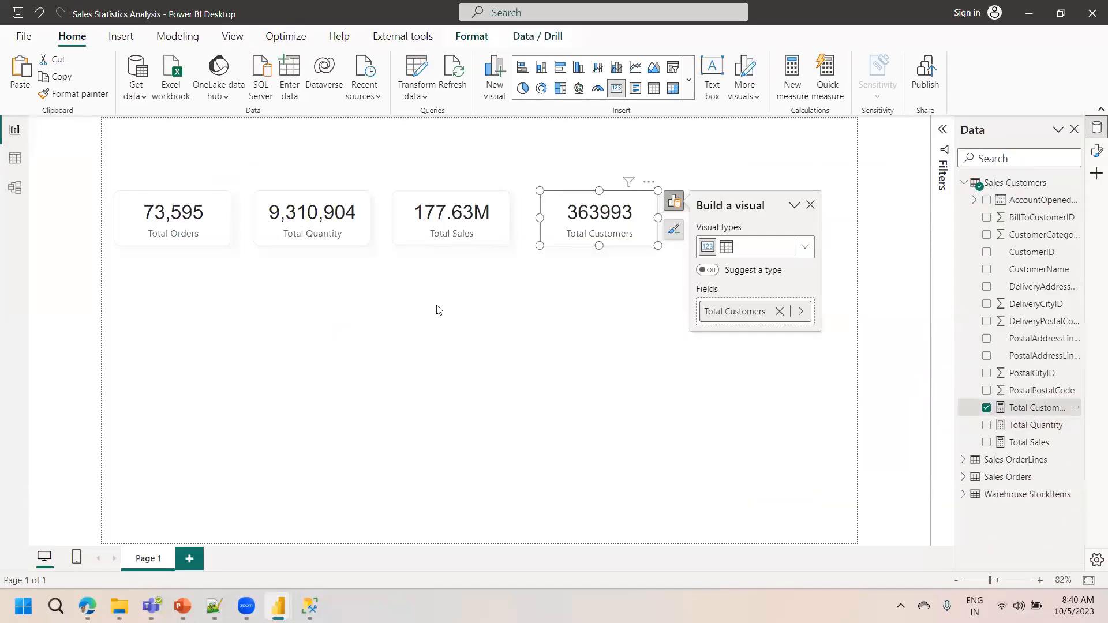
{"action": "double_click", "coordinate": [196, 127]}
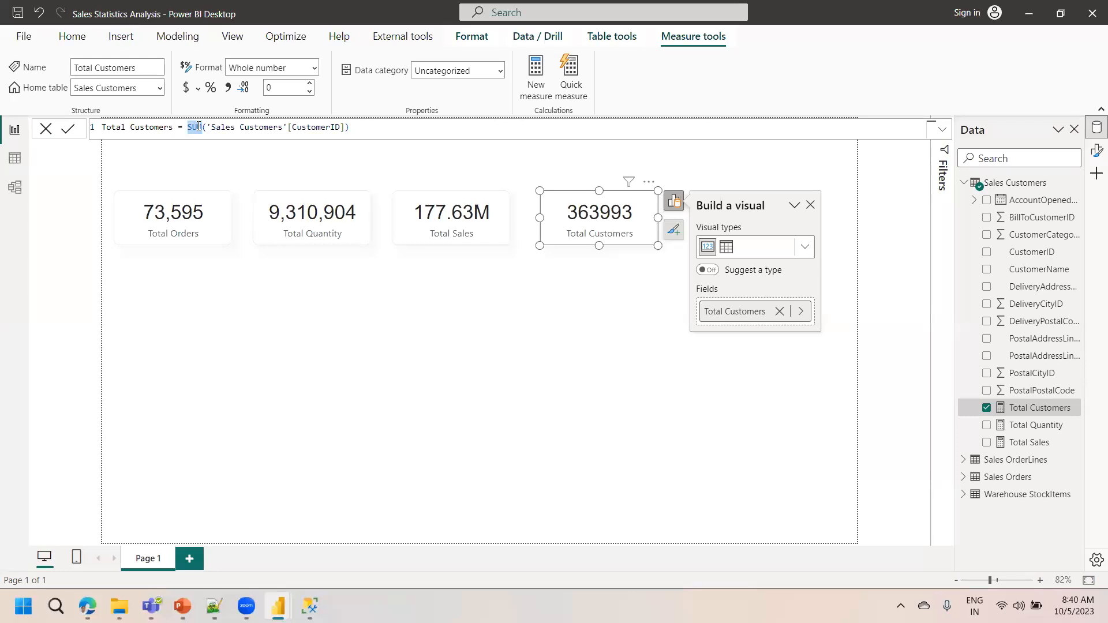
{"action": "type", "text": "count"}
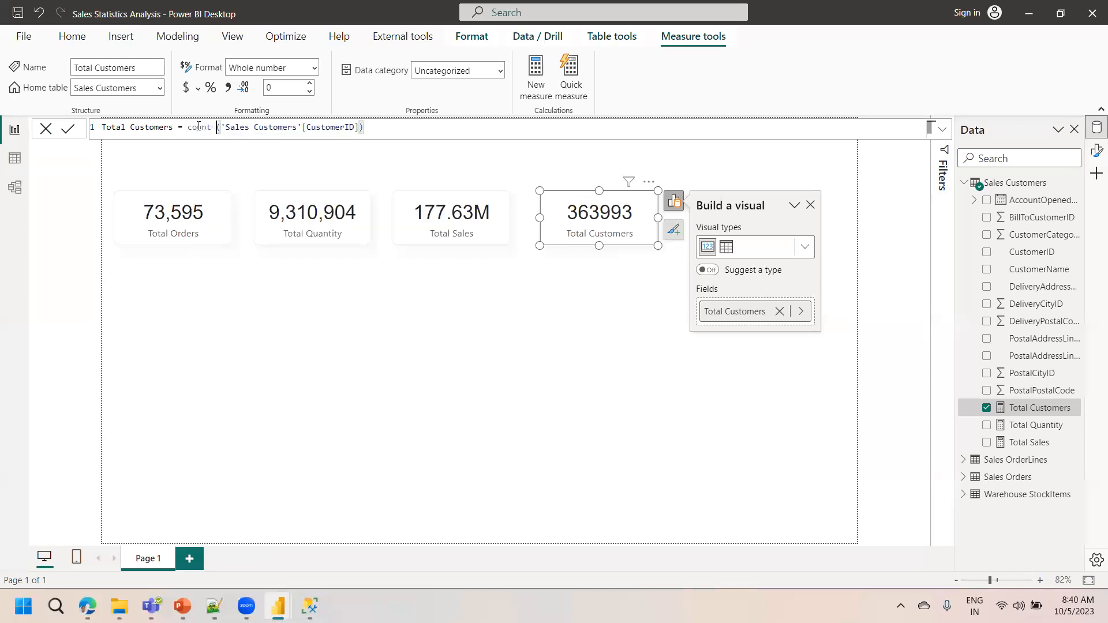
{"action": "key", "text": "BackSpace"}
{"action": "left_click", "coordinate": [68, 128]}
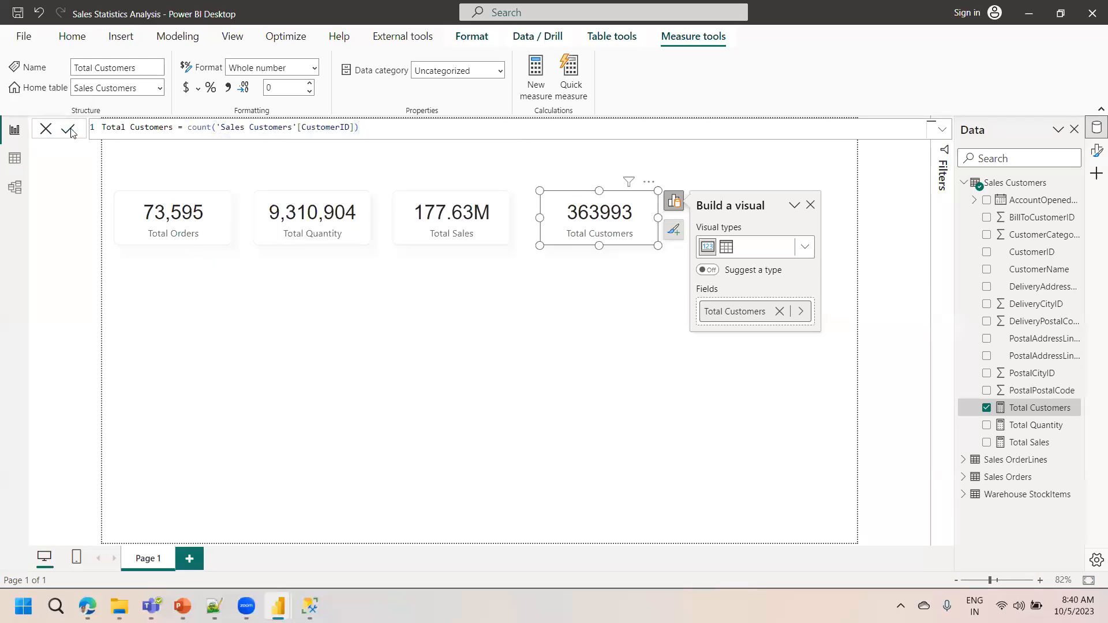
{"action": "left_click", "coordinate": [649, 392]}
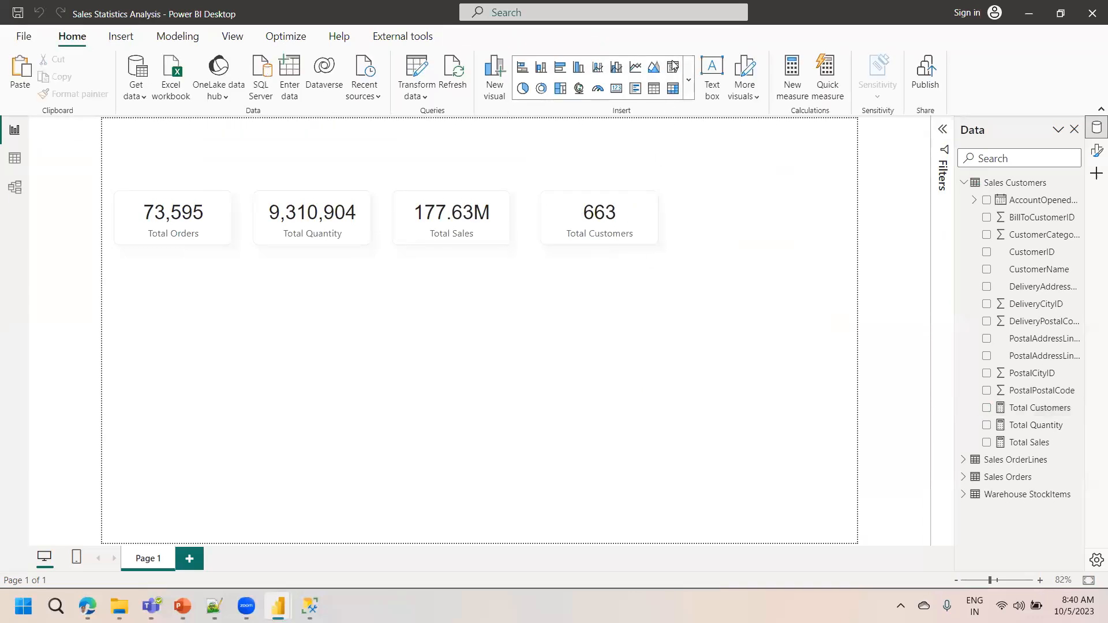
- Compare the Total Customers card with the row count of the Sales Customers table in Table view
{"action": "left_click", "coordinate": [14, 165]}
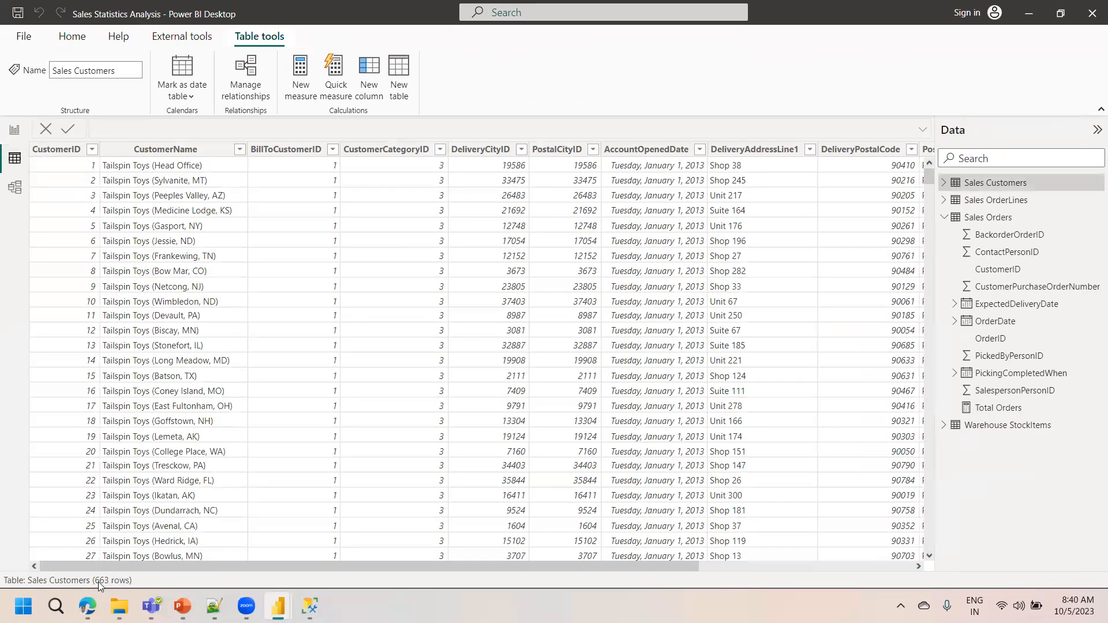
{"action": "left_click", "coordinate": [14, 131]}
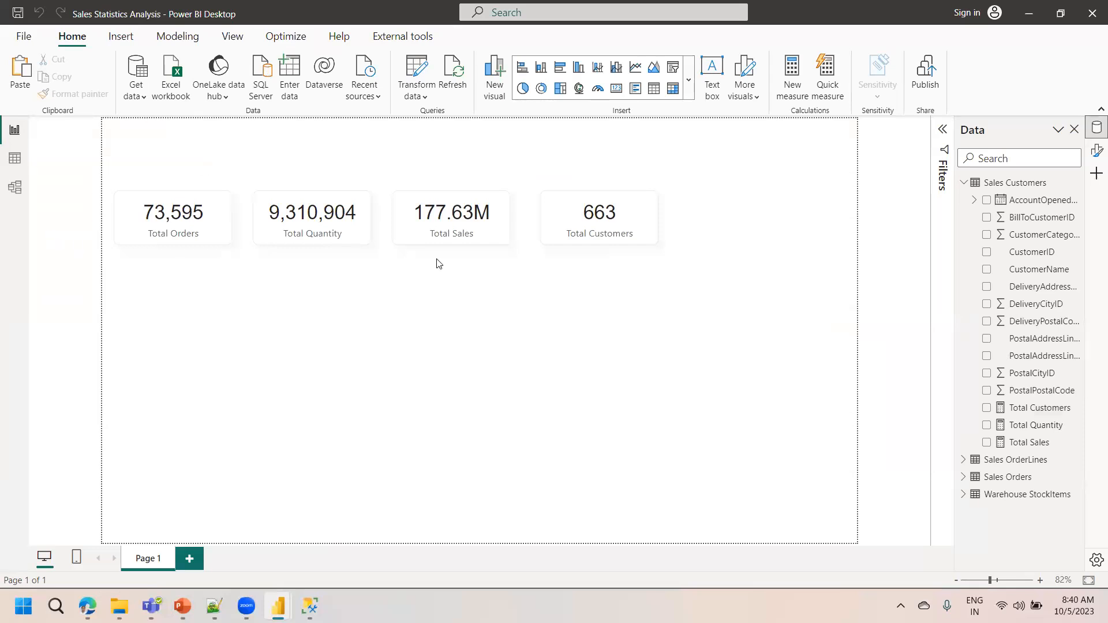
{"action": "left_click", "coordinate": [16, 164]}
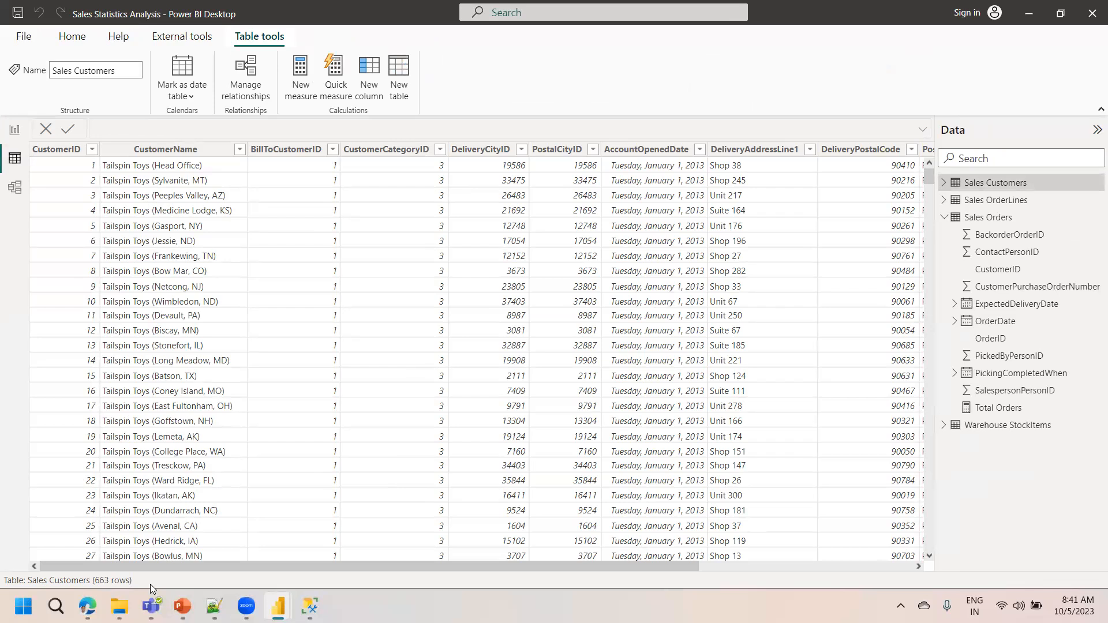
{"action": "left_click", "coordinate": [17, 137]}
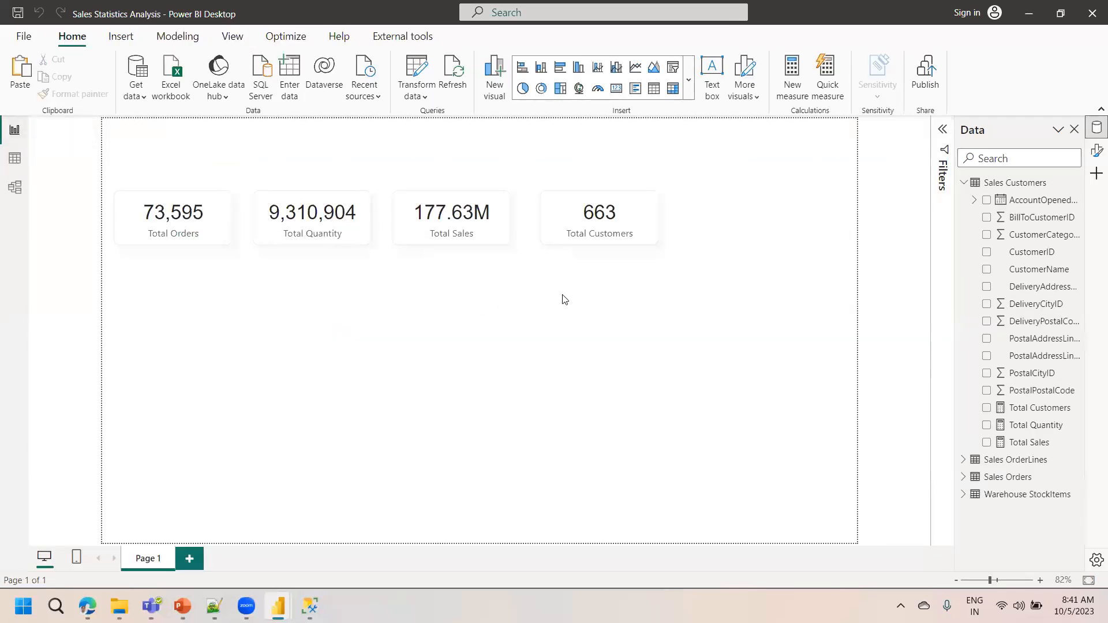
- Save the Sales Statistics Analysis report and close Power BI Desktop, keeping the changes
{"action": "key", "text": "ctrl+s"}
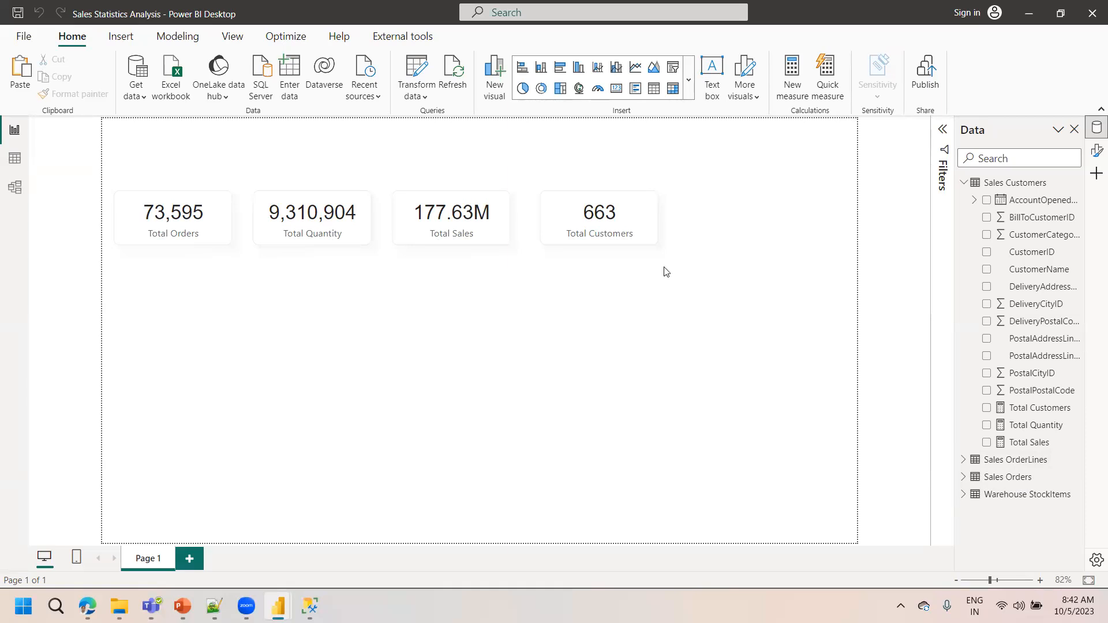
{"action": "left_click", "coordinate": [267, 105]}
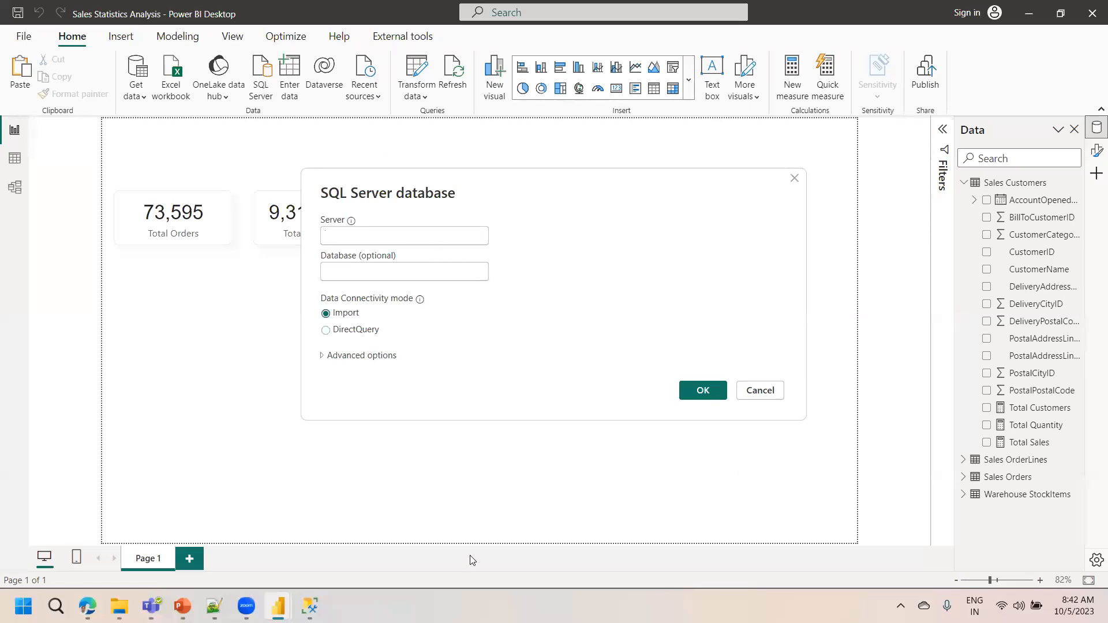
{"action": "left_click", "coordinate": [776, 389]}
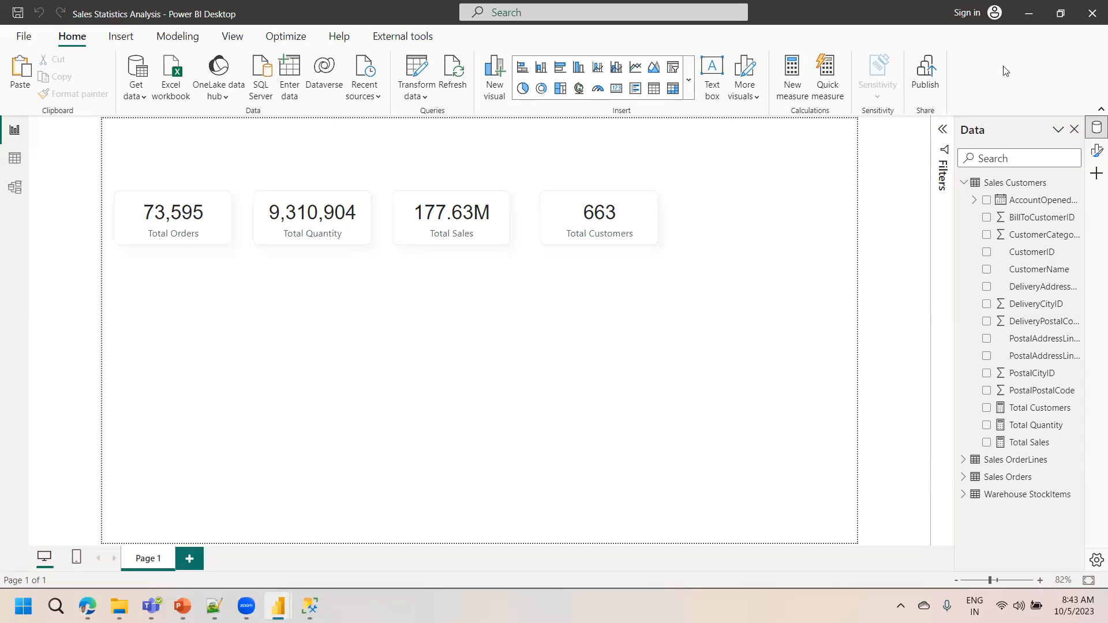
{"action": "left_click", "coordinate": [1091, 14]}
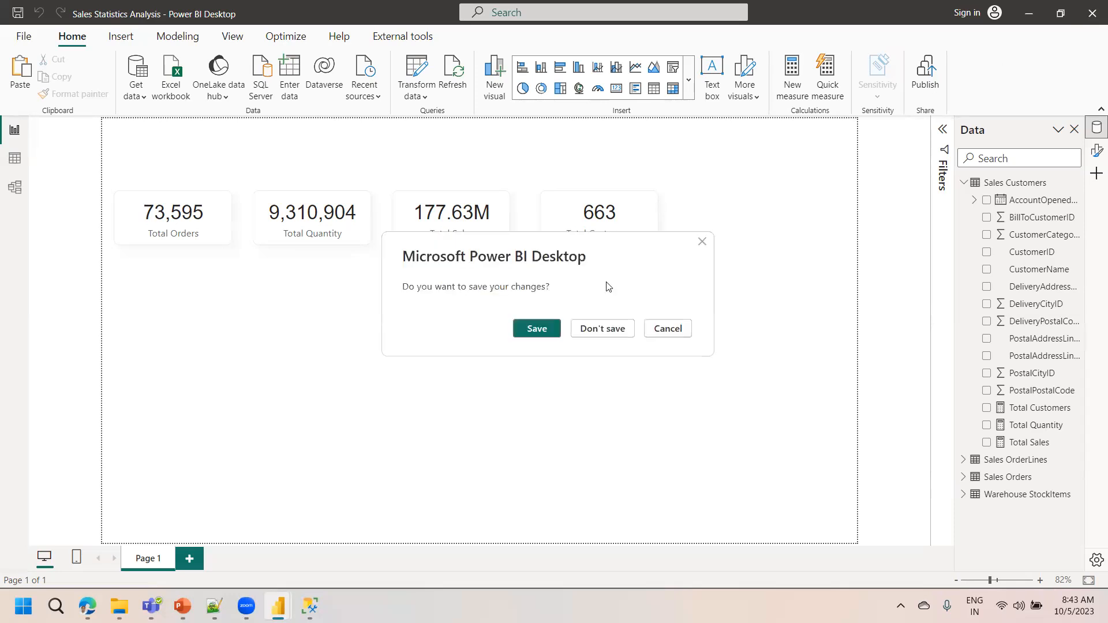
{"action": "left_click", "coordinate": [537, 328]}
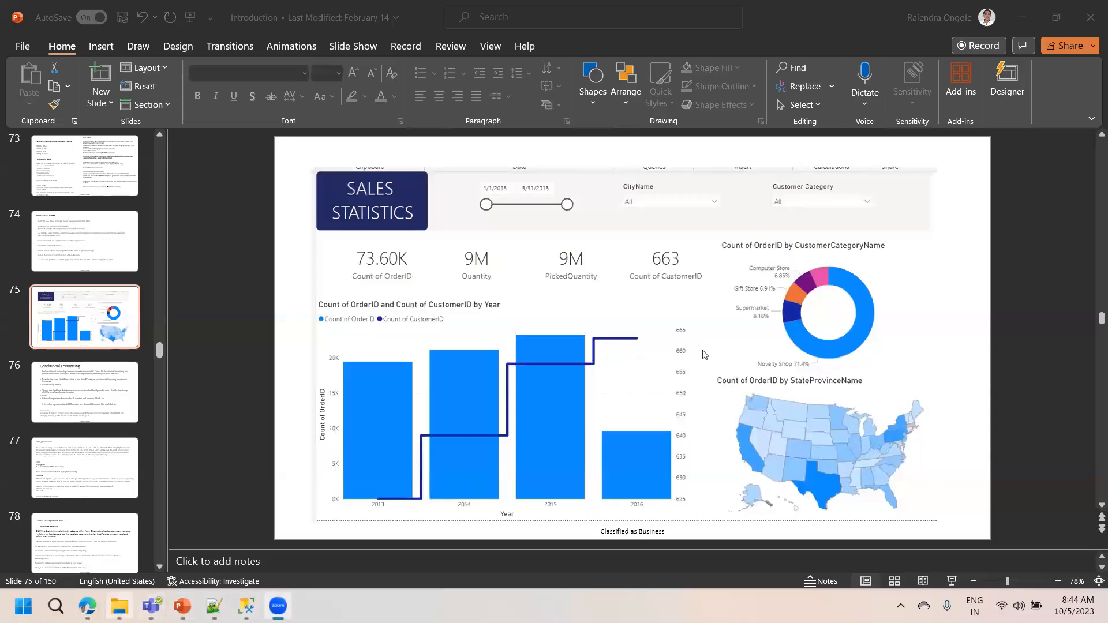
- Reopen the Sales Statistics Analysis report from its file on the Windows desktop
{"action": "key", "text": "super+d"}
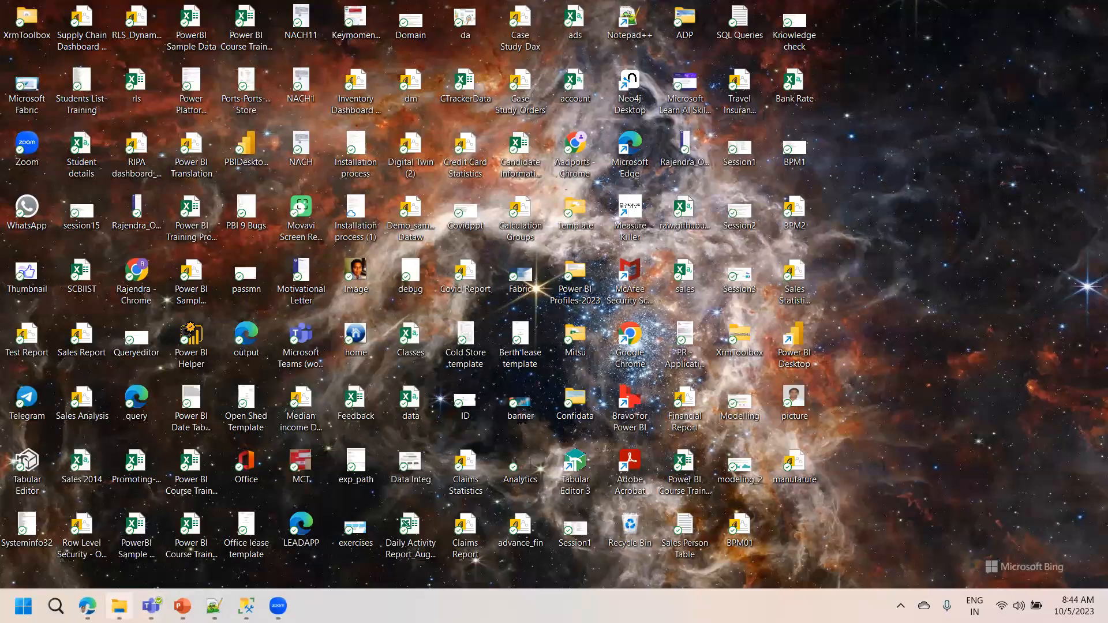
{"action": "left_click", "coordinate": [119, 606]}
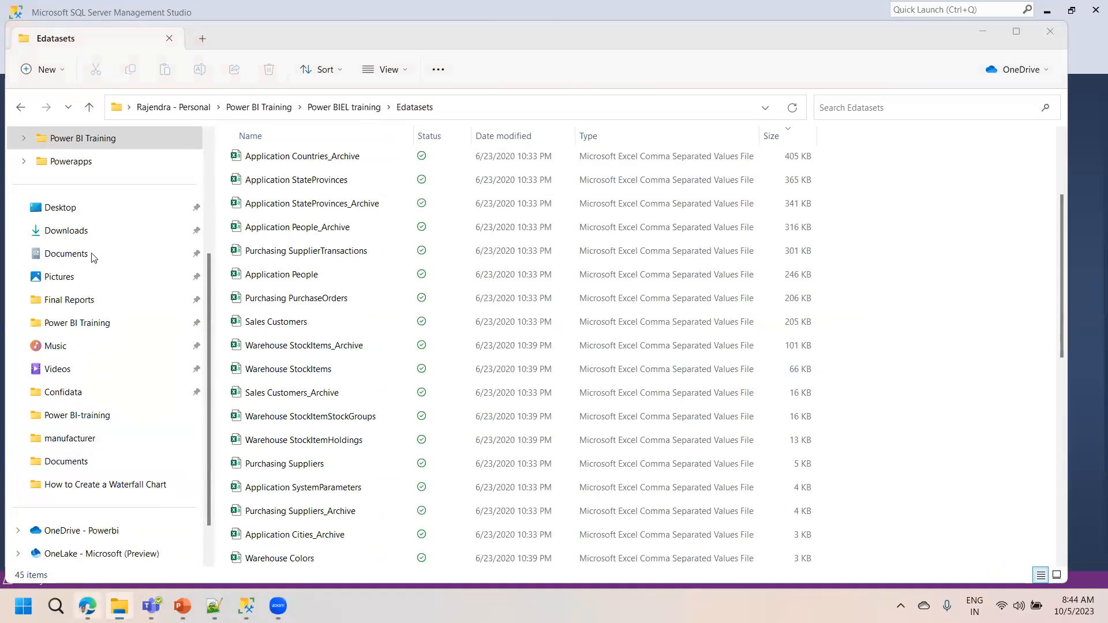
{"action": "key", "text": "super+d"}
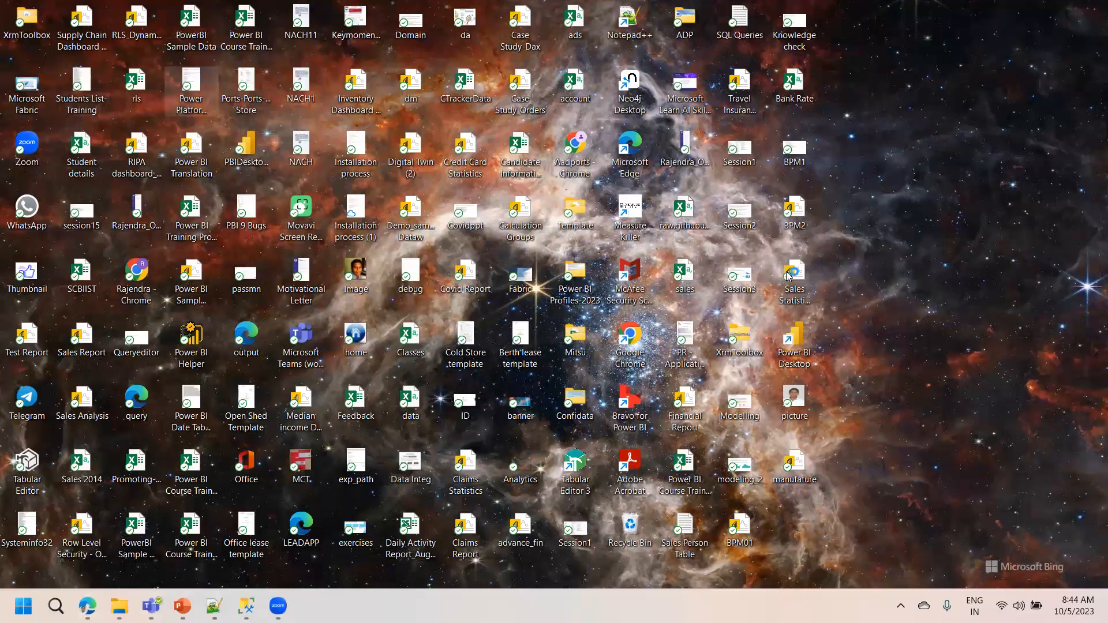
{"action": "double_click", "coordinate": [788, 275]}
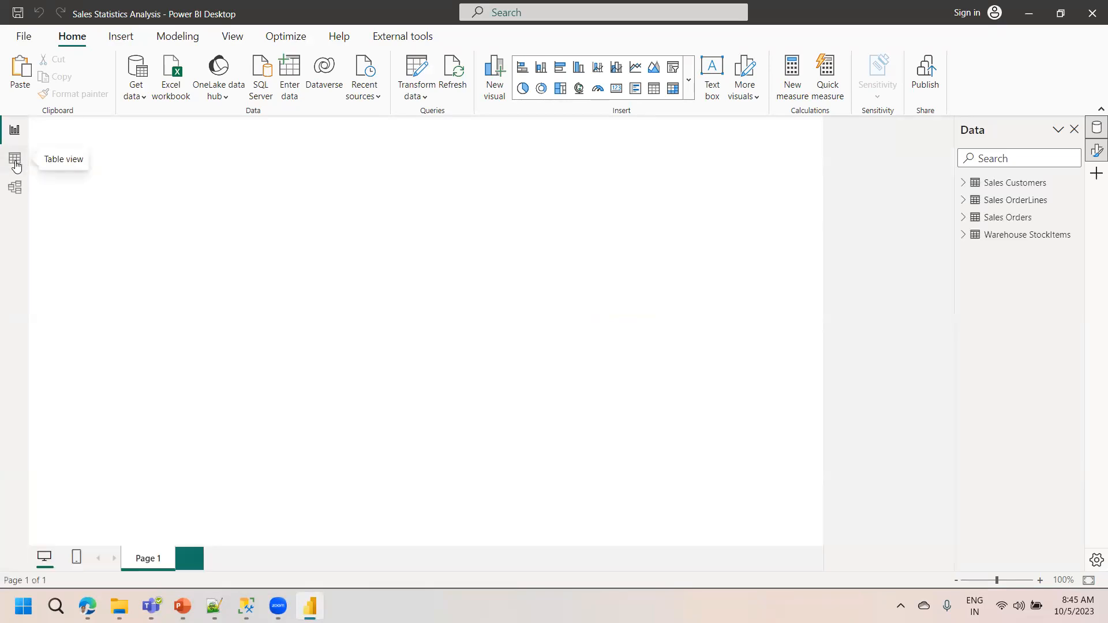
- Copy the whole Sales Customers table from Table view
{"action": "left_click", "coordinate": [16, 166]}
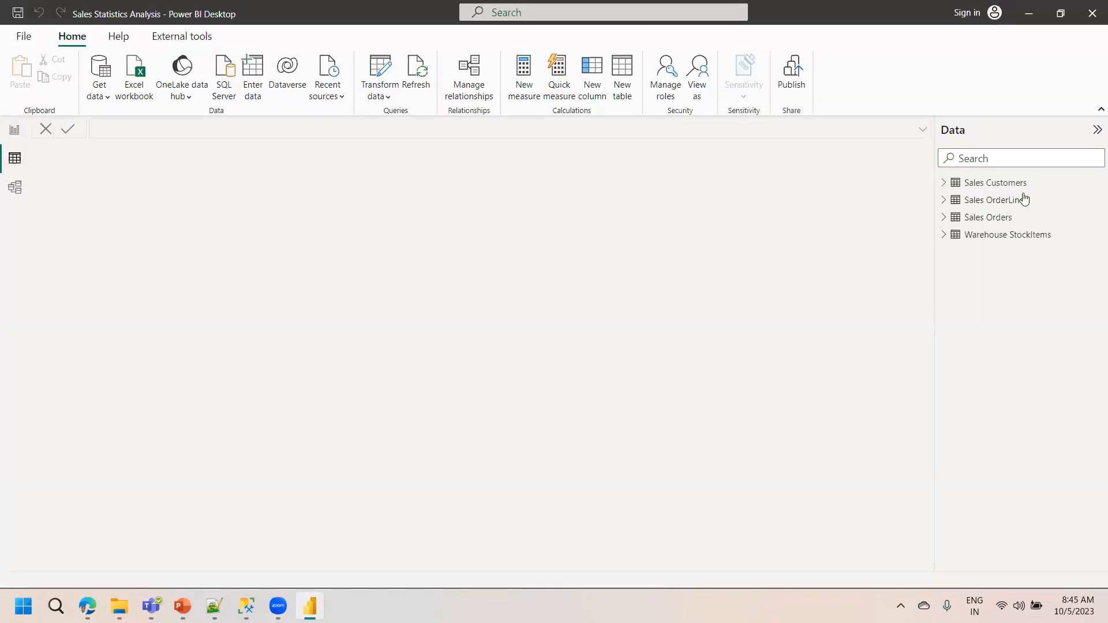
{"action": "left_click", "coordinate": [993, 183]}
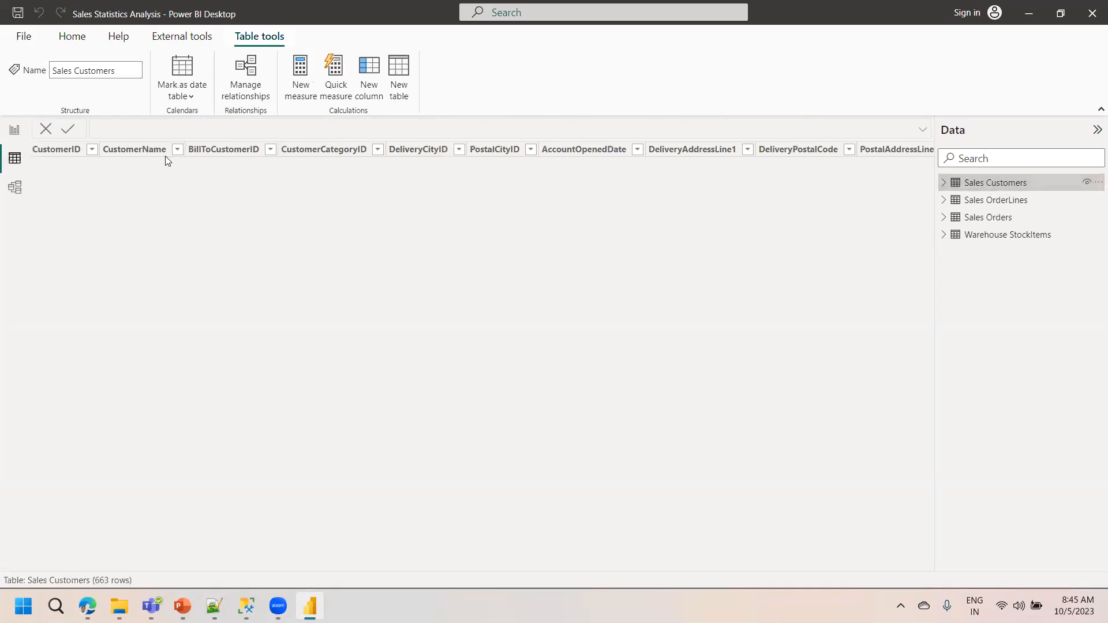
{"action": "right_click", "coordinate": [55, 157]}
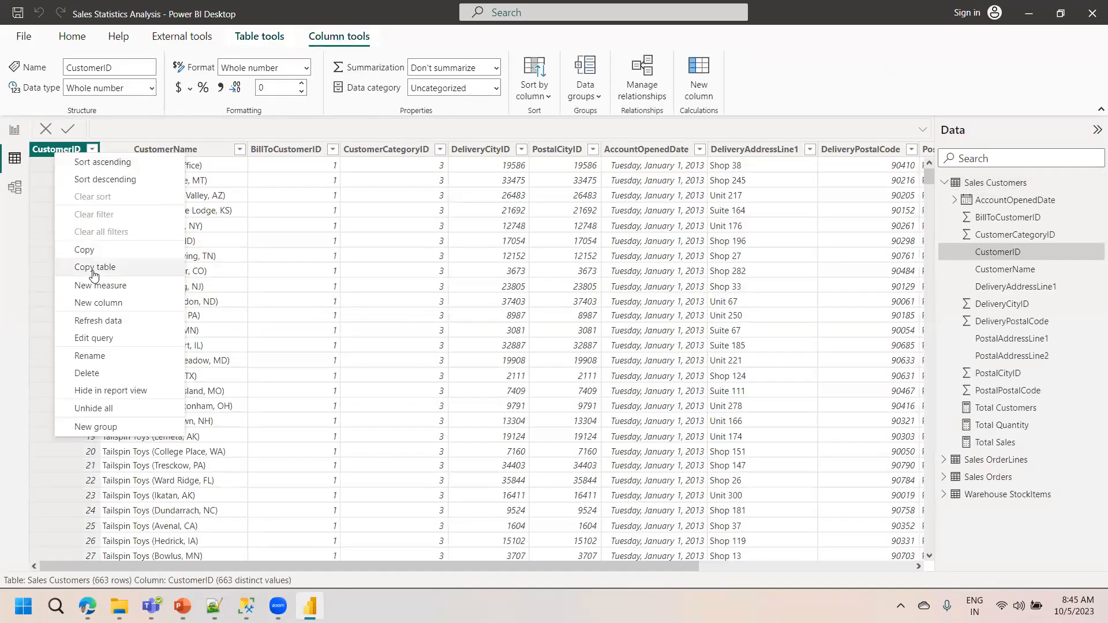
{"action": "left_click", "coordinate": [103, 269]}
- Switch to Excel with an empty workbook, dismiss the extra start window and maximize the workbook
{"action": "key", "text": "super+s"}
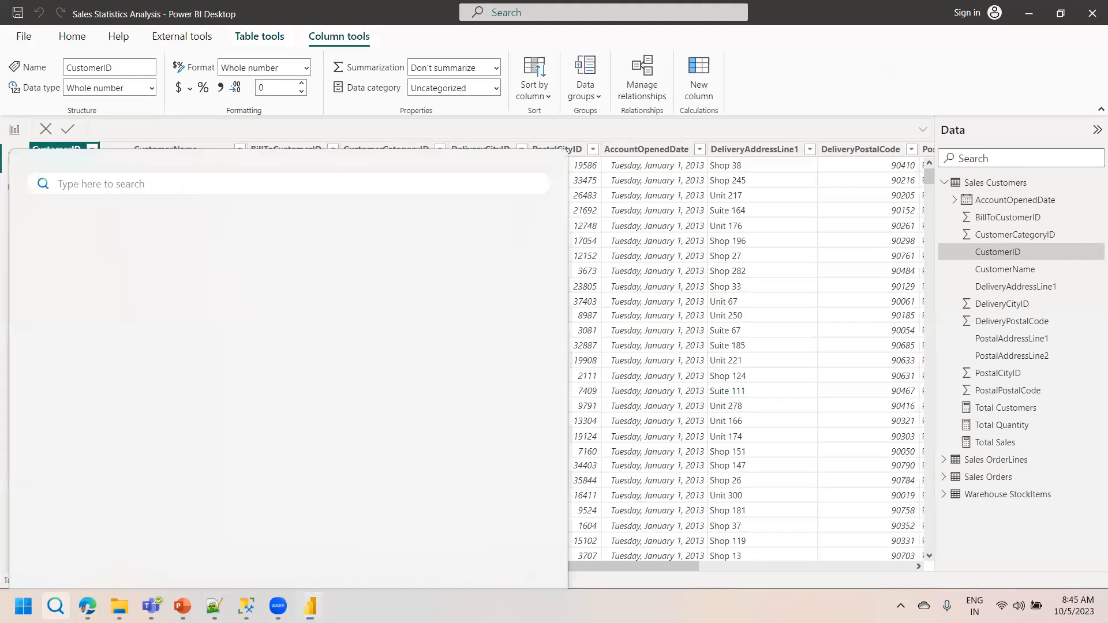
{"action": "type", "text": "excel"}
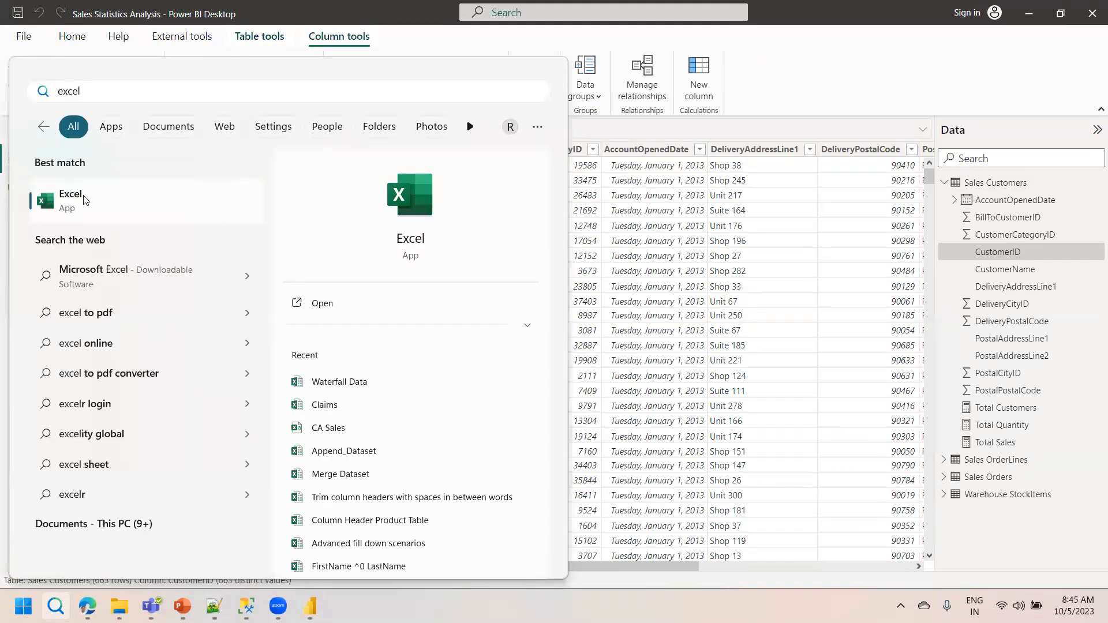
{"action": "left_click", "coordinate": [353, 234]}
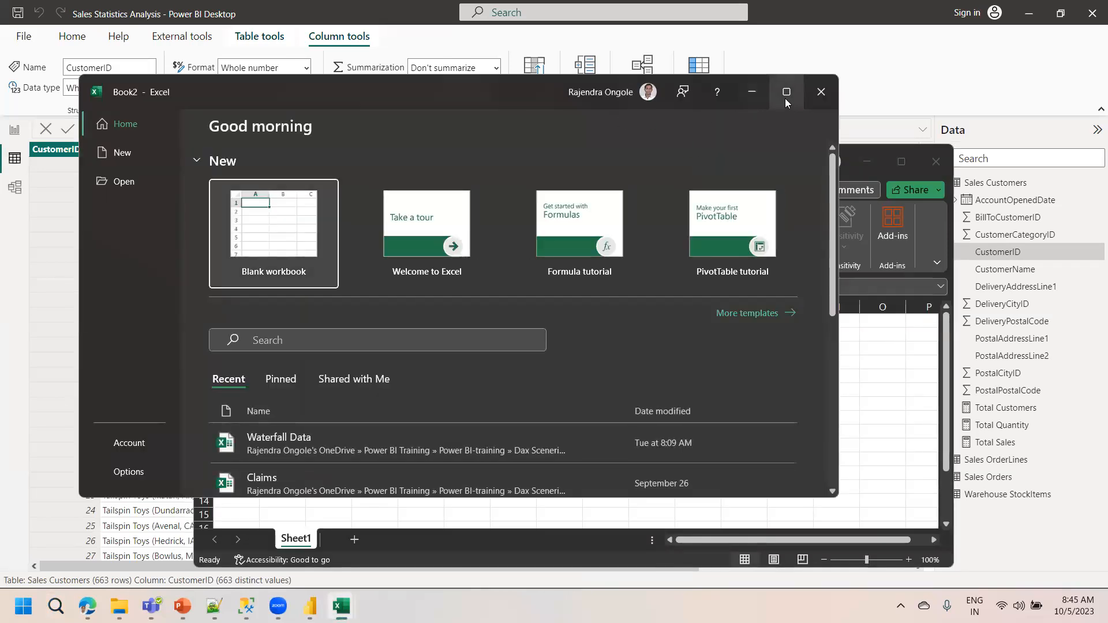
{"action": "left_click", "coordinate": [820, 92]}
{"action": "double_click", "coordinate": [710, 153]}
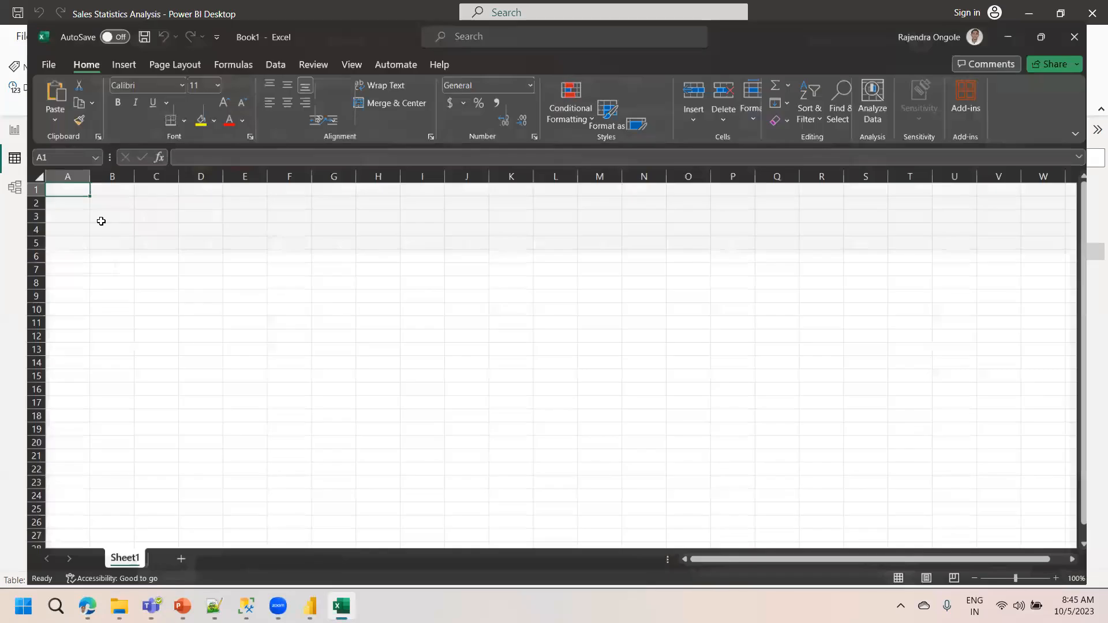
- Paste the copied Sales Customers table into Sheet1 of the Excel workbook, starting at cell A1
{"action": "key", "text": "ctrl+v"}
{"action": "key", "text": "ctrl"}
{"action": "left_click", "coordinate": [363, 406]}
{"action": "key", "text": "ctrl+s"}
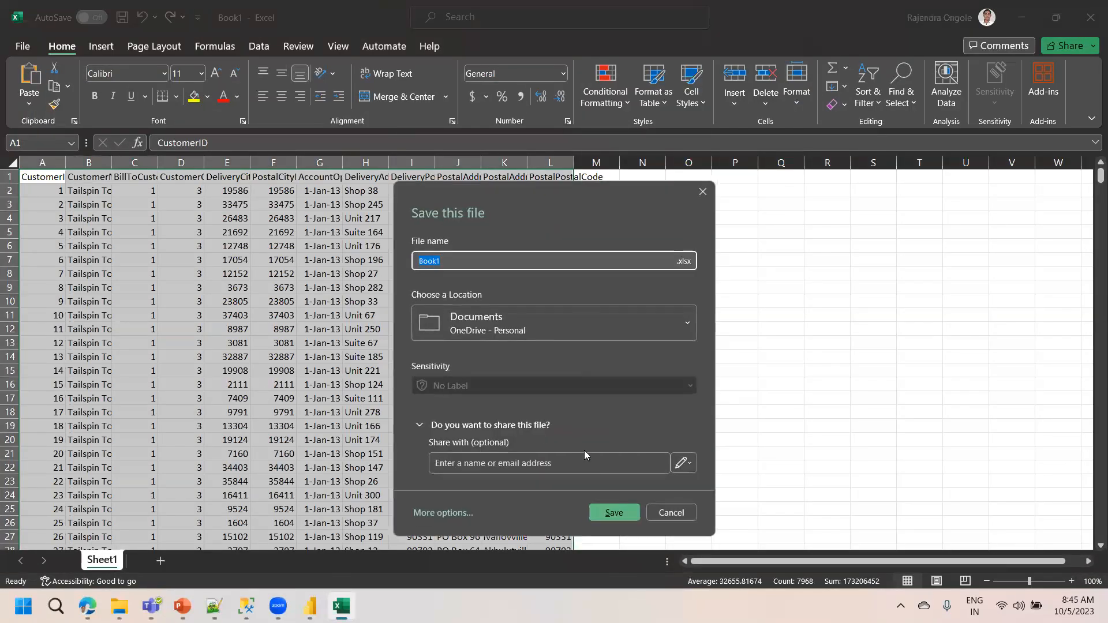
{"action": "left_click", "coordinate": [664, 507]}
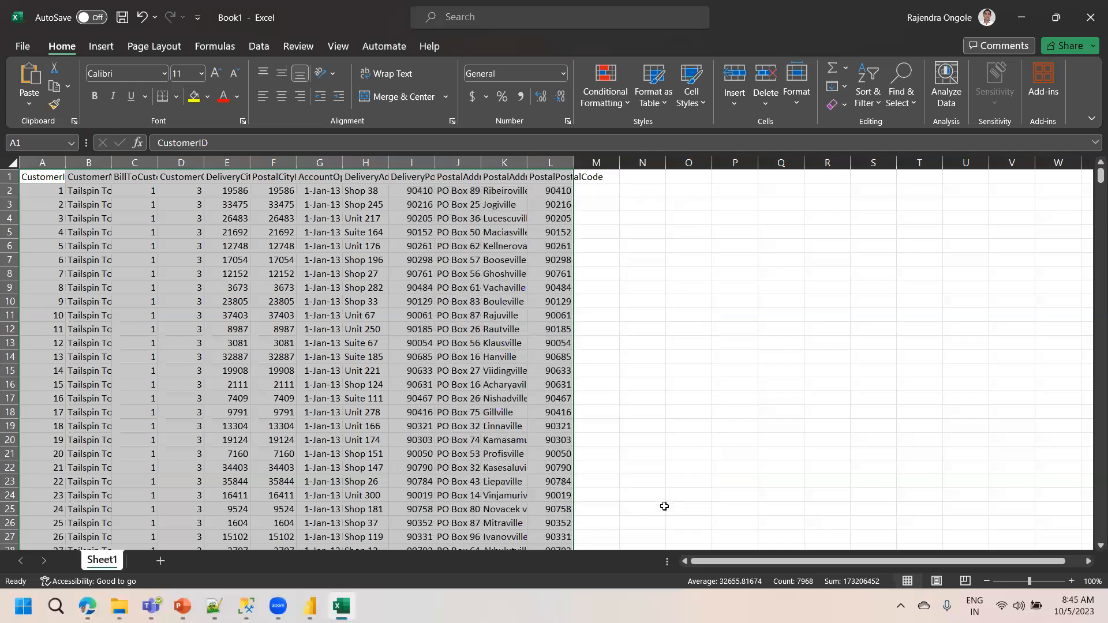
{"action": "left_click", "coordinate": [551, 324]}
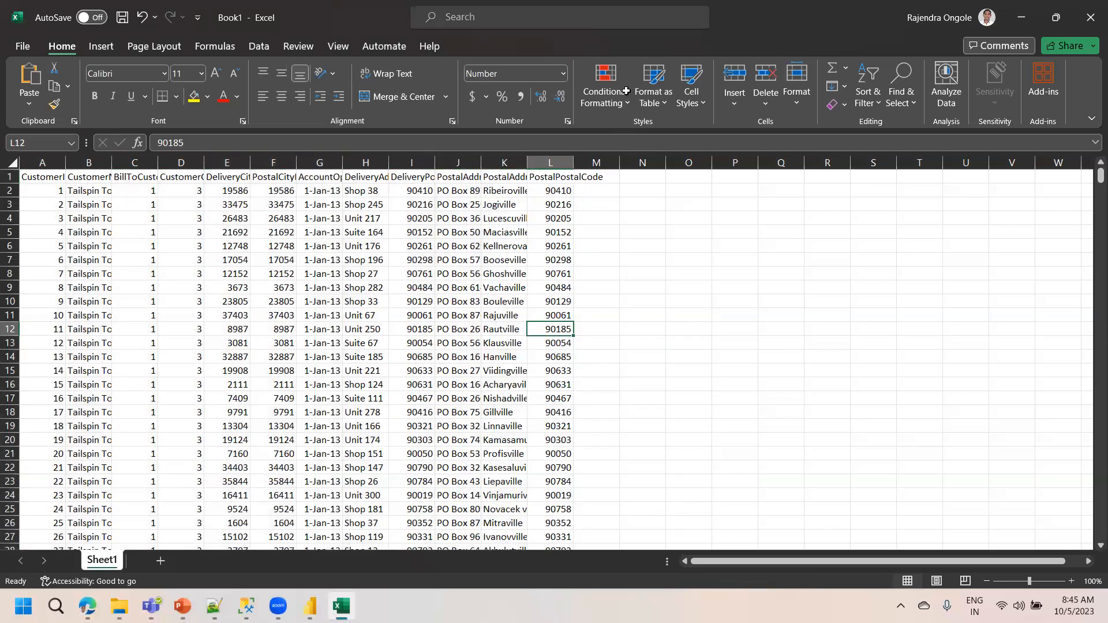
{"action": "left_click", "coordinate": [607, 62]}
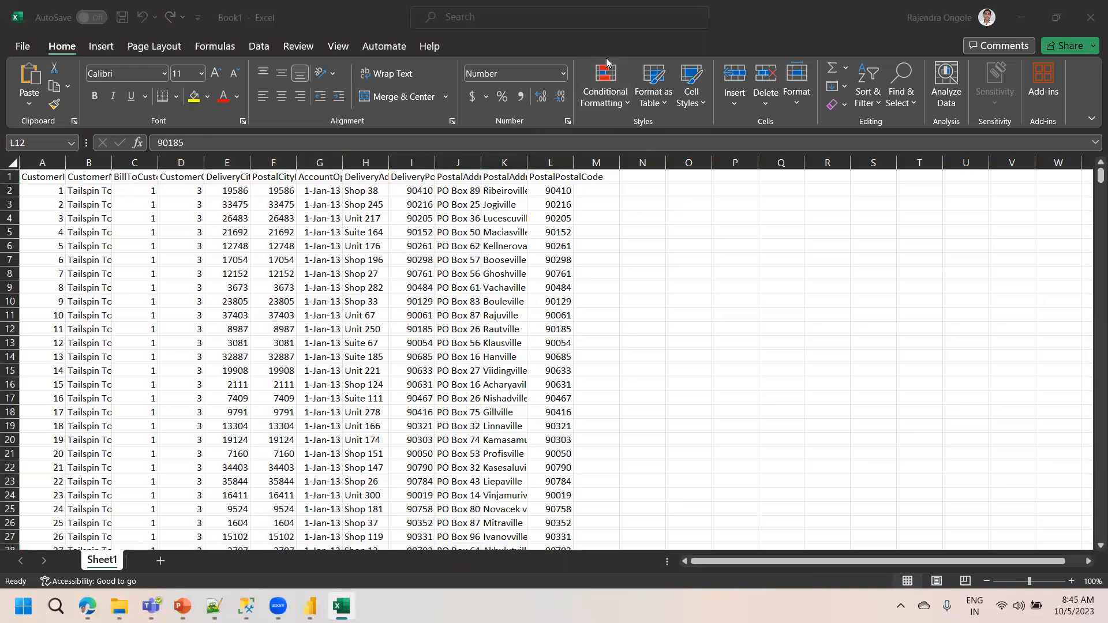
{"action": "left_click", "coordinate": [1091, 10]}
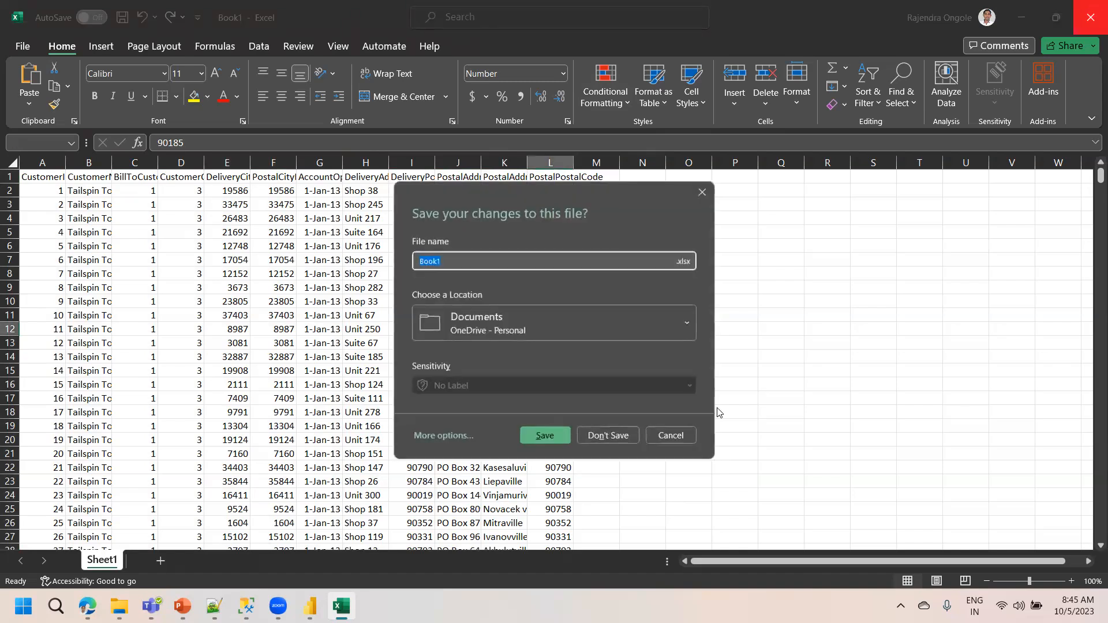
{"action": "left_click", "coordinate": [678, 427]}
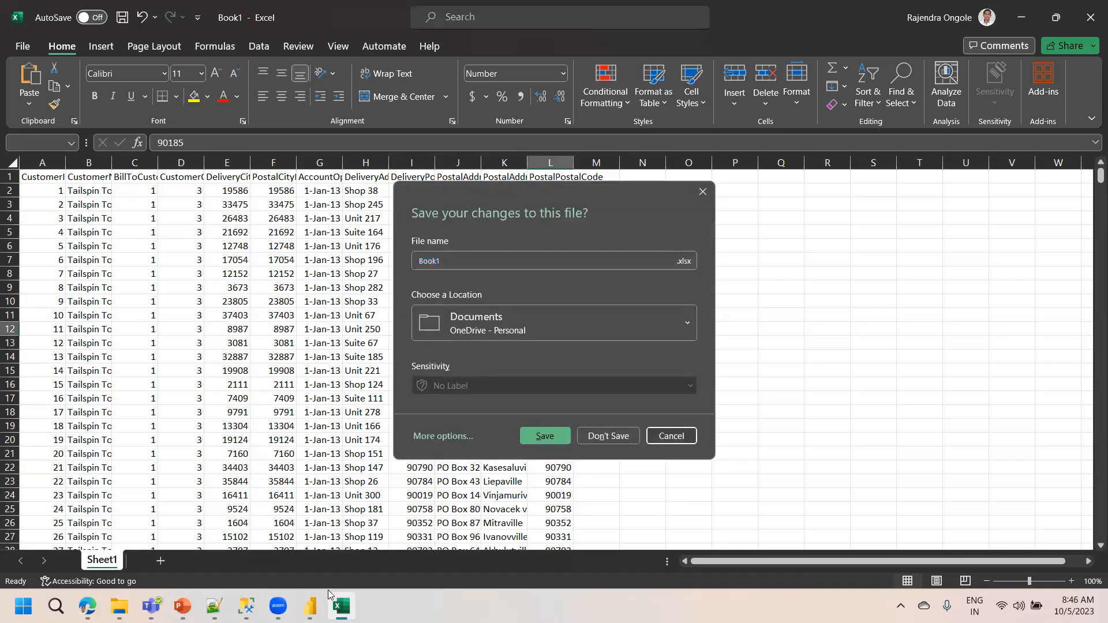
- Copy only the CustomerID column from the Sales Customers table in Power BI and paste it into a new sheet of the Excel workbook
{"action": "key", "text": "alt+Tab"}
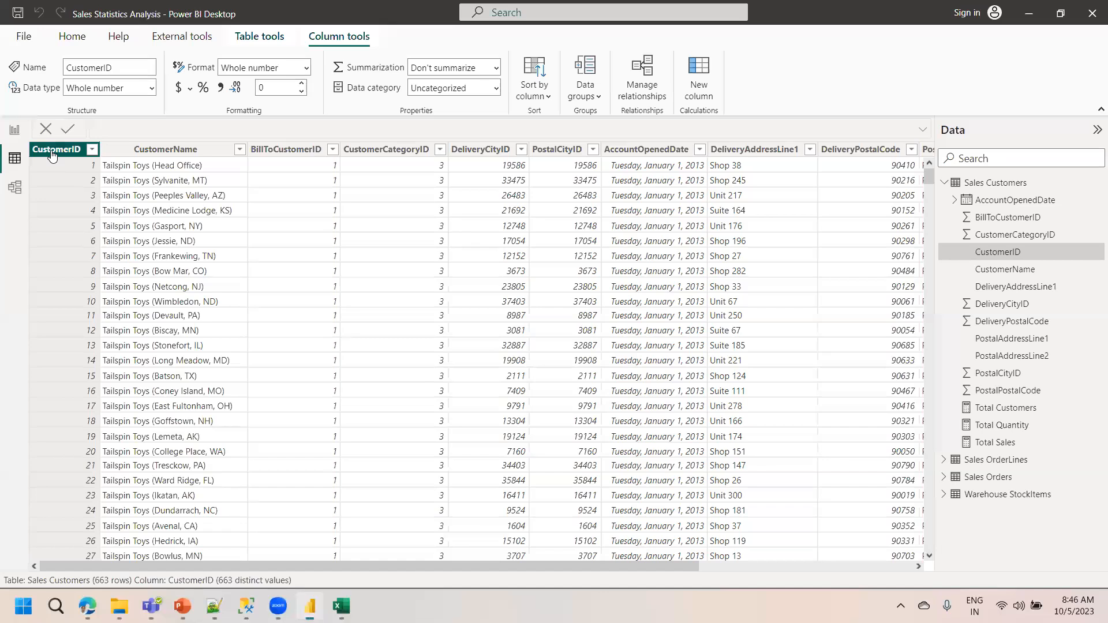
{"action": "right_click", "coordinate": [89, 252]}
{"action": "left_click", "coordinate": [326, 255]}
{"action": "key", "text": "alt+Tab"}
{"action": "left_click", "coordinate": [161, 560]}
{"action": "key", "text": "ctrl+v"}
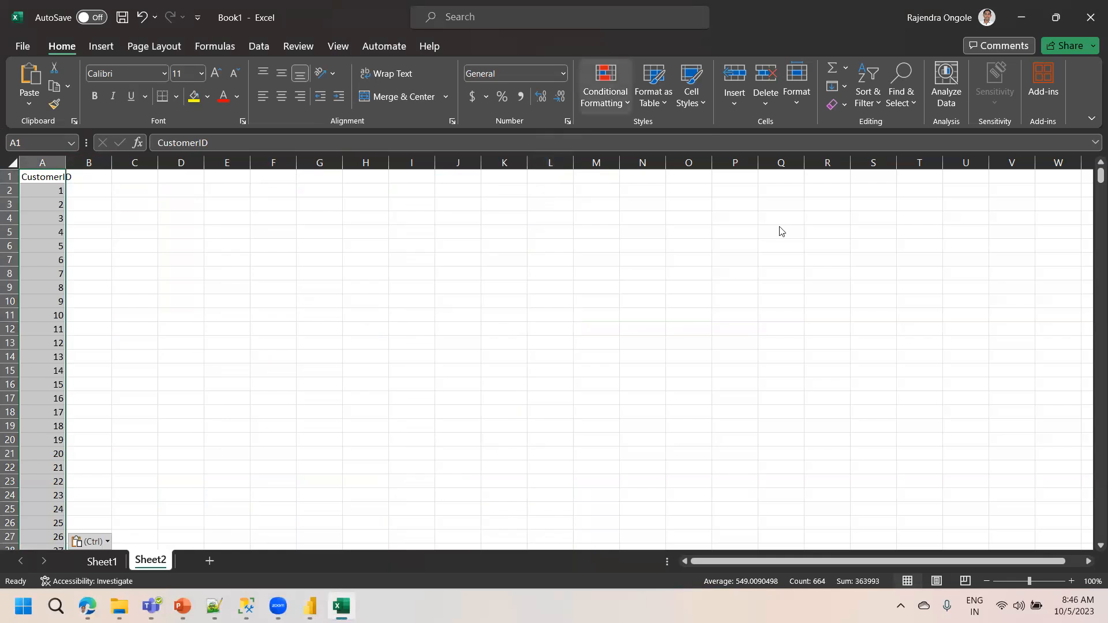
- Close the Excel workbook without saving it
{"action": "key", "text": "alt+Tab"}
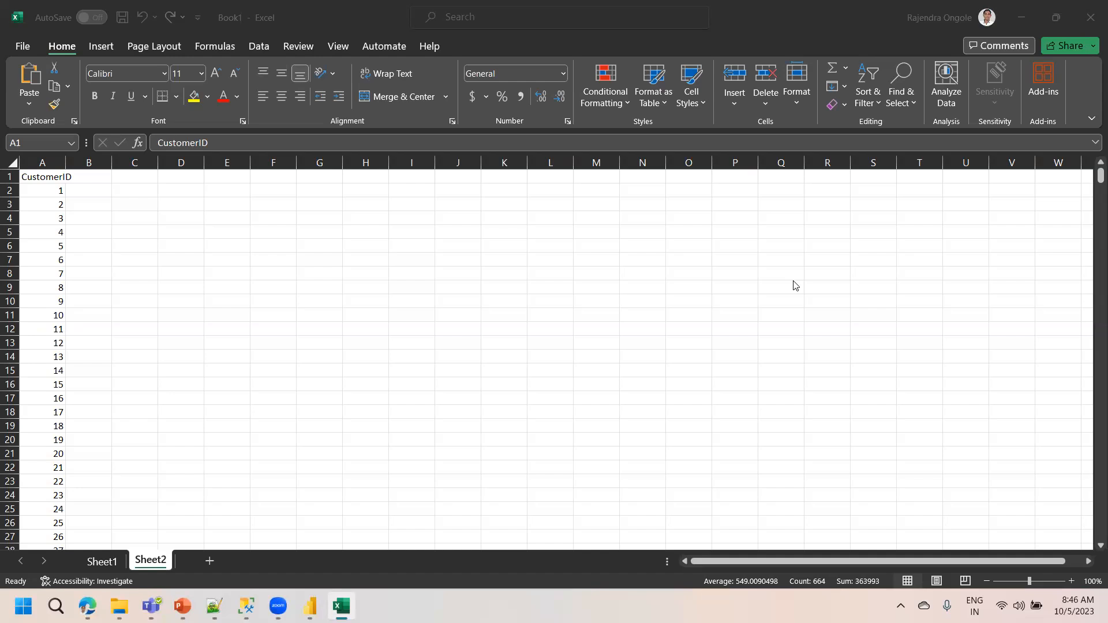
{"action": "left_click", "coordinate": [1090, 17]}
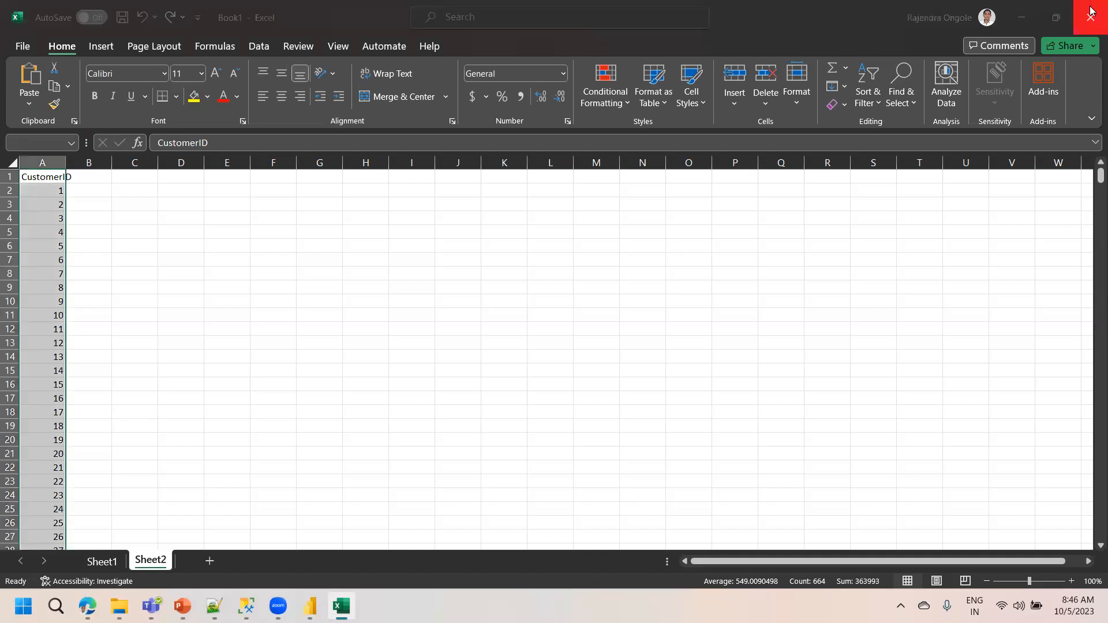
{"action": "left_click", "coordinate": [608, 435]}
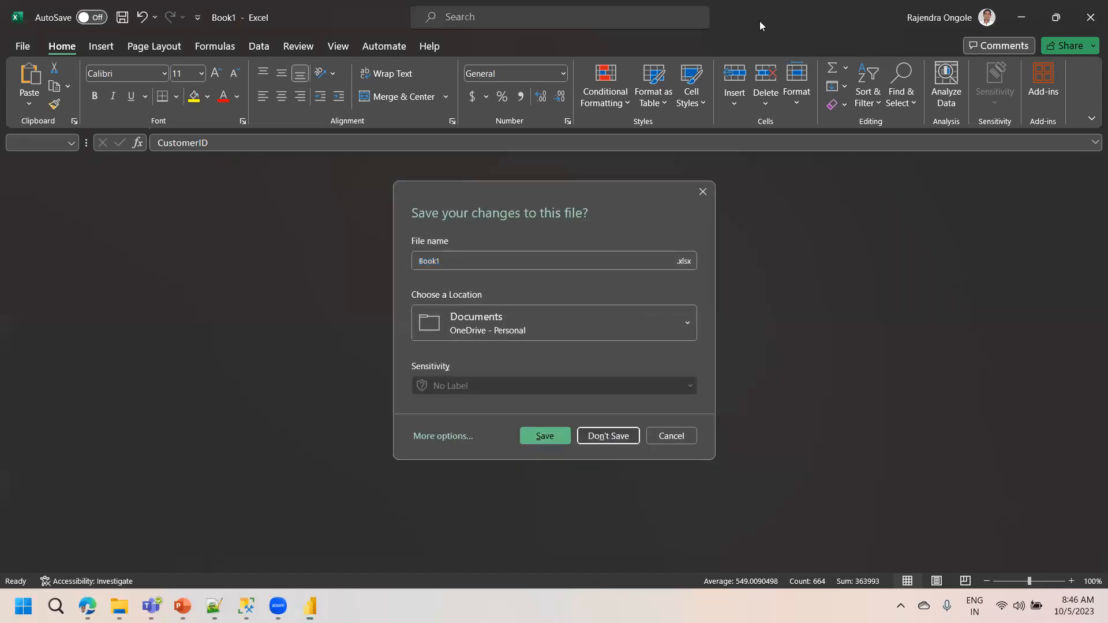